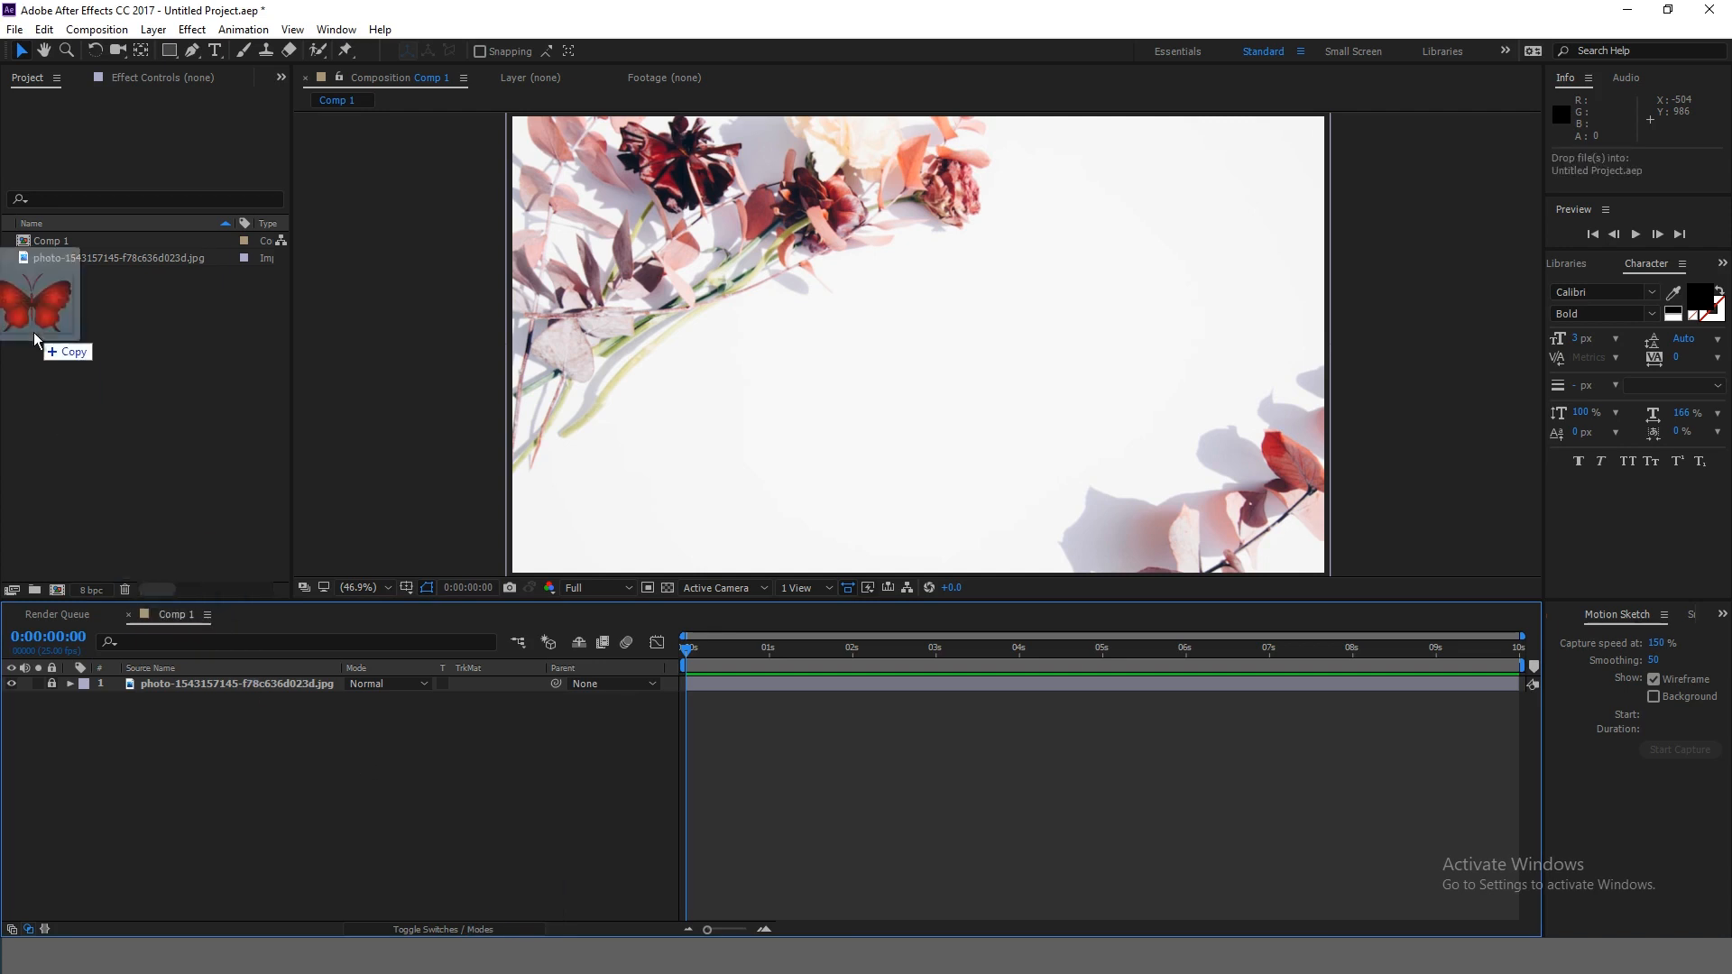
Step: Add the red butterfly PNG to Comp 1 and place its layer above the locked flower photo
drag(108, 258, 194, 693)
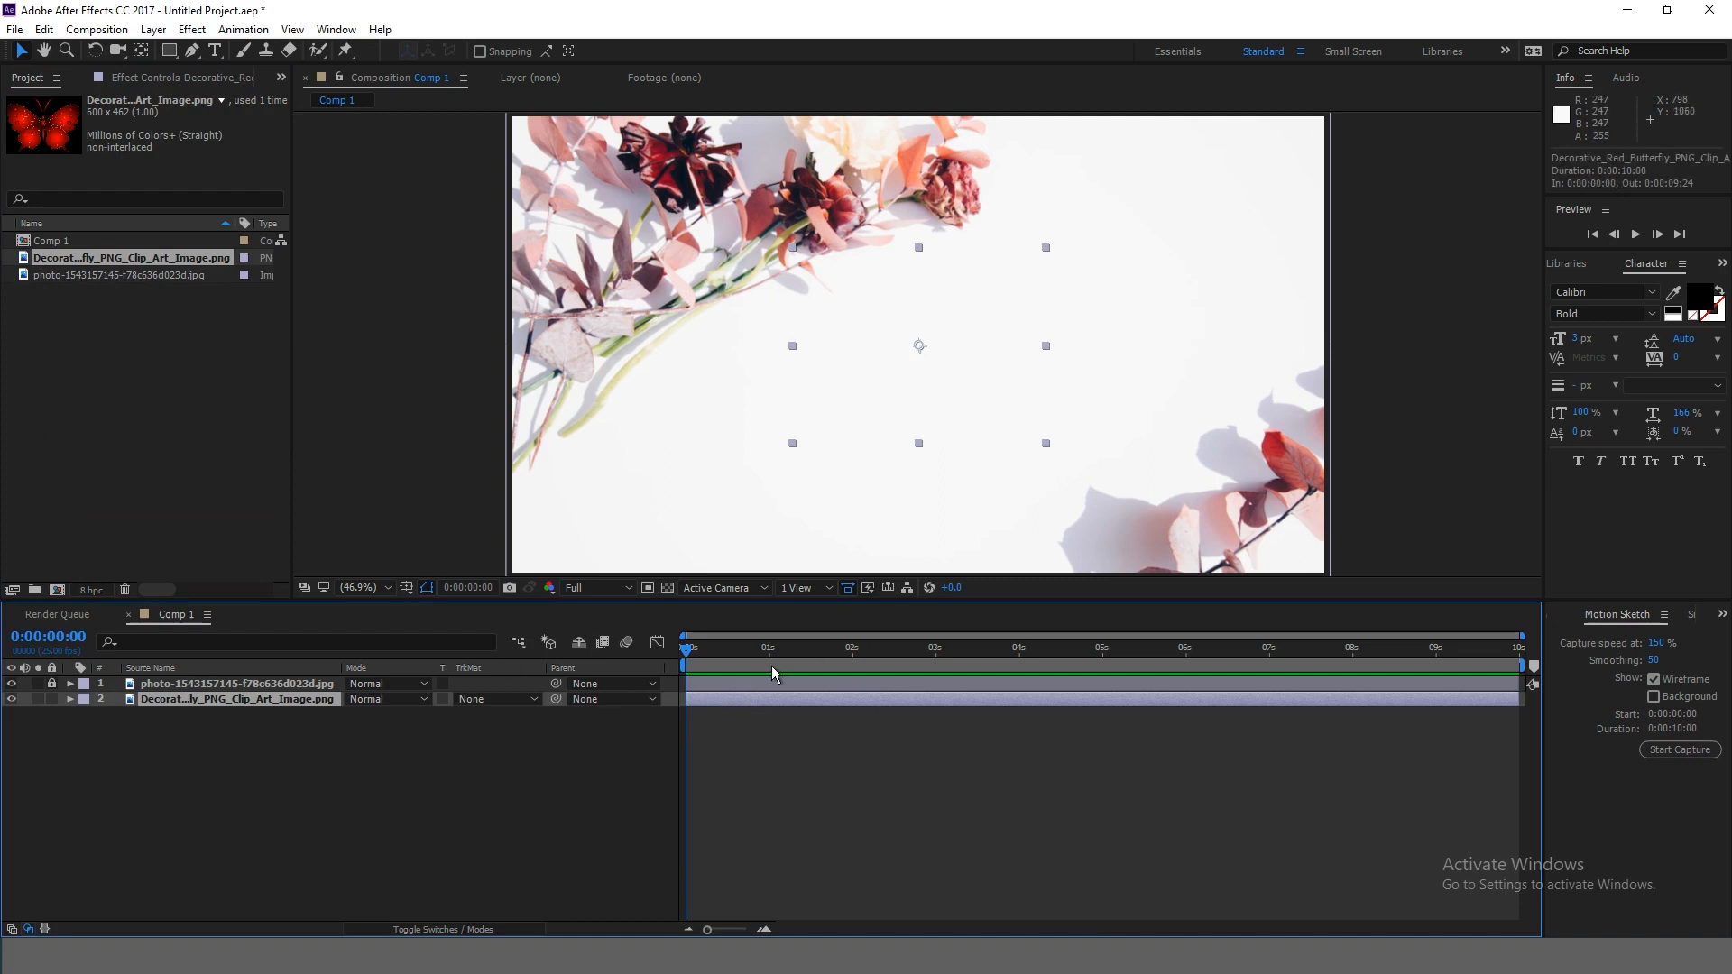
click(51, 684)
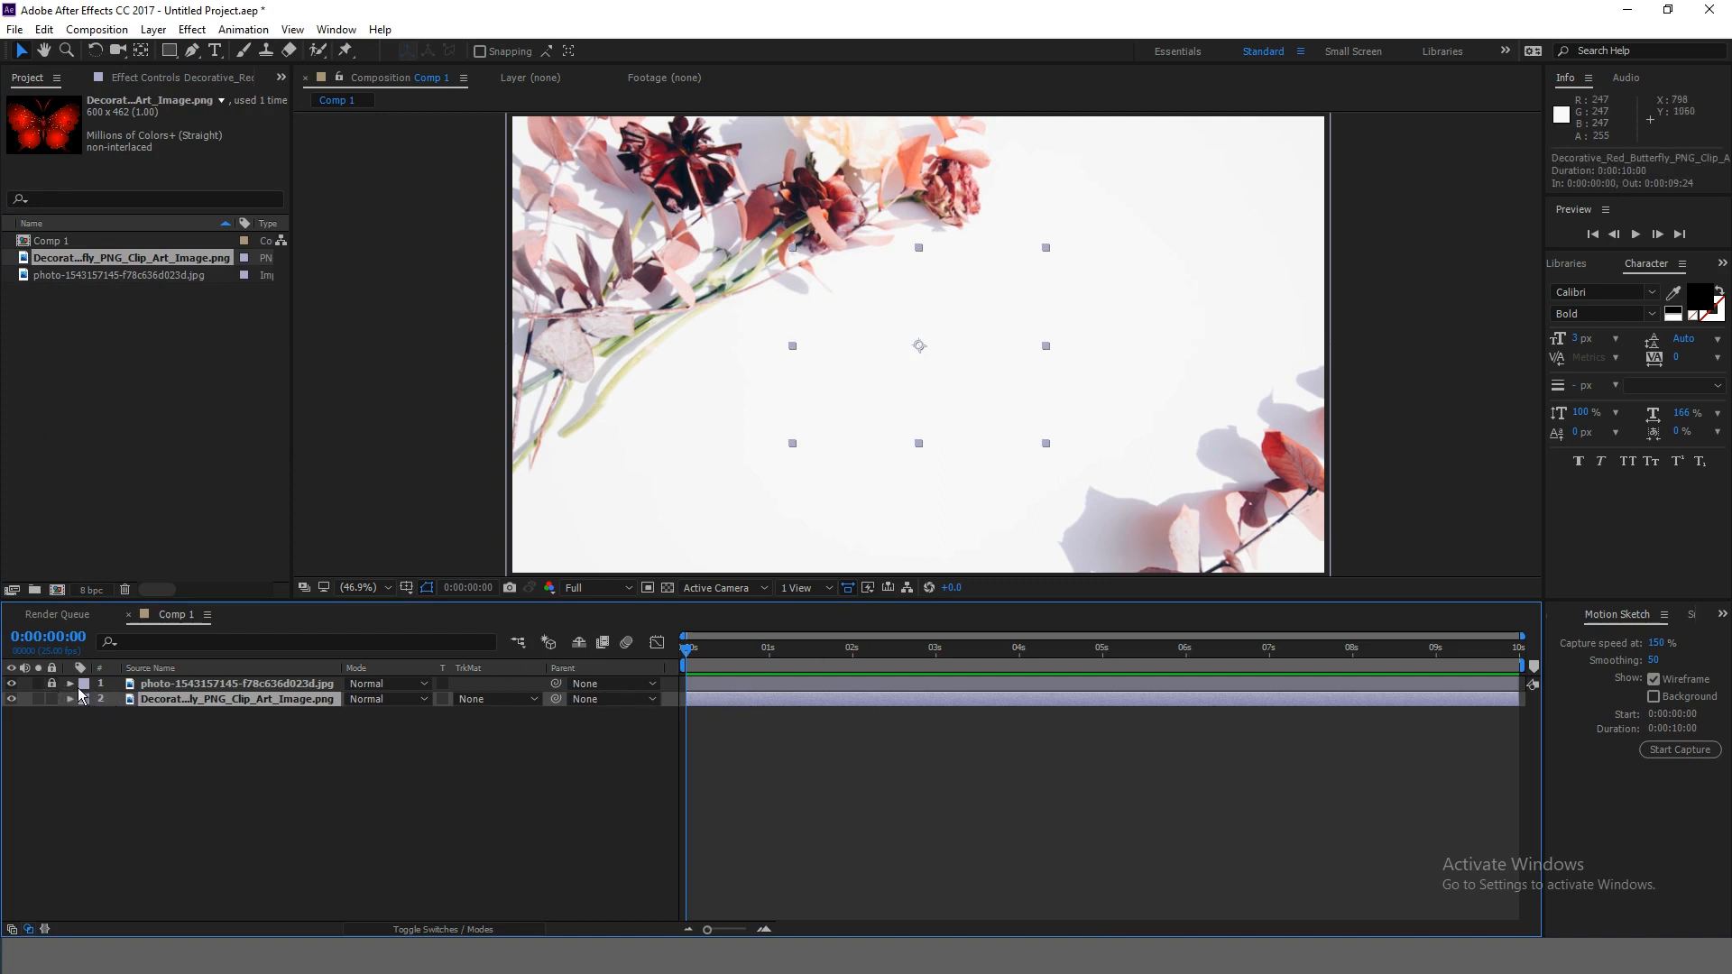
click(12, 700)
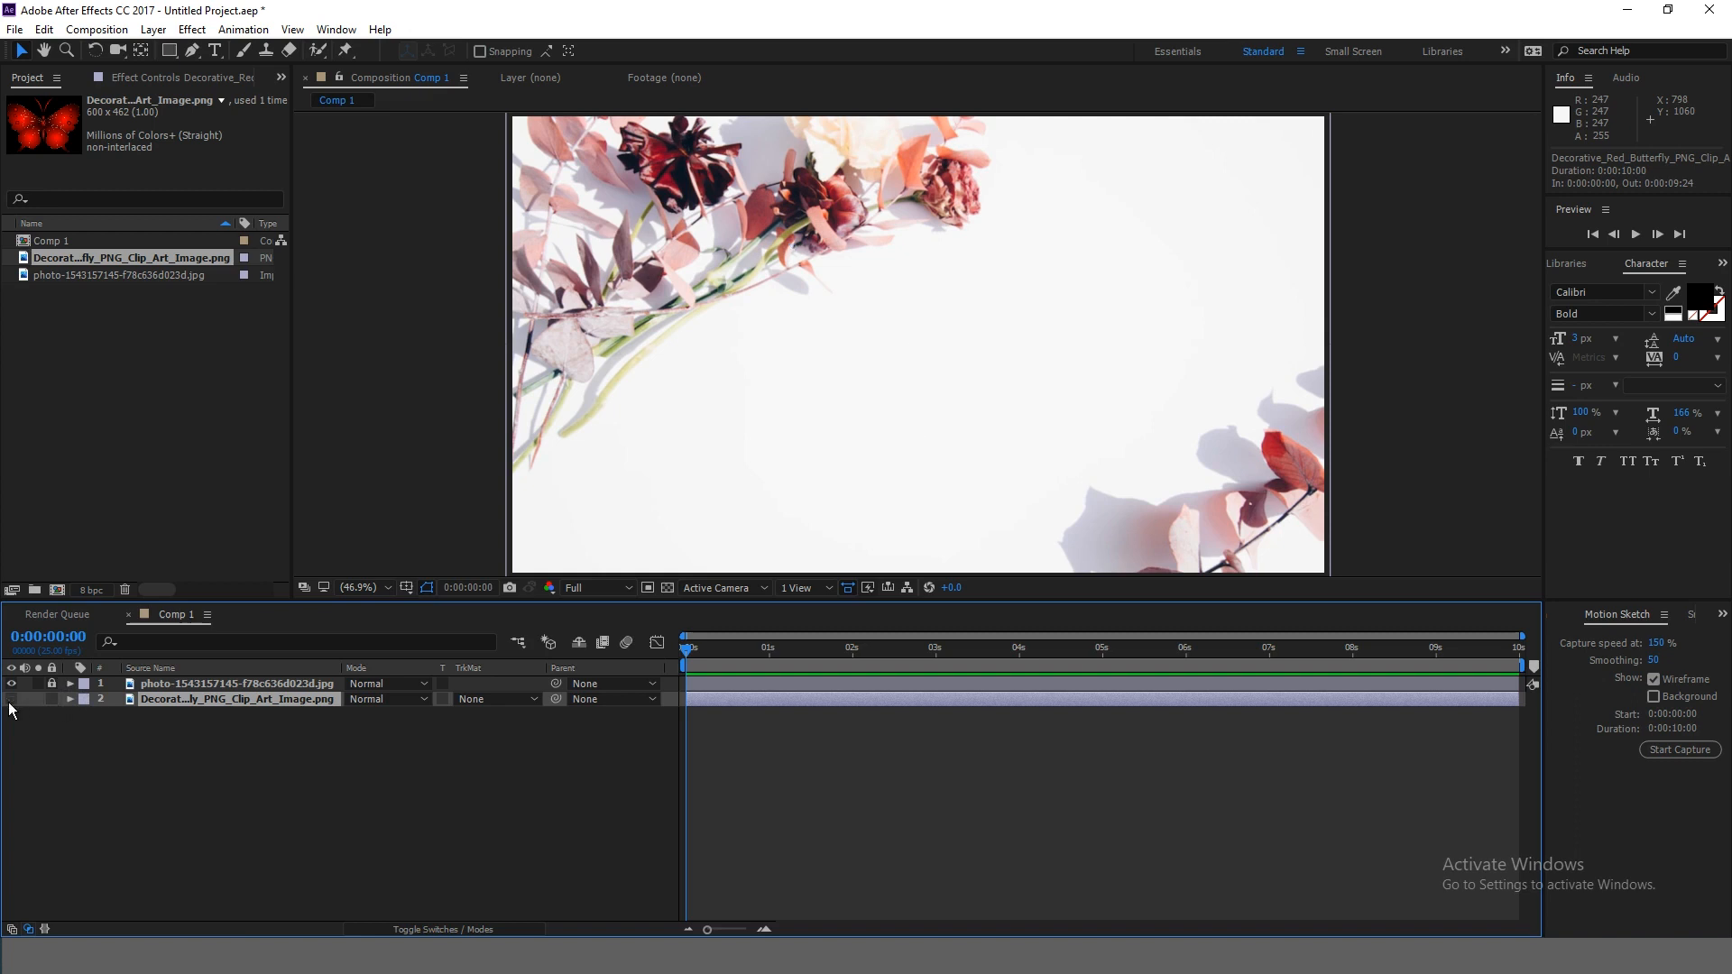
click(52, 684)
click(51, 684)
click(11, 699)
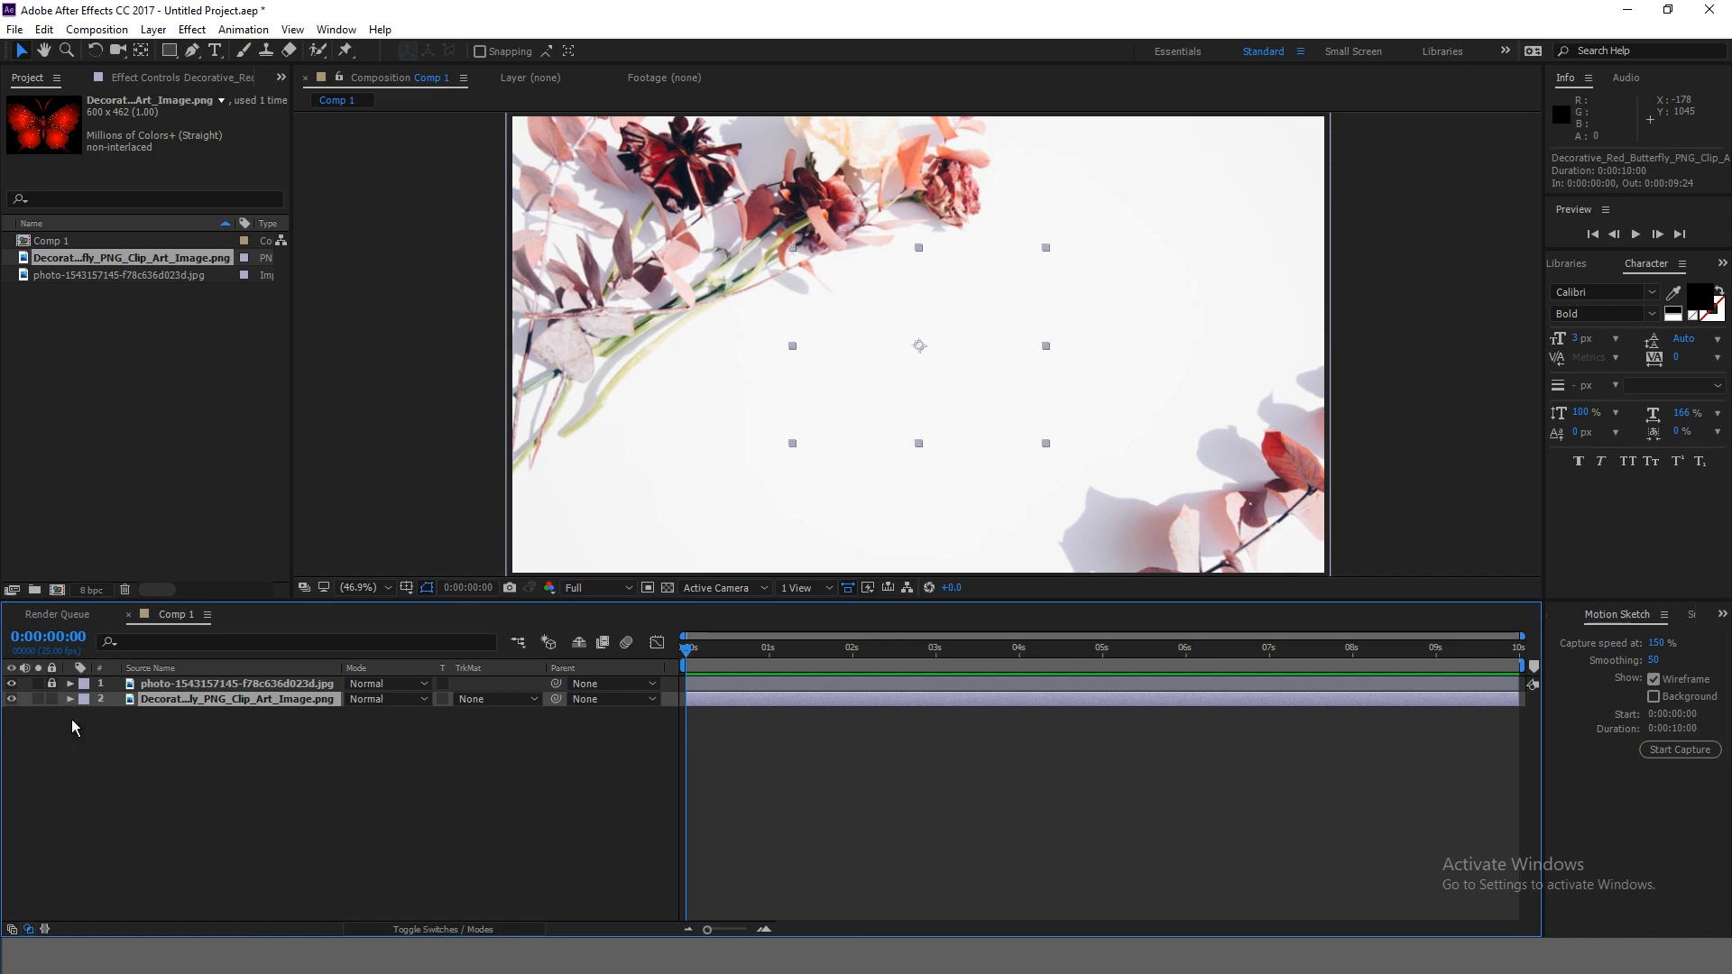
drag(192, 701, 186, 683)
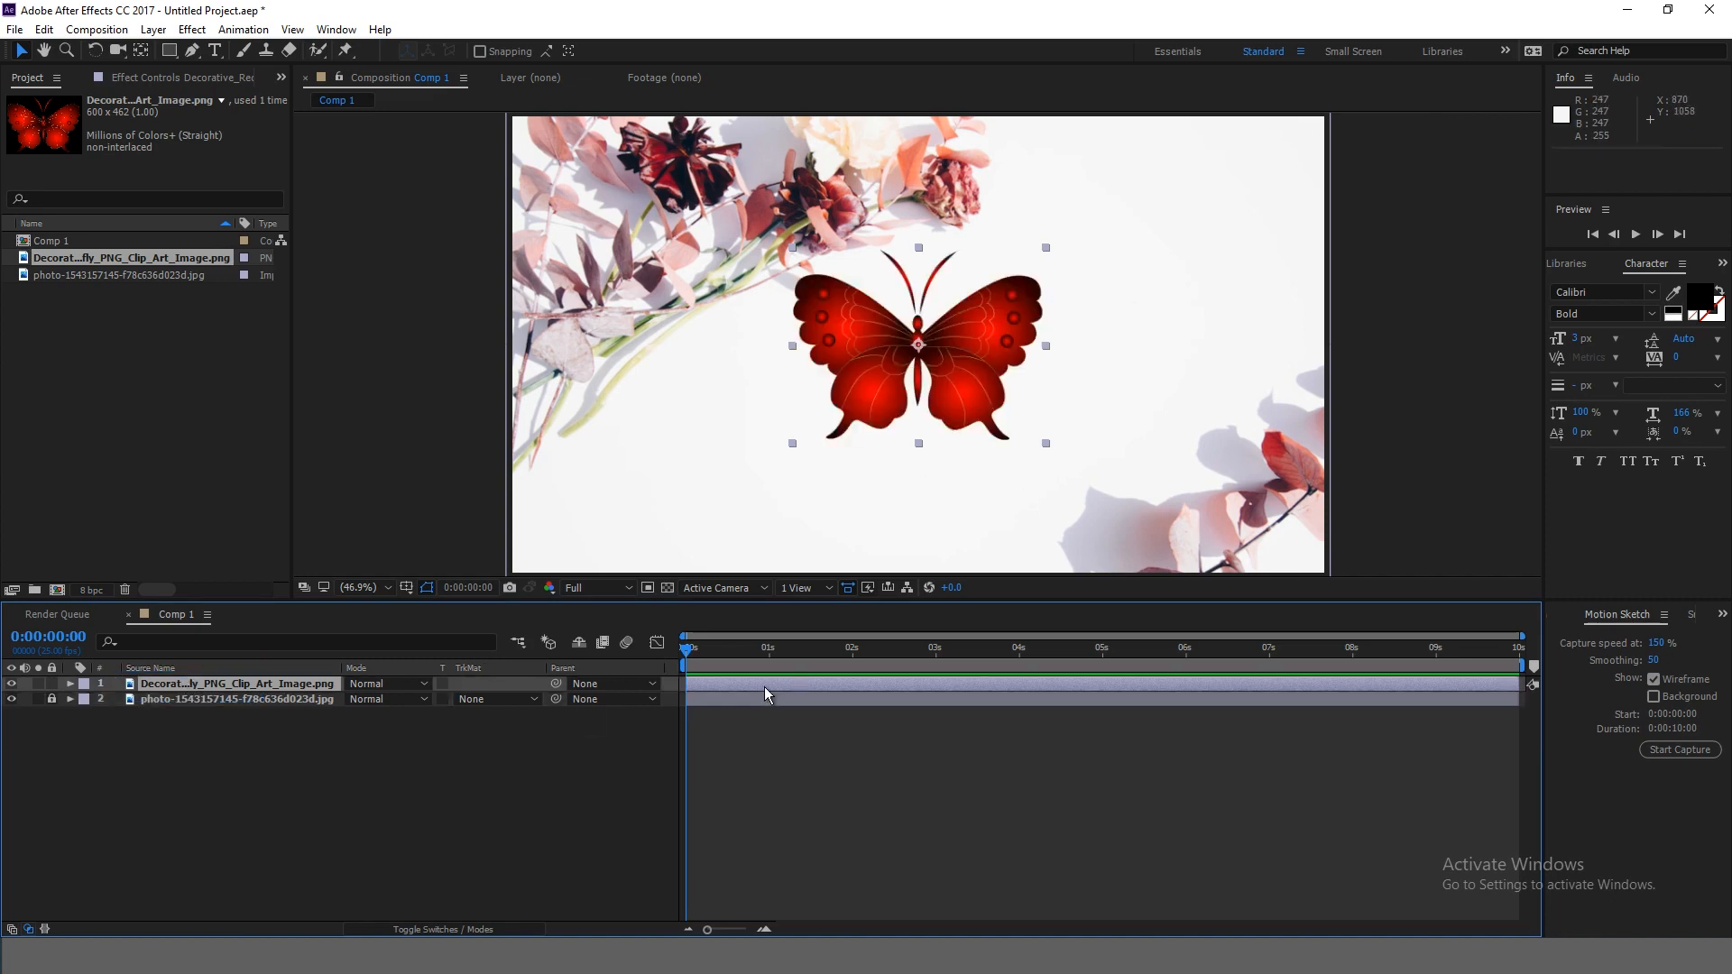
Step: Scale the butterfly layer uniformly to 21%
key(s)
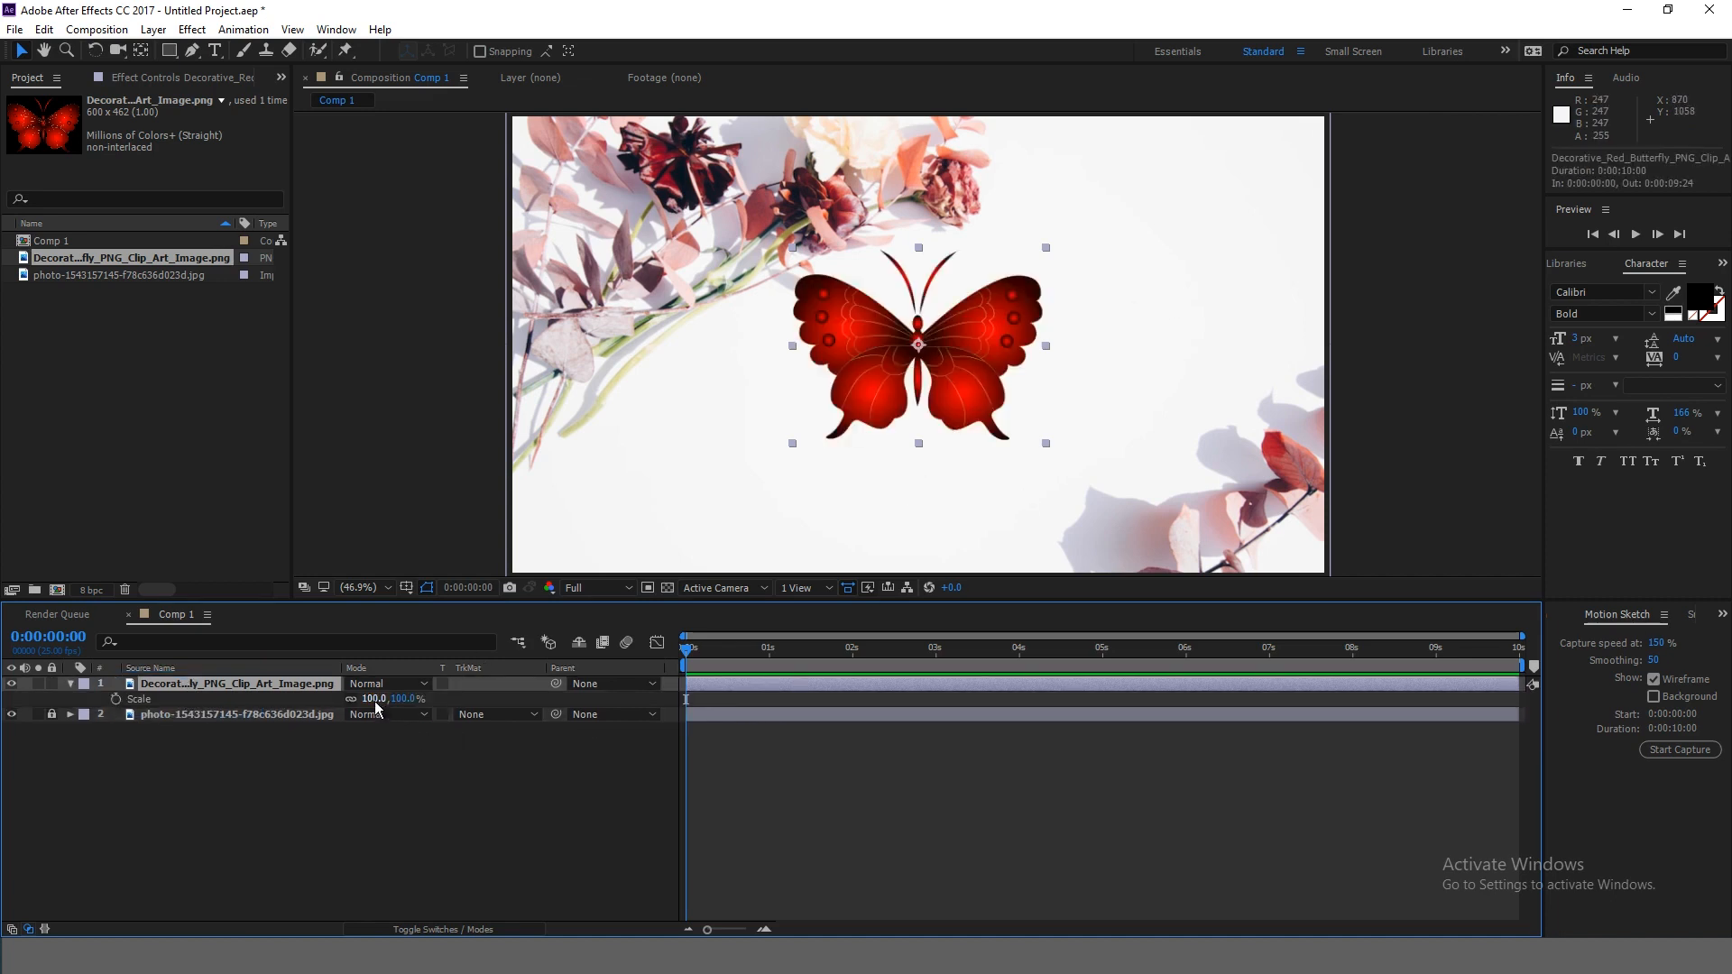
drag(373, 700, 311, 707)
click(871, 788)
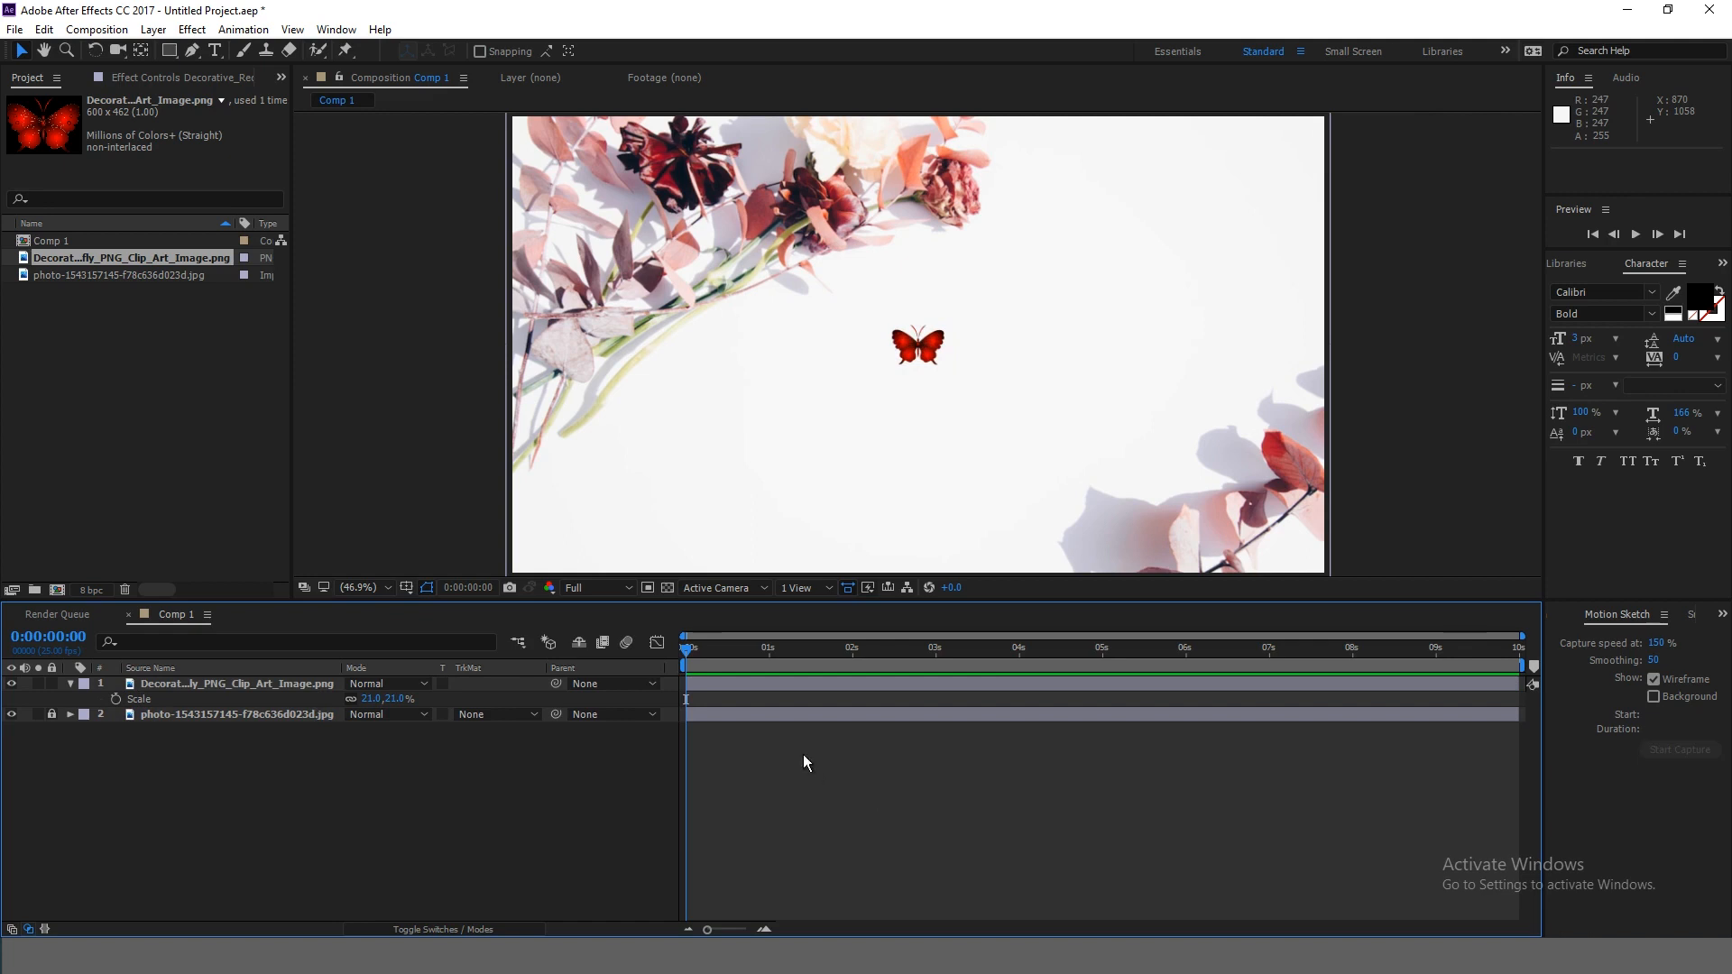
Step: Open Motion Sketch for the butterfly layer
click(734, 684)
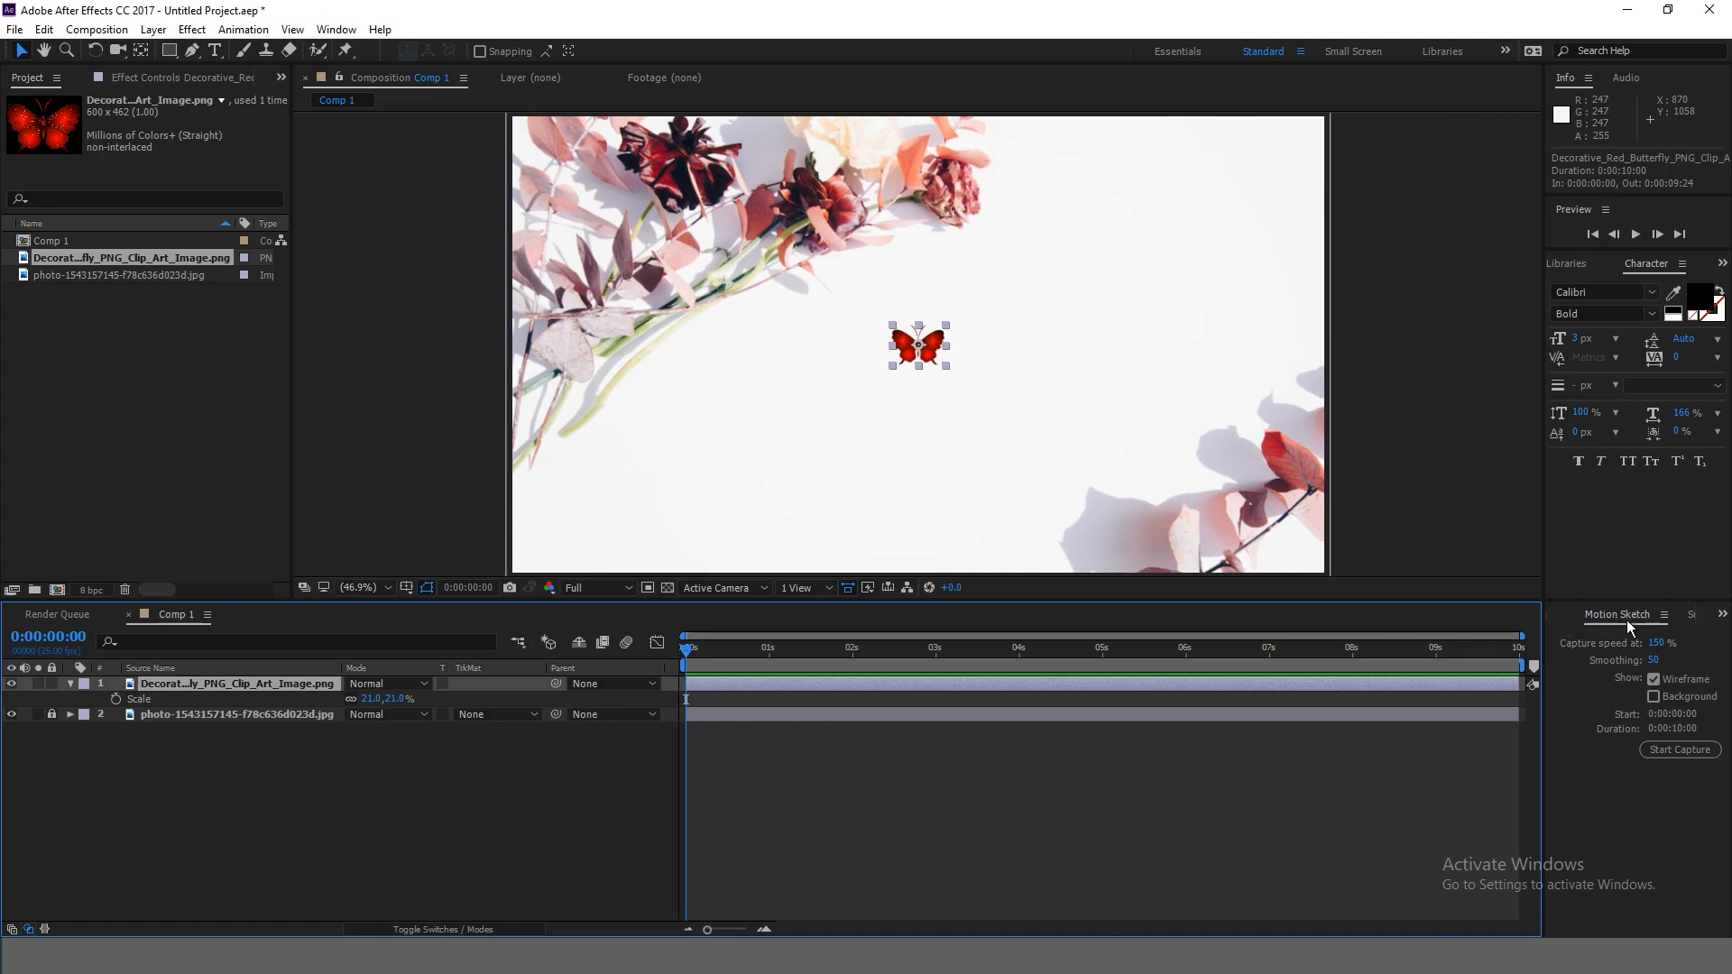
click(1722, 614)
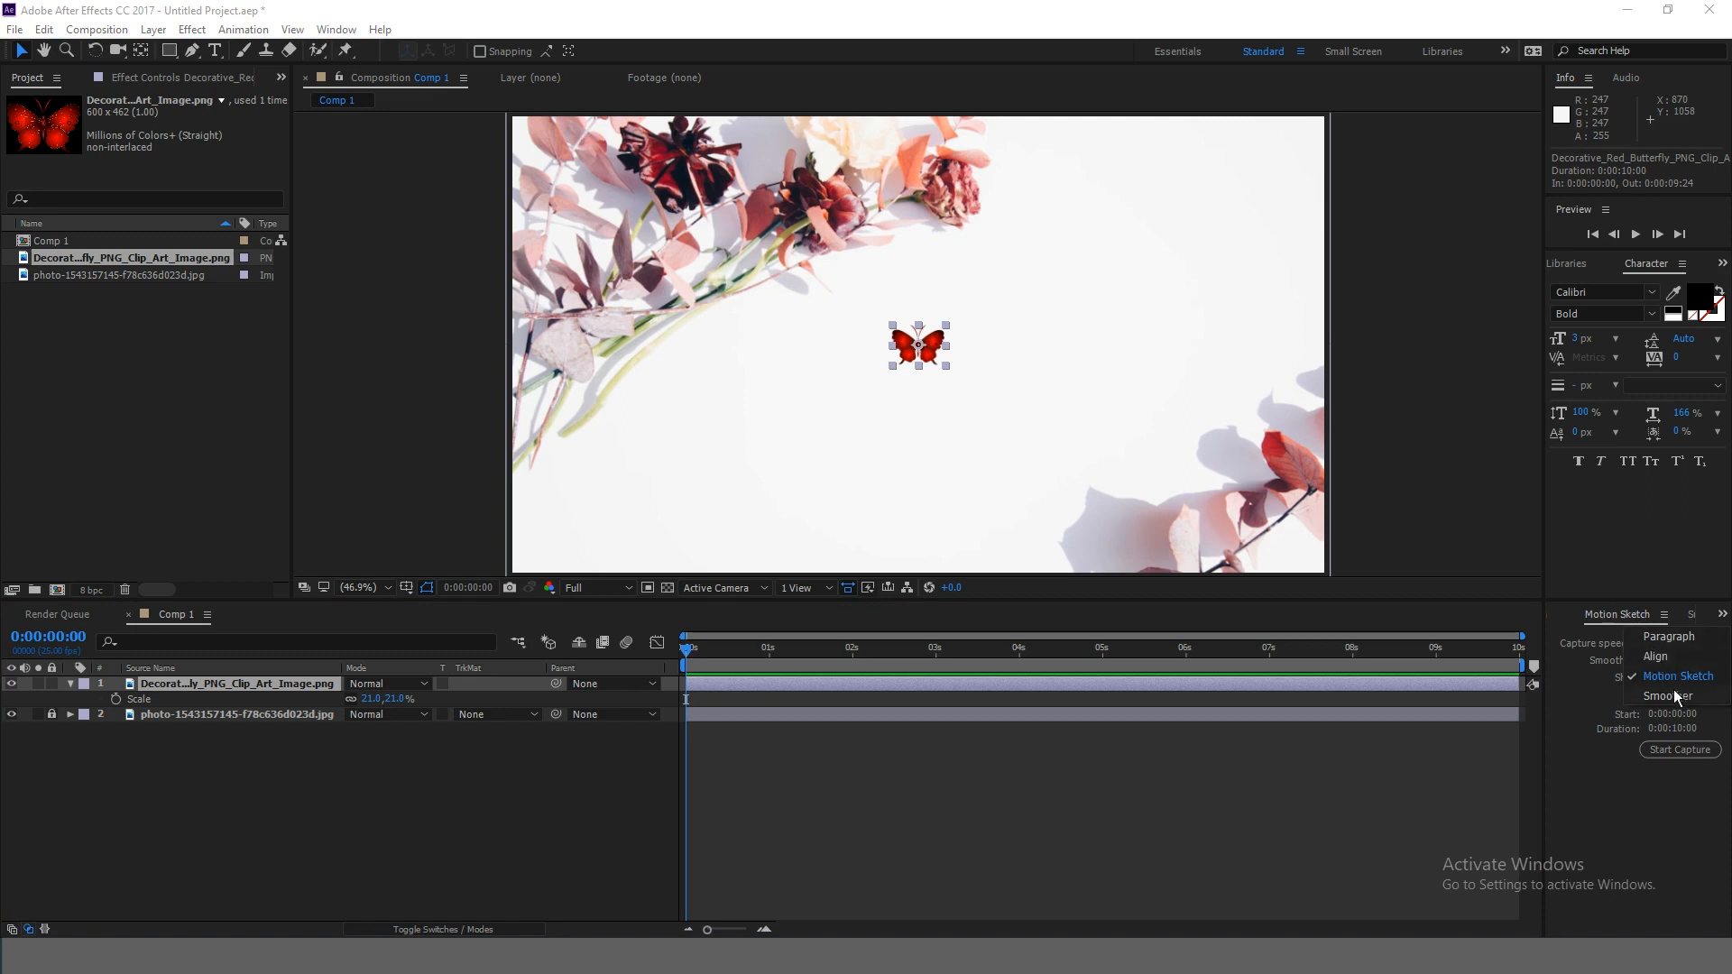
click(1620, 616)
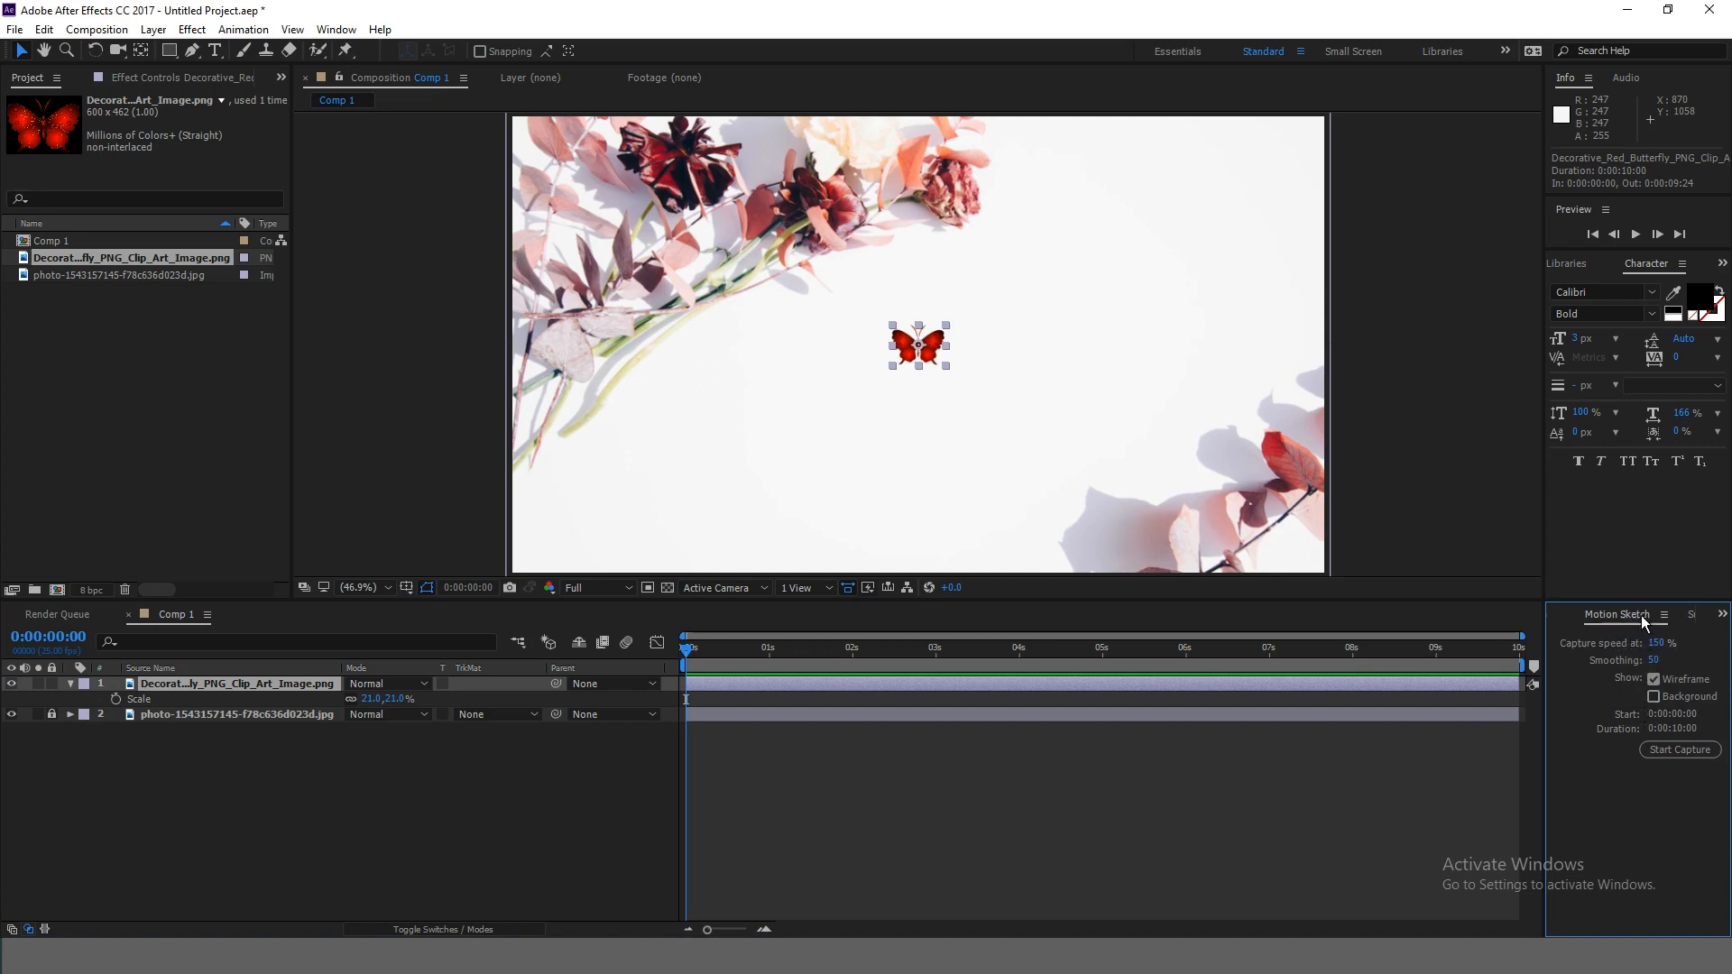
click(336, 29)
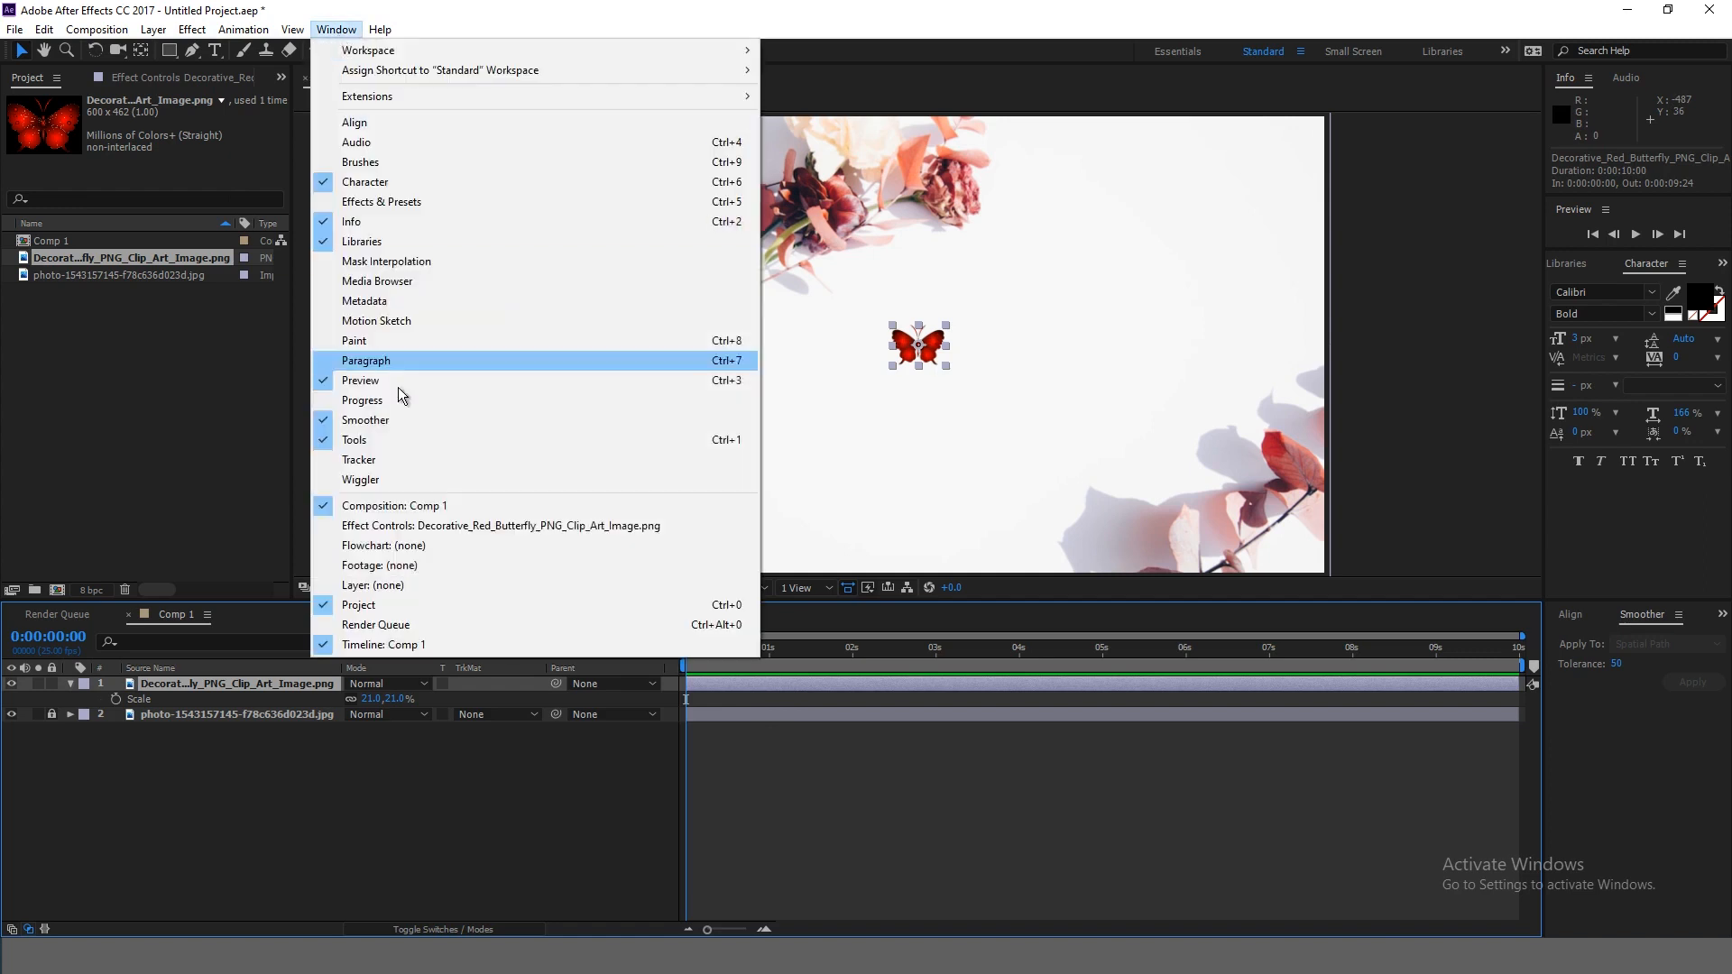
click(405, 322)
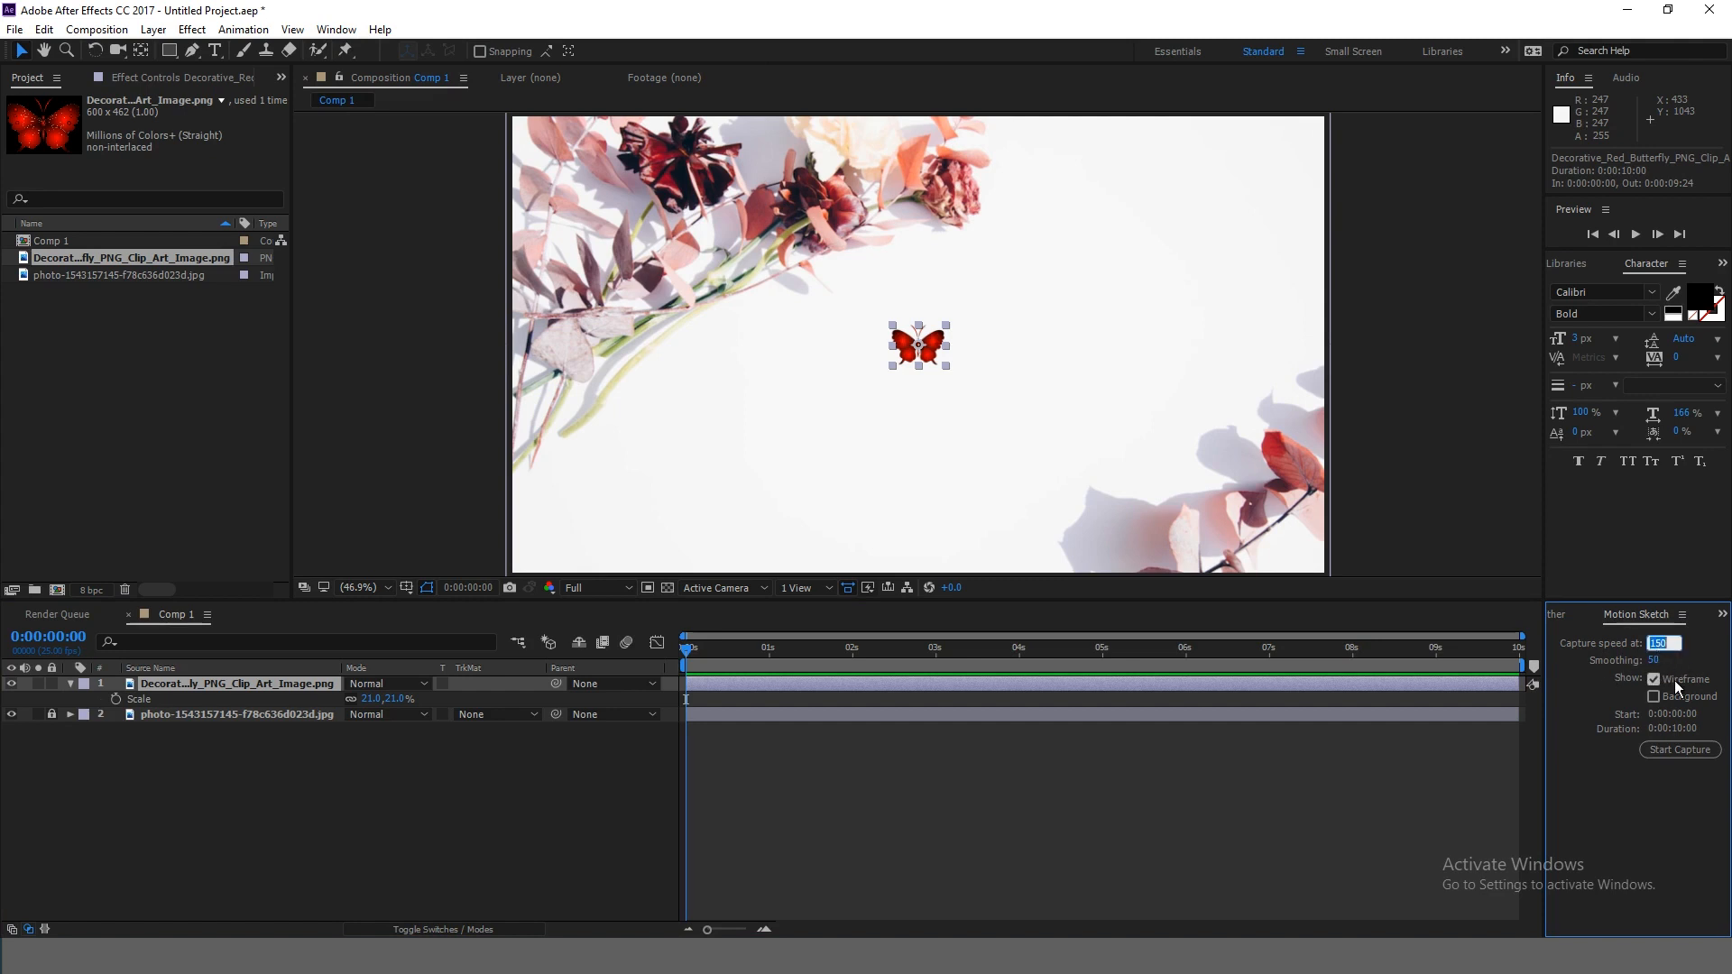
Step: Set the Motion Sketch capture speed to 100% and smoothing to 1
key(Return)
text(1)
key(Return)
Step: Capture a winding flight path for the butterfly layer across the composition, starting near its lower-left corner
click(773, 684)
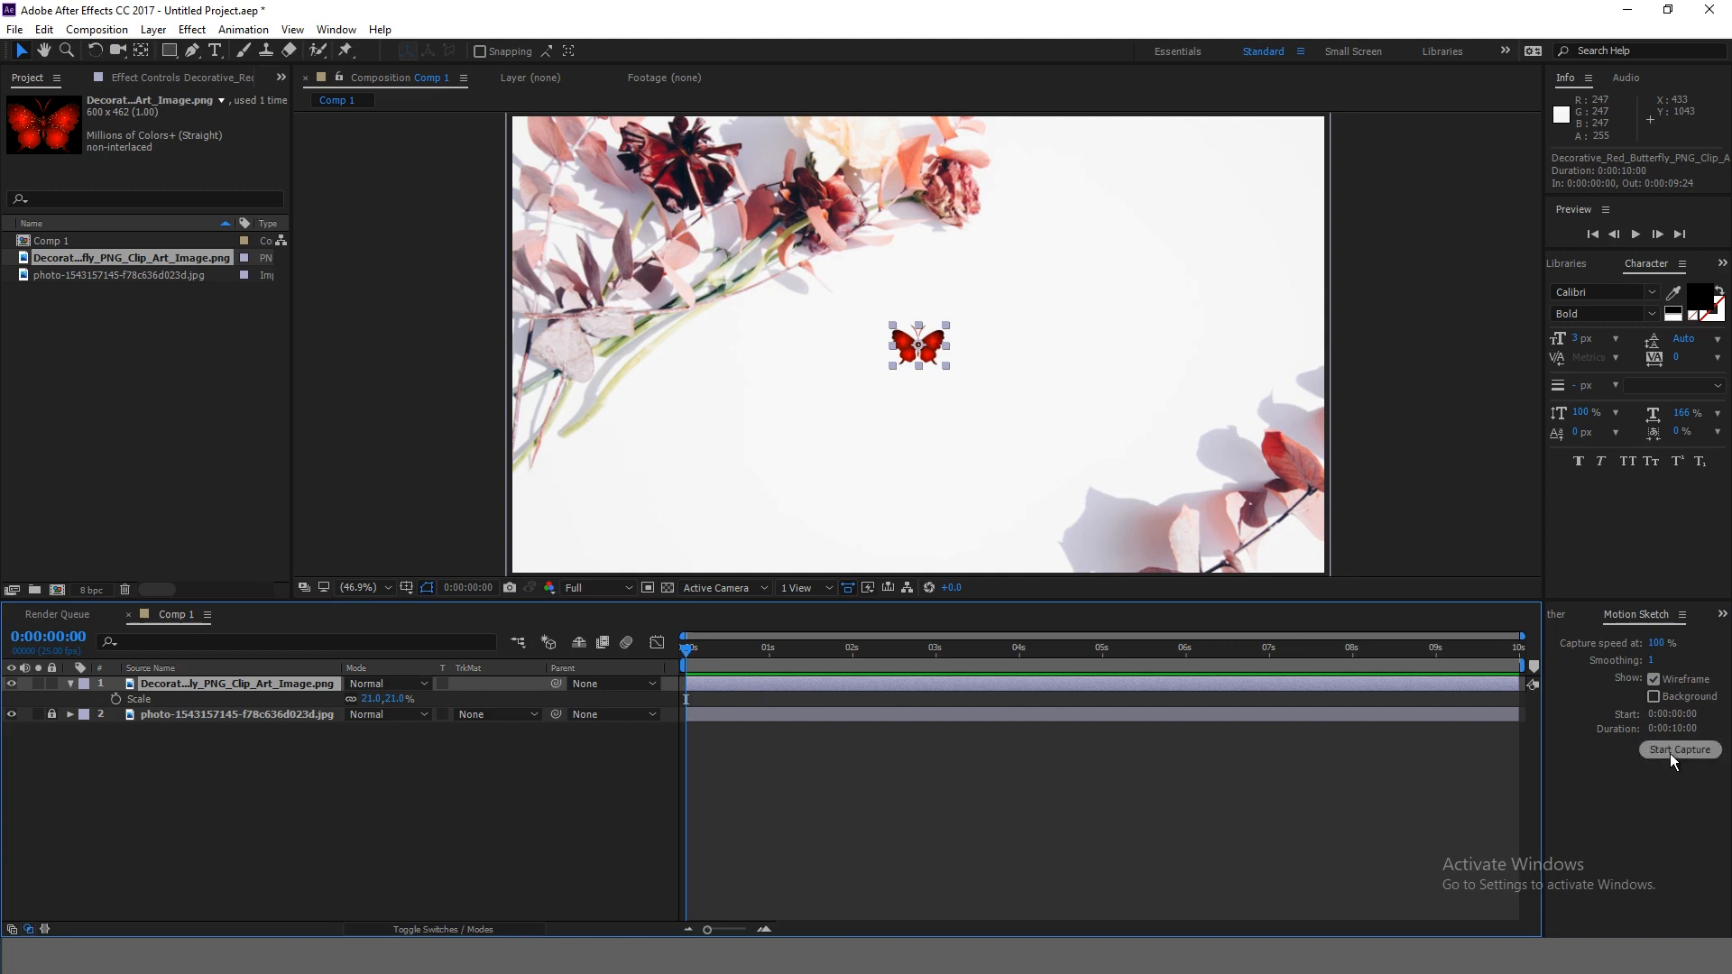
click(1707, 760)
click(1676, 750)
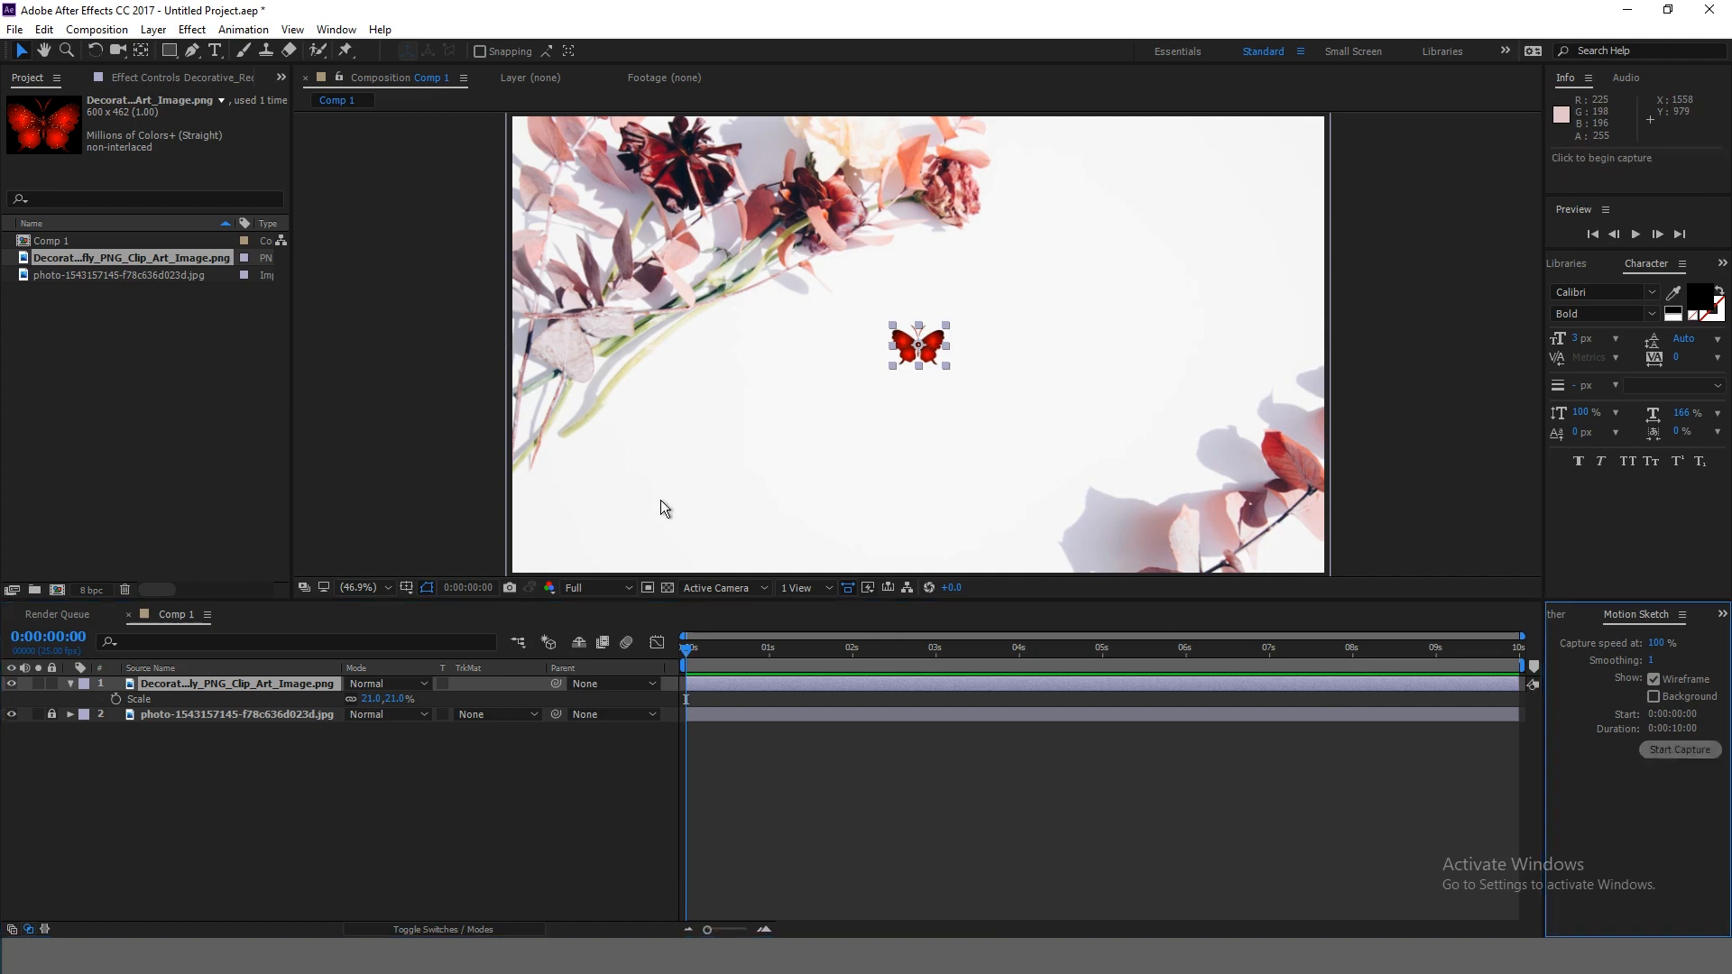
mouse_move(617, 528)
mouse_down()
mouse_move(569, 437)
mouse_move(625, 401)
mouse_move(763, 497)
mouse_move(825, 489)
mouse_move(861, 446)
mouse_move(858, 417)
mouse_move(734, 344)
mouse_move(715, 301)
mouse_move(783, 255)
mouse_move(859, 257)
mouse_move(963, 414)
mouse_move(1058, 446)
mouse_move(1153, 448)
mouse_move(1213, 343)
mouse_move(1041, 271)
mouse_move(1010, 230)
mouse_move(1123, 168)
mouse_move(1175, 176)
mouse_move(1216, 201)
mouse_move(1251, 275)
mouse_move(1258, 396)
mouse_move(1235, 447)
mouse_move(1192, 480)
mouse_move(1076, 506)
mouse_move(979, 486)
mouse_move(910, 376)
mouse_move(926, 264)
mouse_move(878, 194)
mouse_move(693, 206)
mouse_move(650, 237)
mouse_move(640, 300)
mouse_move(745, 400)
mouse_up()
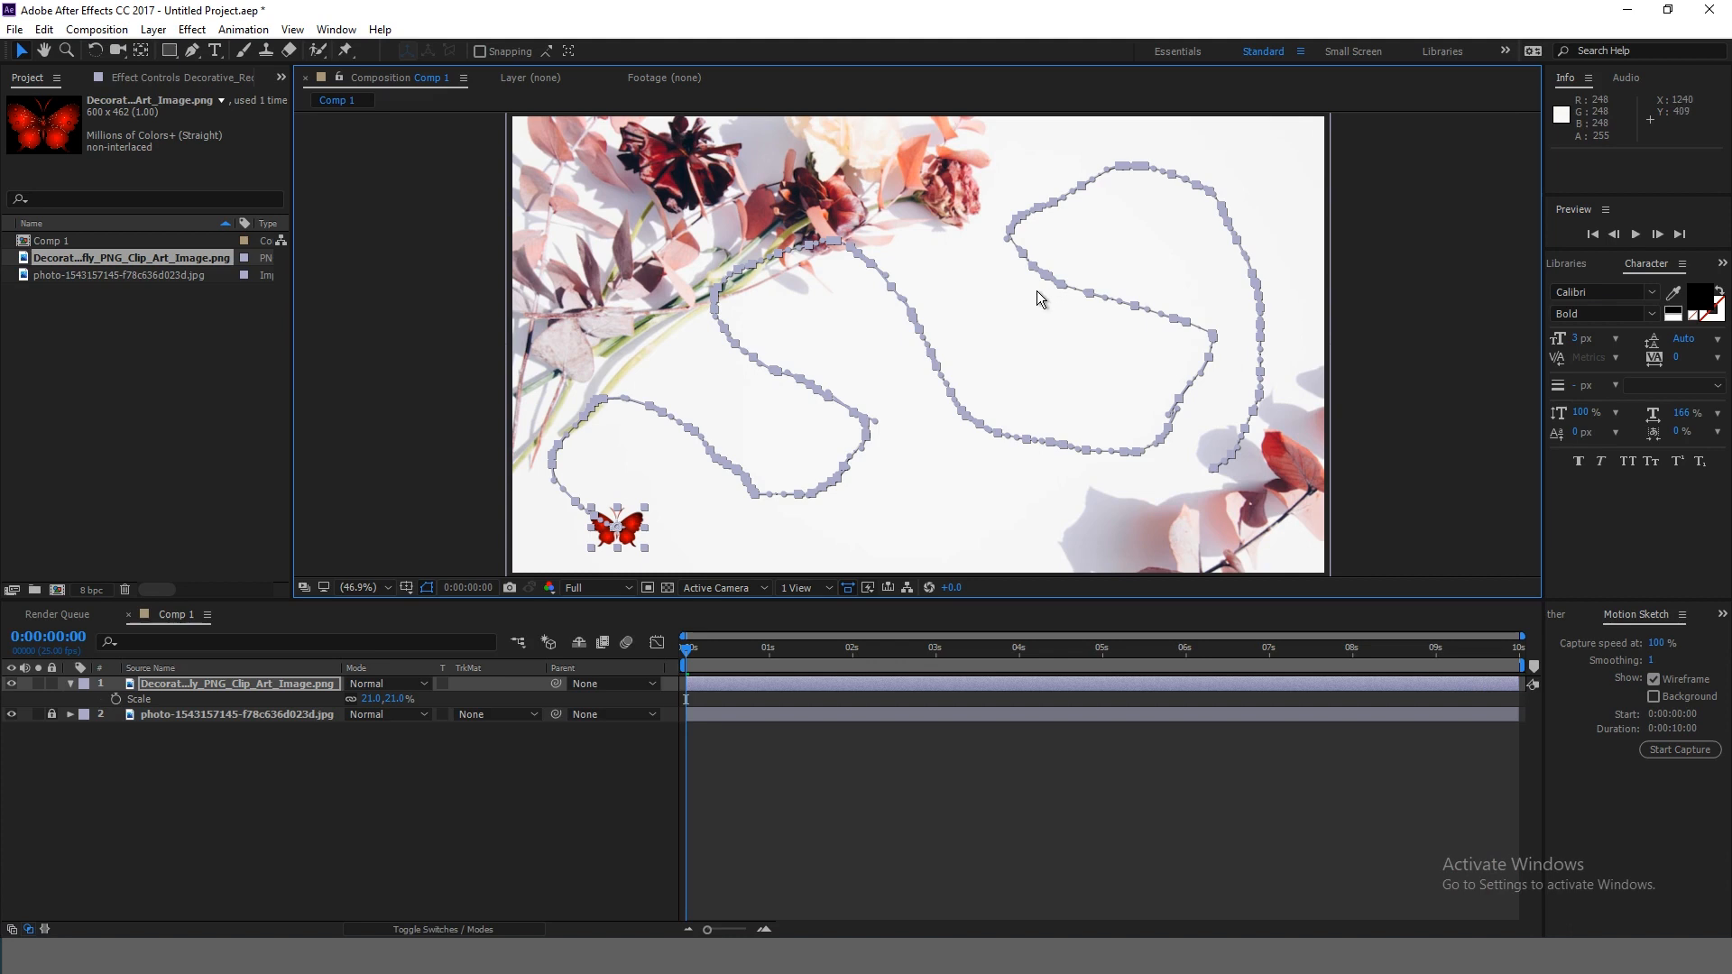
Step: Reveal the butterfly layer's Position keyframes along the captured path and preview the animation
click(776, 682)
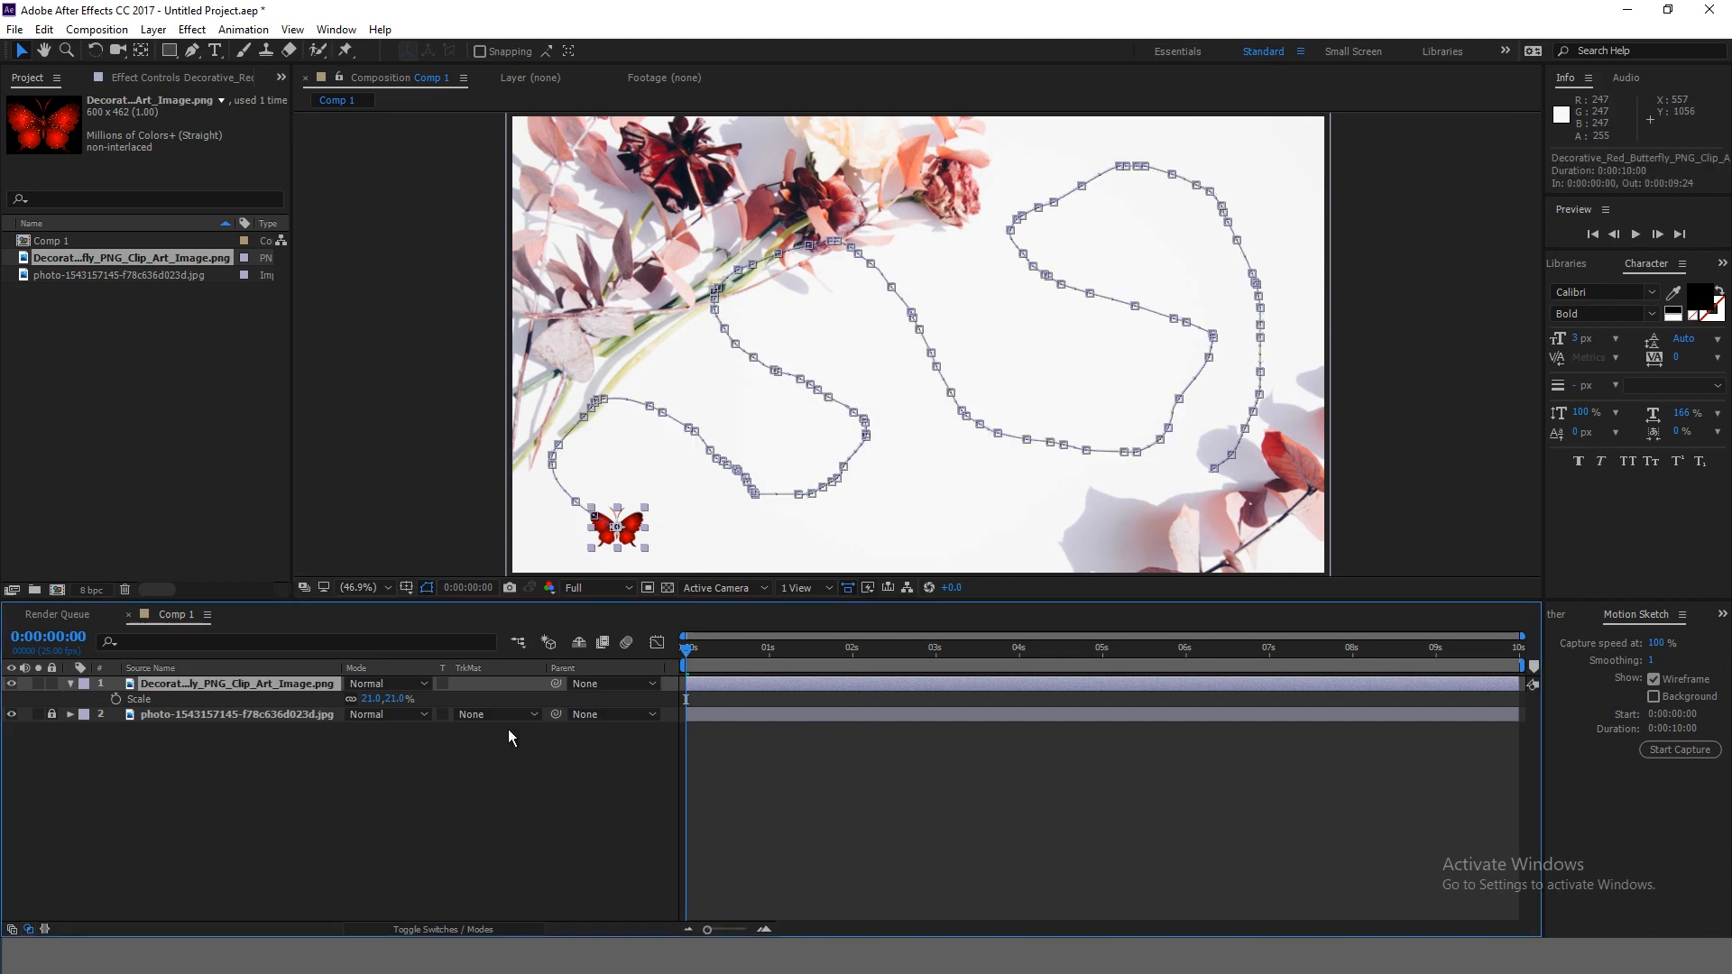
click(70, 684)
click(70, 683)
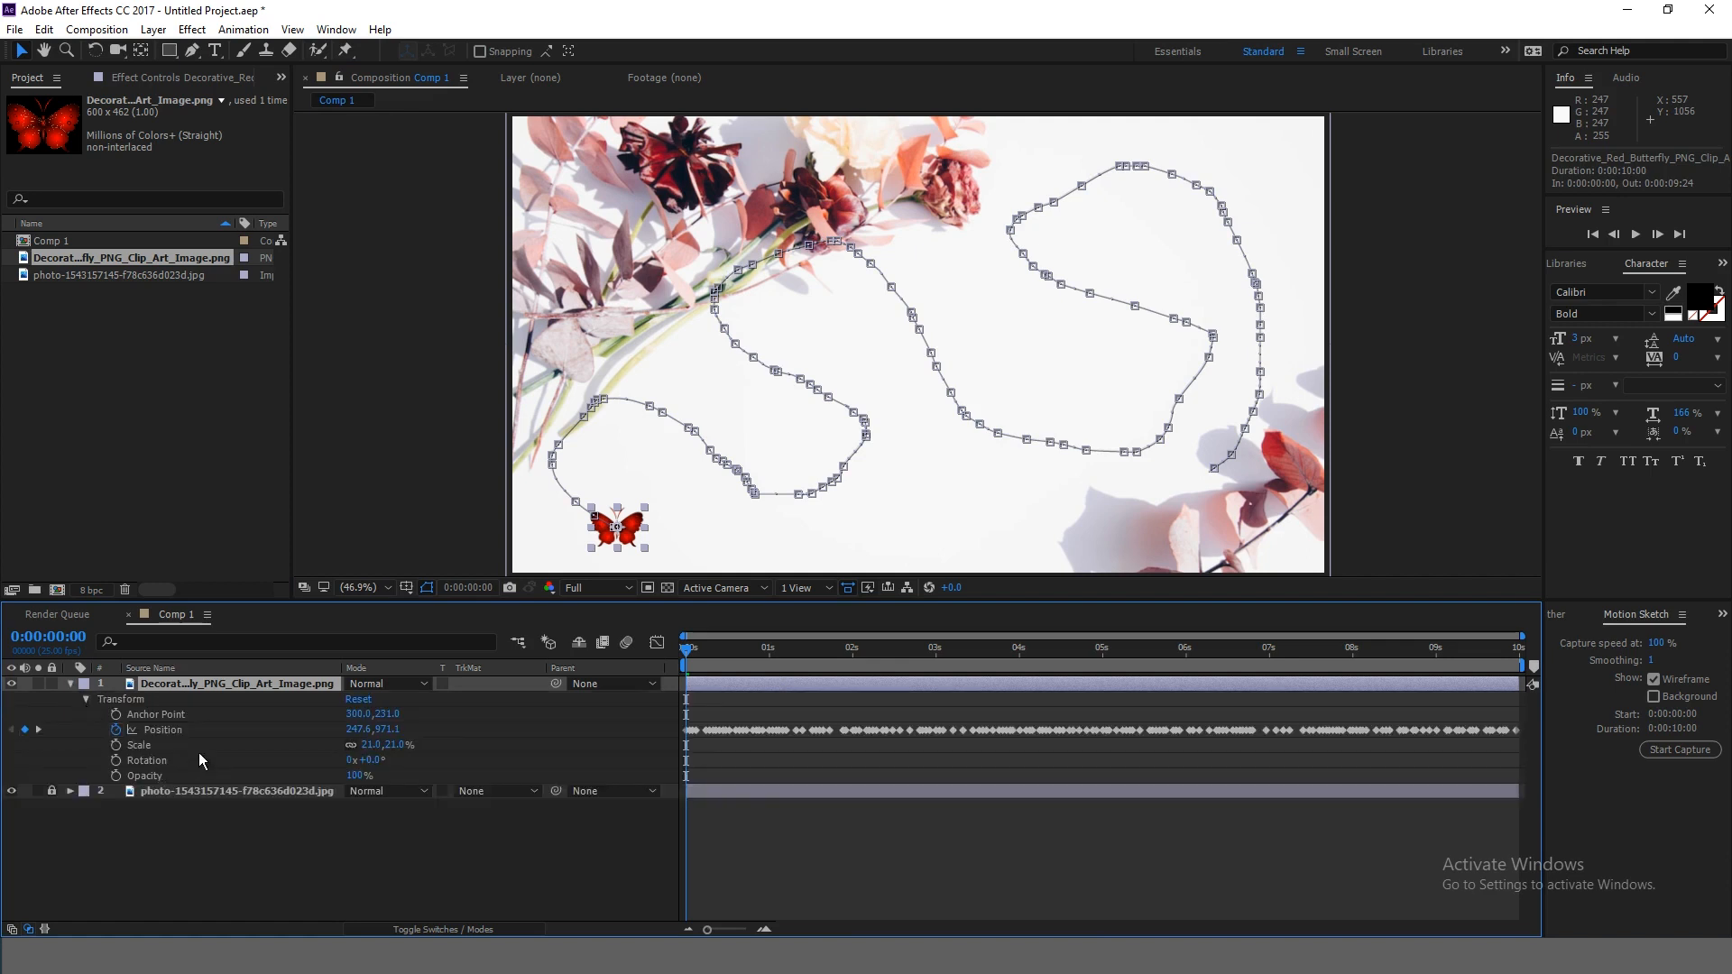
click(182, 729)
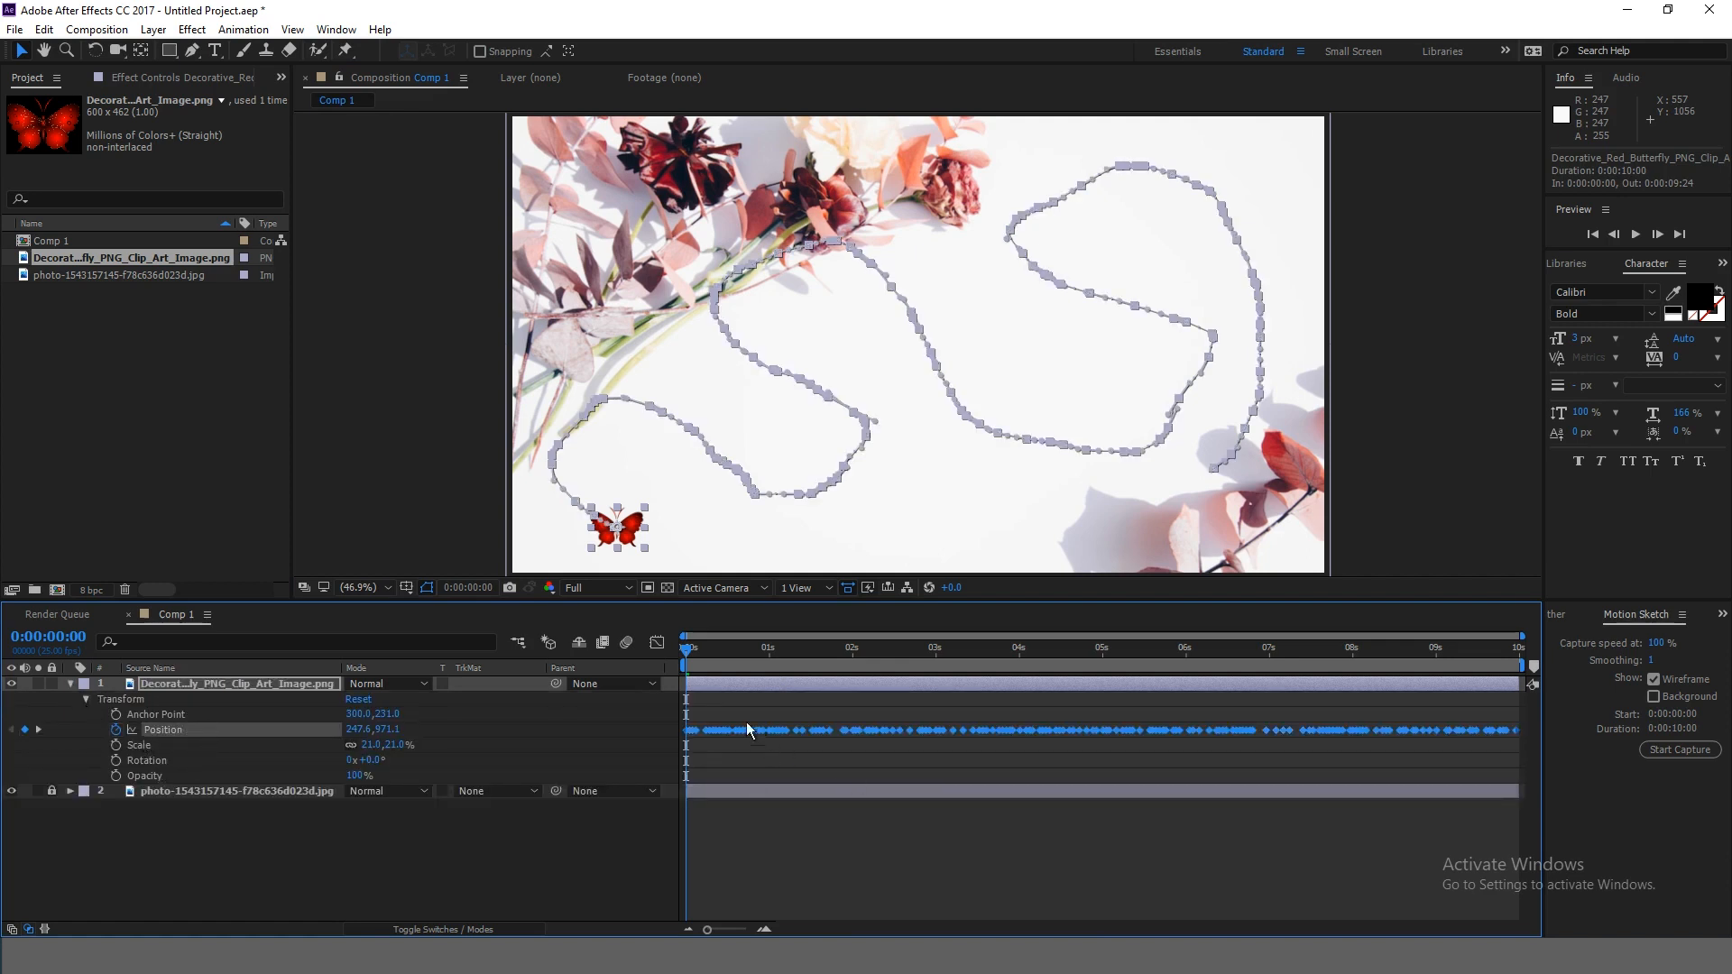
drag(707, 711, 1527, 761)
click(1108, 840)
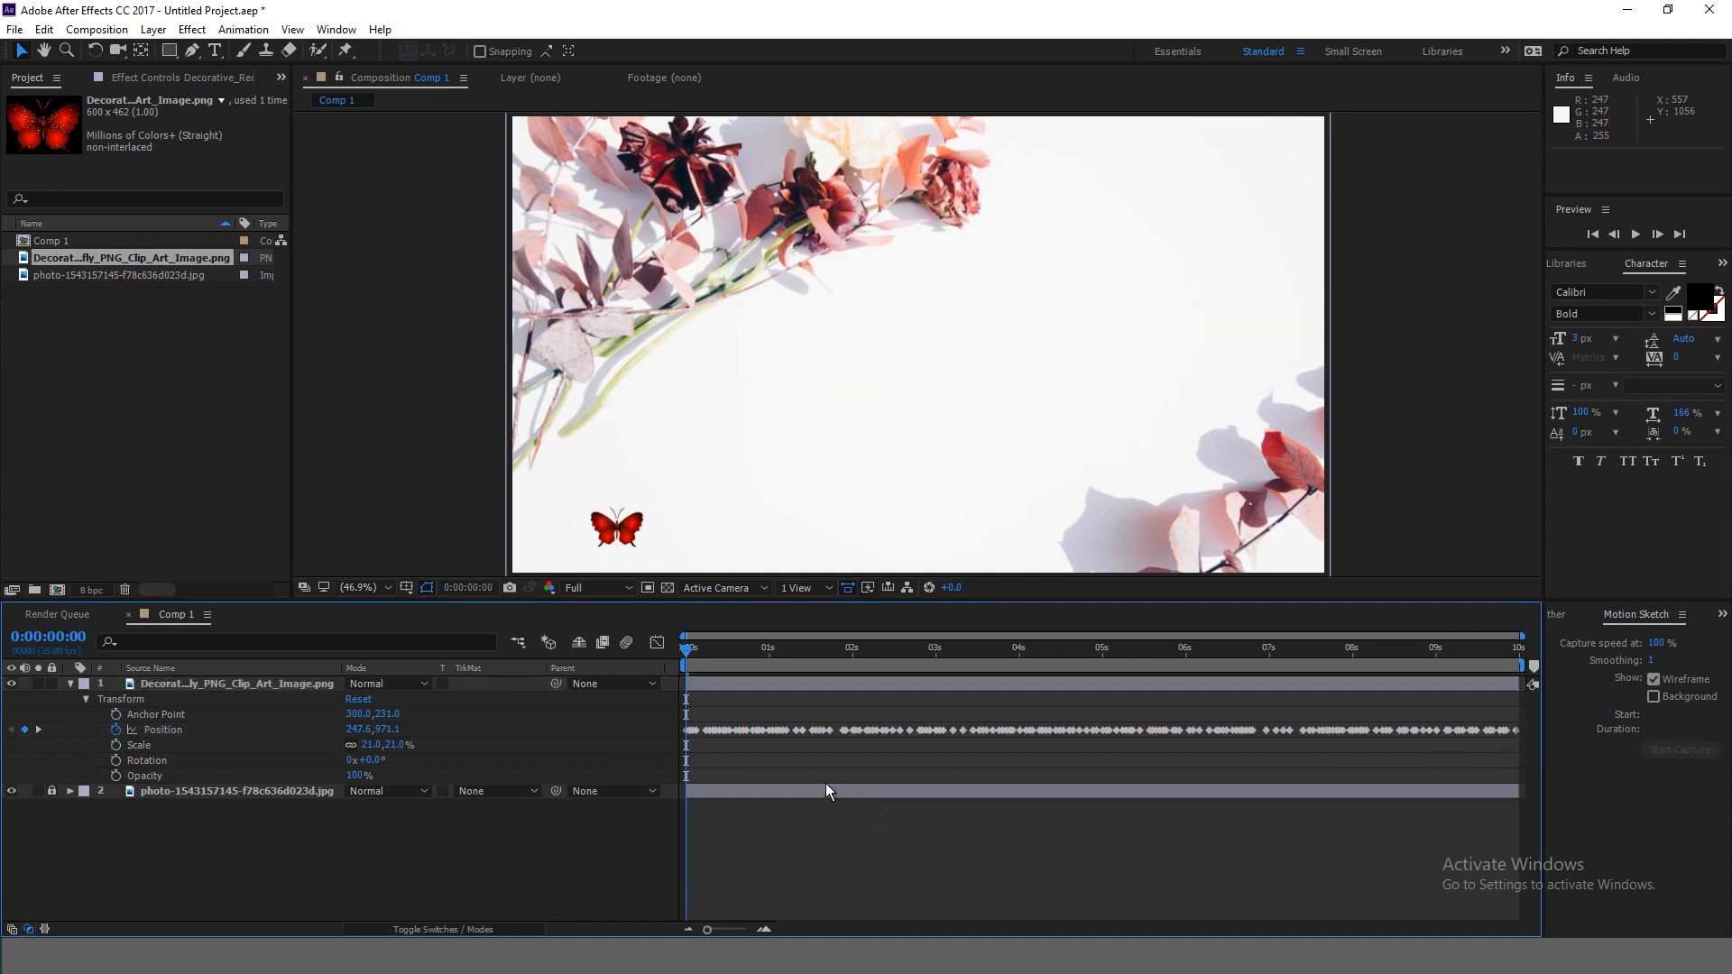
key(space)
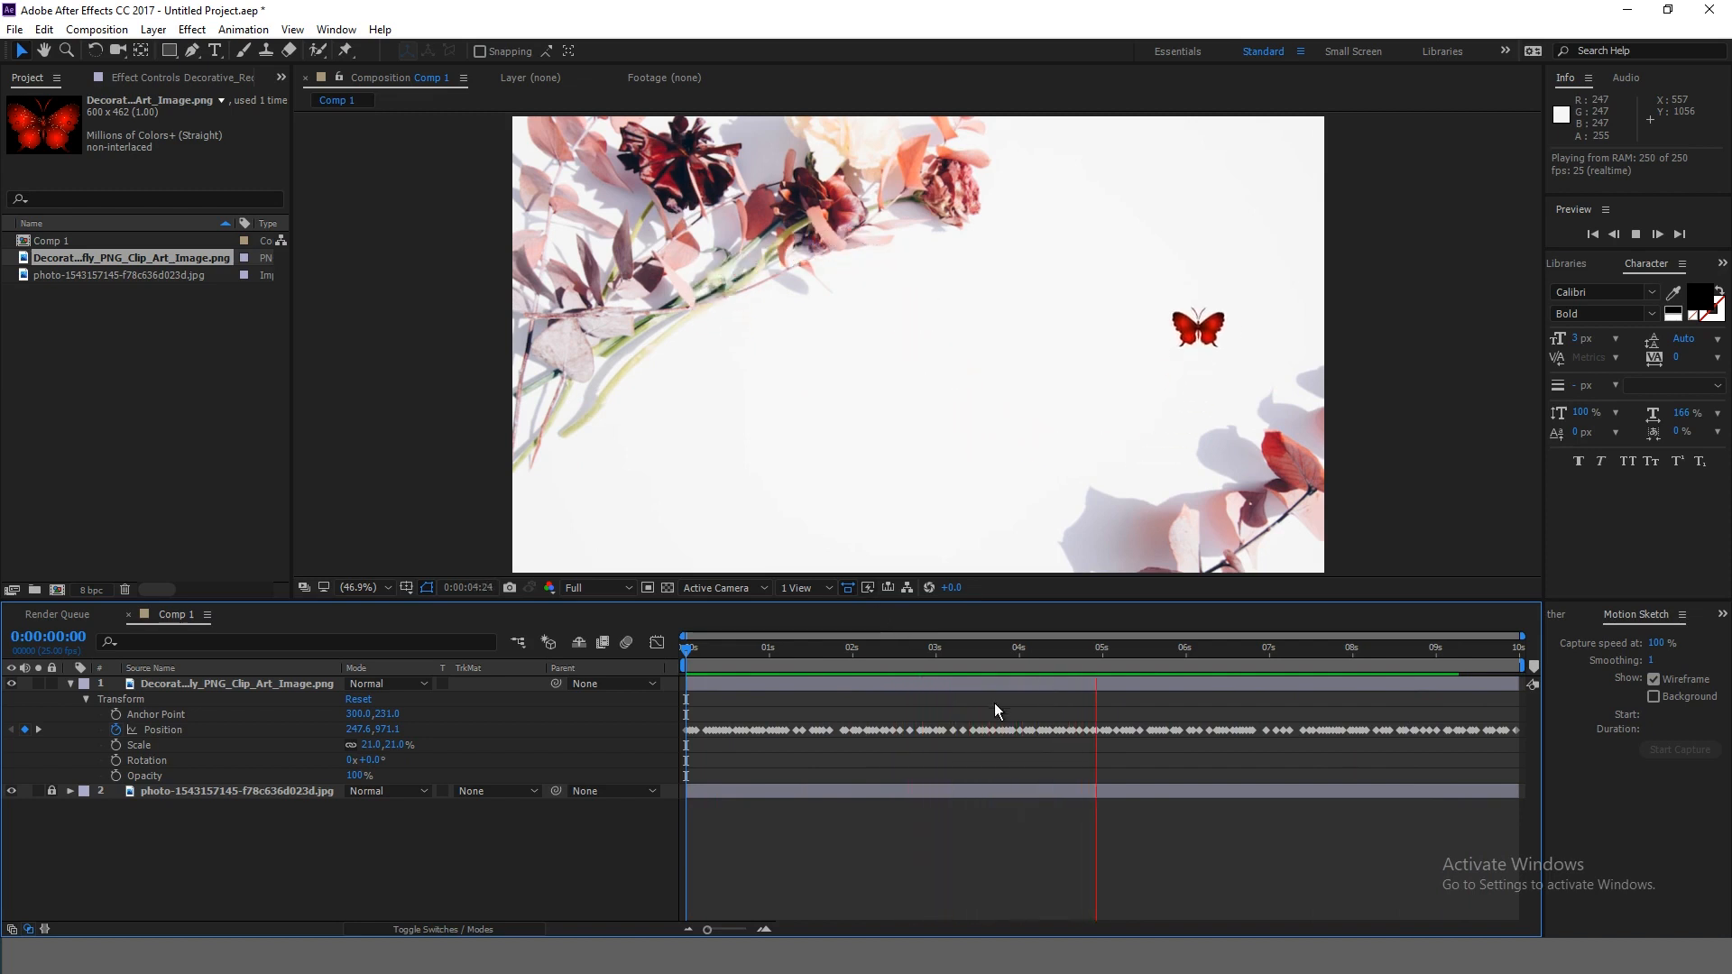
key(space)
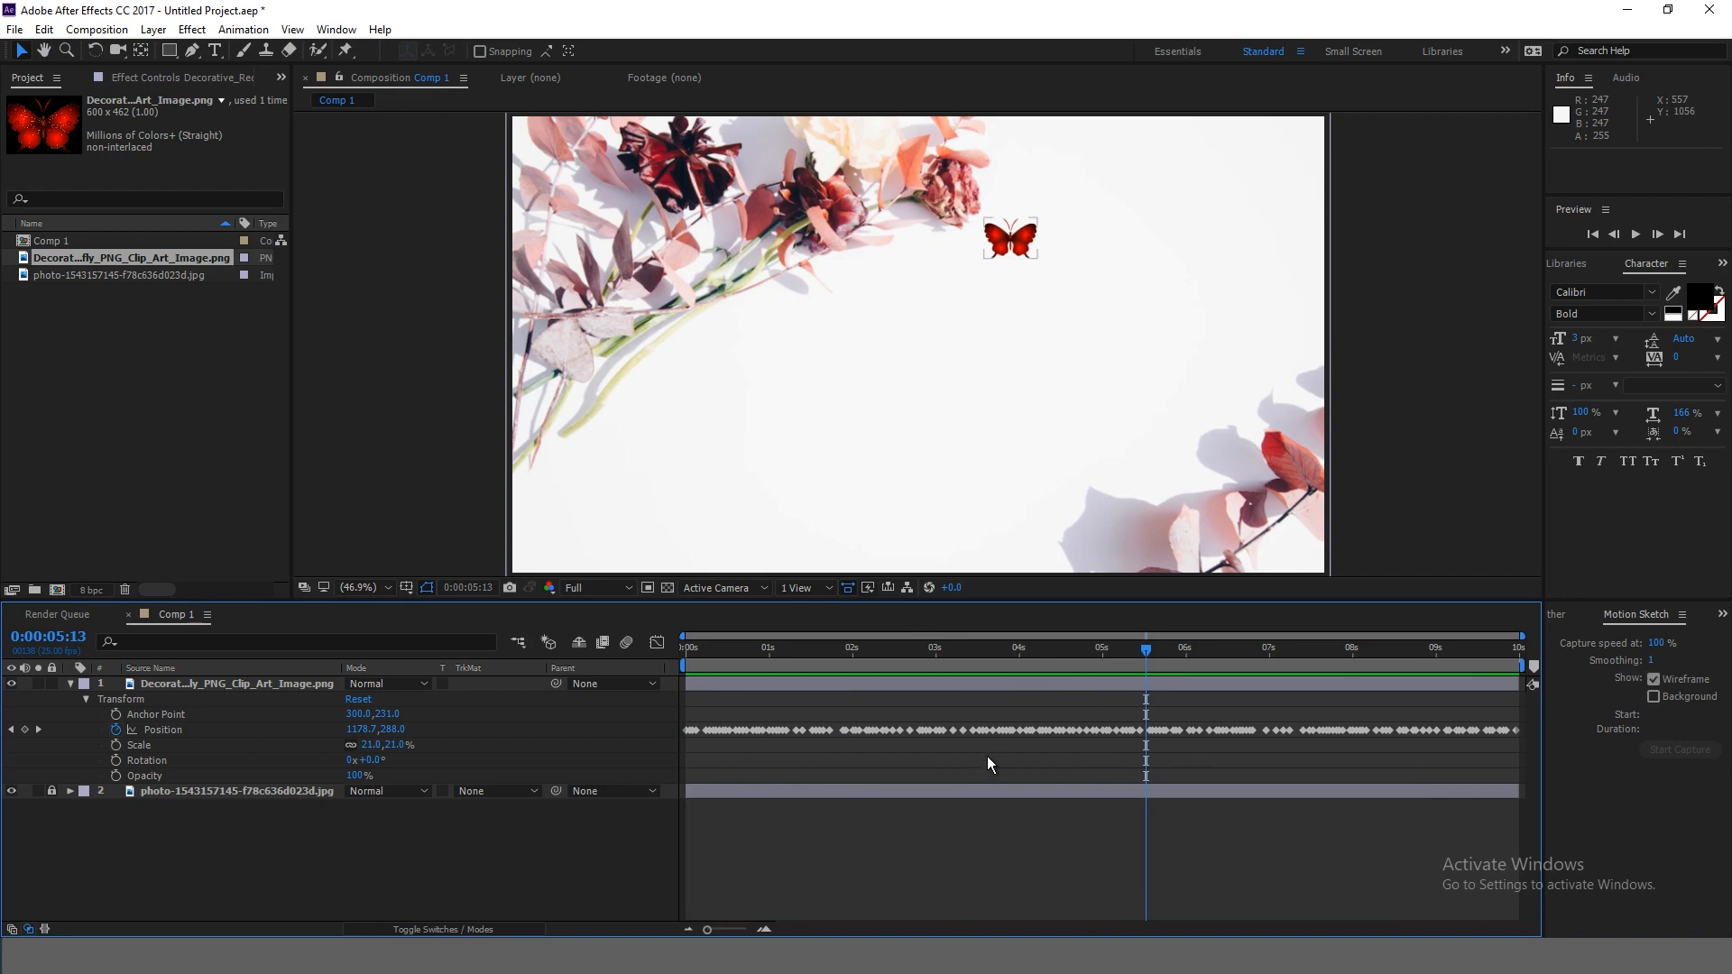
Step: Undo the motion sketch and set the Motion Sketch smoothing to 40
key(ctrl+z)
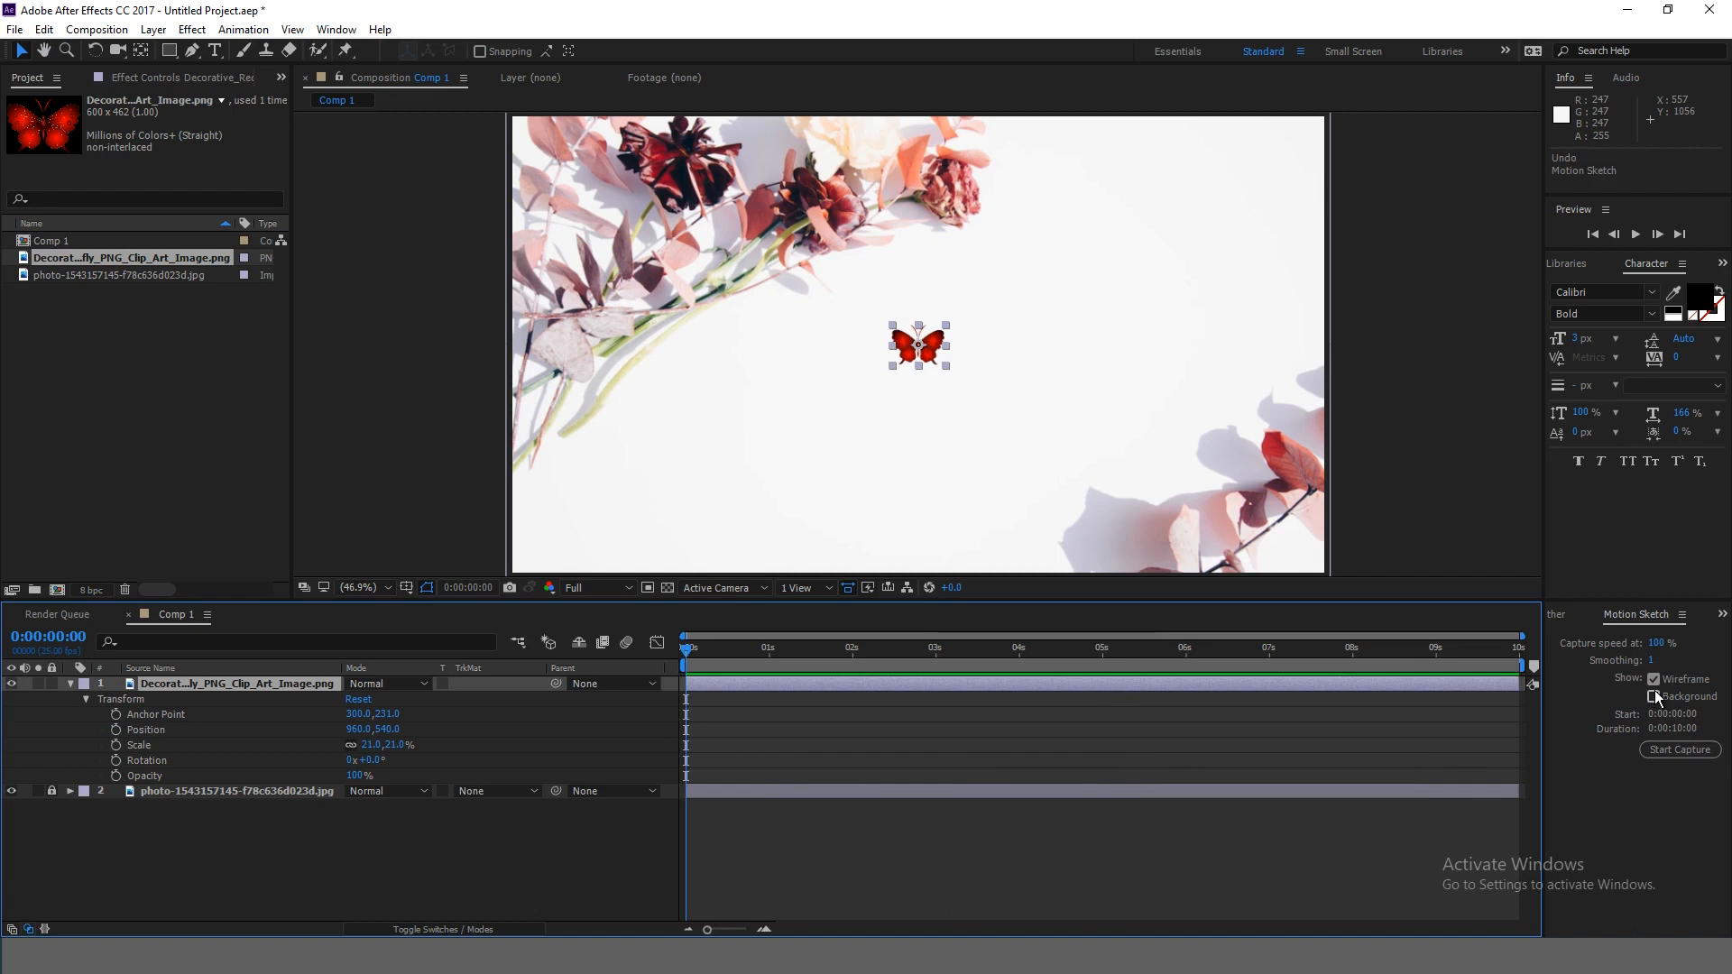
click(1650, 660)
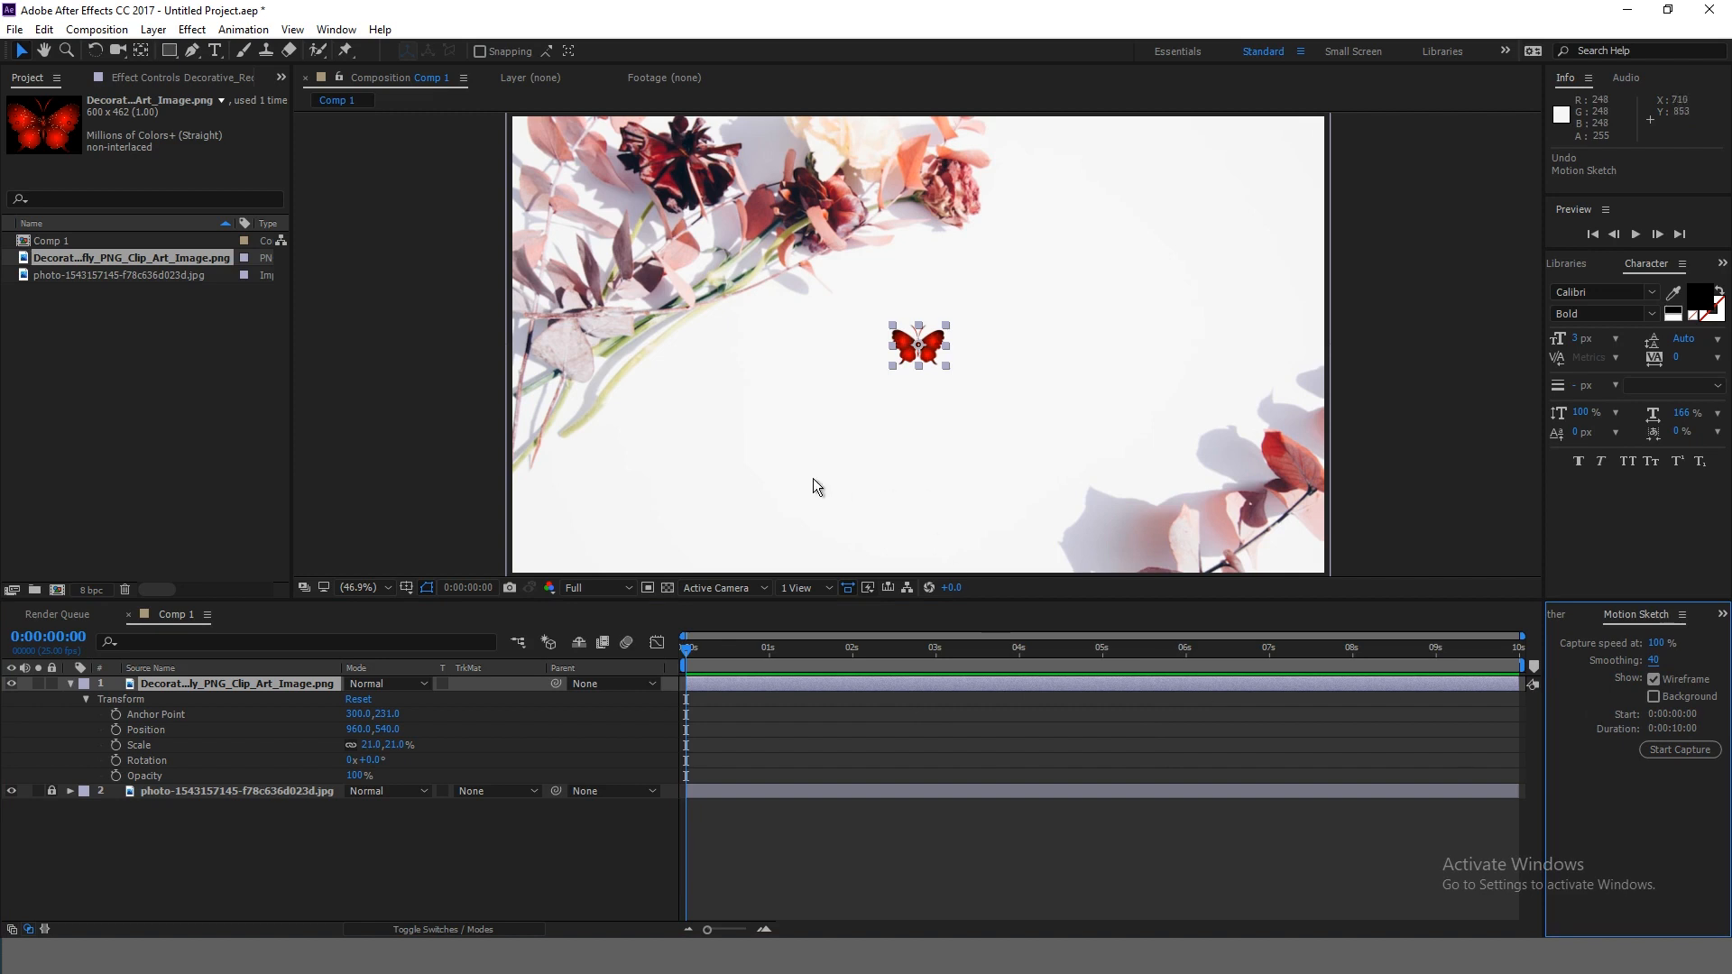
Step: Capture a new wavy butterfly path from the composition's lower-left area up to its upper-right area
click(1679, 750)
mouse_move(629, 534)
mouse_down()
mouse_move(576, 433)
mouse_move(606, 405)
mouse_move(659, 402)
mouse_move(721, 474)
mouse_move(788, 490)
mouse_move(720, 345)
mouse_move(721, 306)
mouse_move(813, 306)
mouse_move(945, 435)
mouse_move(1009, 454)
mouse_move(1043, 436)
mouse_move(1006, 256)
mouse_up()
mouse_move(1134, 264)
mouse_down()
mouse_move(1214, 409)
mouse_move(1252, 389)
mouse_move(1267, 308)
mouse_move(1248, 210)
mouse_move(1132, 157)
mouse_up()
Step: Examine the Position keyframes of the smoothed sketch and preview the butterfly's motion
mouse_move(1492, 710)
mouse_down()
mouse_move(1007, 760)
mouse_move(680, 760)
mouse_up()
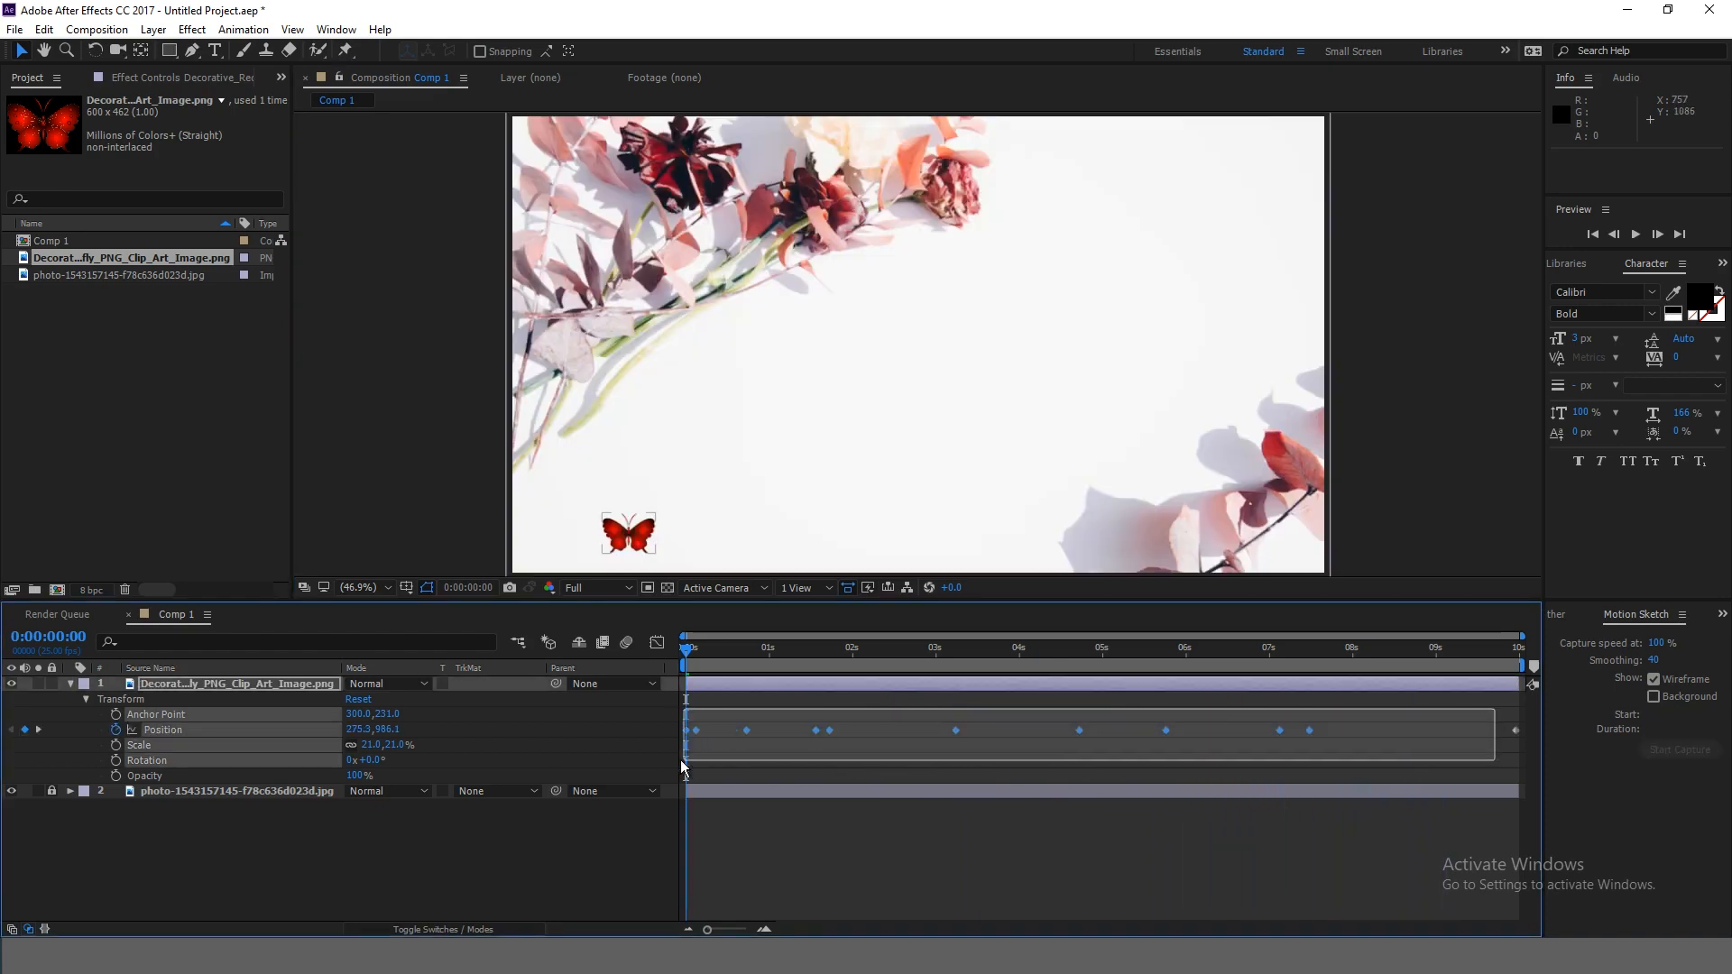
click(866, 748)
drag(1413, 713, 671, 755)
click(818, 741)
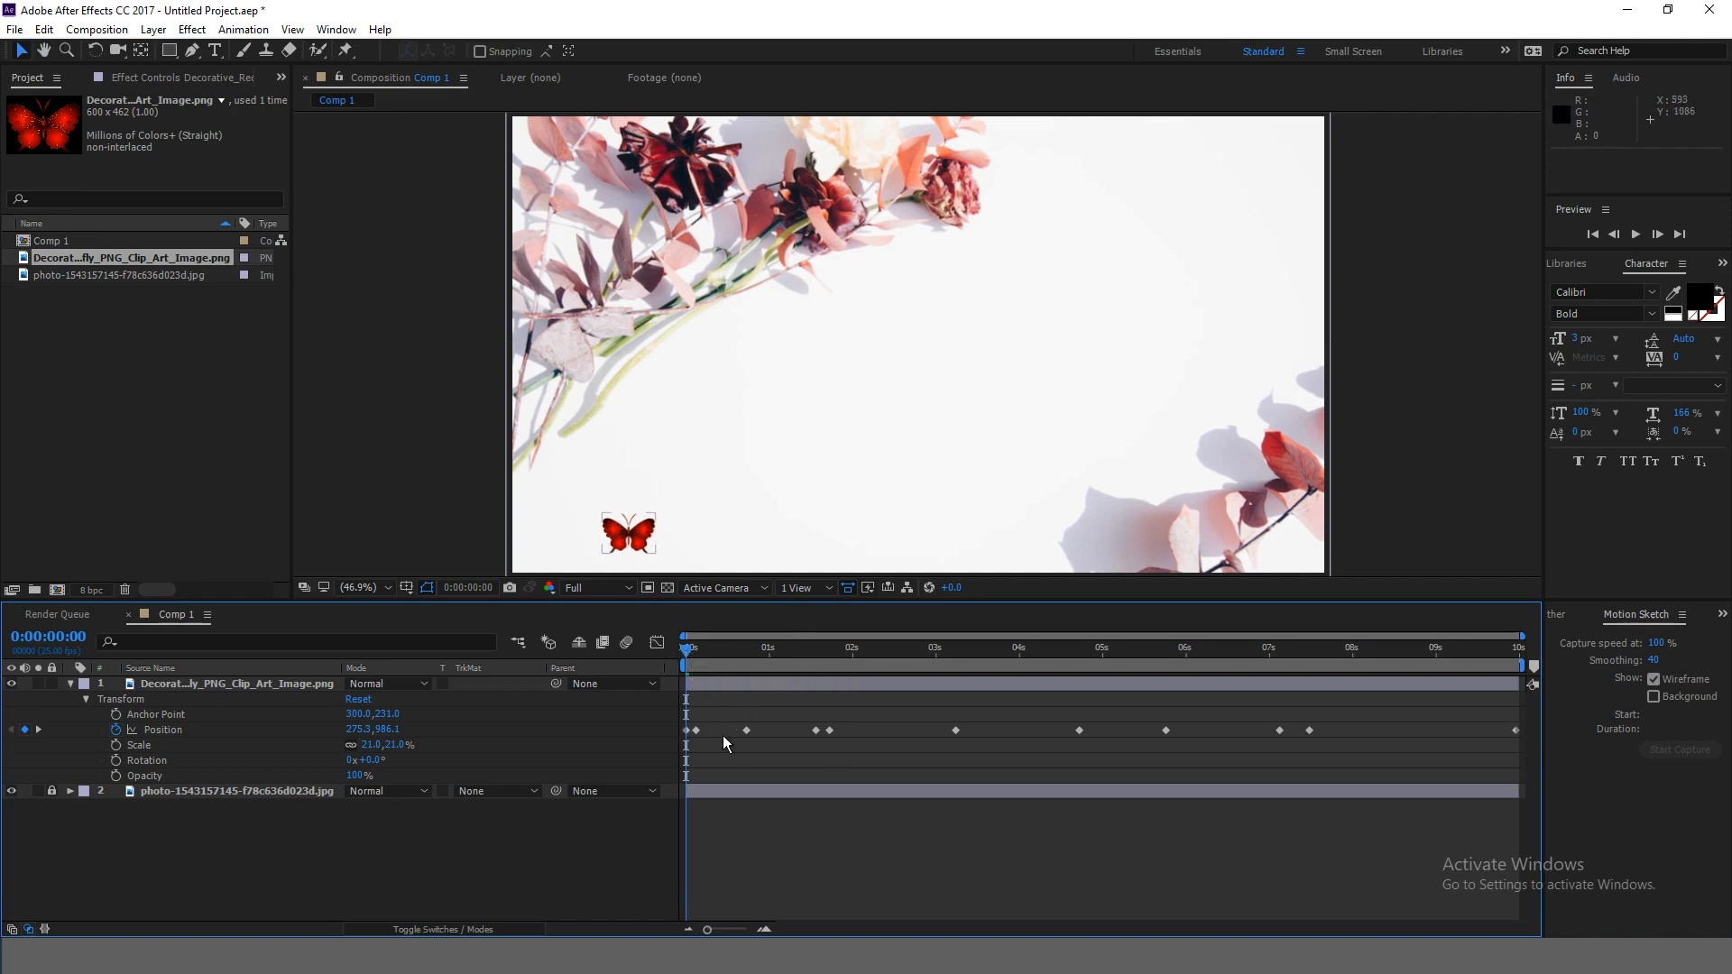
key(space)
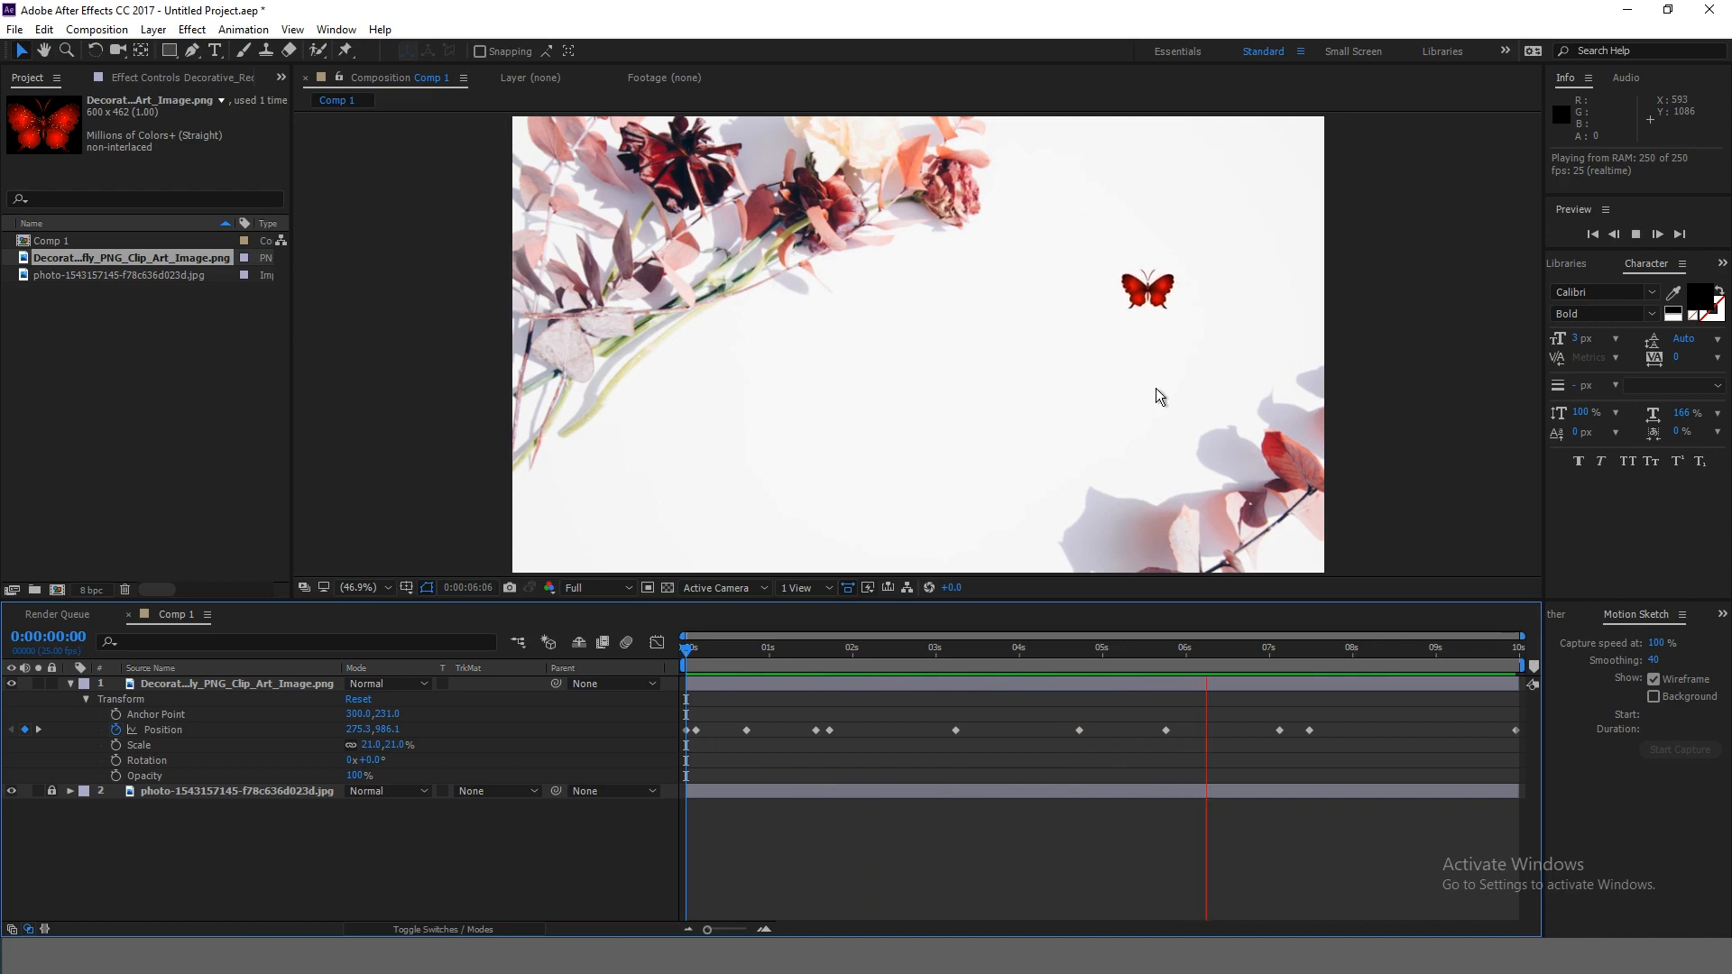
key(space)
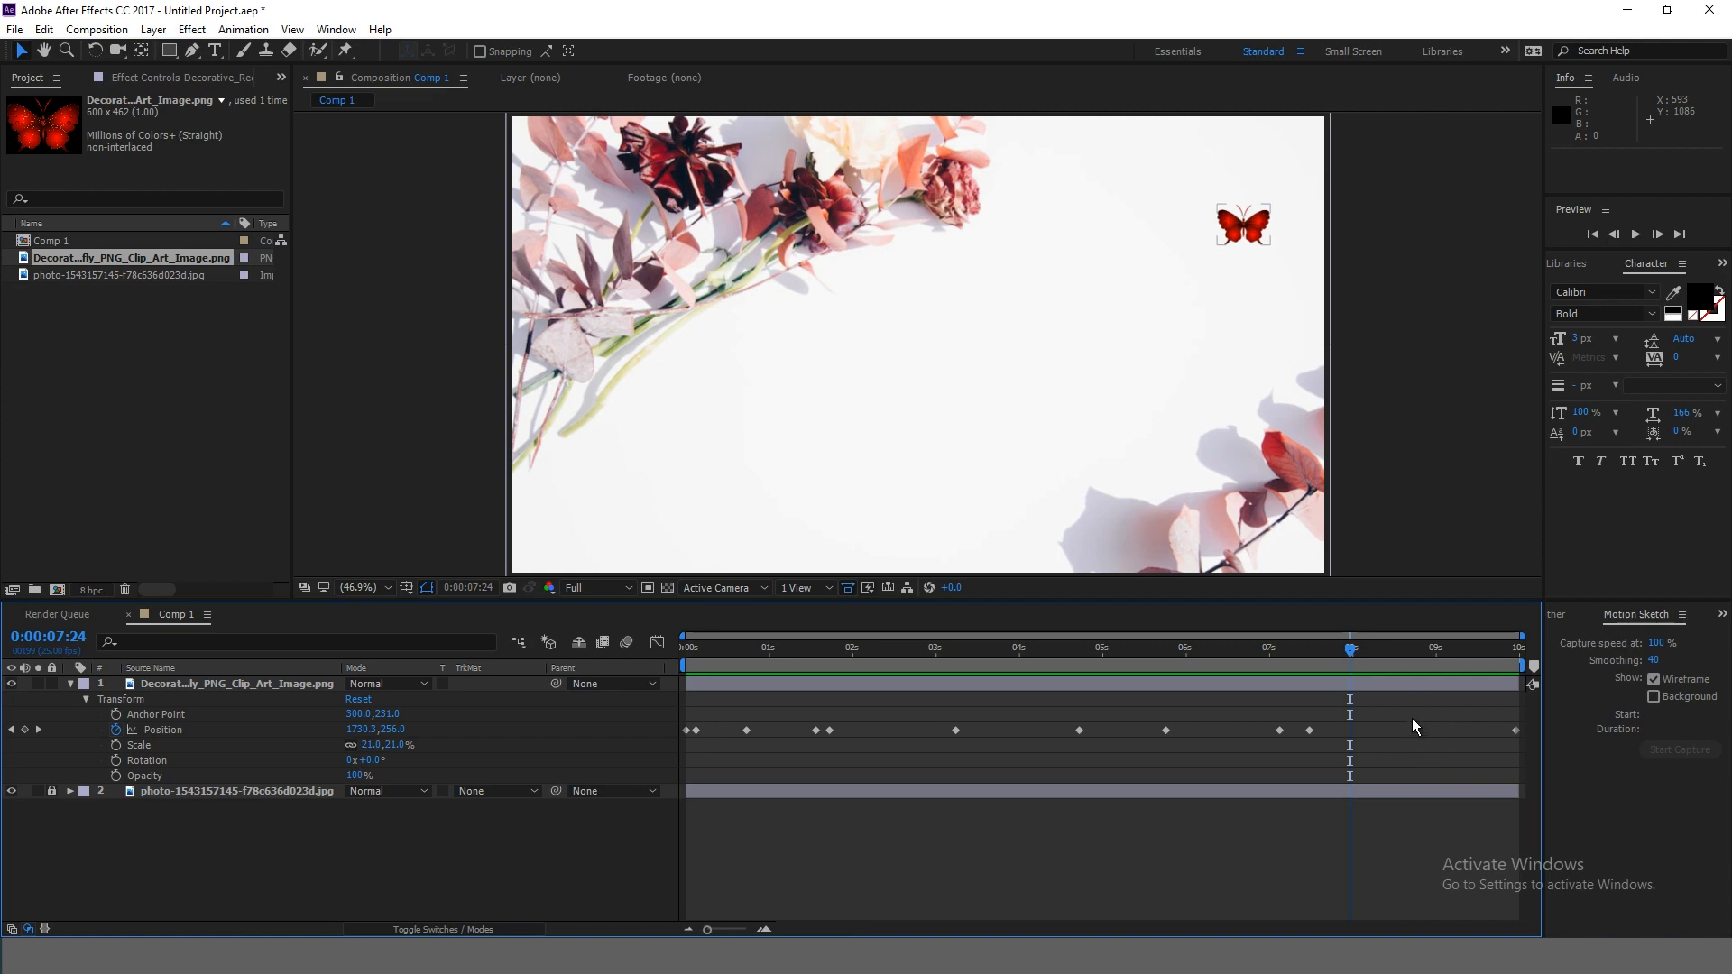
Step: Open the Smoother with the butterfly layer selected and set its tolerance to 100
click(1363, 685)
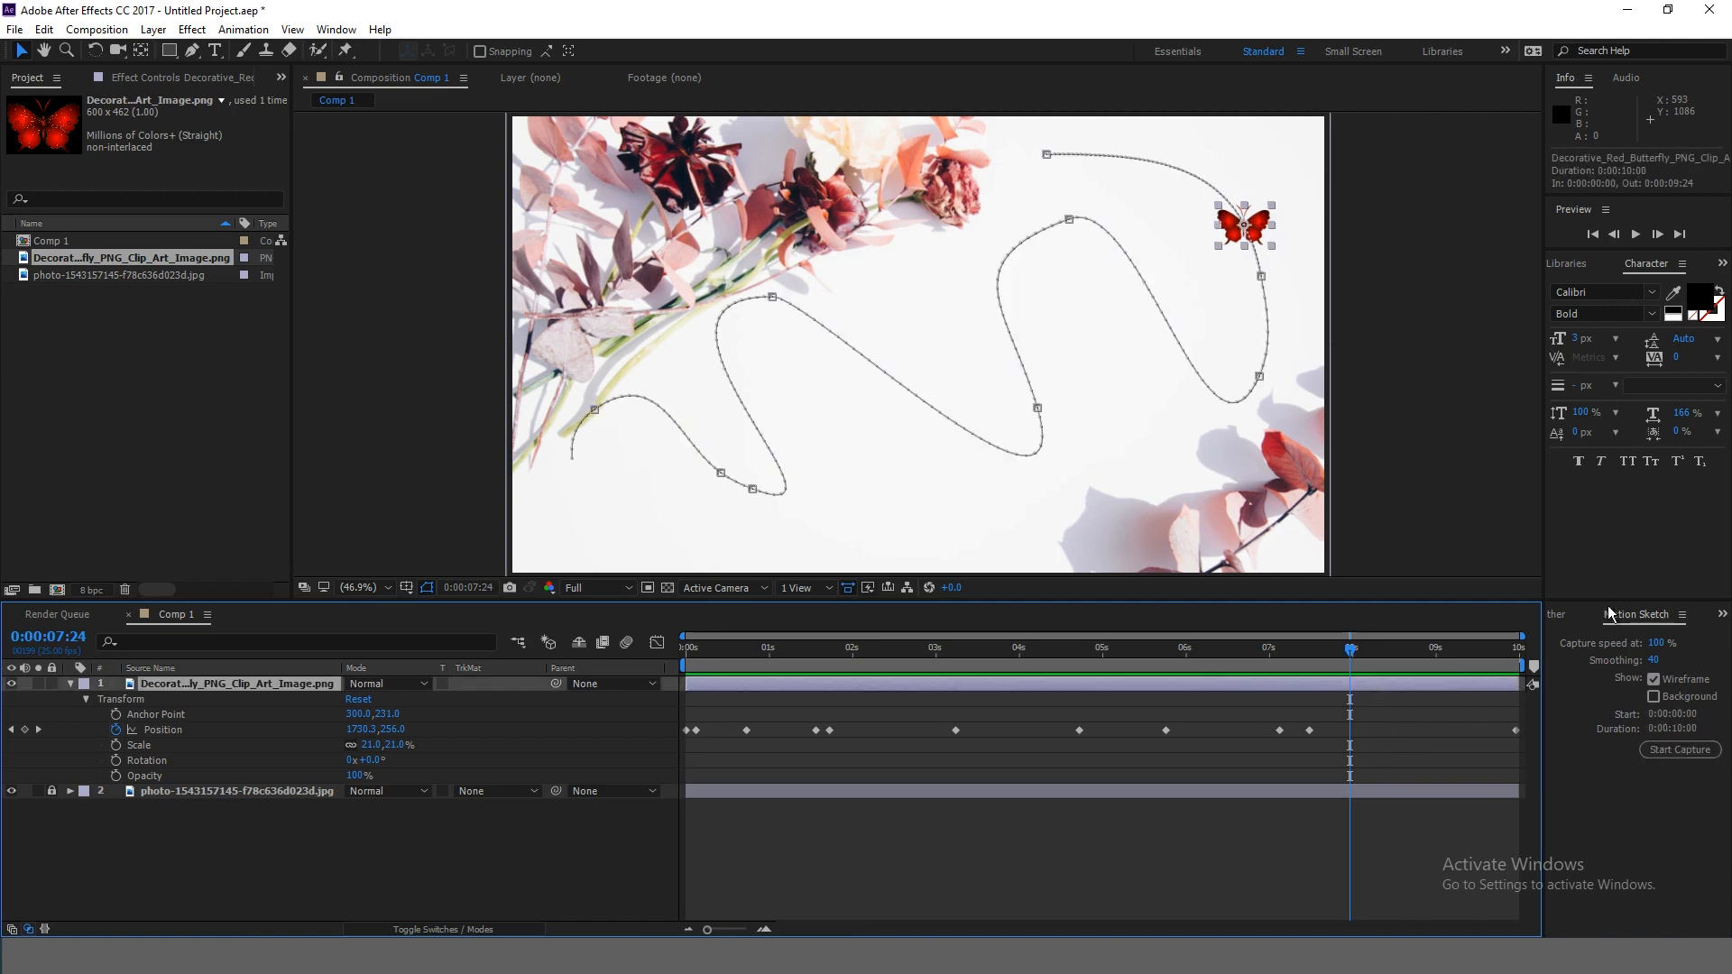
click(1558, 616)
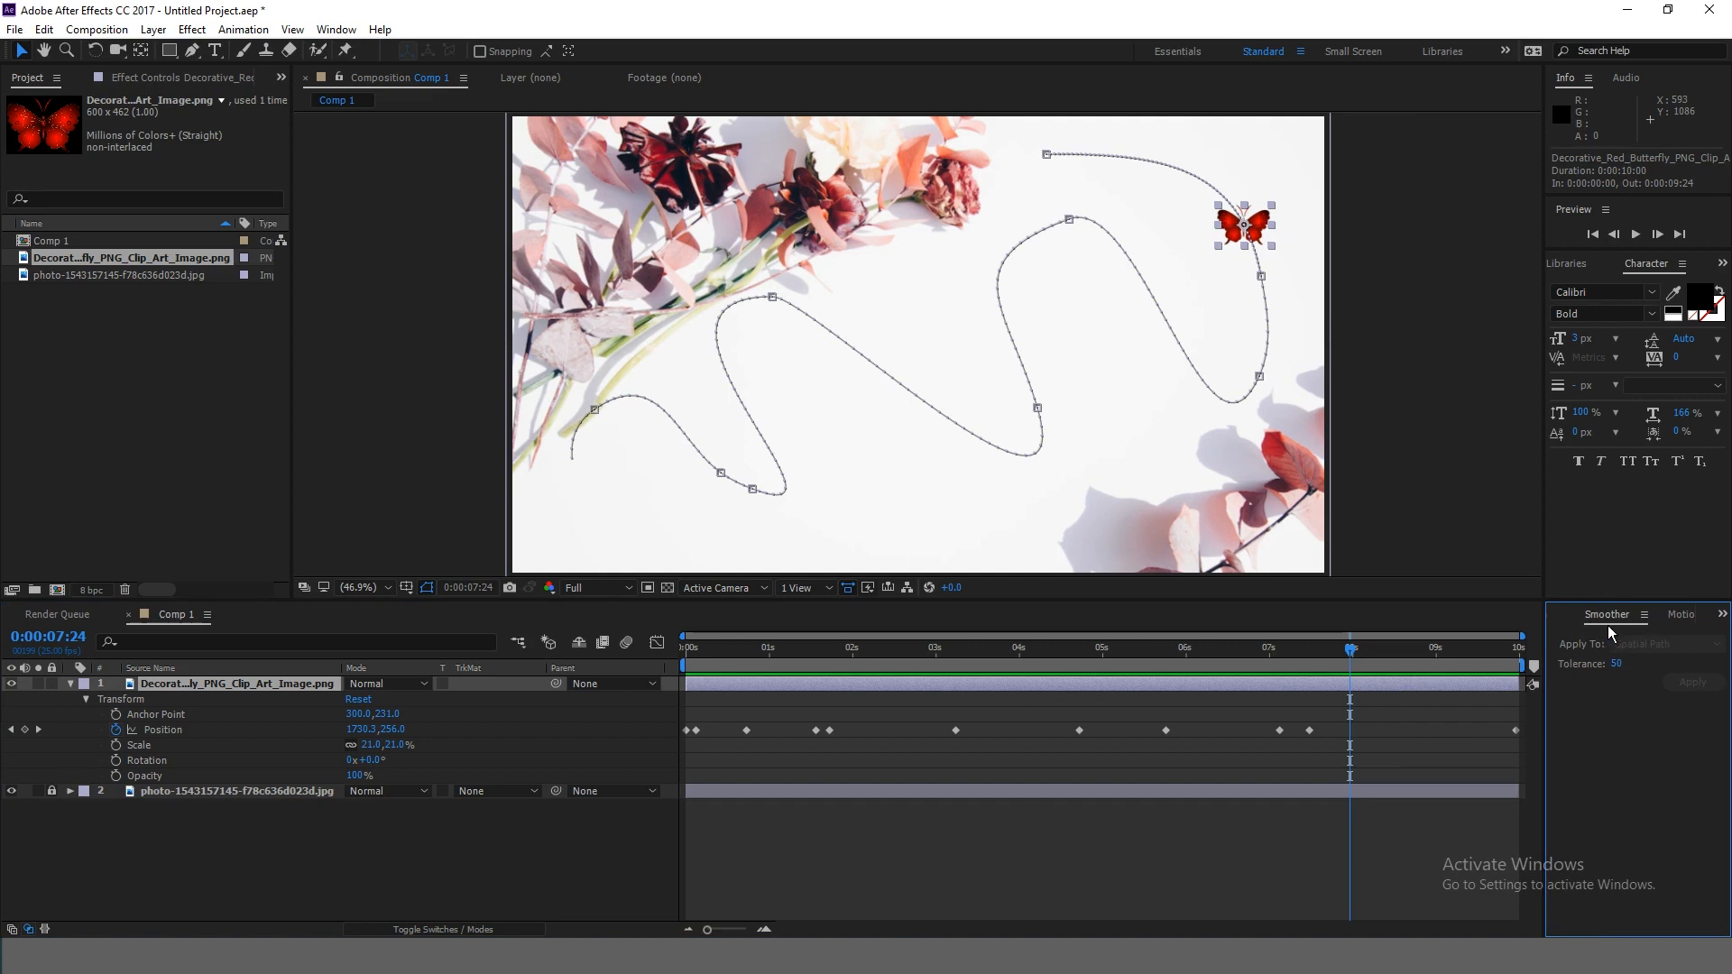
click(336, 31)
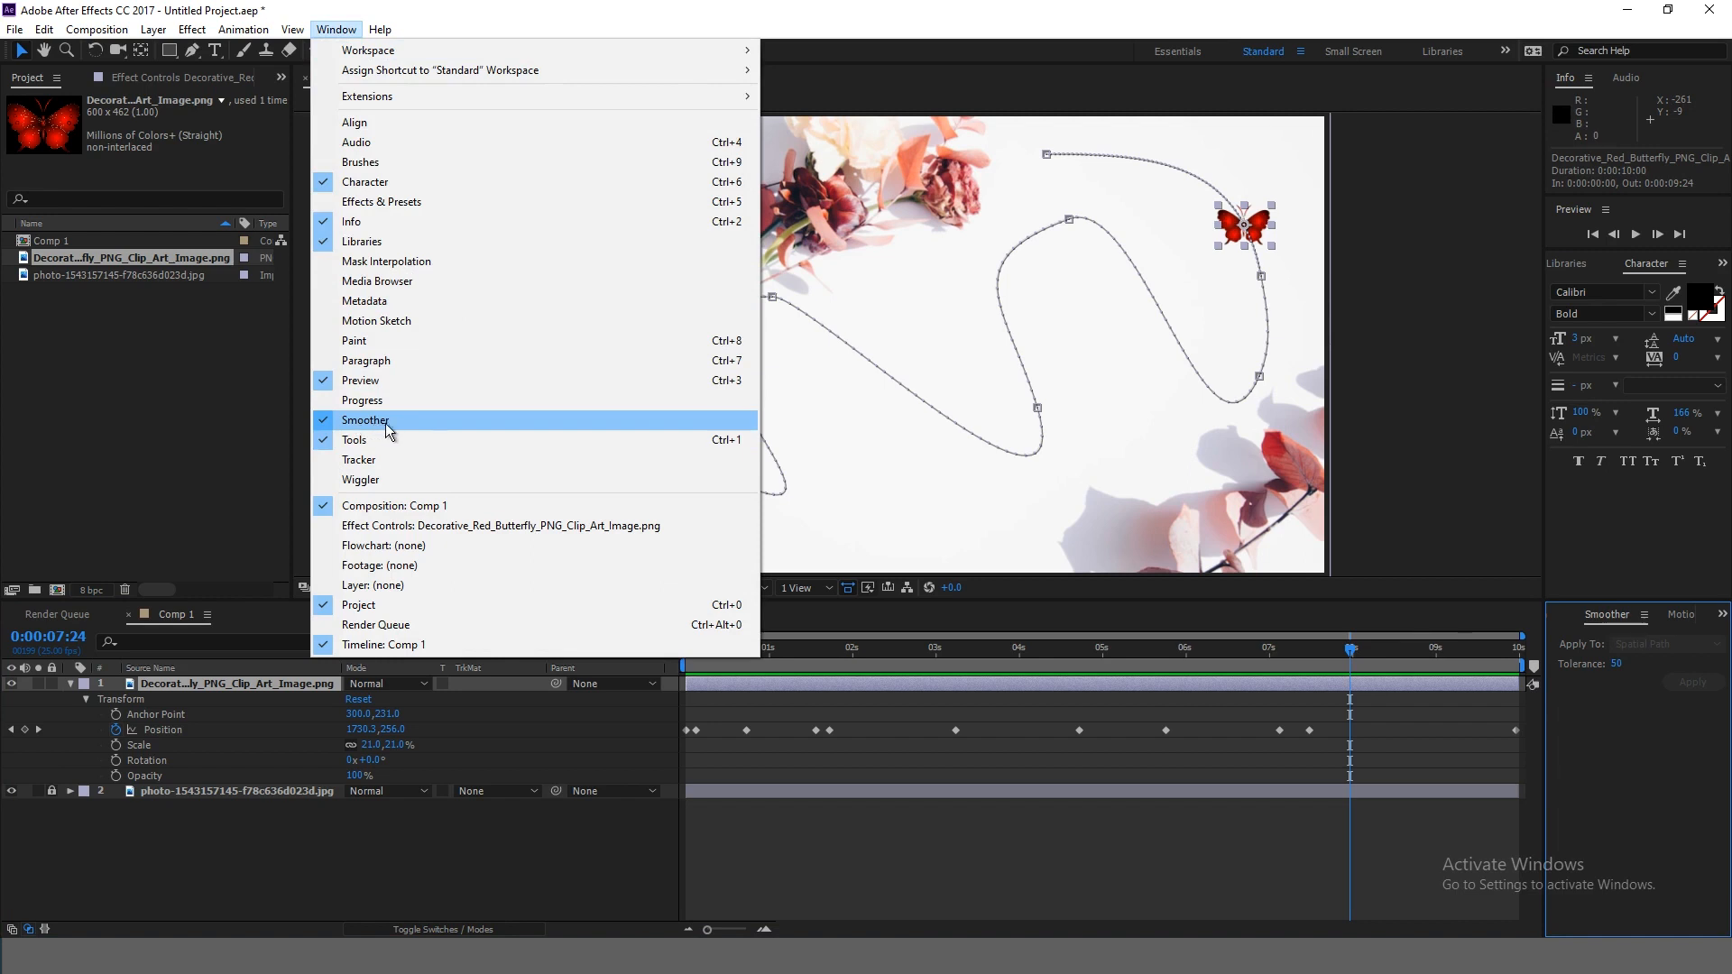
click(1624, 716)
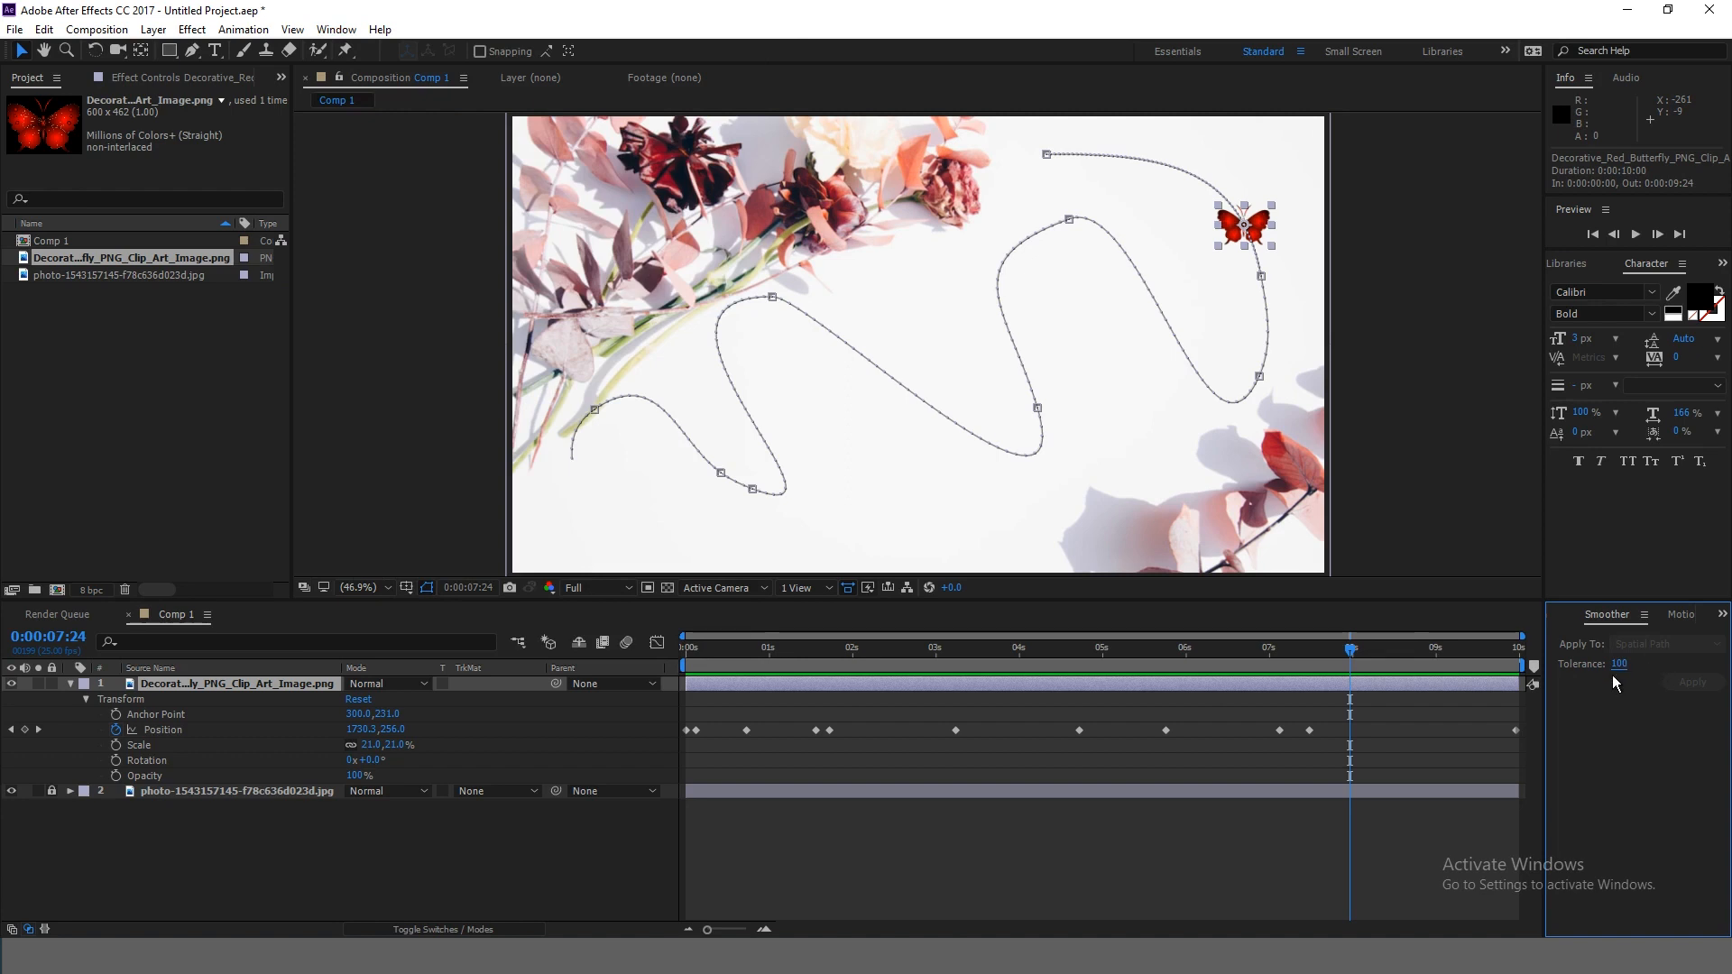
Step: Undo the second motion sketch and set the Smoother tolerance to 0
key(ctrl+z)
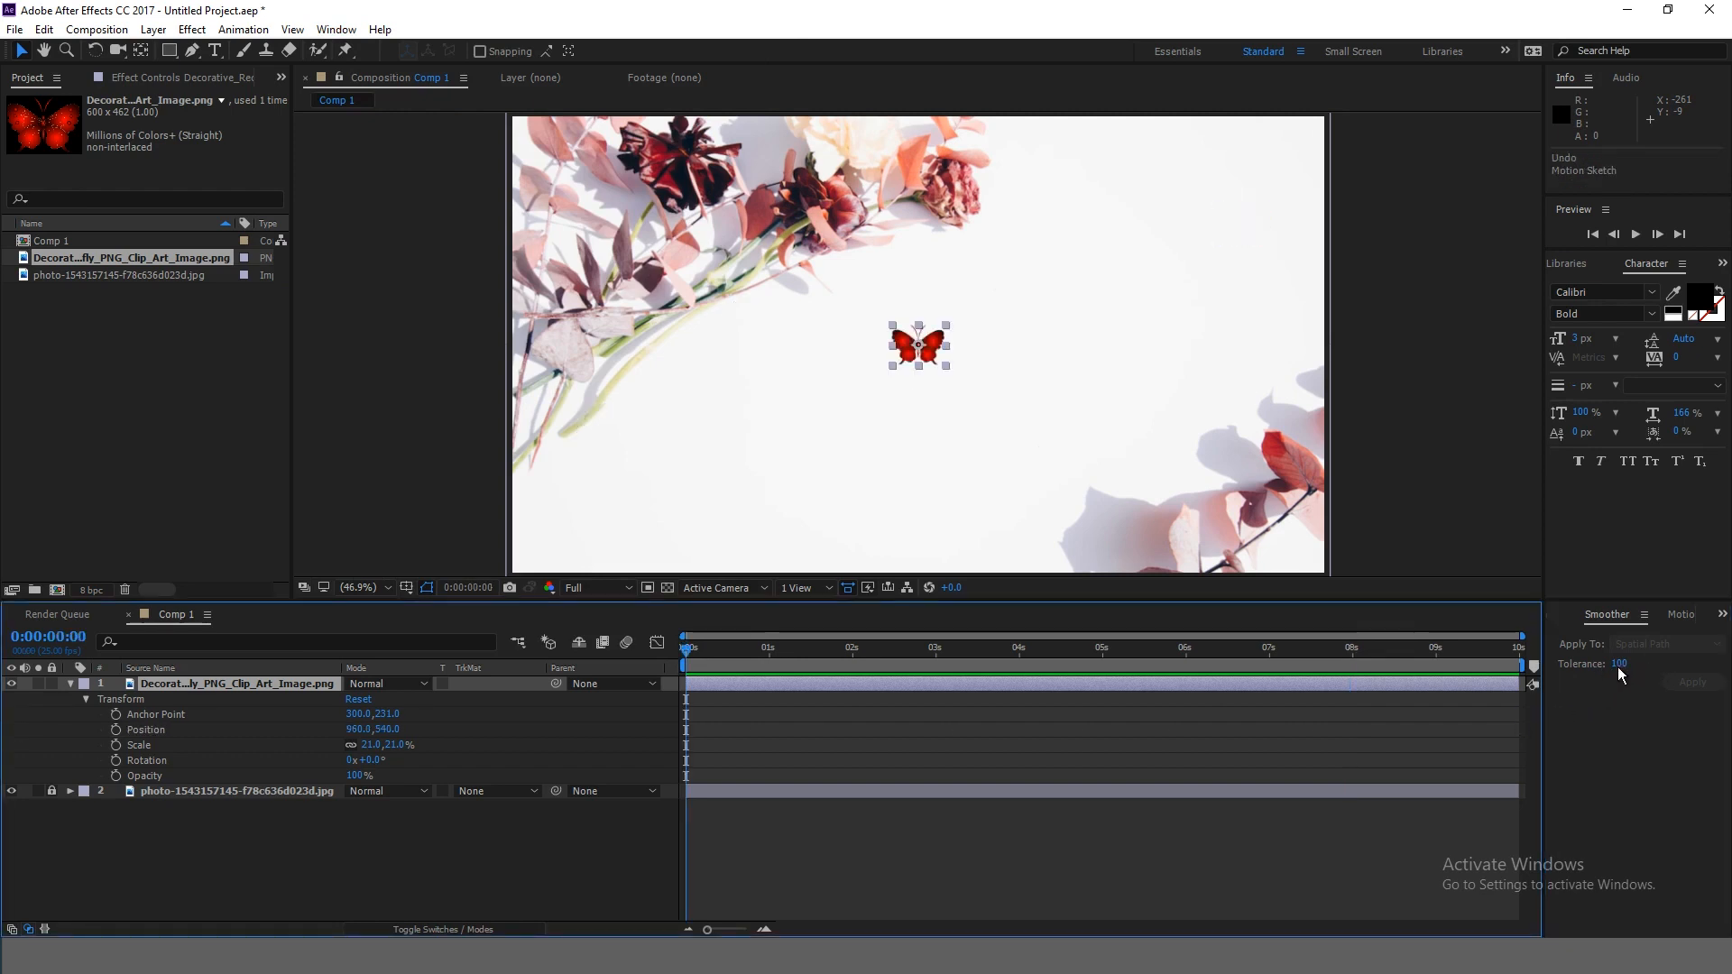
click(1619, 668)
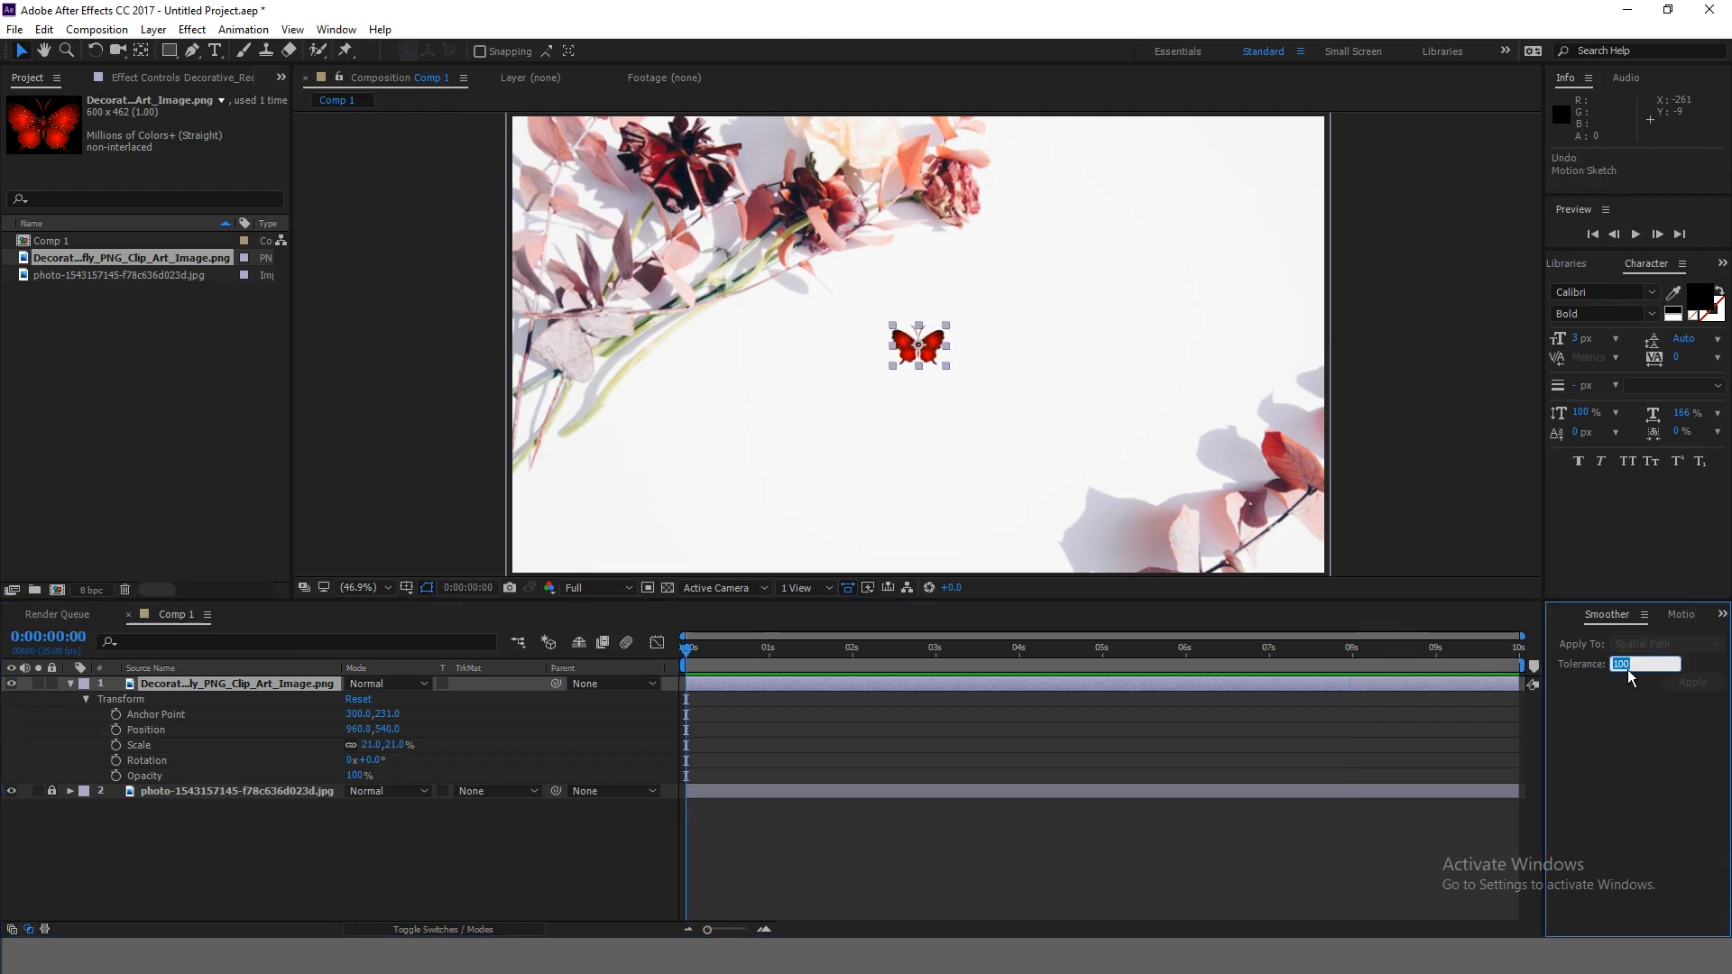
text(0)
click(1624, 734)
Step: Undo and redo the butterfly's scale change, and set the Smoother tolerance to 49
key(ctrl+z)
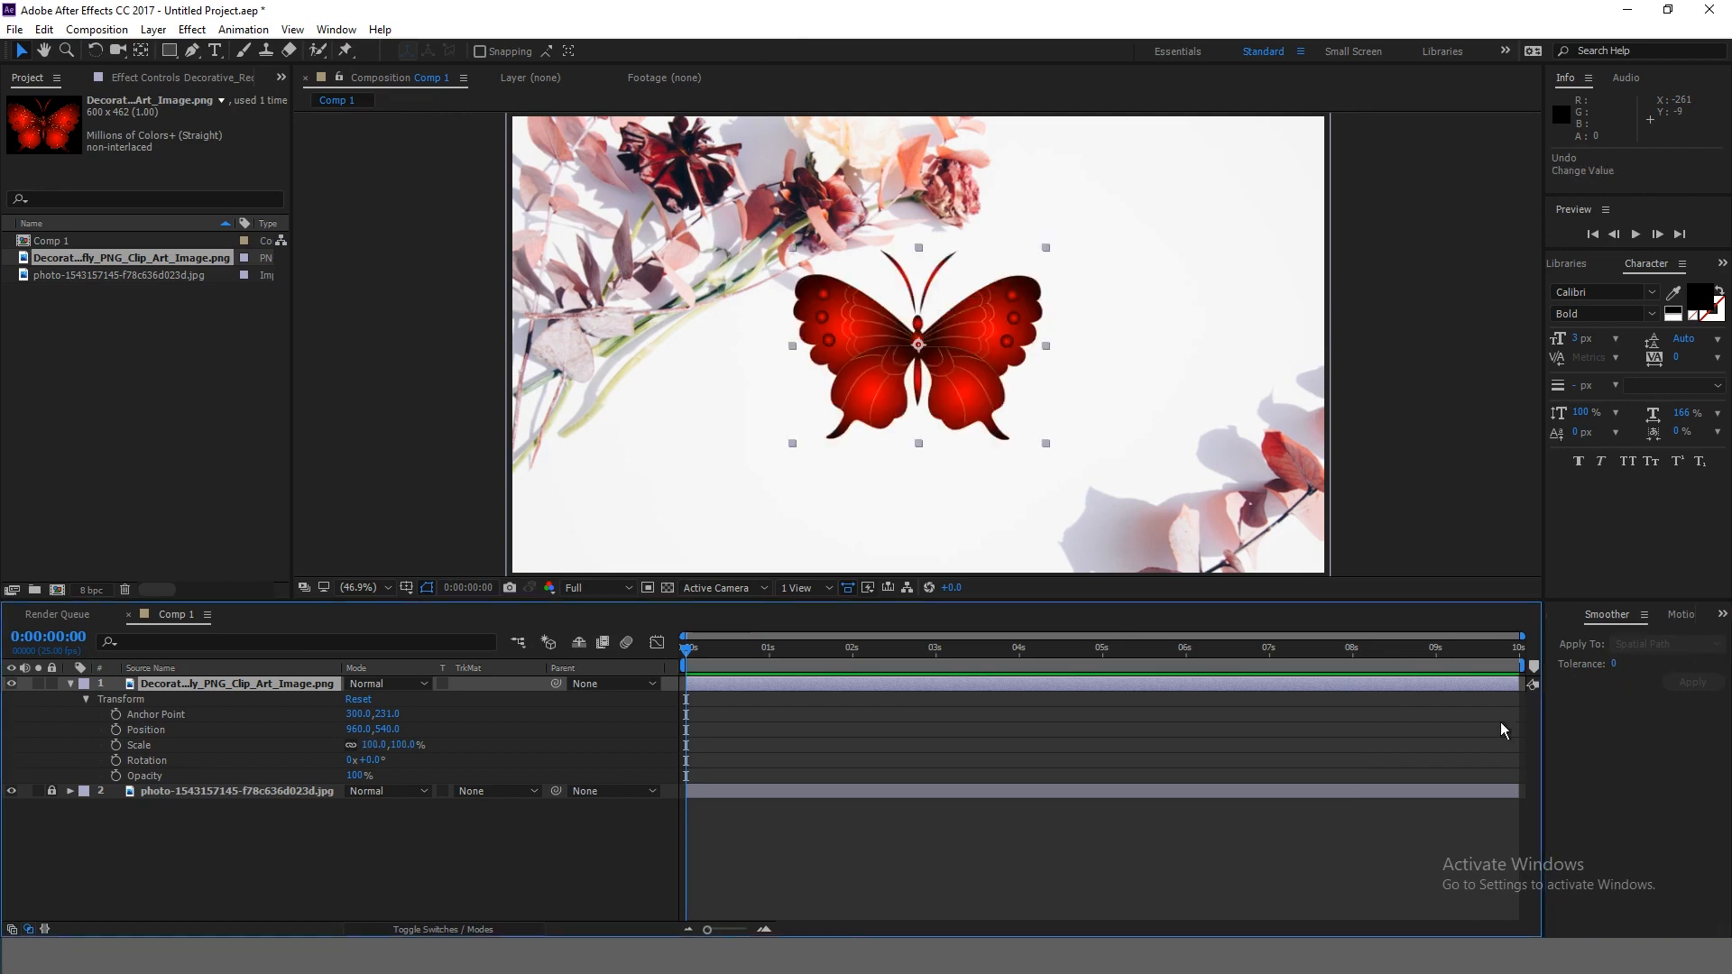
key(ctrl+shift+z)
click(1613, 616)
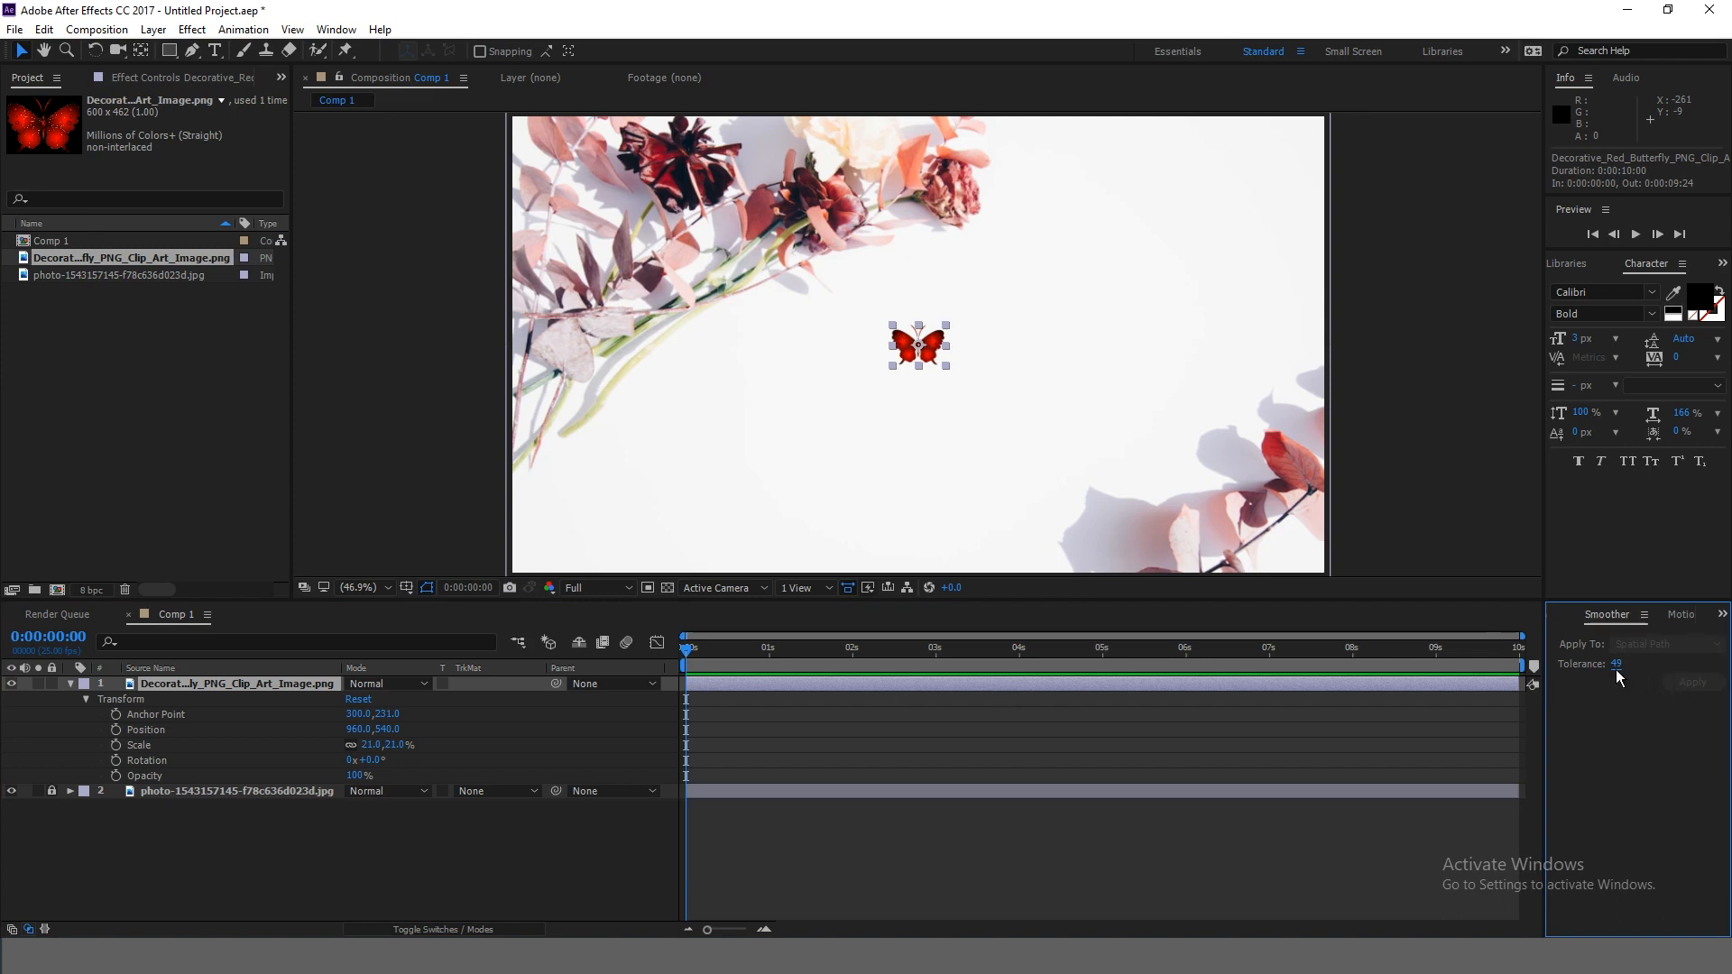
Step: Open Motion Sketch and preview the butterfly path sketched at 50% capture speed with smoothing 40
key(ctrl+z)
key(ctrl+shift+z)
click(1680, 615)
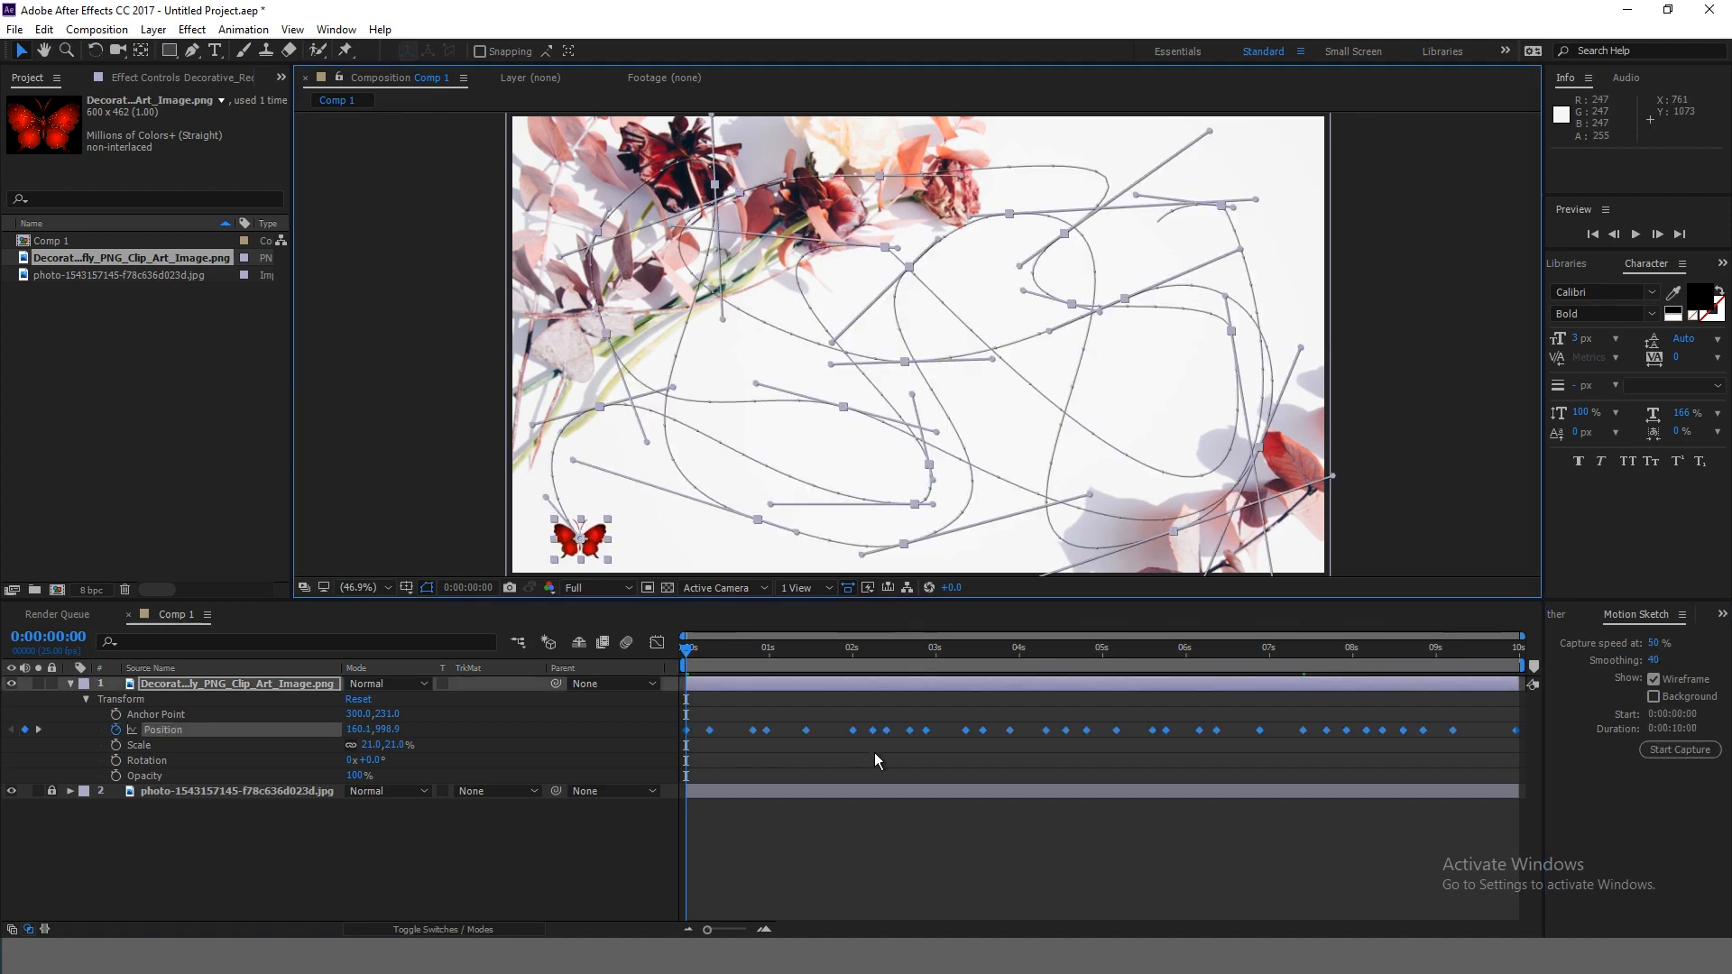
key(space)
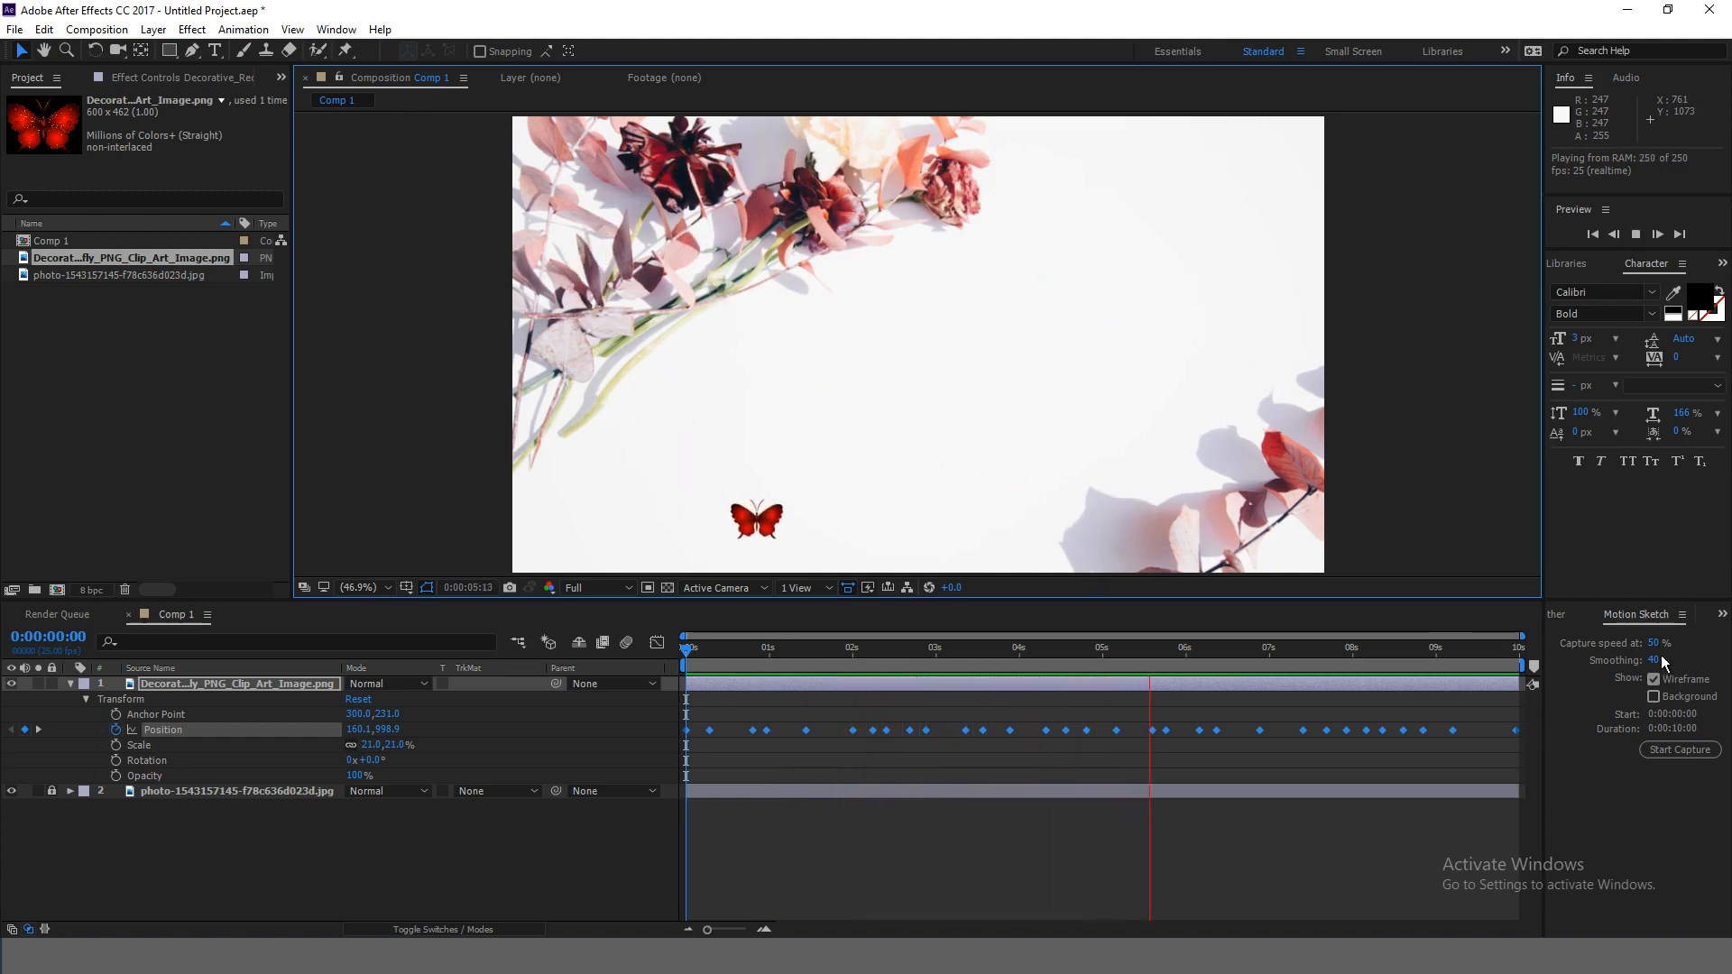
key(space)
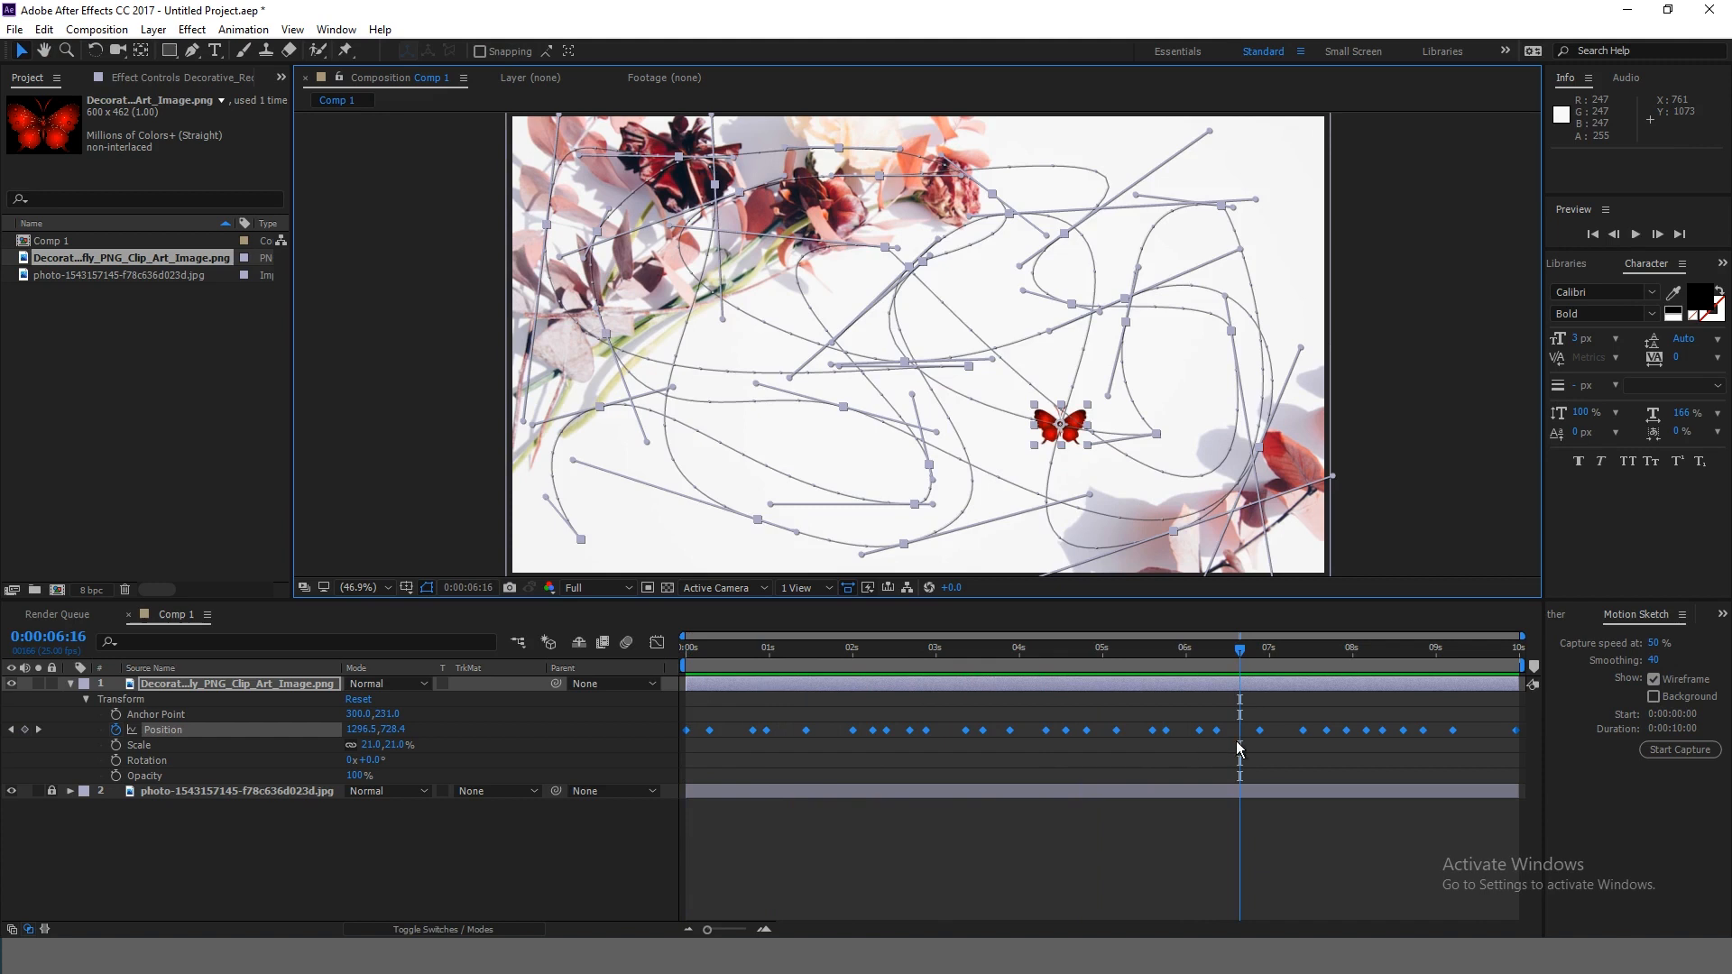
Step: Undo the motion sketch and set the capture speed to 200%
key(ctrl+z)
click(1659, 643)
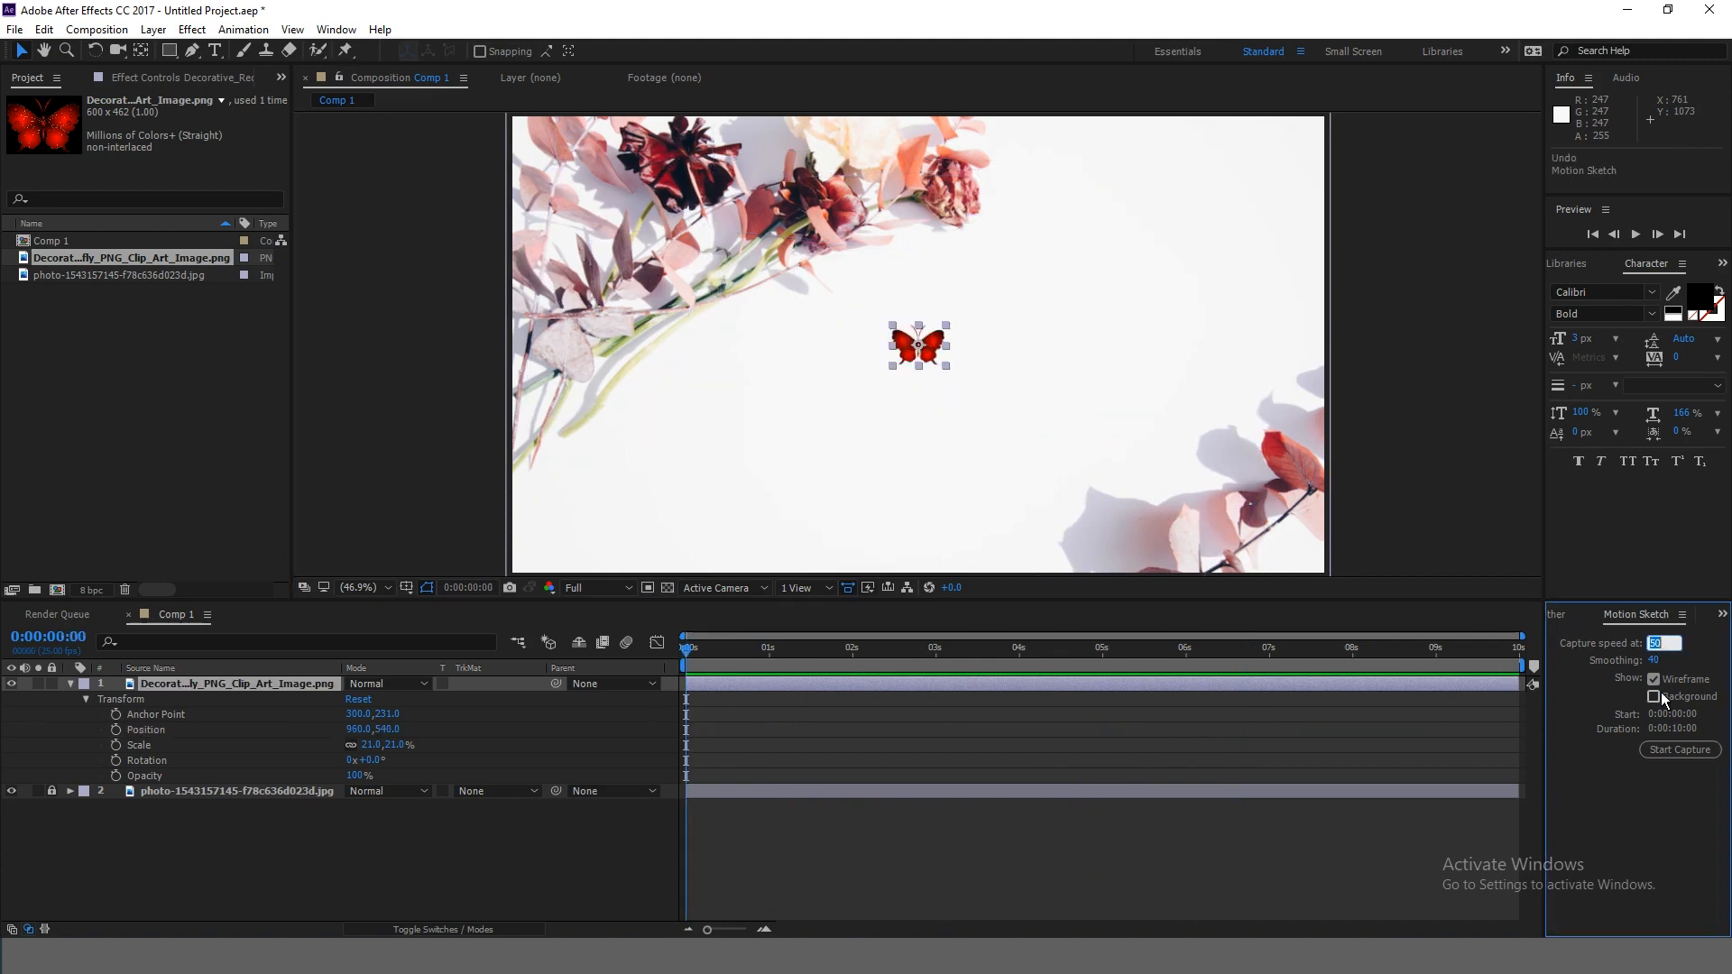
text(200)
key(Return)
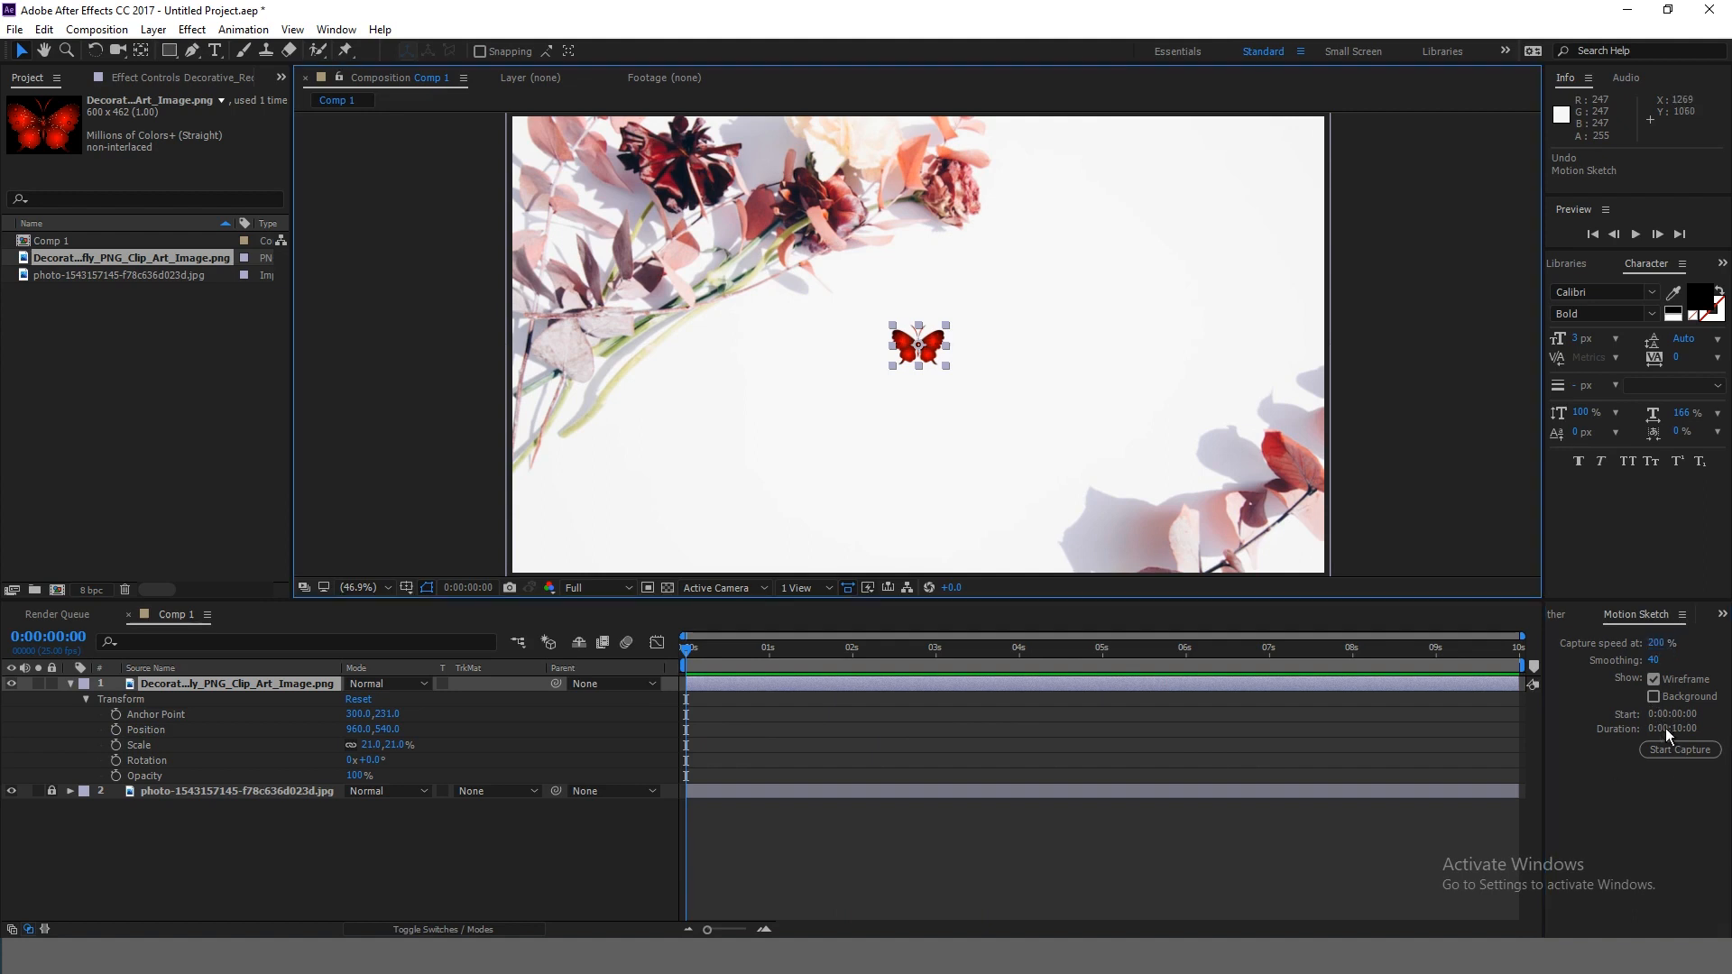
Step: Capture a wavy butterfly path from the image's lower-left corner across the background, preview it, and undo the sketch
click(1678, 752)
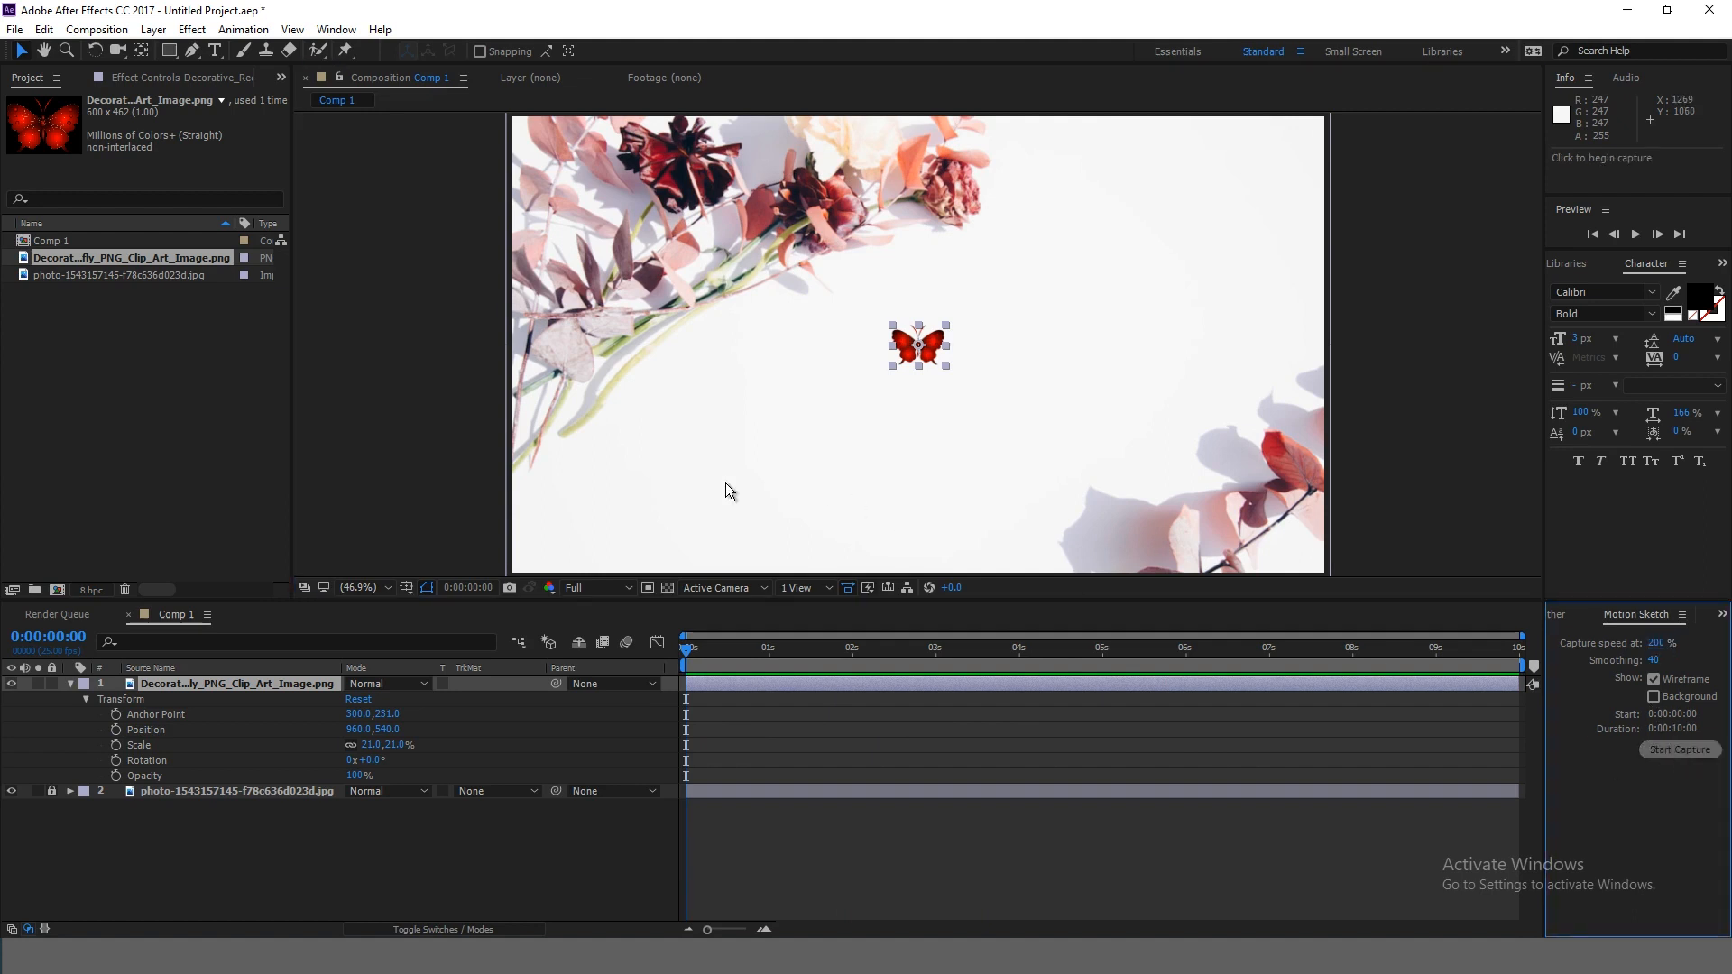
mouse_move(559, 543)
mouse_down()
mouse_move(553, 418)
mouse_move(570, 394)
mouse_move(613, 399)
mouse_move(696, 489)
mouse_move(748, 499)
mouse_move(781, 472)
mouse_move(784, 355)
mouse_move(808, 321)
mouse_move(859, 330)
mouse_move(920, 396)
mouse_move(1005, 439)
mouse_move(1064, 442)
mouse_move(1149, 271)
mouse_up()
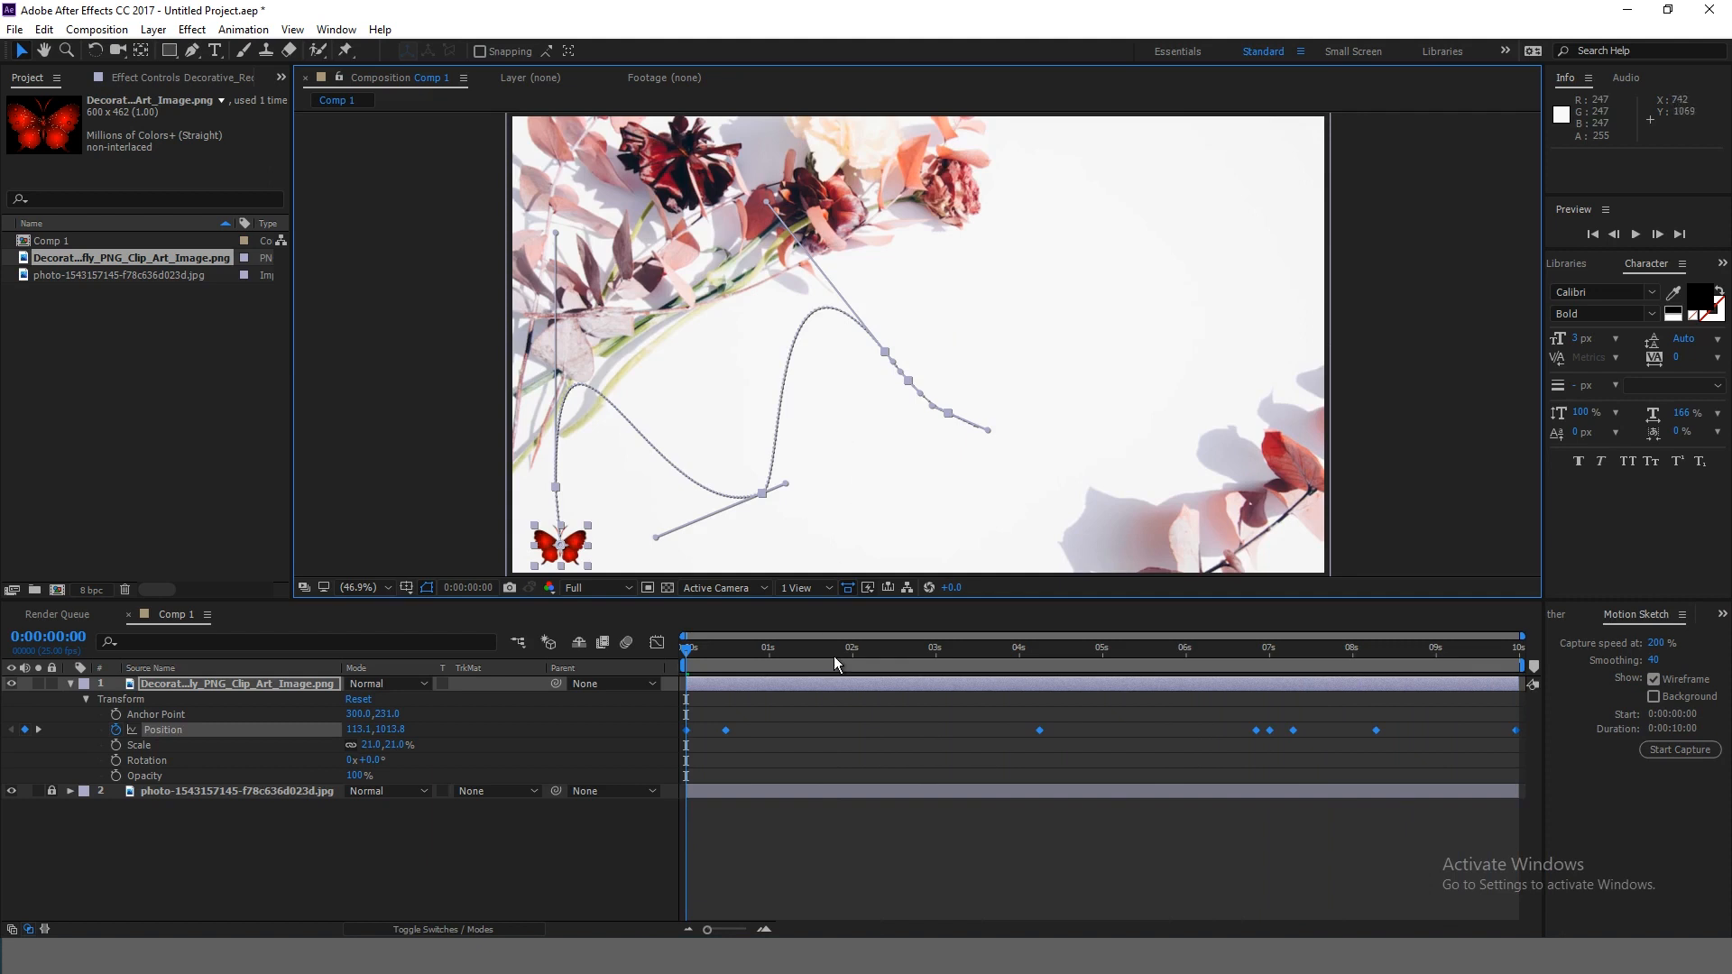
key(space)
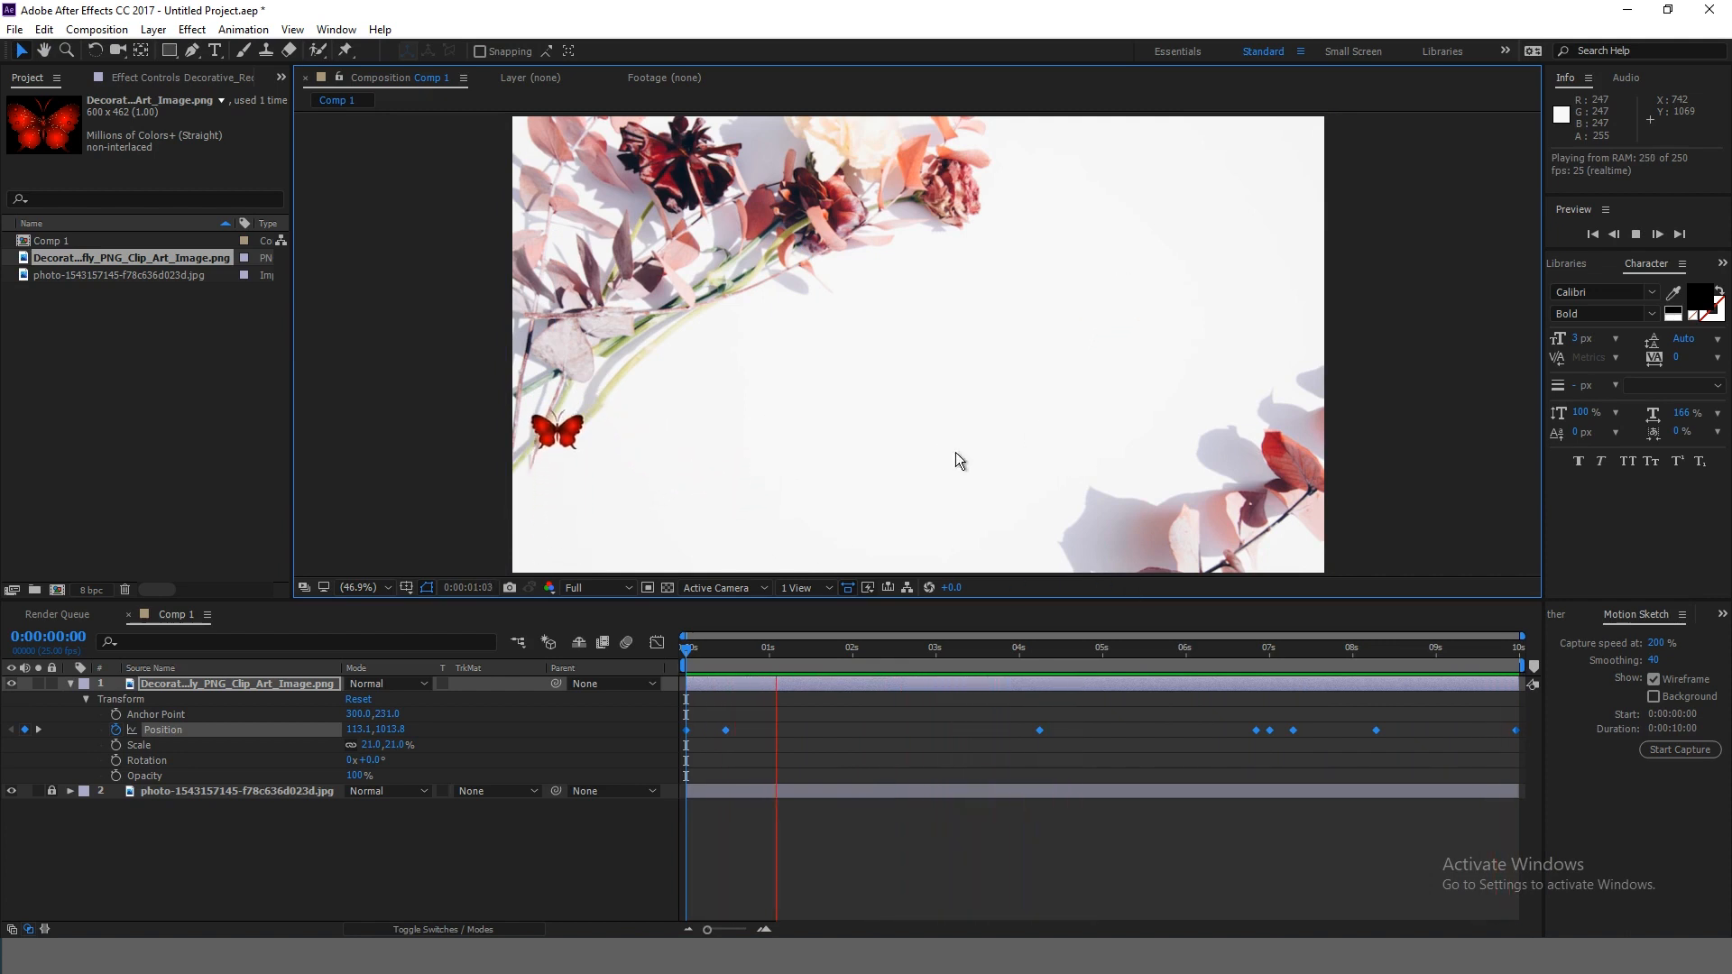
key(ctrl+z)
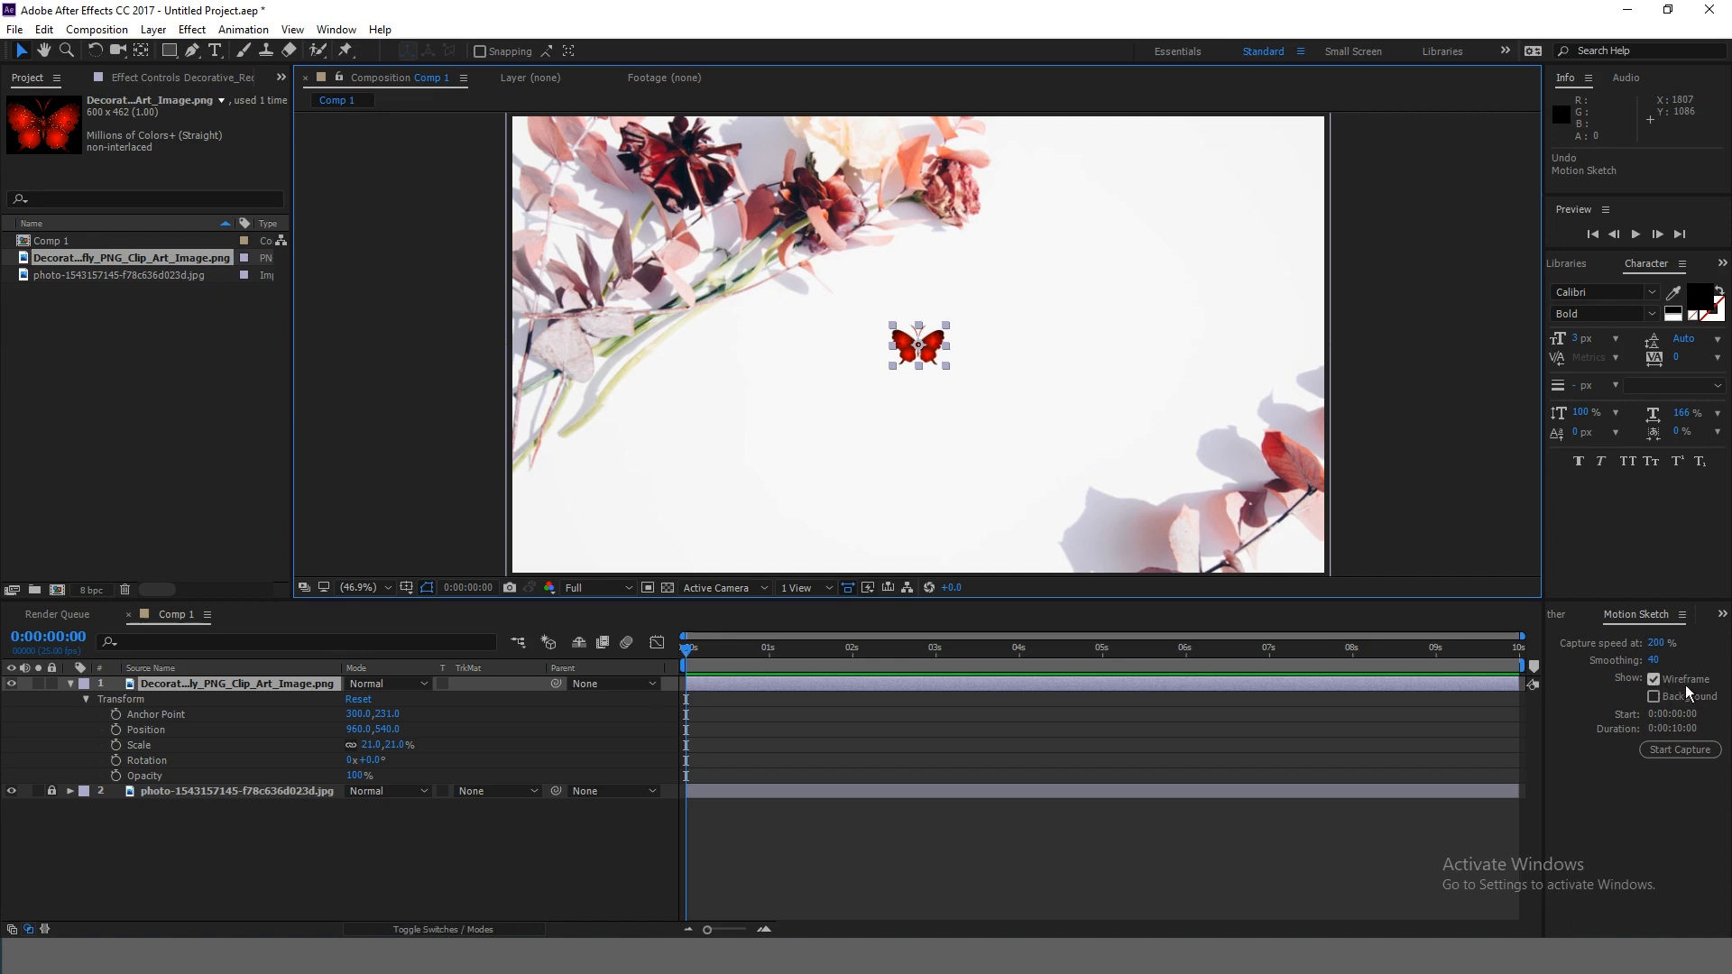
Step: Capture another wavy butterfly path starting on the white area below the flowers, and undo the sketch
click(1683, 749)
mouse_move(649, 494)
mouse_down()
mouse_move(633, 423)
mouse_move(667, 387)
mouse_move(805, 458)
mouse_move(851, 431)
mouse_move(793, 323)
mouse_move(846, 271)
mouse_move(900, 311)
mouse_move(945, 426)
mouse_move(1052, 382)
mouse_move(993, 276)
mouse_move(1046, 264)
mouse_move(1123, 286)
mouse_move(1172, 428)
mouse_move(1219, 372)
mouse_move(1198, 281)
mouse_up()
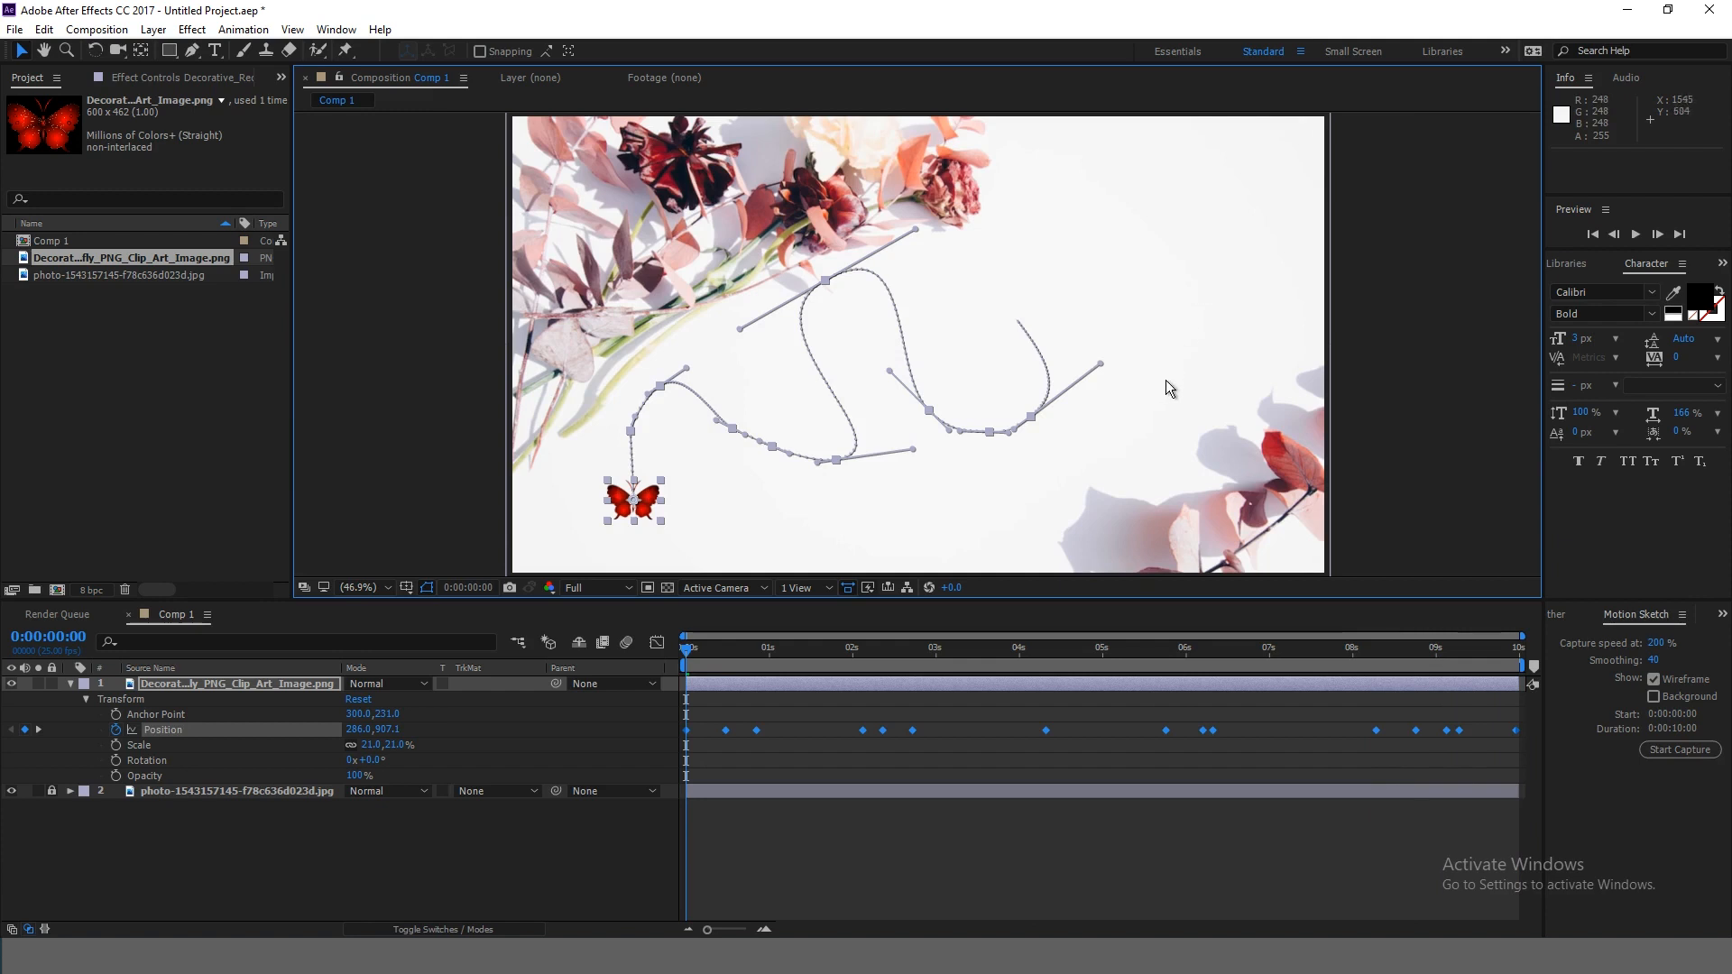
key(ctrl+z)
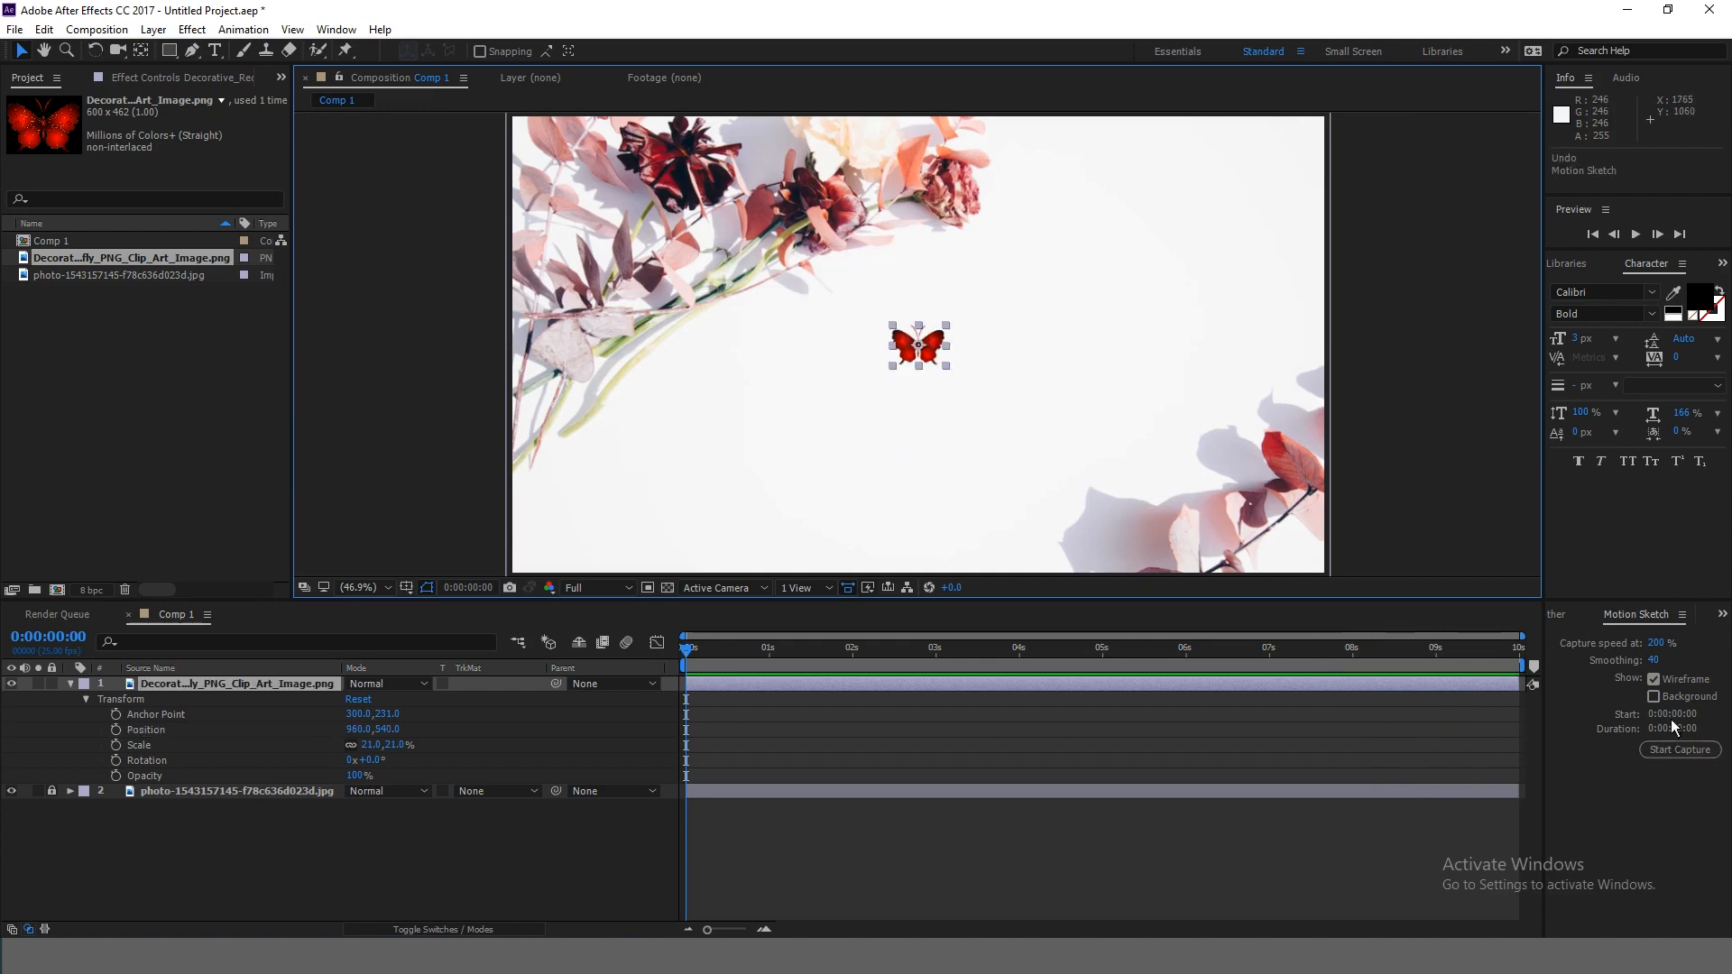
Step: Show the background instead of the wireframe during capture, and sketch and preview a butterfly path along the flowers
click(1655, 680)
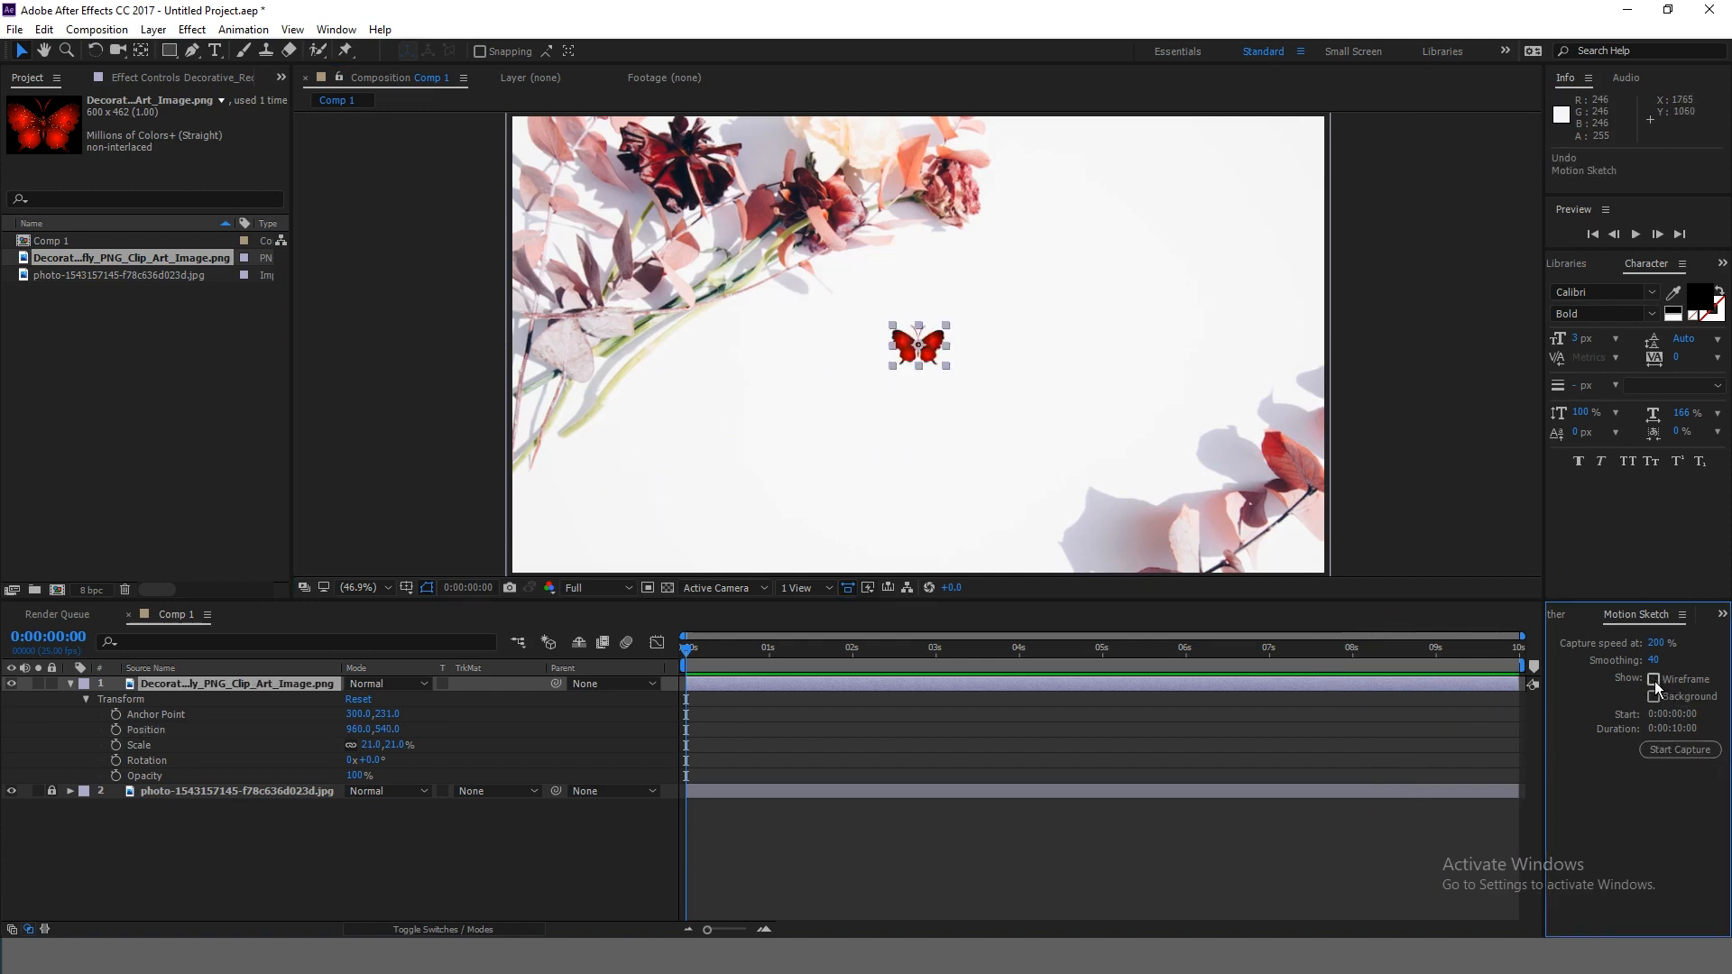
click(1654, 696)
click(1679, 750)
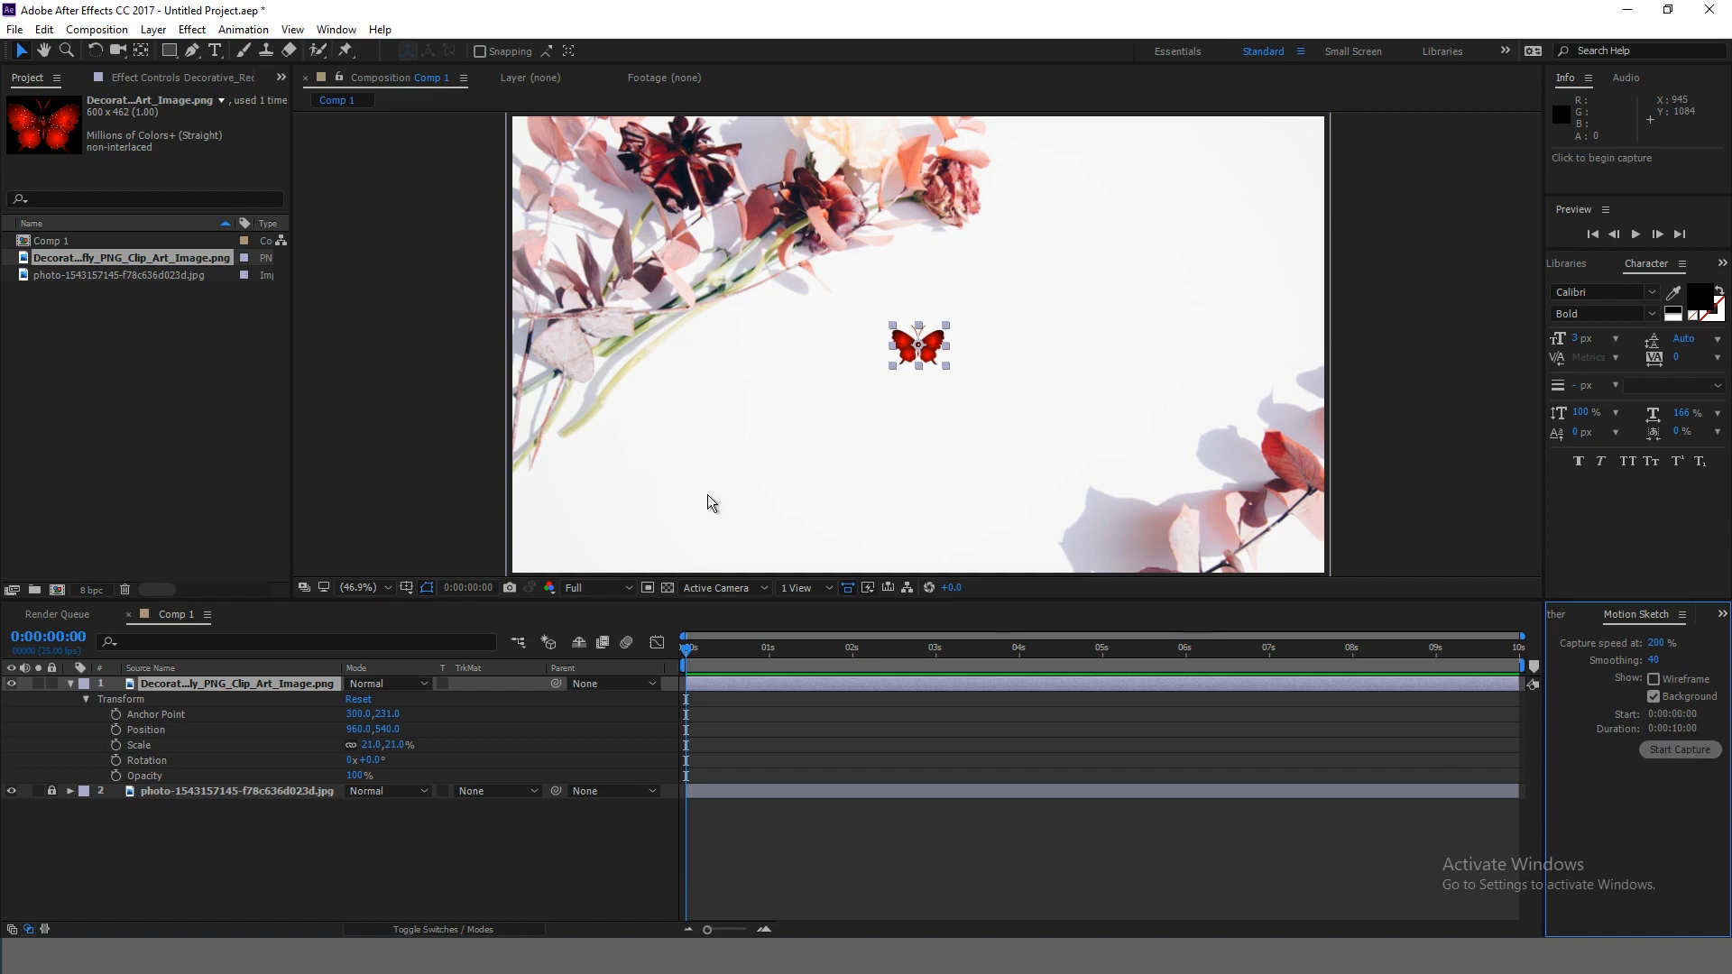
mouse_move(559, 366)
mouse_down()
mouse_move(598, 289)
mouse_move(658, 287)
mouse_move(795, 199)
mouse_move(872, 209)
mouse_move(965, 175)
mouse_up()
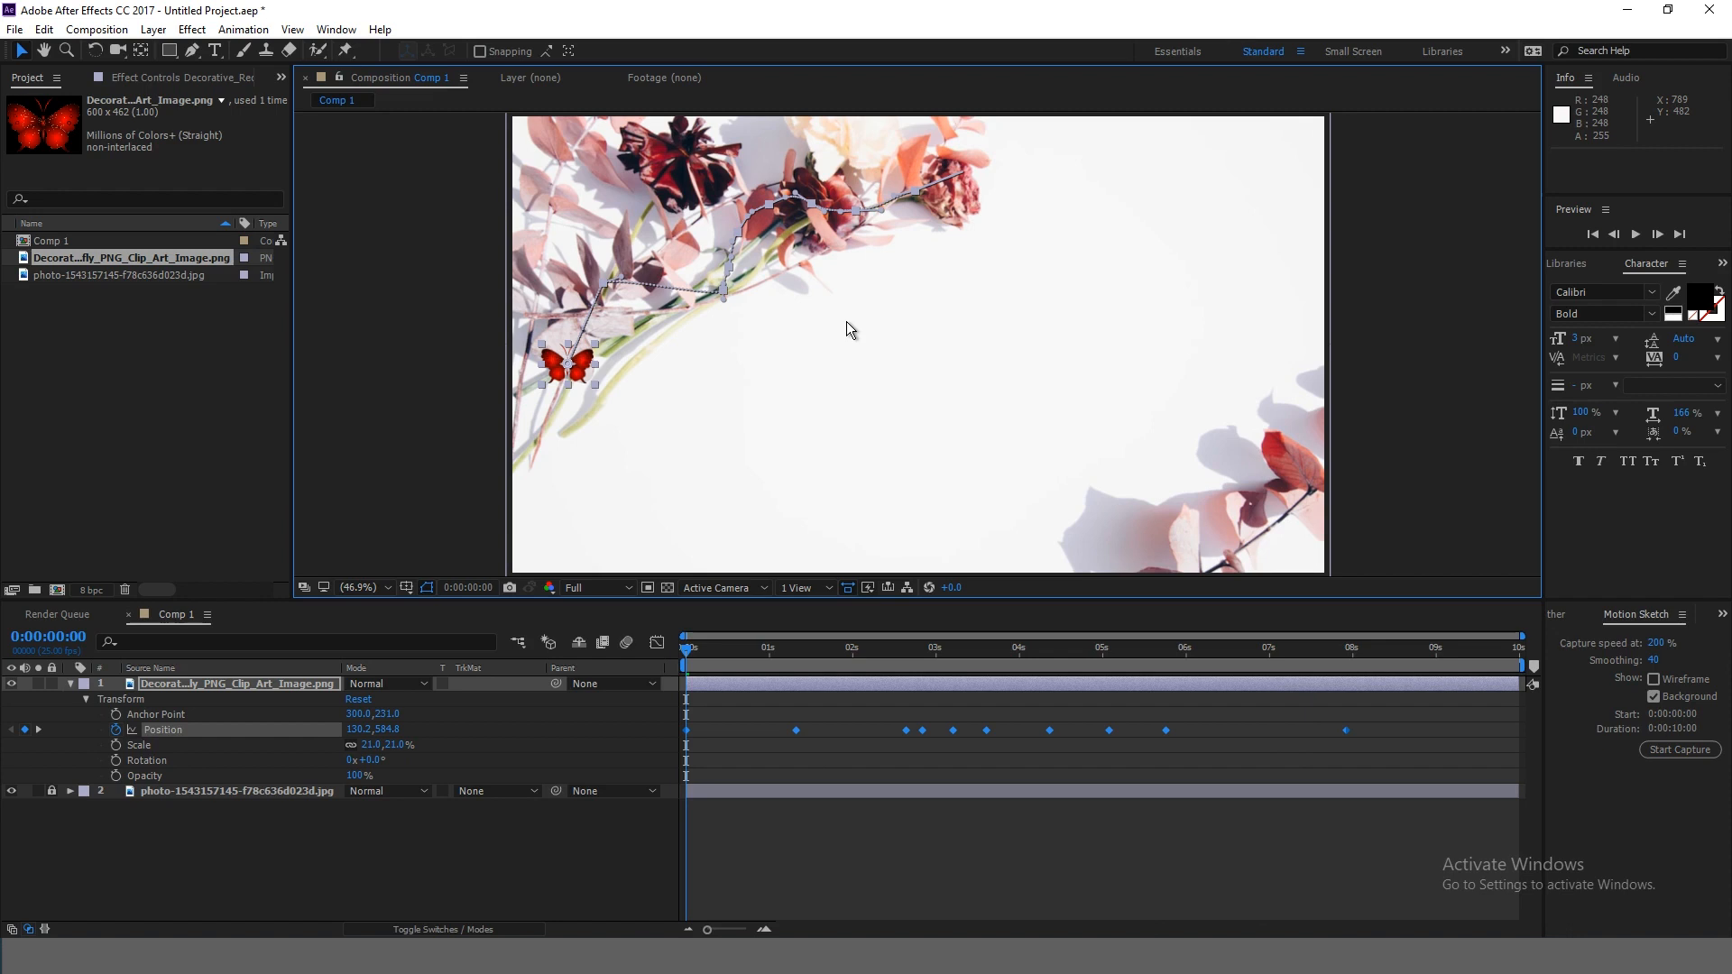
key(space)
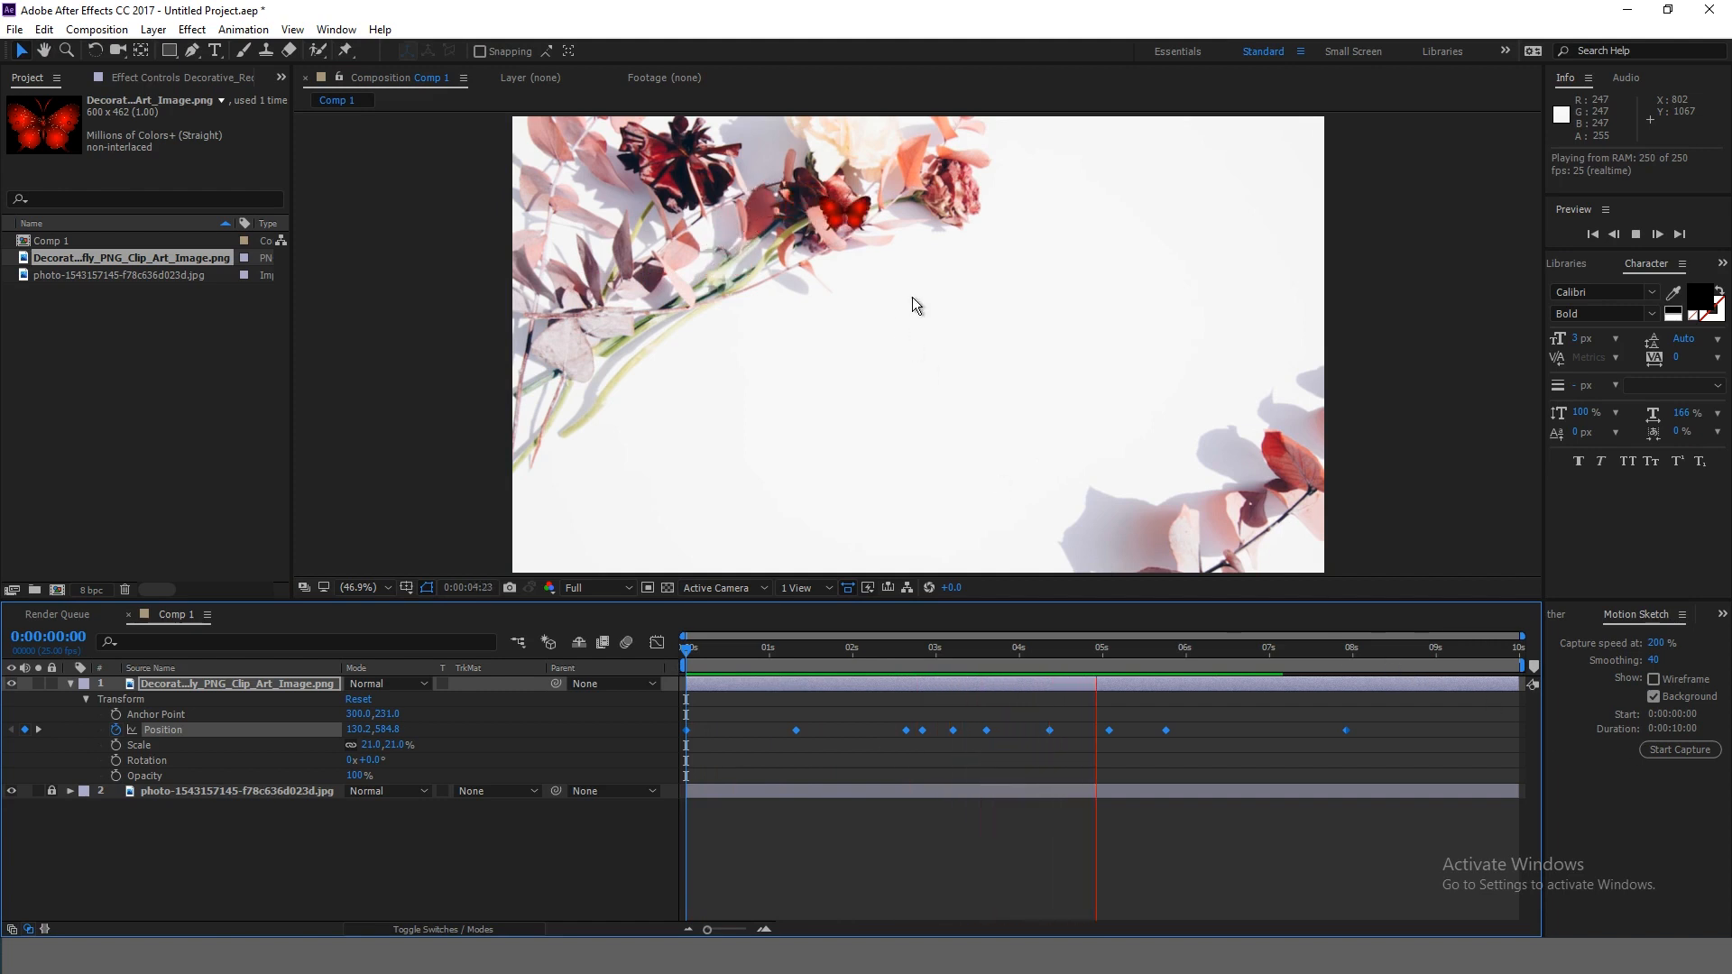
key(space)
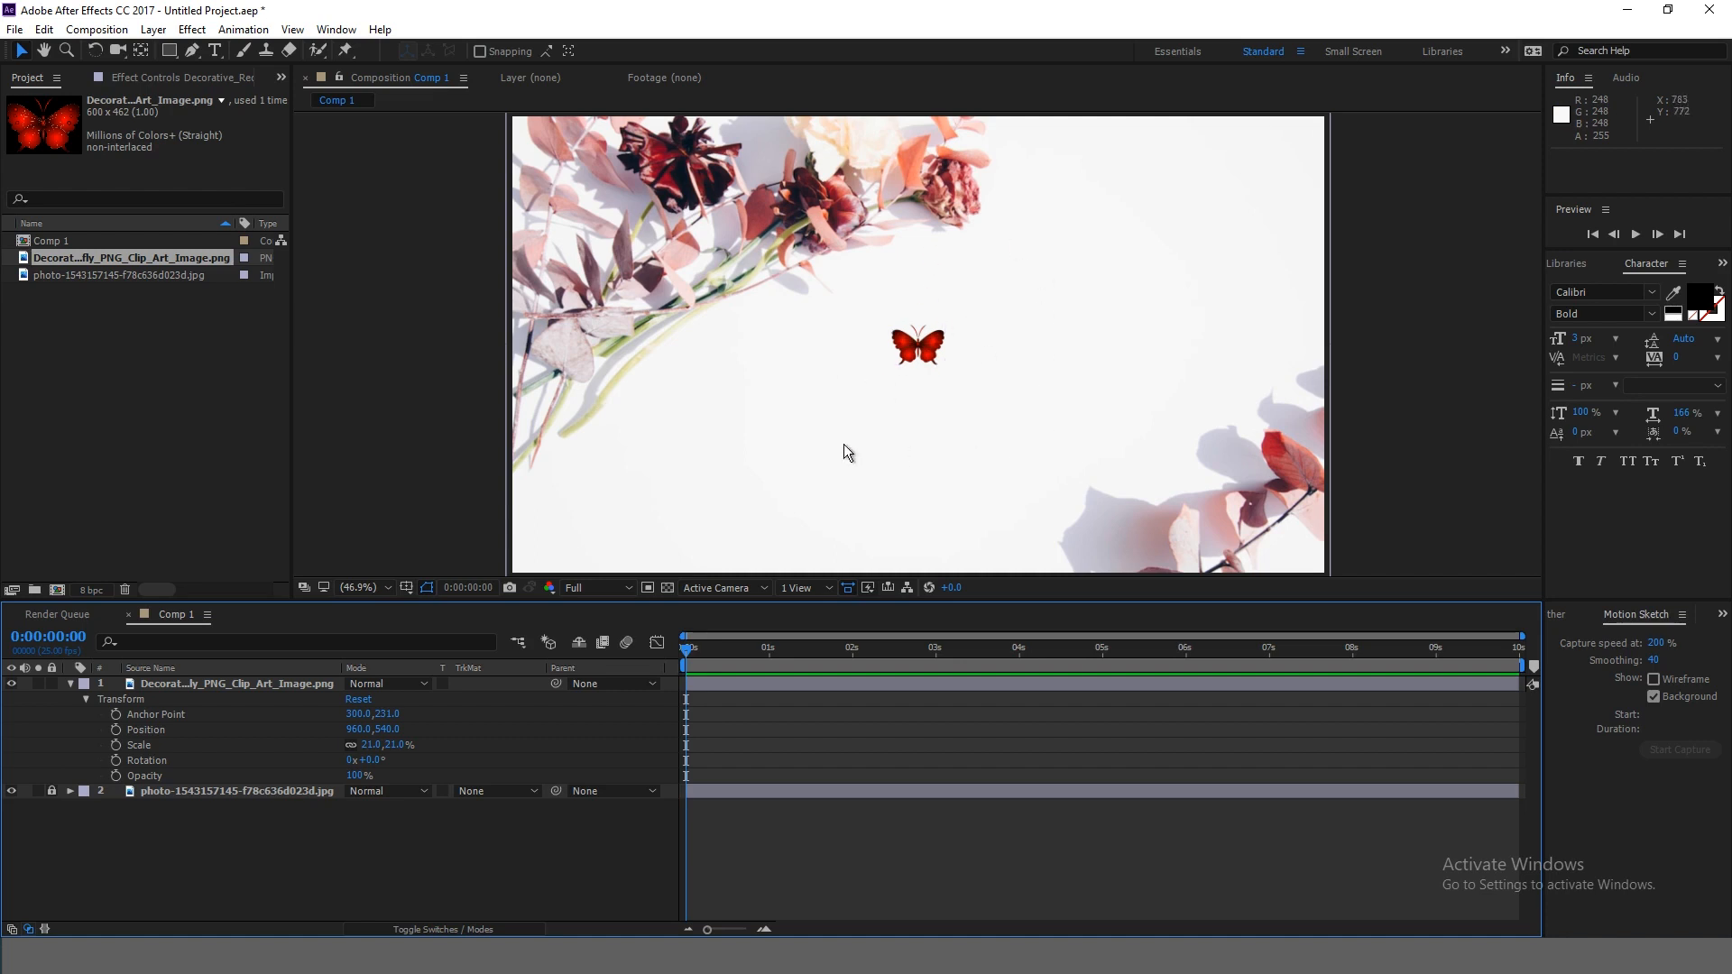
click(724, 684)
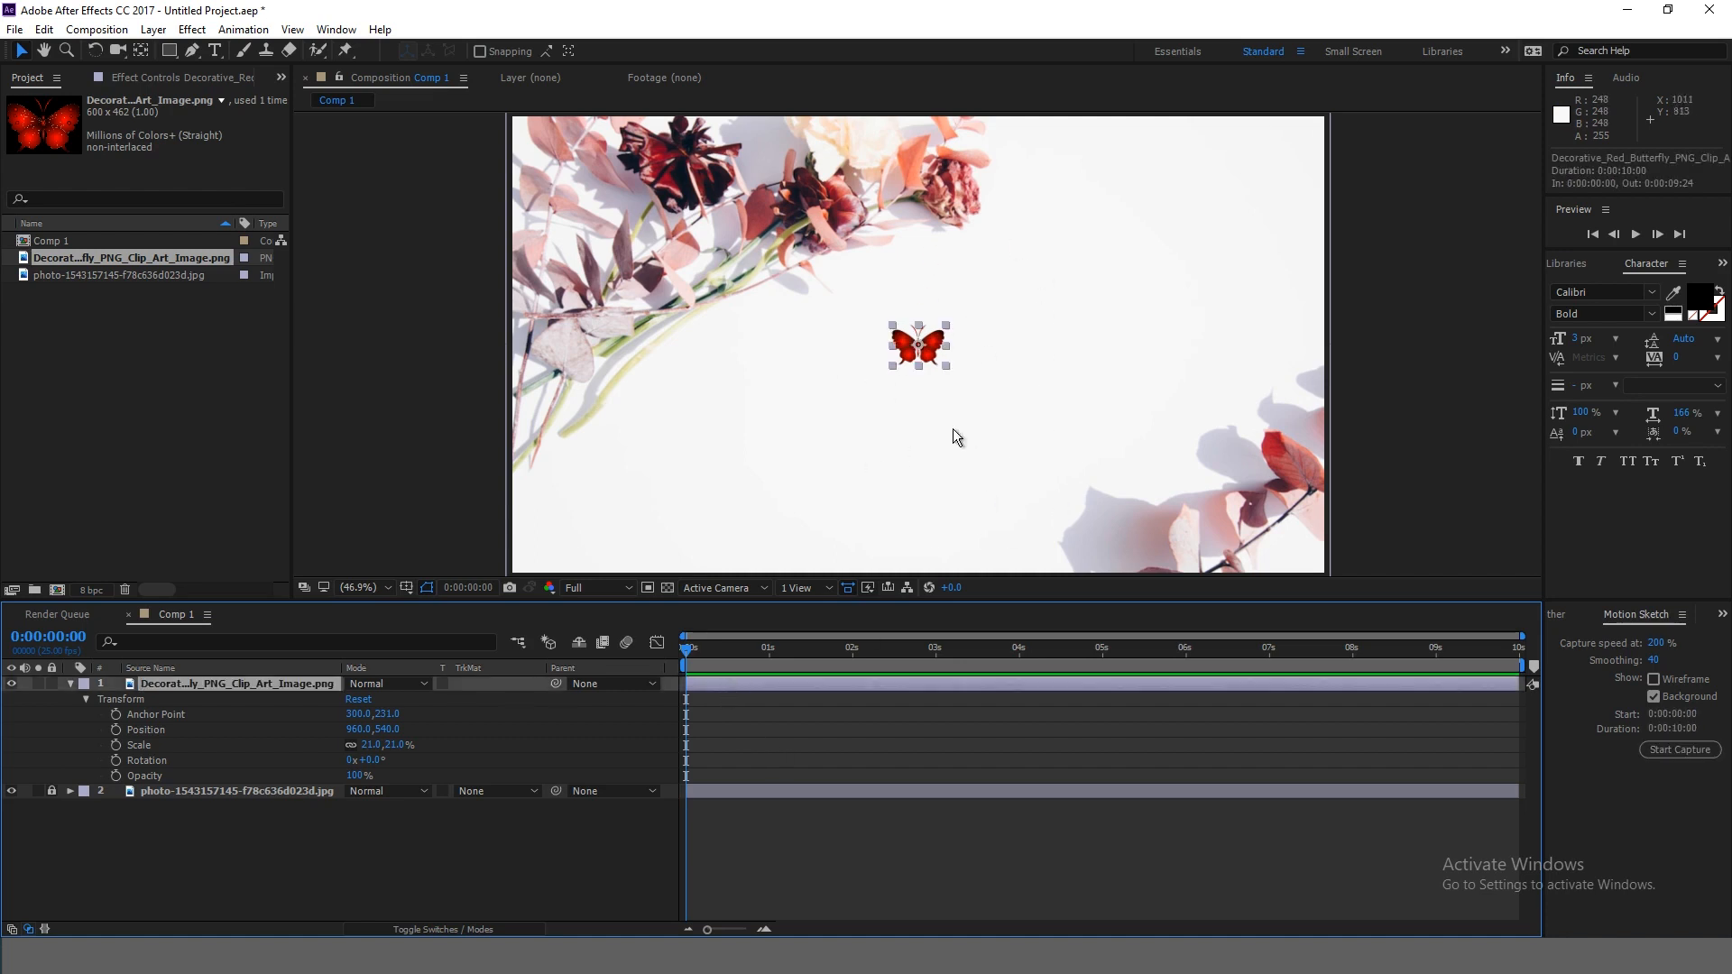
click(765, 728)
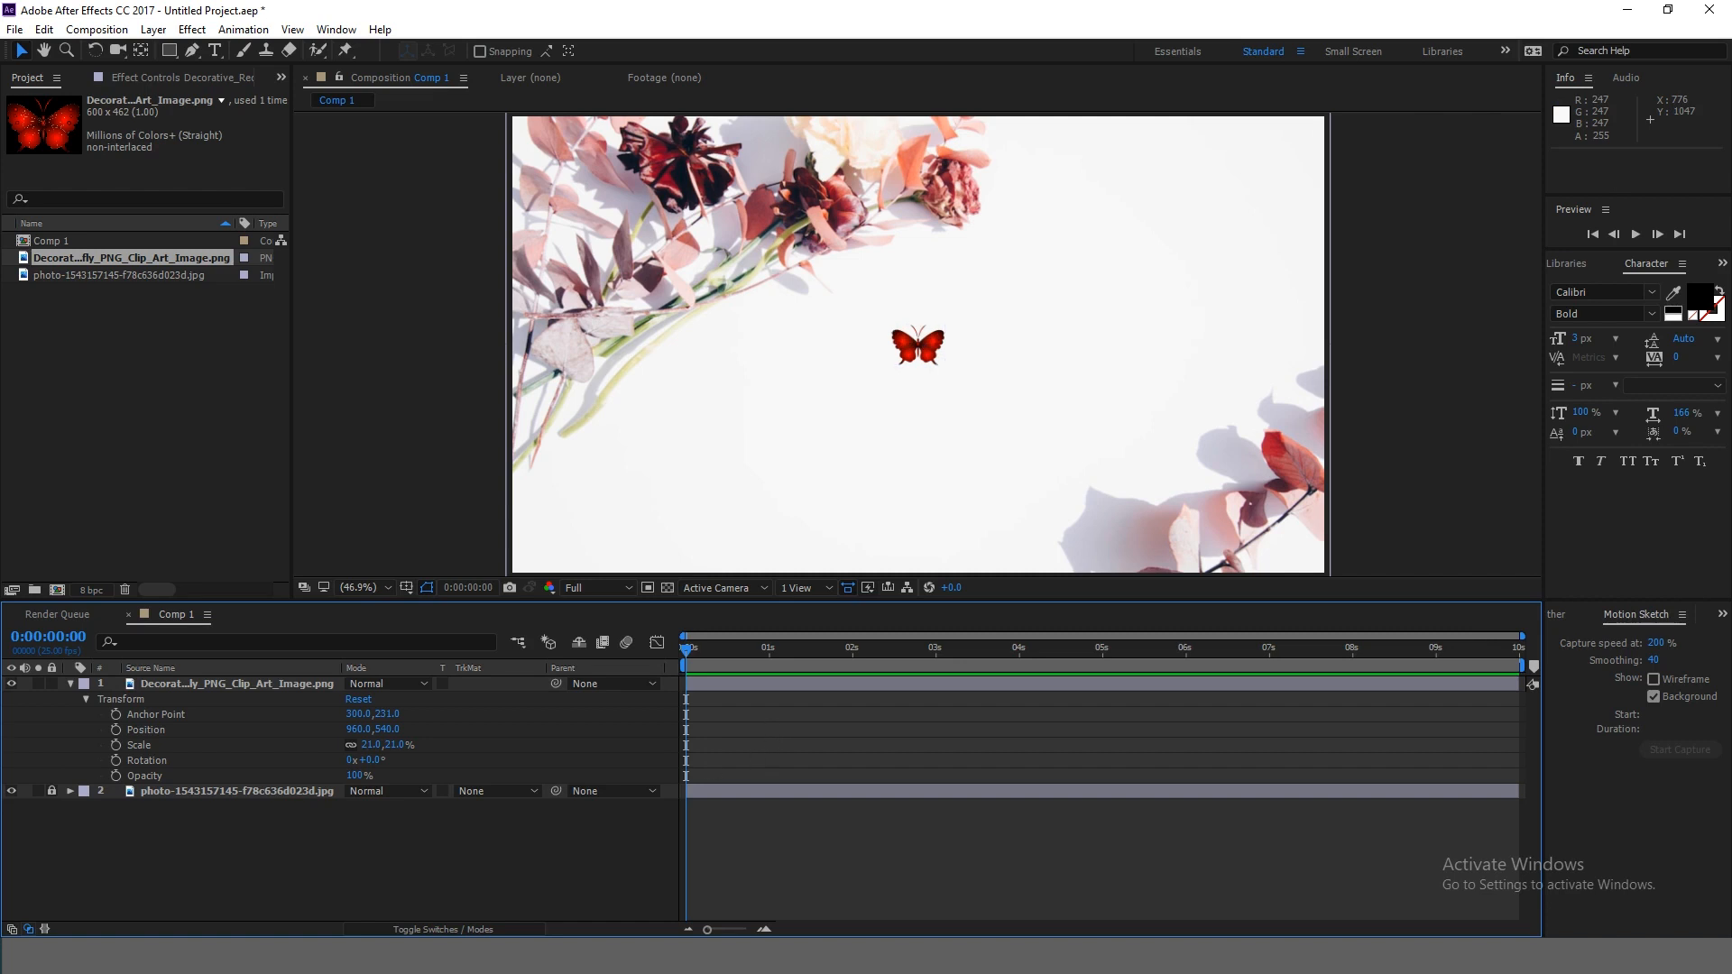
Step: Open Decorative_Red_Butterfly_PNG_Clip_Art_Image.png from the AE 03 folder in Photoshop
key(alt+Tab)
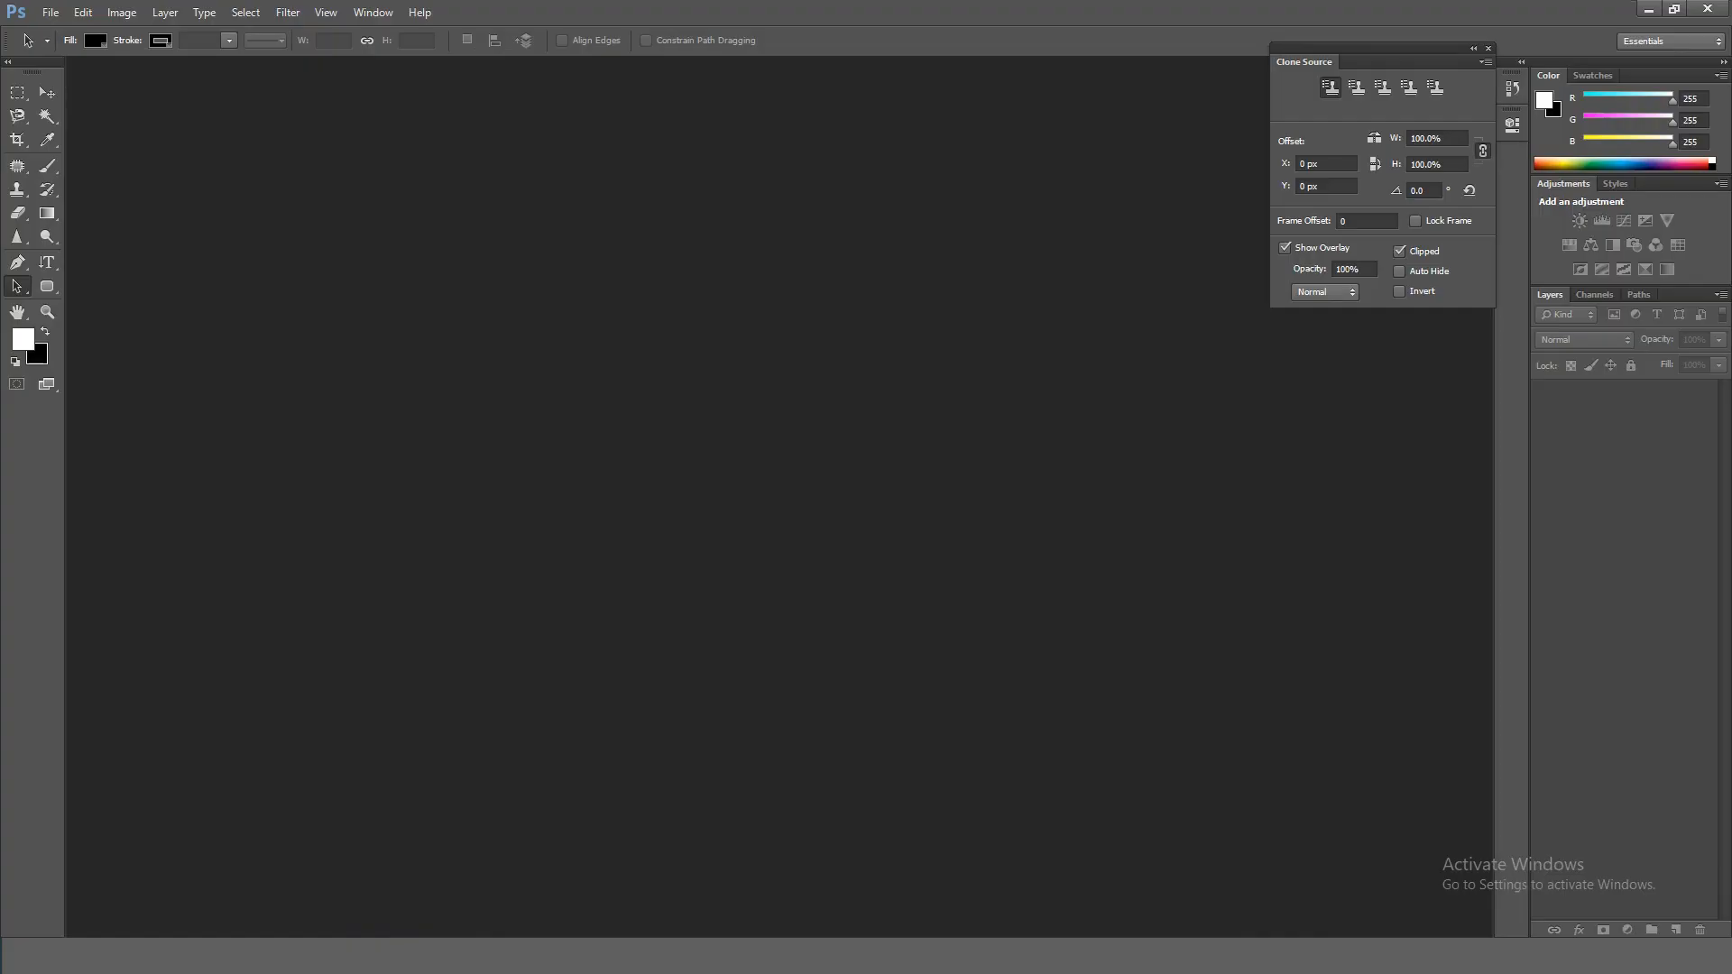
key(alt+Tab)
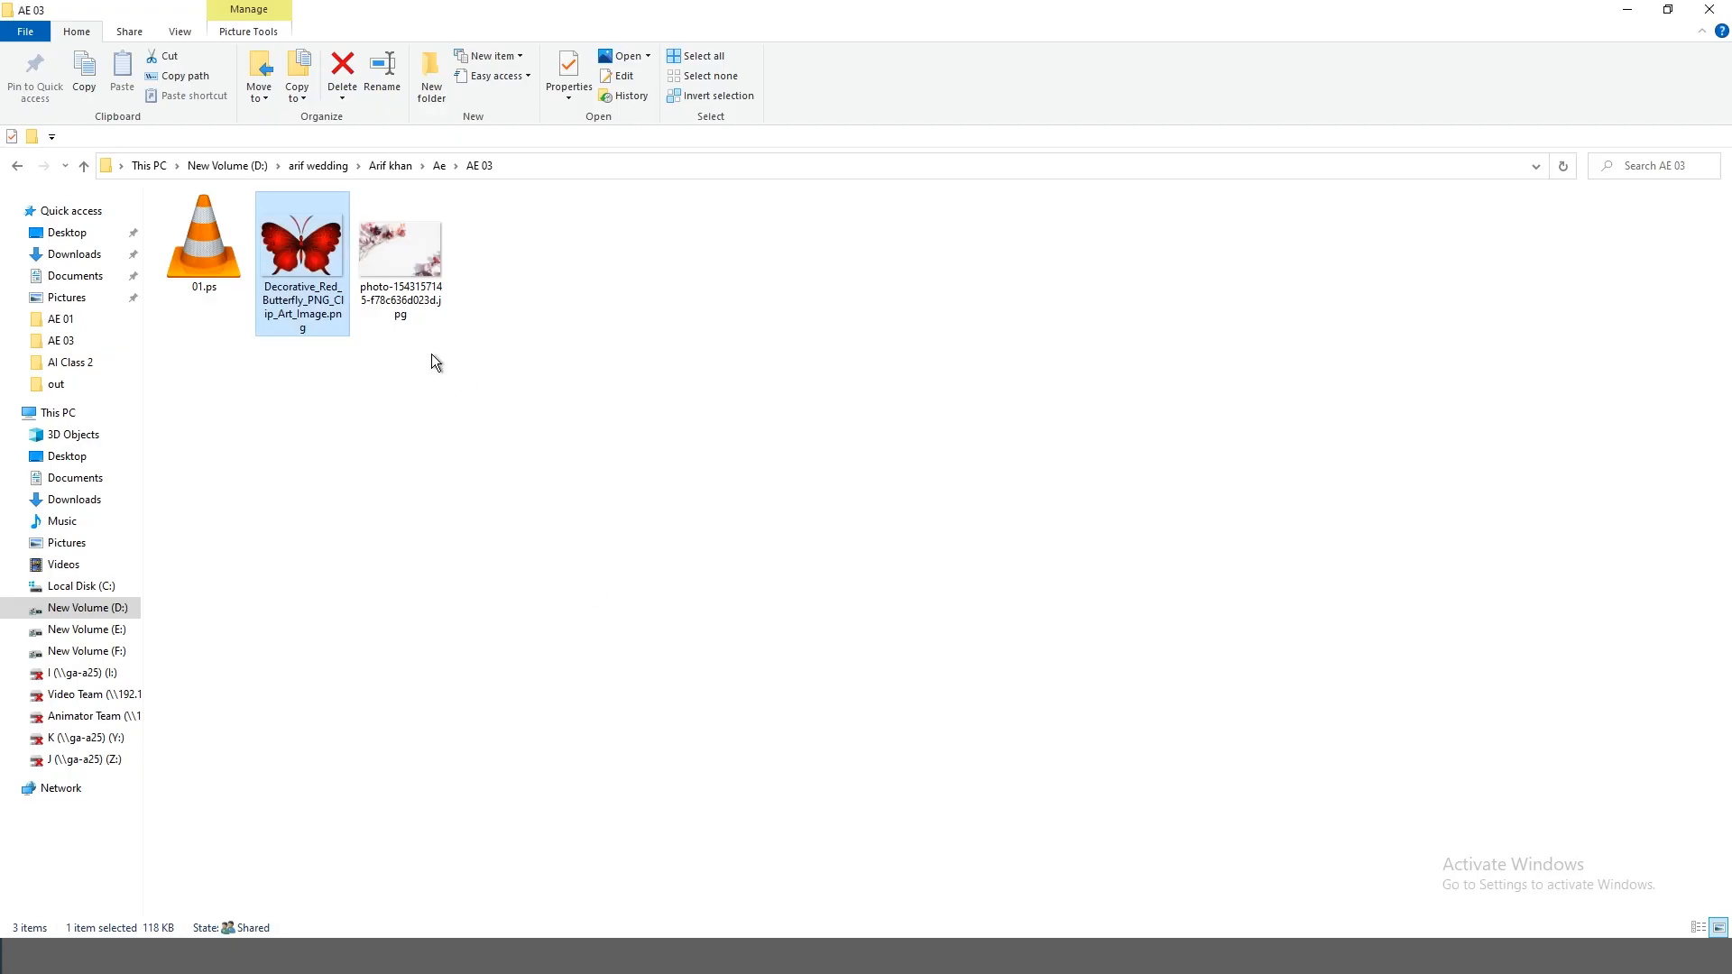
drag(325, 270, 602, 395)
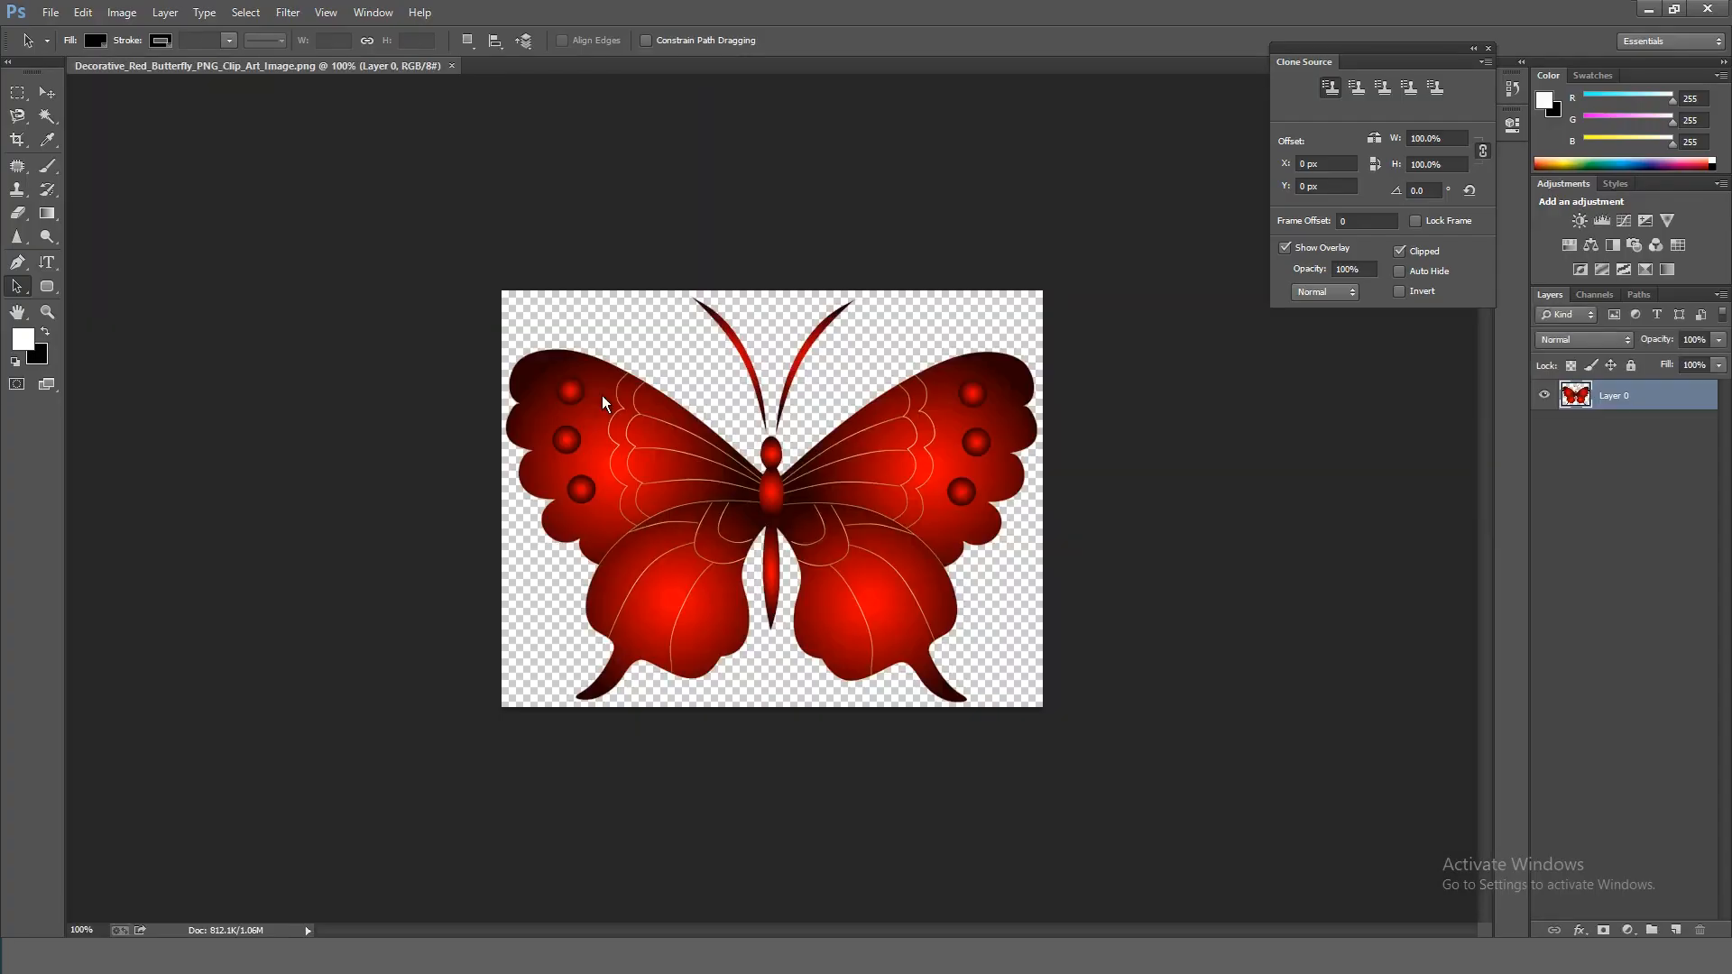
Step: Start a Pen path between the left wing and the butterfly's body, tracing from below the wing junction up past the head
key(ctrl+plus)
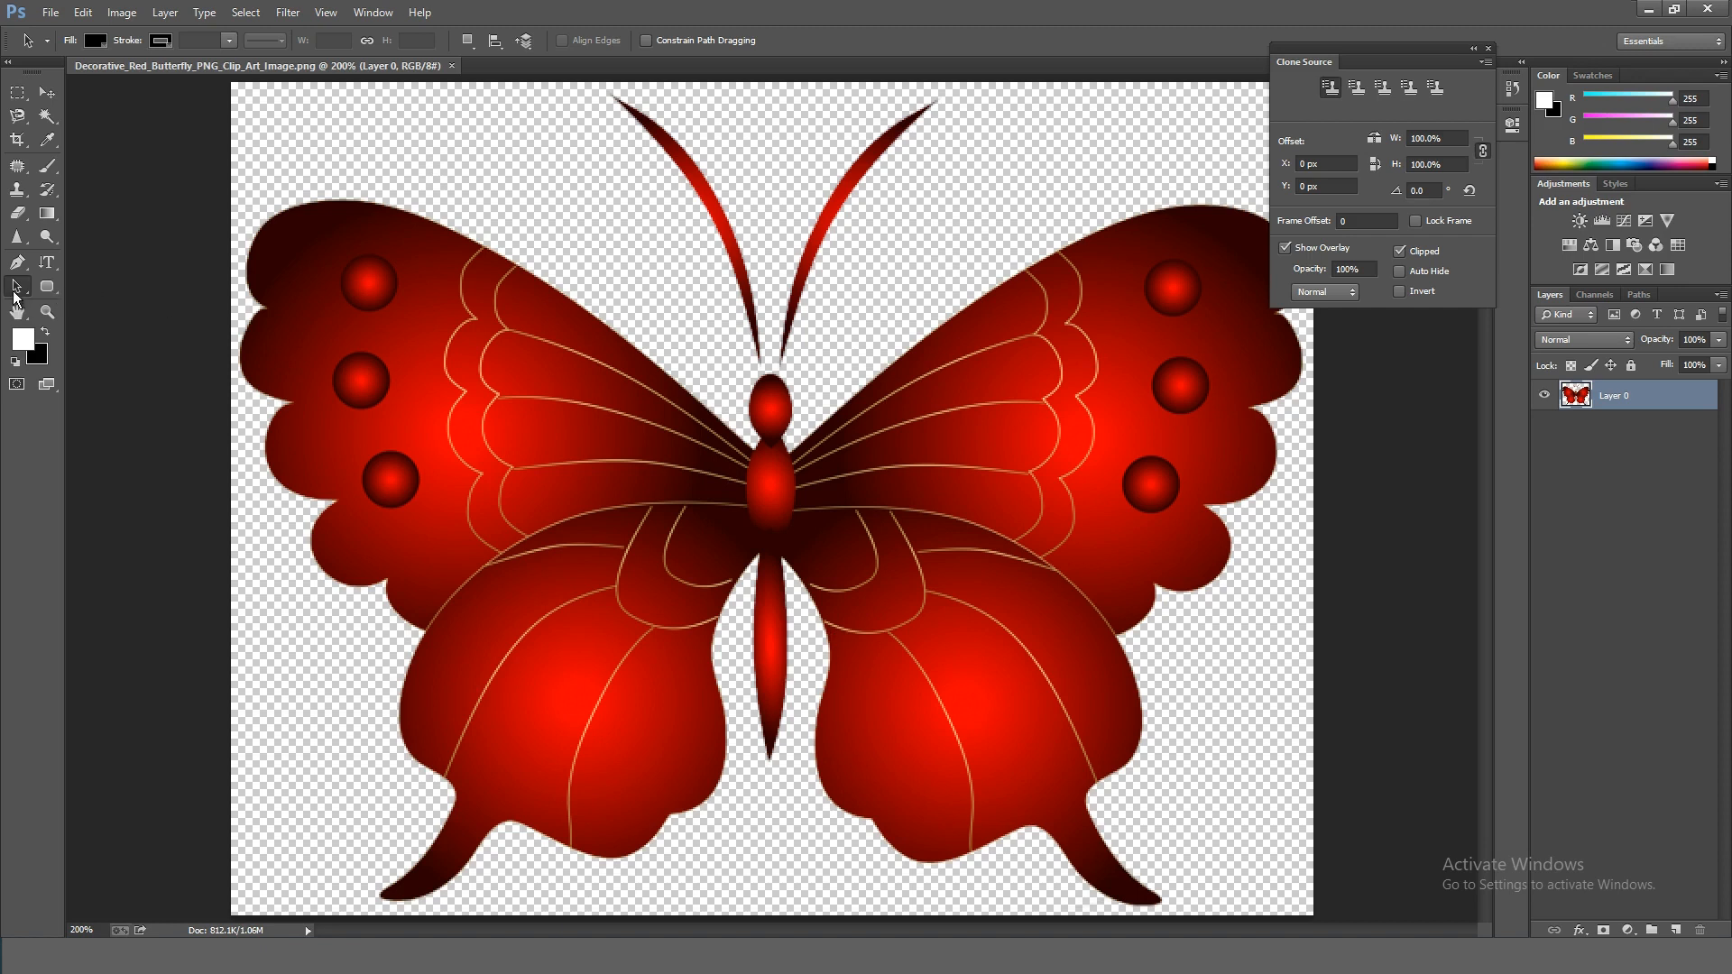
click(16, 263)
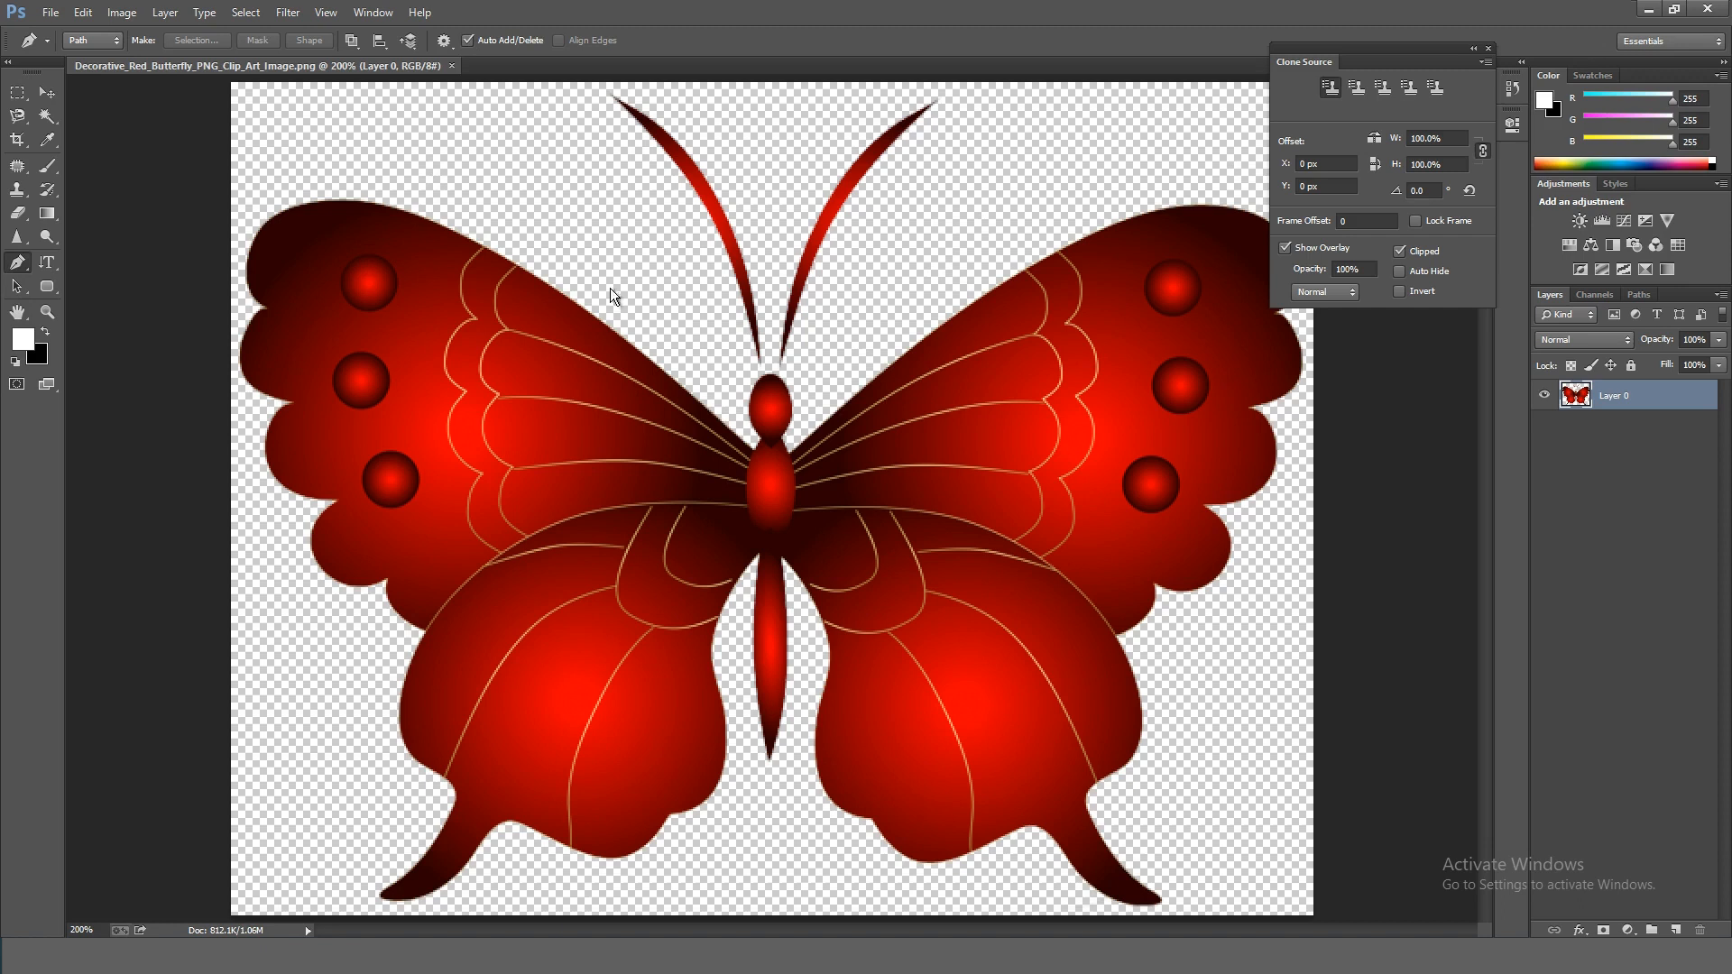
key(ctrl+plus)
key(ctrl+plus)
key(ctrl+plus)
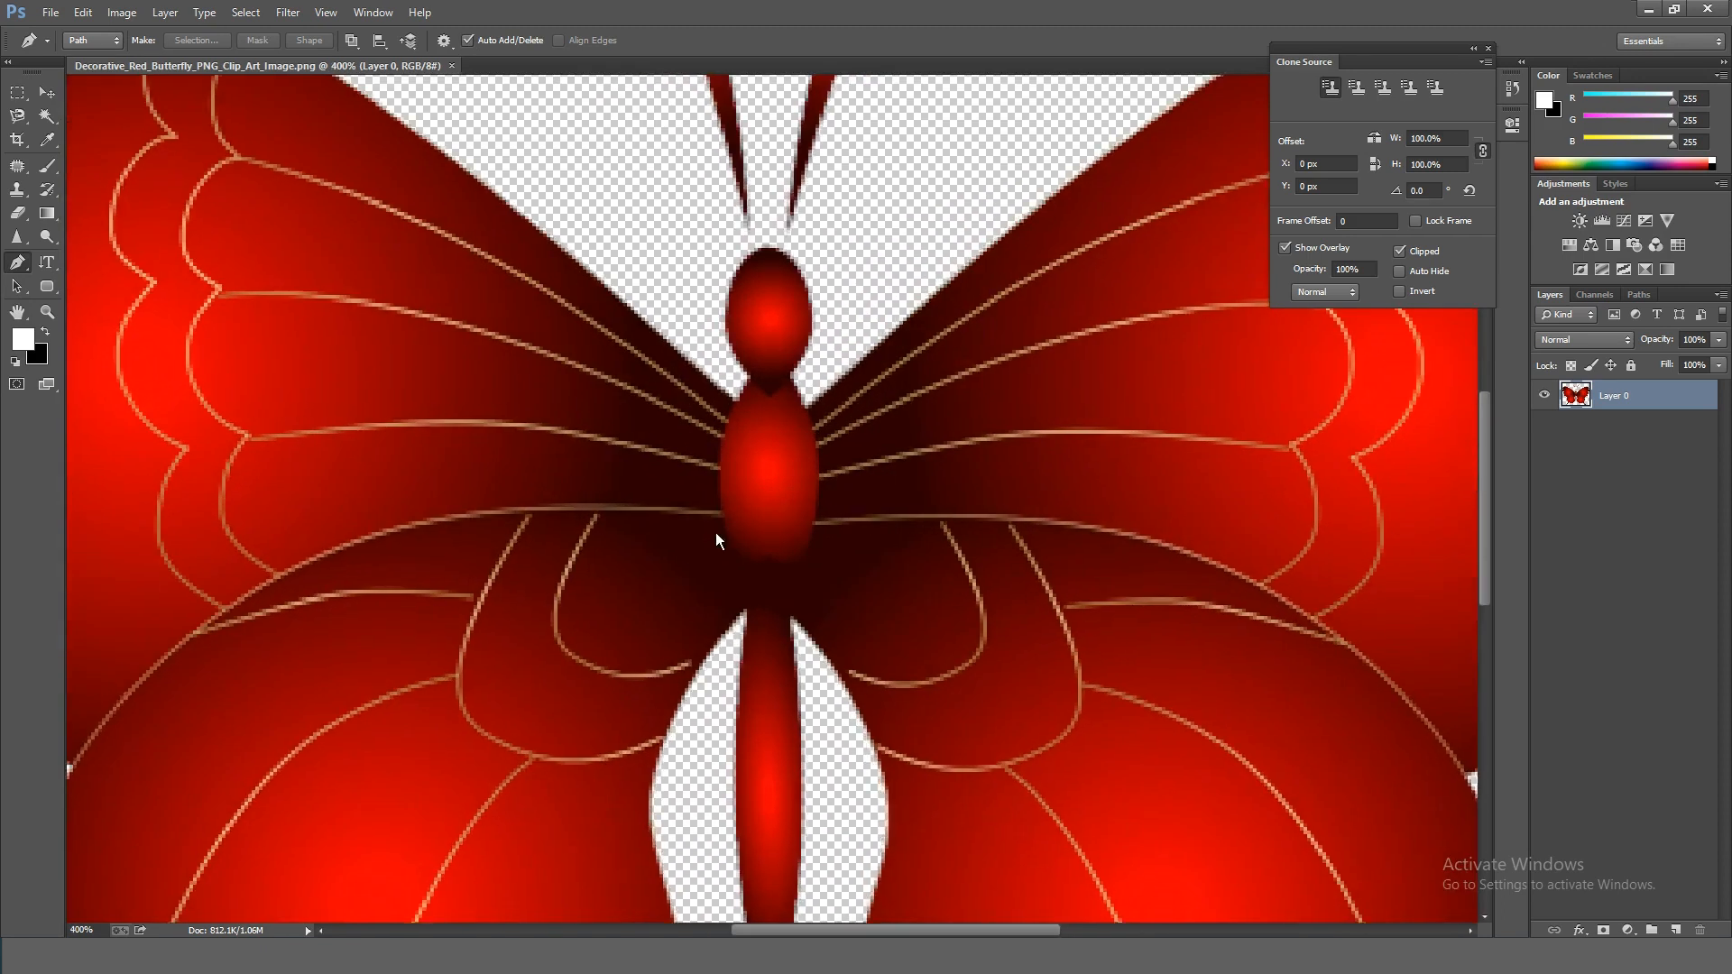
click(718, 692)
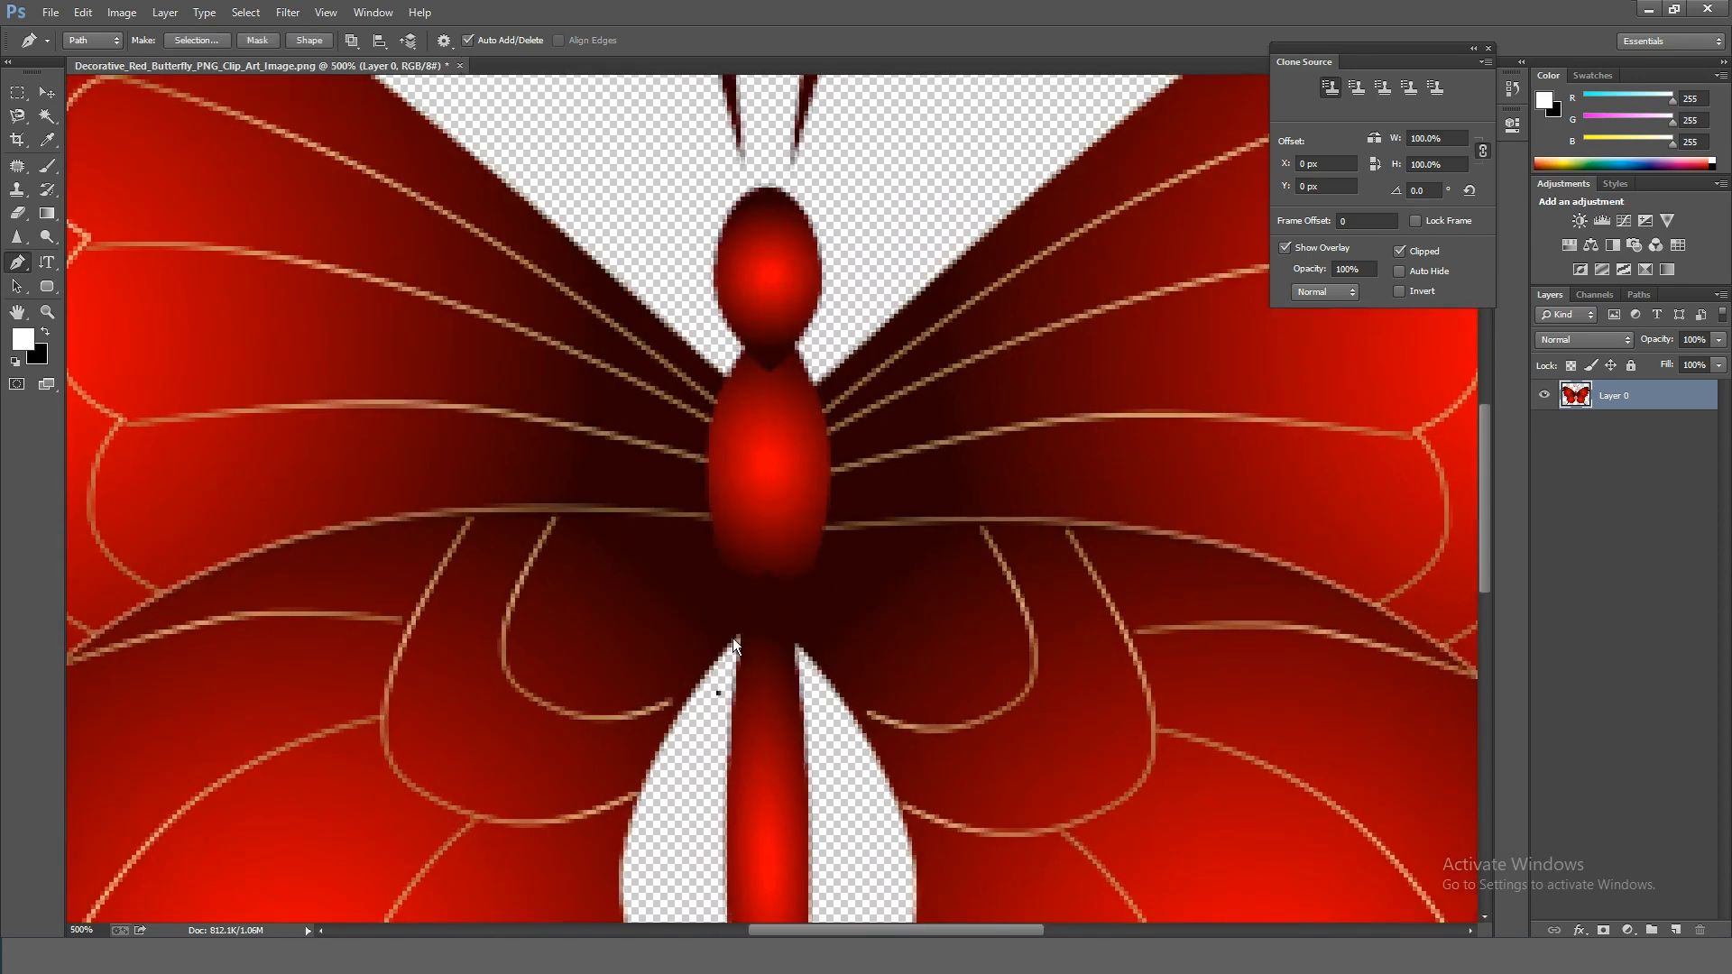
click(710, 536)
drag(705, 421, 716, 393)
click(720, 356)
click(683, 216)
key(ctrl+minus)
key(ctrl+minus)
key(ctrl+minus)
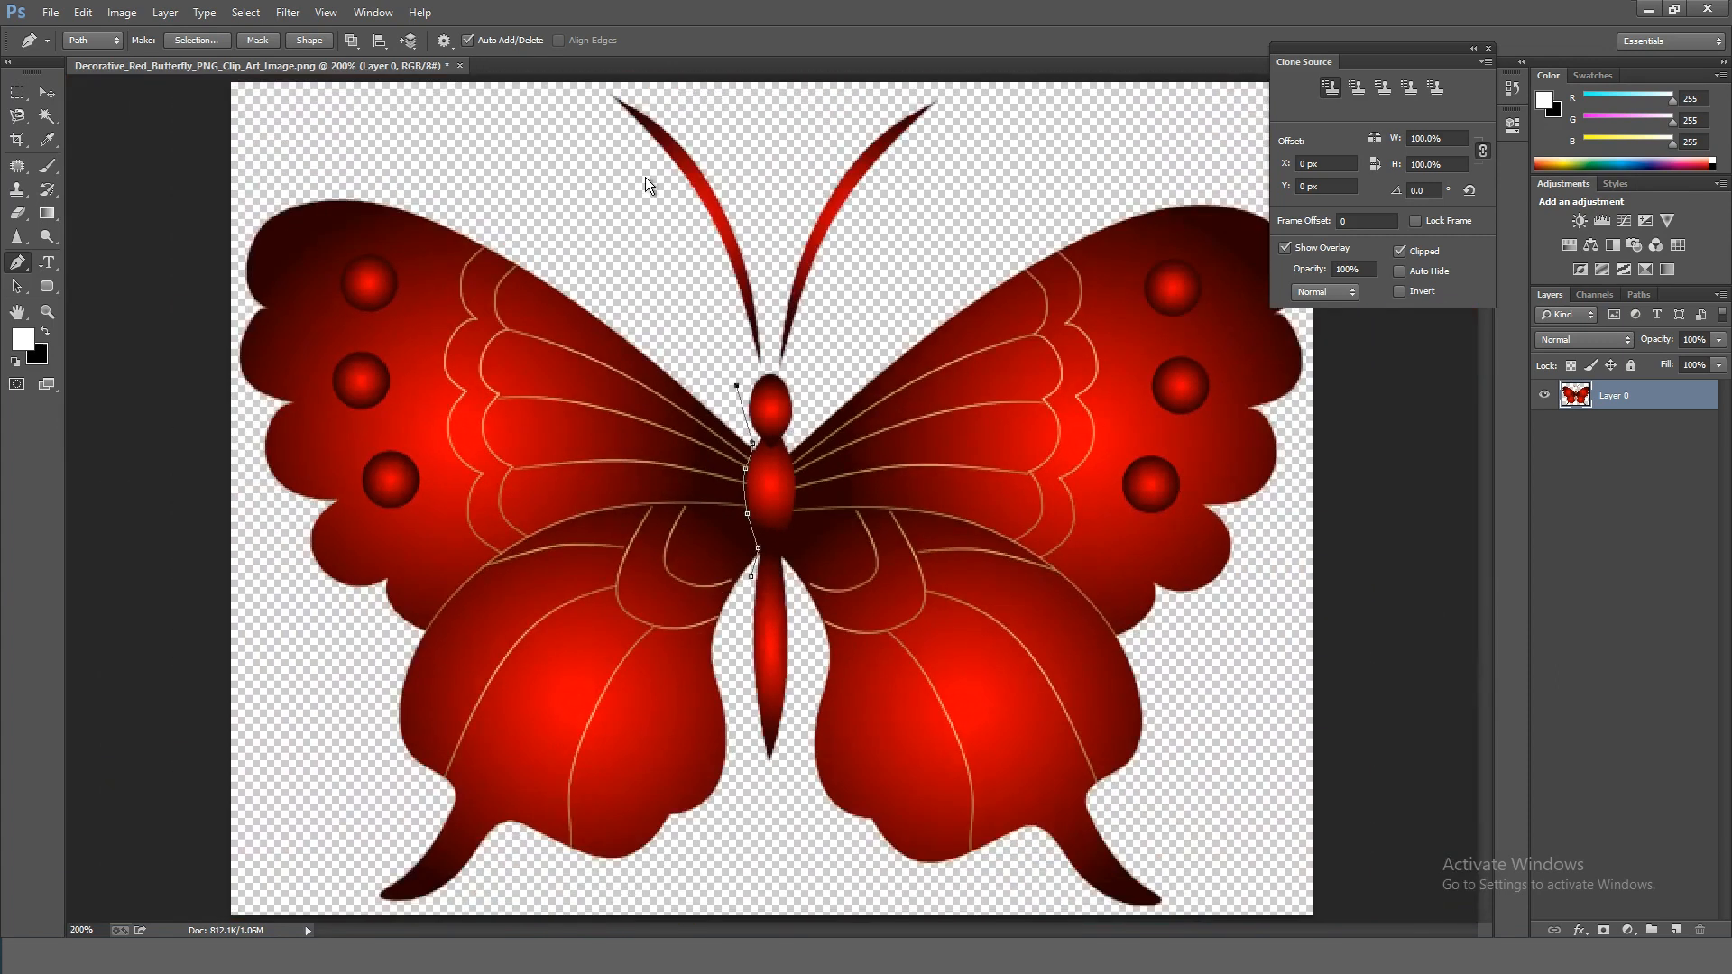
Step: Extend the path outside the left antenna to the canvas's top edge and on to its top-left corner
click(646, 177)
click(567, 83)
key(ctrl+plus)
scroll(424, 167, up, 3)
scroll(633, 195, left, 7)
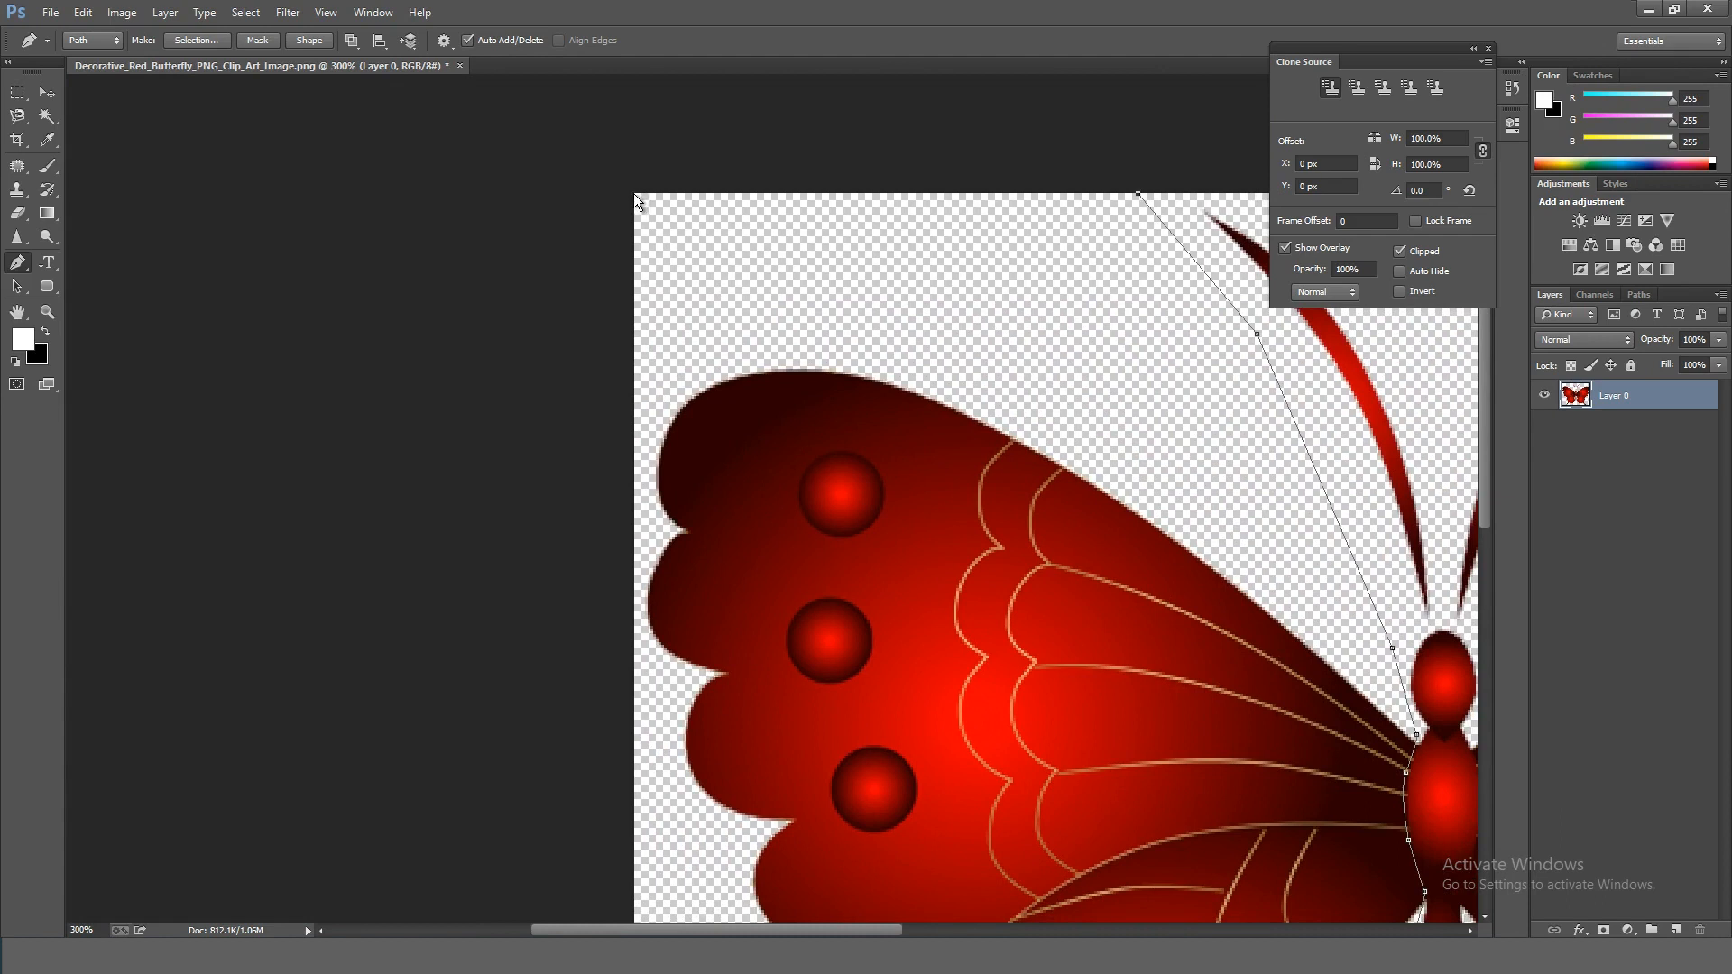
click(633, 194)
Step: Continue the path through the canvas's bottom-left corner and along the bottom edge, closing it around the left wing
key(ctrl+minus)
key(ctrl+plus)
key(ctrl+plus)
scroll(171, 781, down, 5)
scroll(271, 703, left, 8)
click(370, 631)
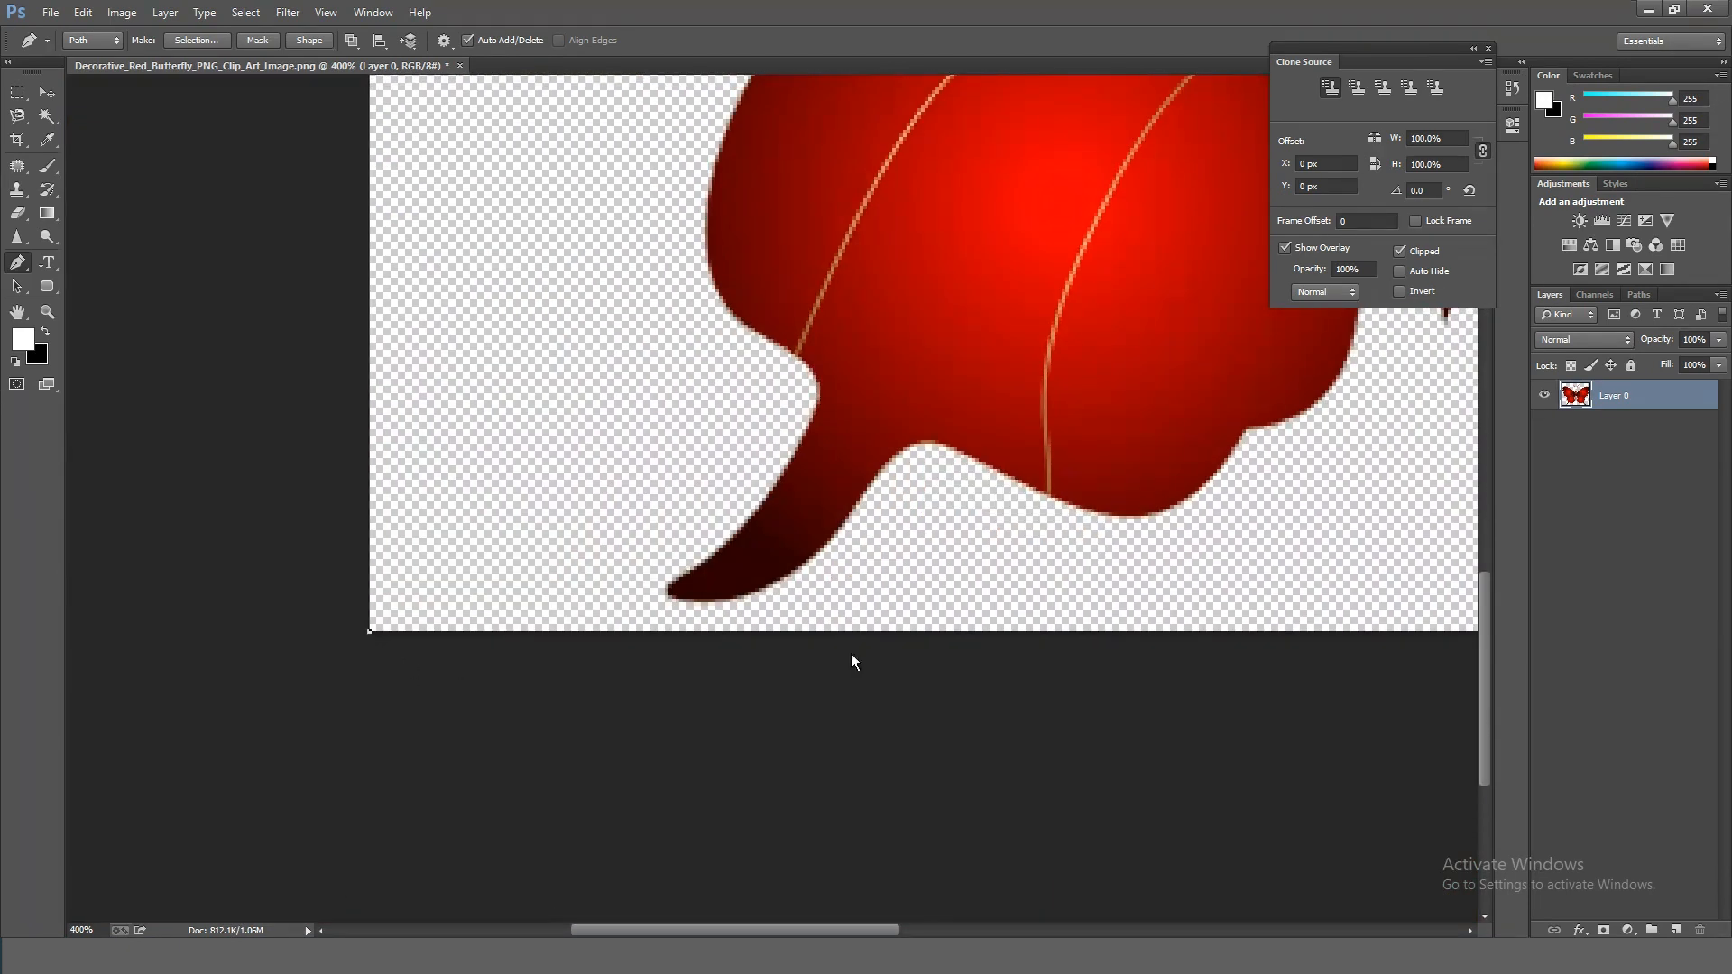
scroll(1037, 586, right, 8)
scroll(902, 722, up, 3)
click(886, 794)
click(881, 157)
key(ctrl+minus)
key(ctrl+minus)
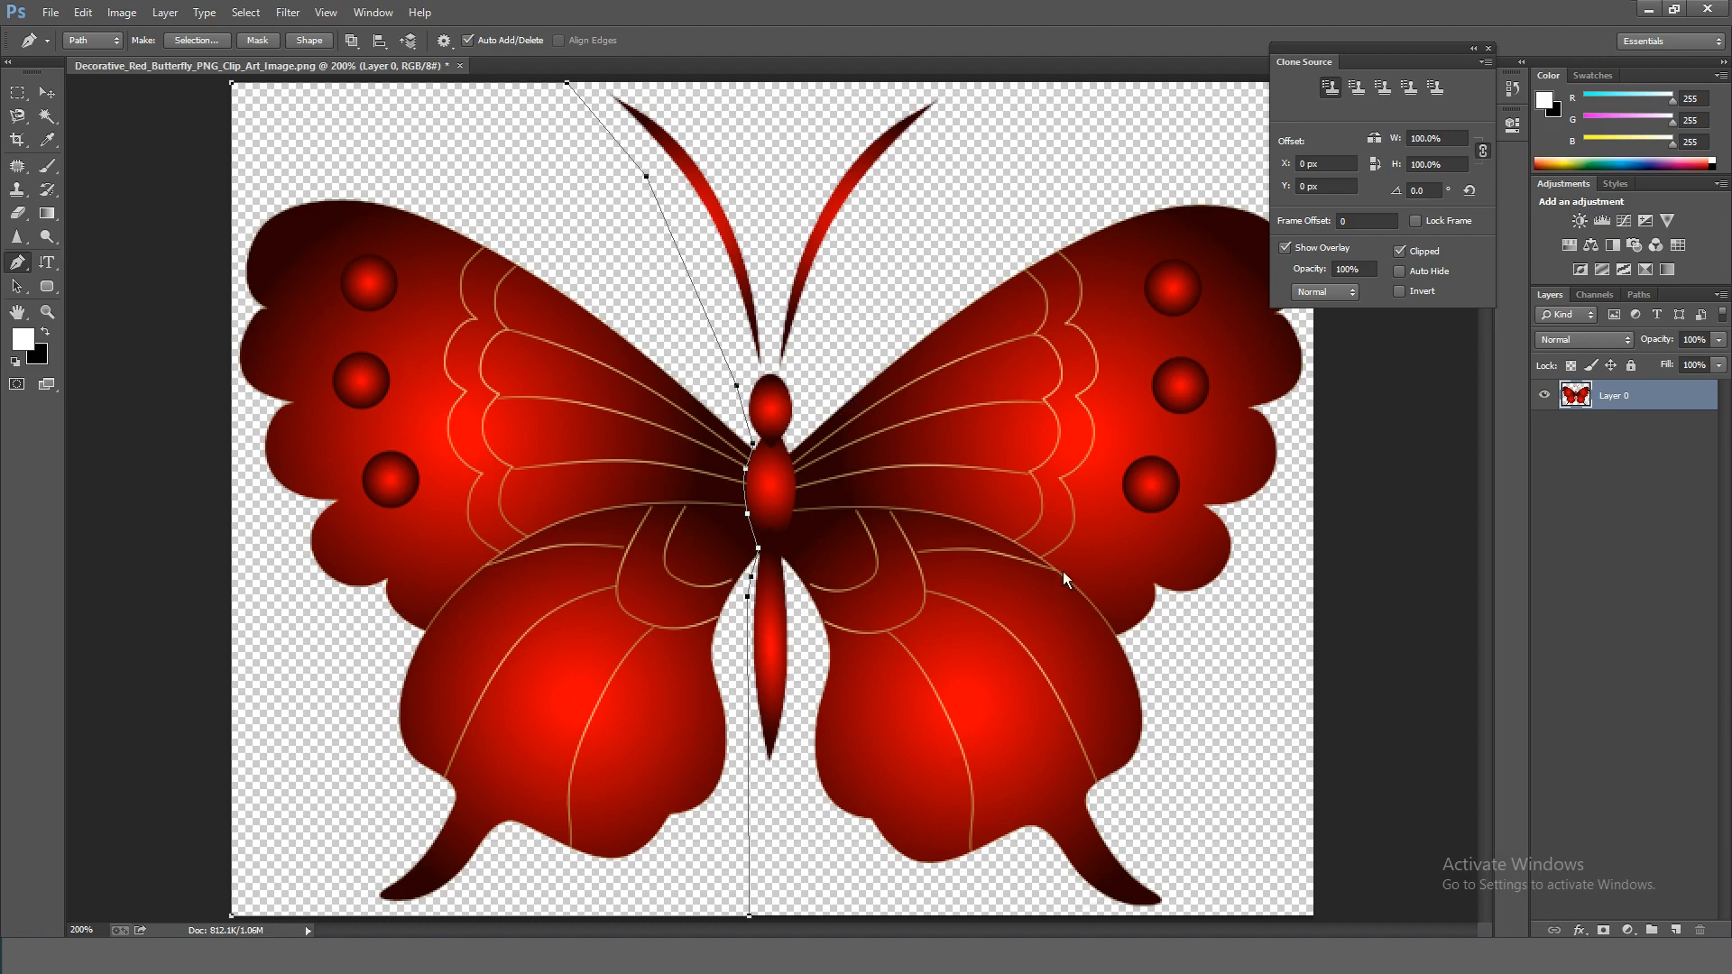
Step: Start a second Pen path along the right side of the body, from below the wing junction up past the head
click(796, 609)
key(ctrl+plus)
key(ctrl+plus)
key(ctrl+plus)
click(796, 646)
drag(836, 504, 830, 494)
click(822, 395)
click(809, 363)
click(926, 197)
Step: Extend the second path outside the right antenna to the canvas's top edge and its top-right corner
key(ctrl+minus)
key(ctrl+minus)
key(ctrl+minus)
key(ctrl+minus)
scroll(888, 284, up, 2)
click(850, 323)
click(1366, 322)
Step: Continue the path through the bottom-right corner and bottom edge, closing it around the right wing
scroll(1362, 327, down, 2)
scroll(983, 718, up, 3)
click(1244, 664)
scroll(1244, 682, down, 2)
scroll(777, 777, up, 1)
click(829, 717)
click(834, 298)
click(826, 255)
scroll(831, 447, down, 1)
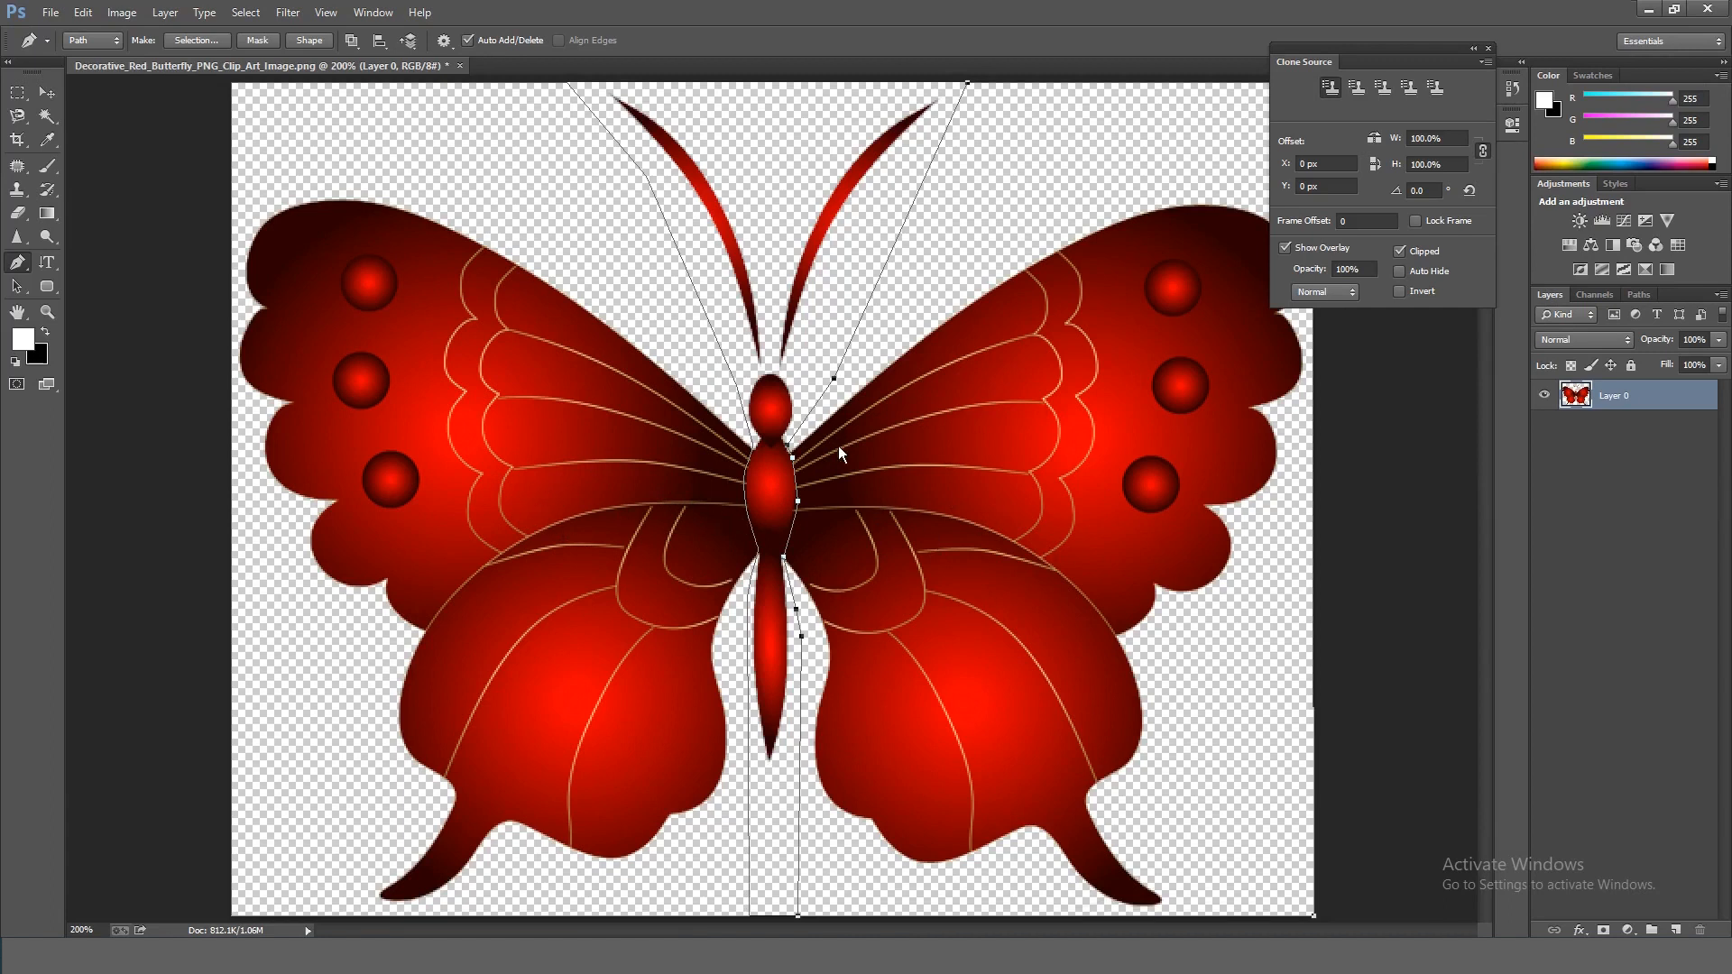
key(ctrl+0)
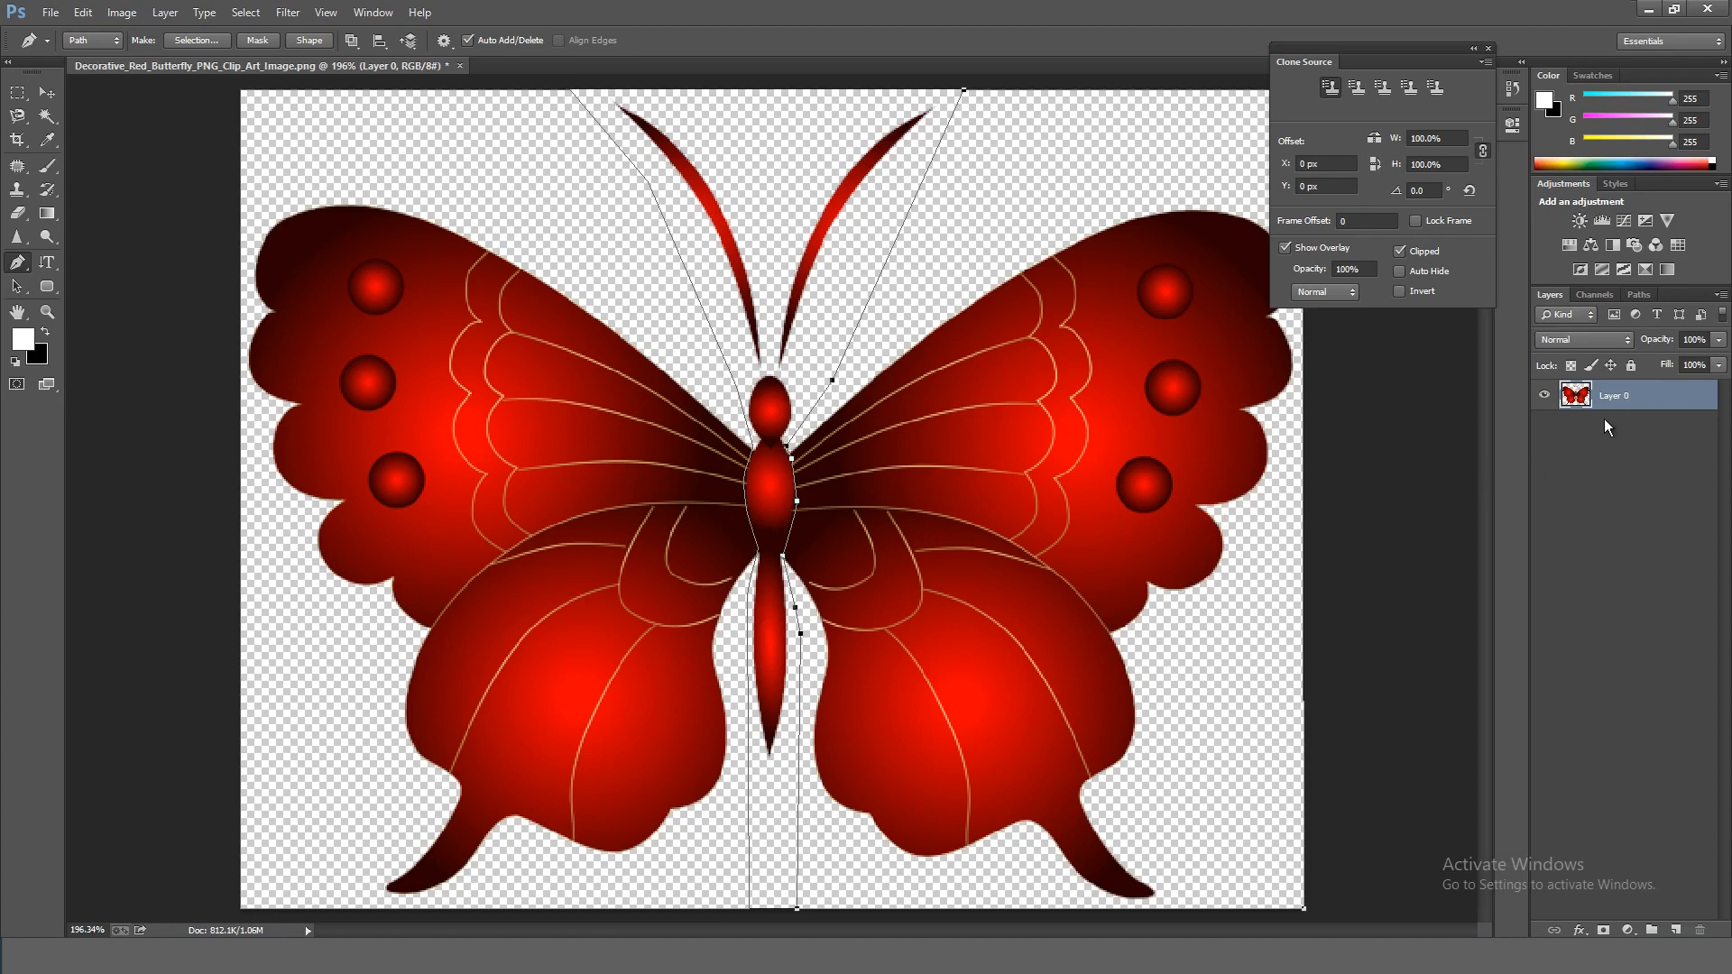
Step: Duplicate Layer 0 and place the copy beneath the original
drag(1616, 397, 1620, 457)
click(1621, 480)
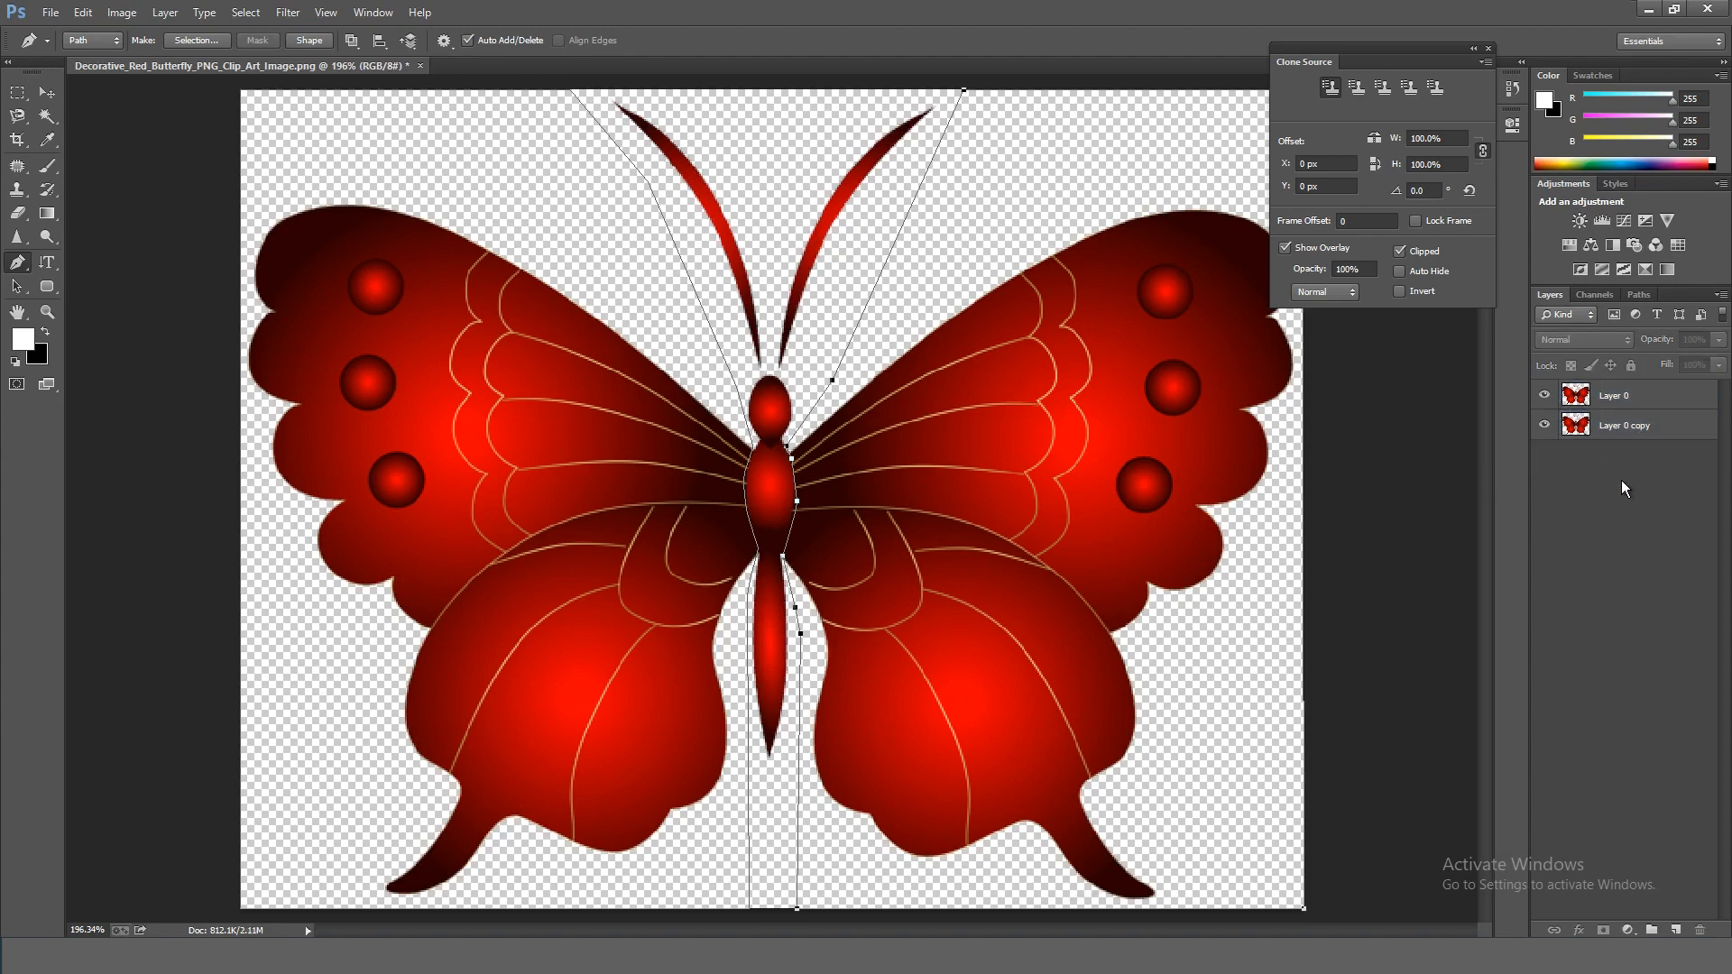
click(1619, 397)
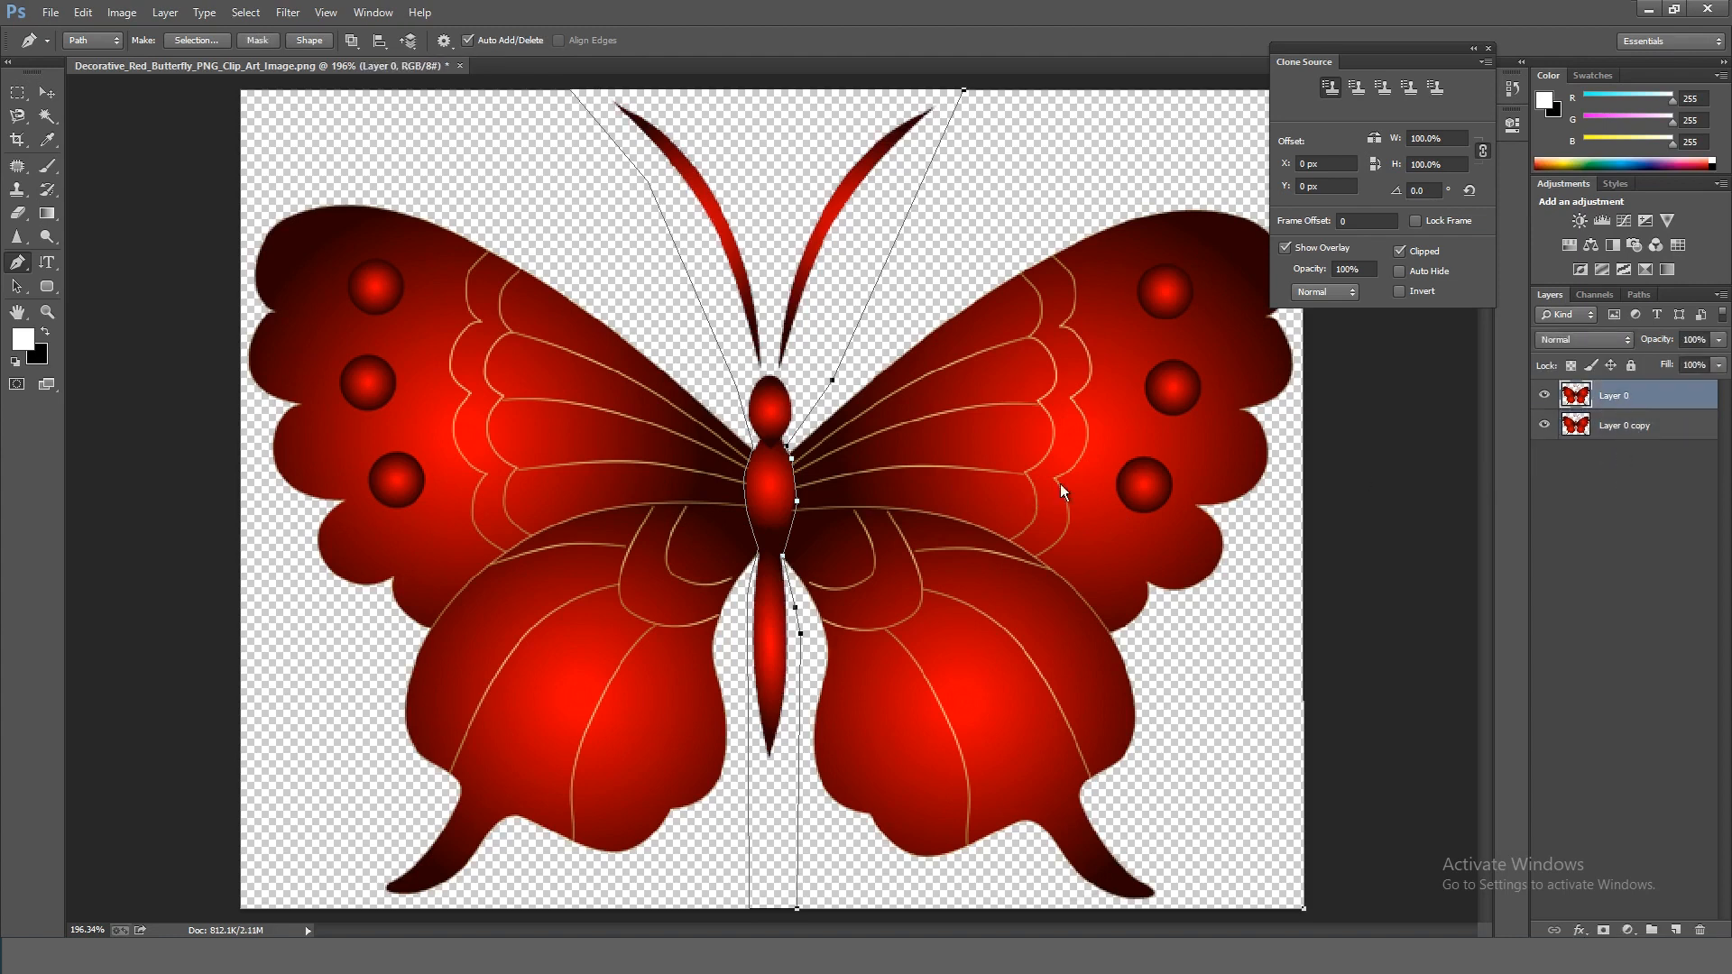
click(1620, 427)
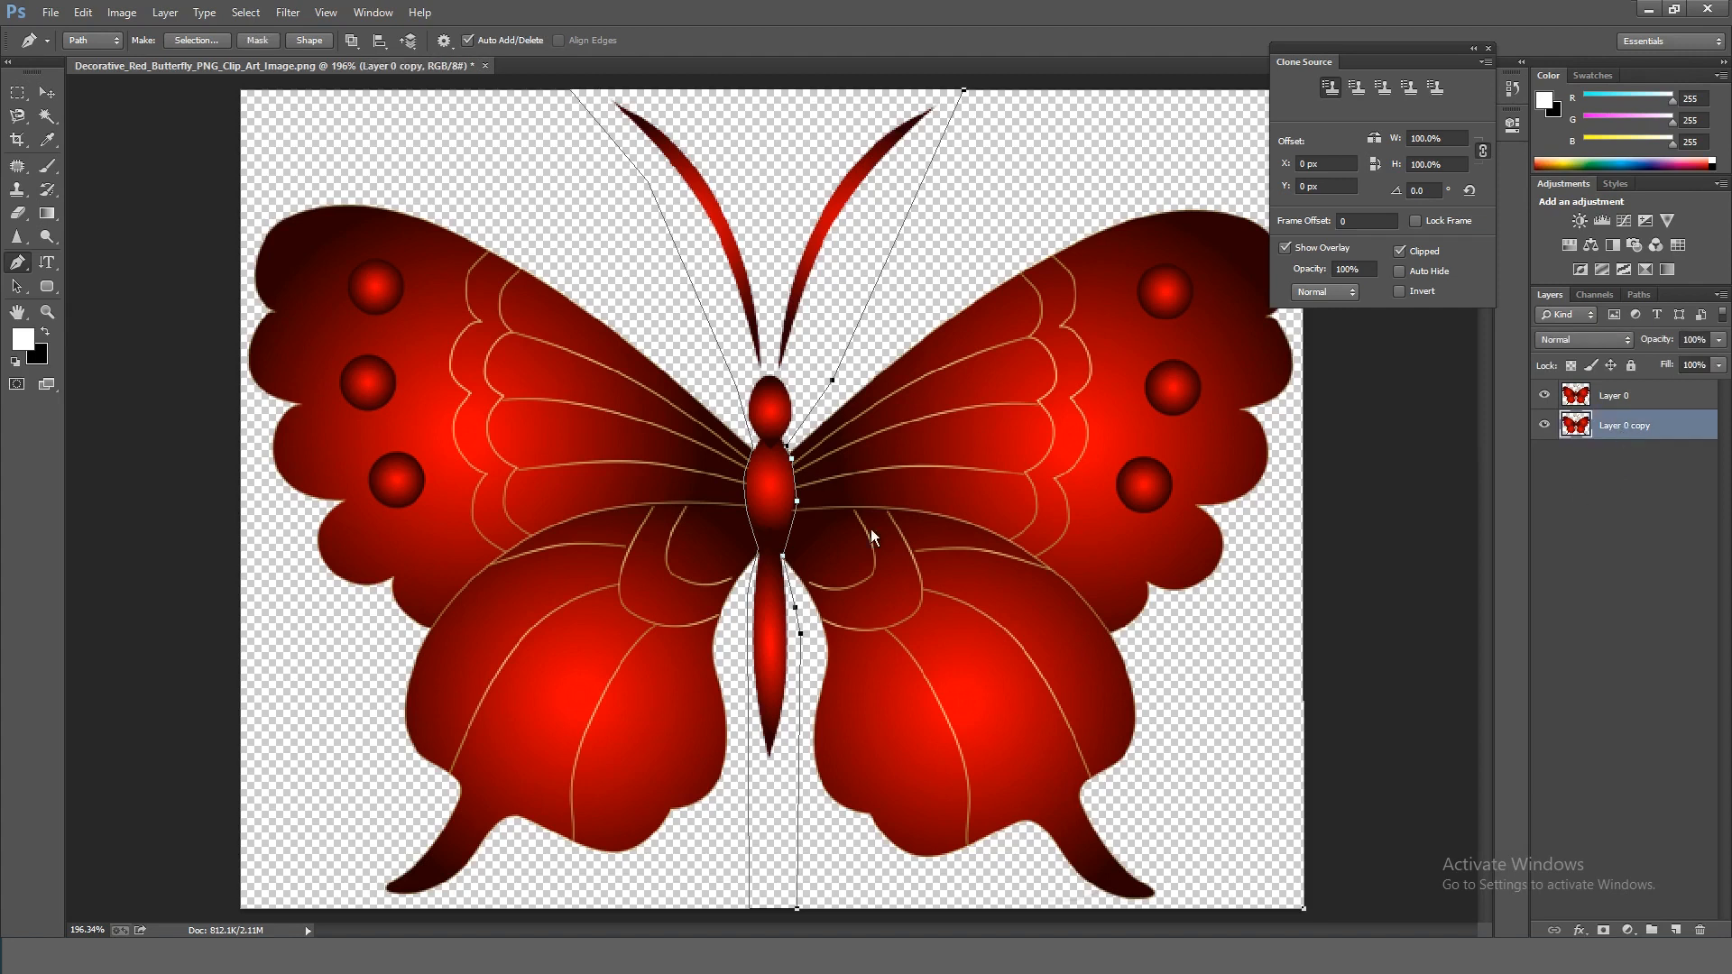
click(1634, 462)
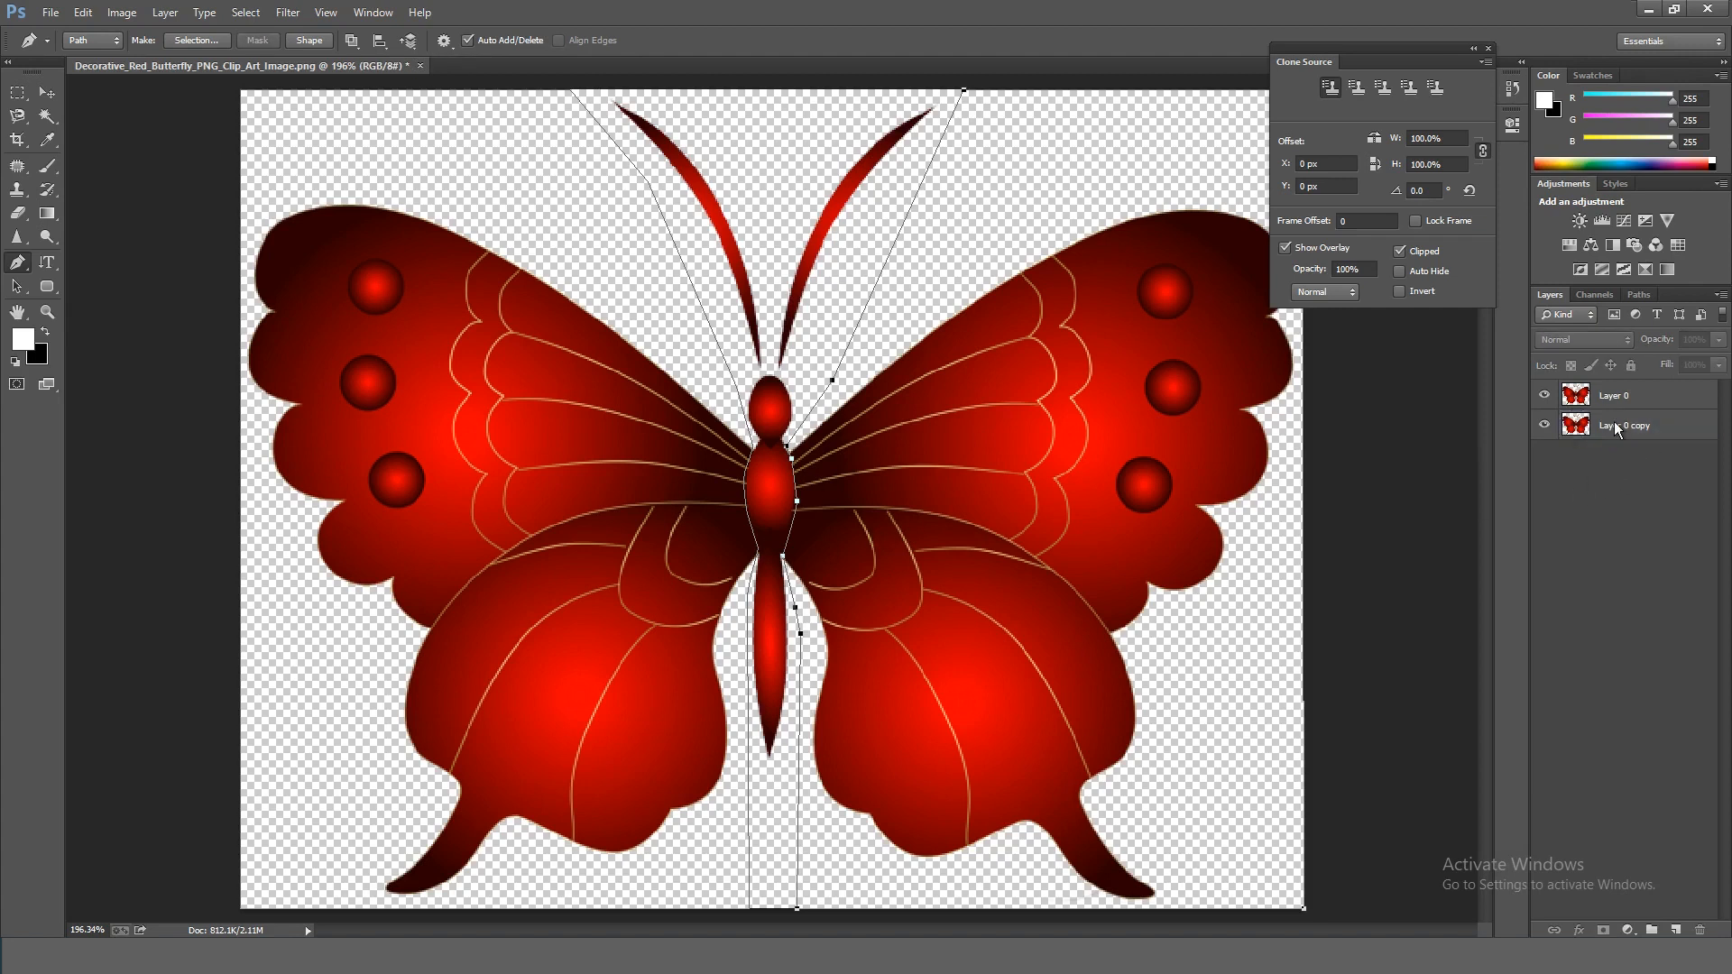
Step: Convert the wing paths into a selection with Layer 0 as the active layer
click(1621, 397)
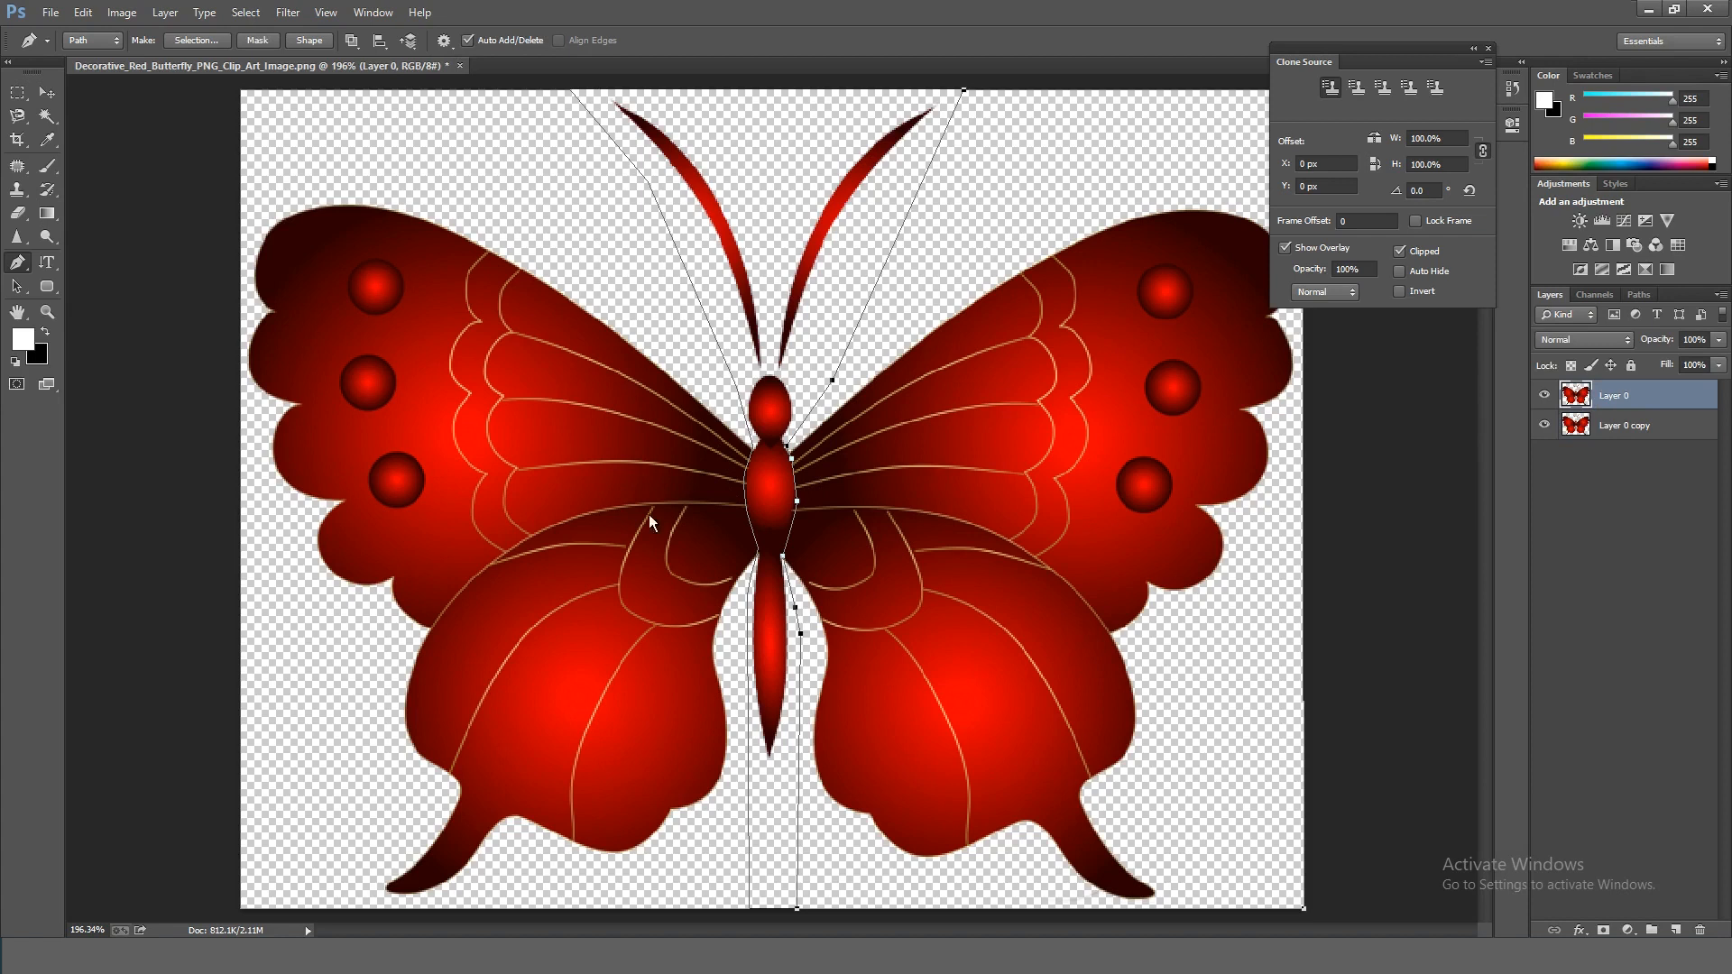
key(ctrl+minus)
key(ctrl+plus)
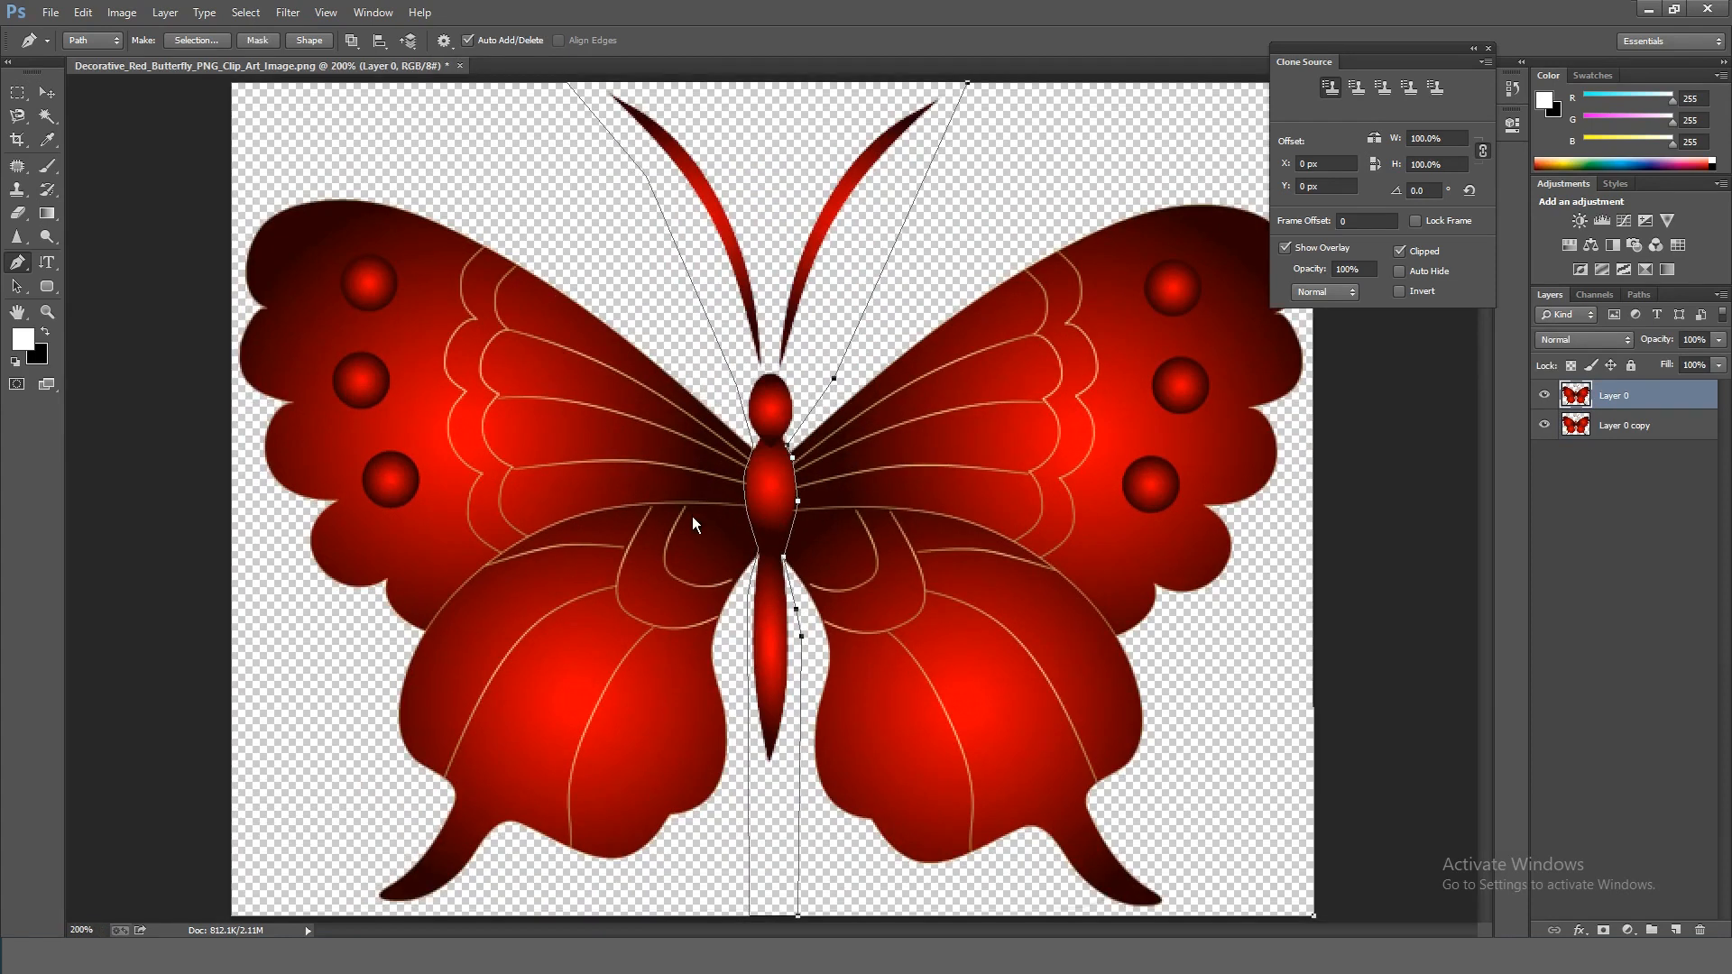
key(ctrl+minus)
key(ctrl+plus)
key(v)
key(ctrl+minus)
key(ctrl+Return)
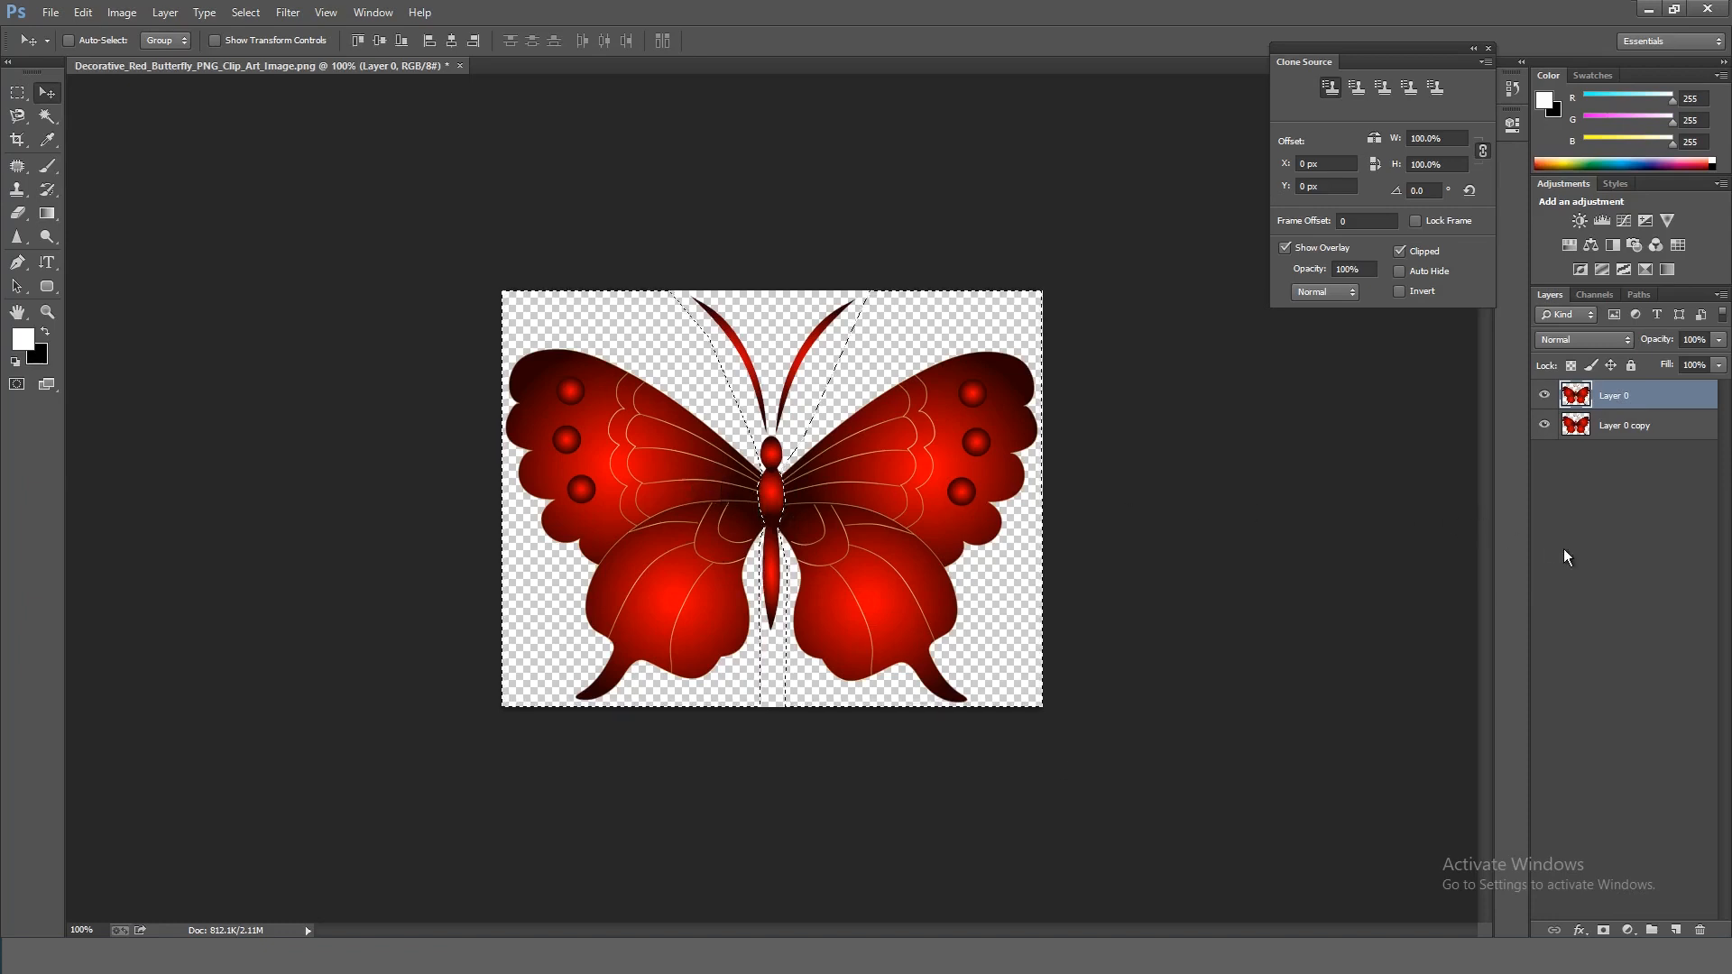
Step: Narrow the selected wings on Layer 0 symmetrically about the body to about 82% width
key(ctrl+t)
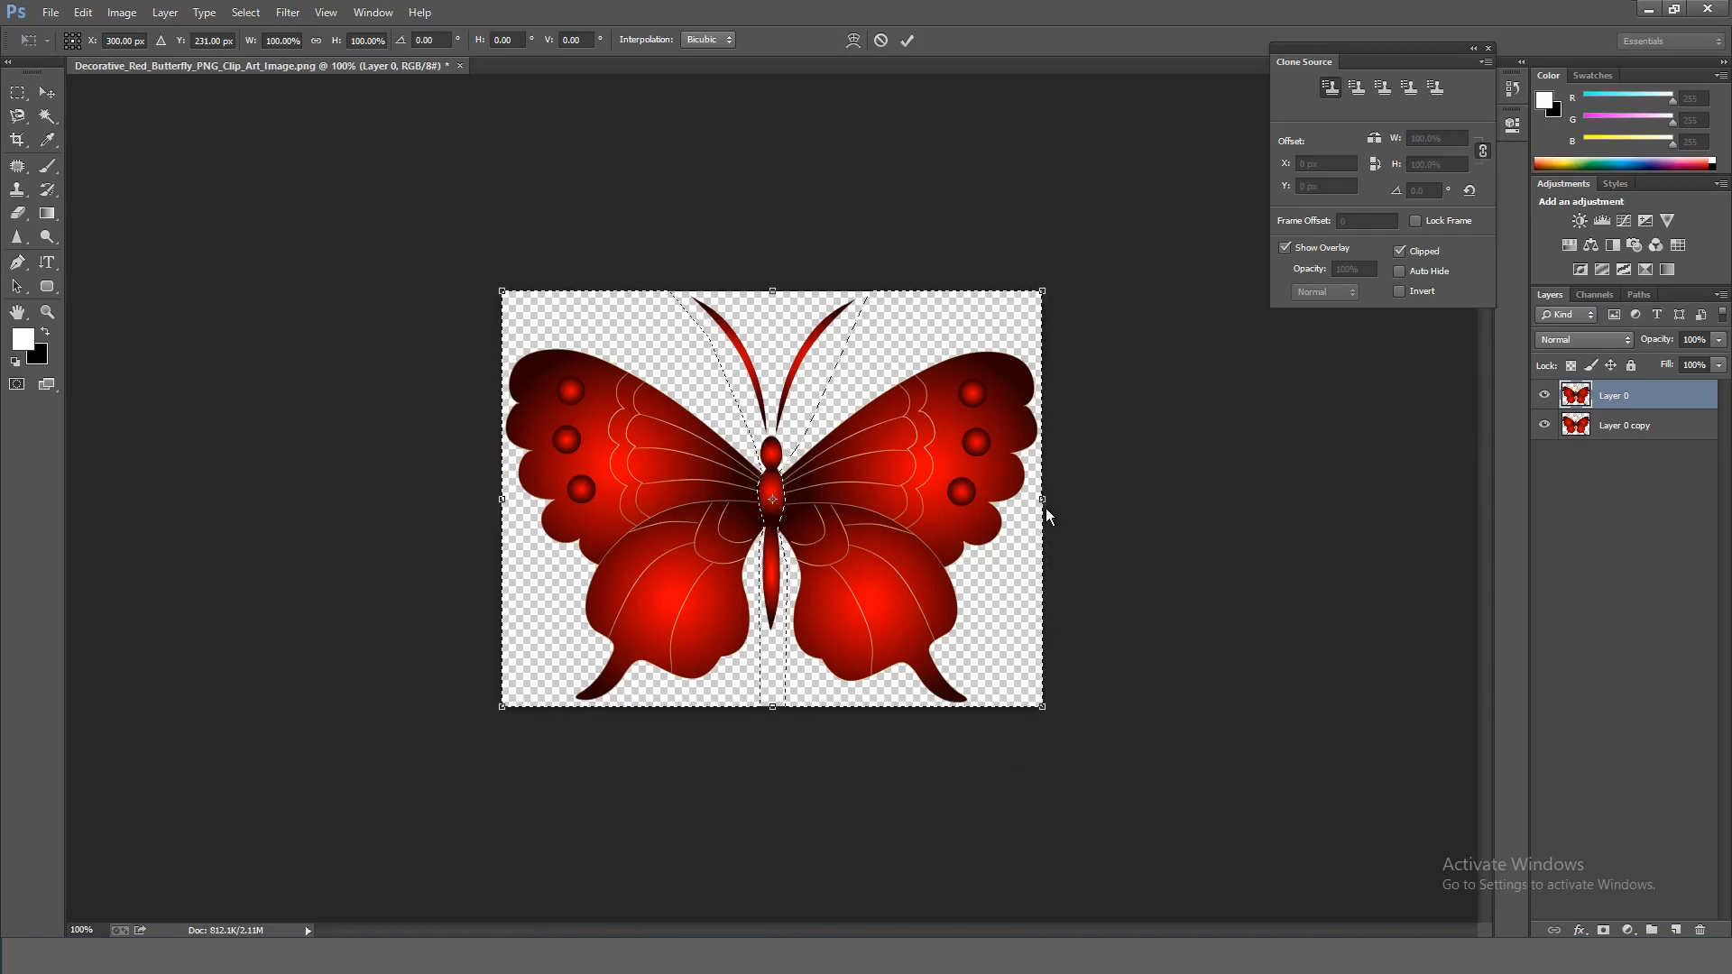
drag(1041, 499, 989, 503)
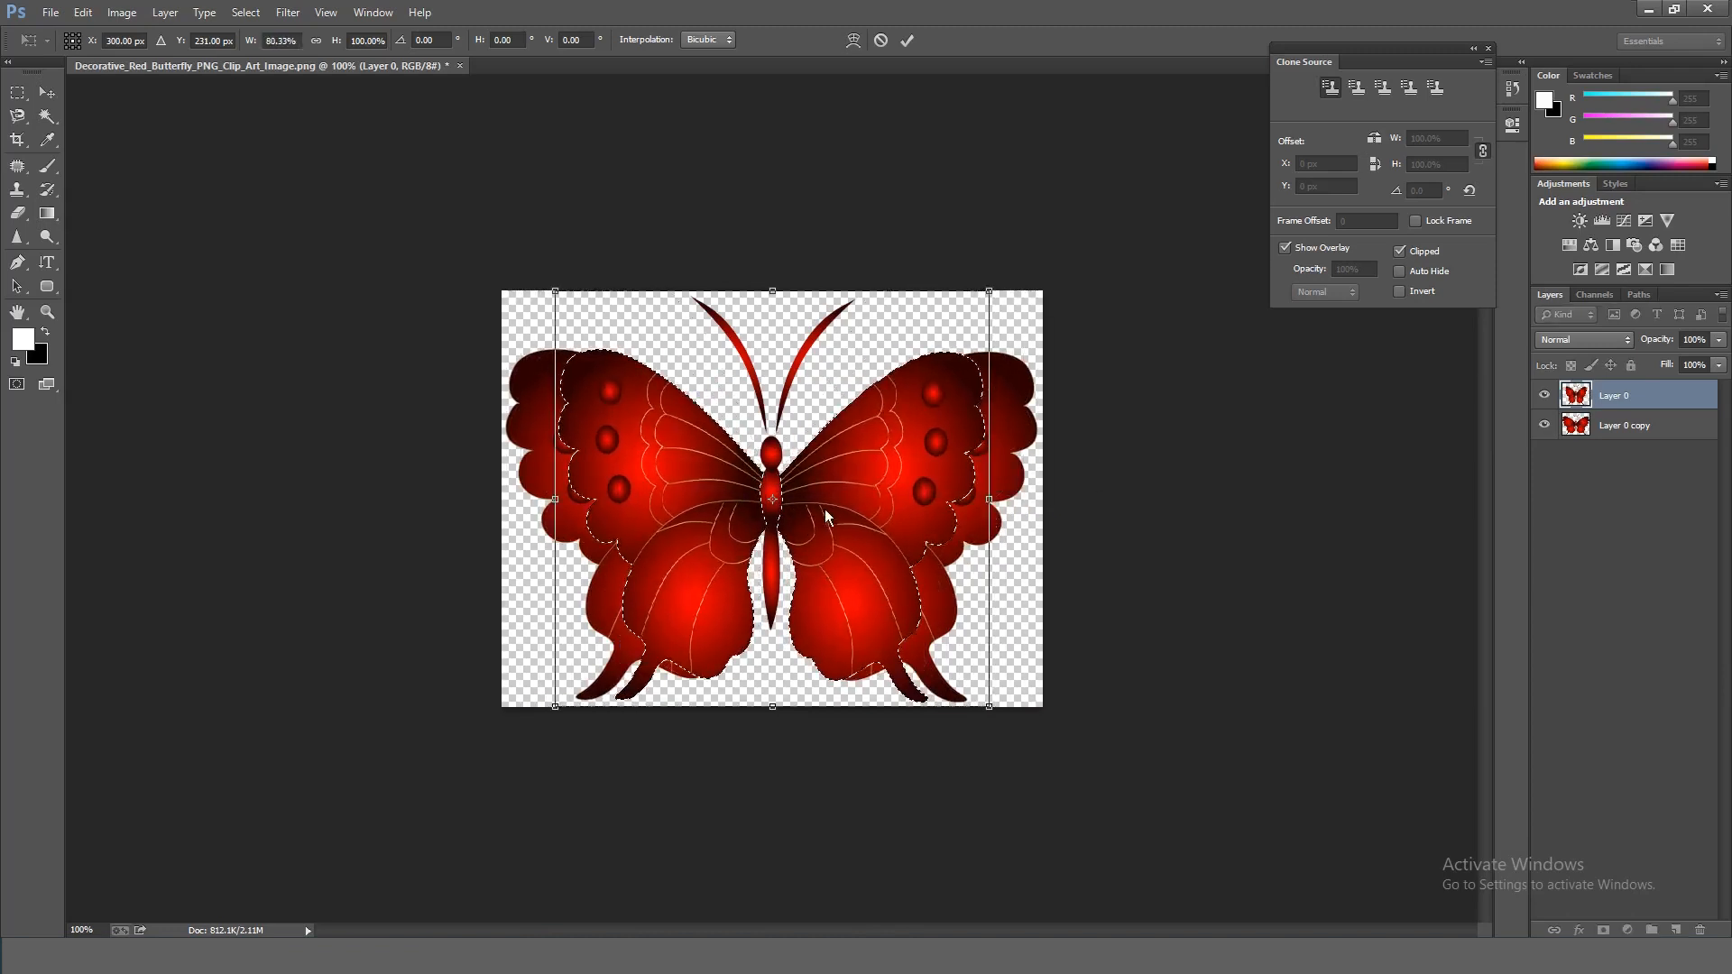
mouse_move(988, 505)
mouse_down()
mouse_move(1009, 497)
mouse_move(982, 489)
mouse_move(996, 507)
mouse_up()
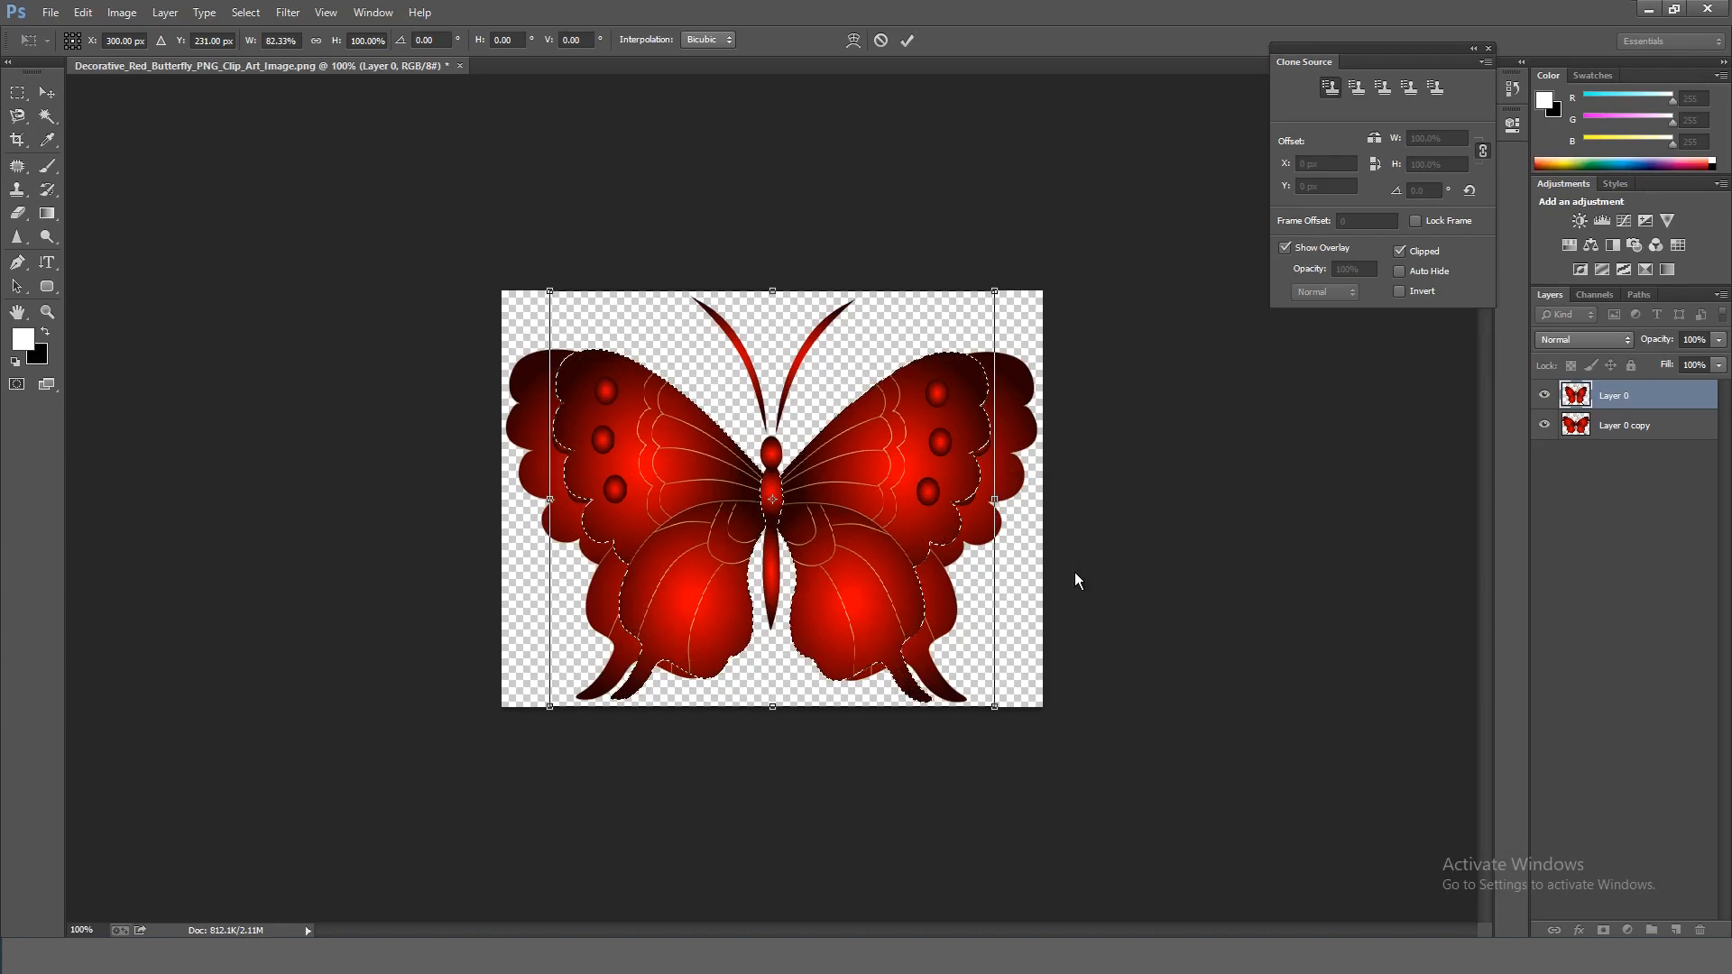
key(Return)
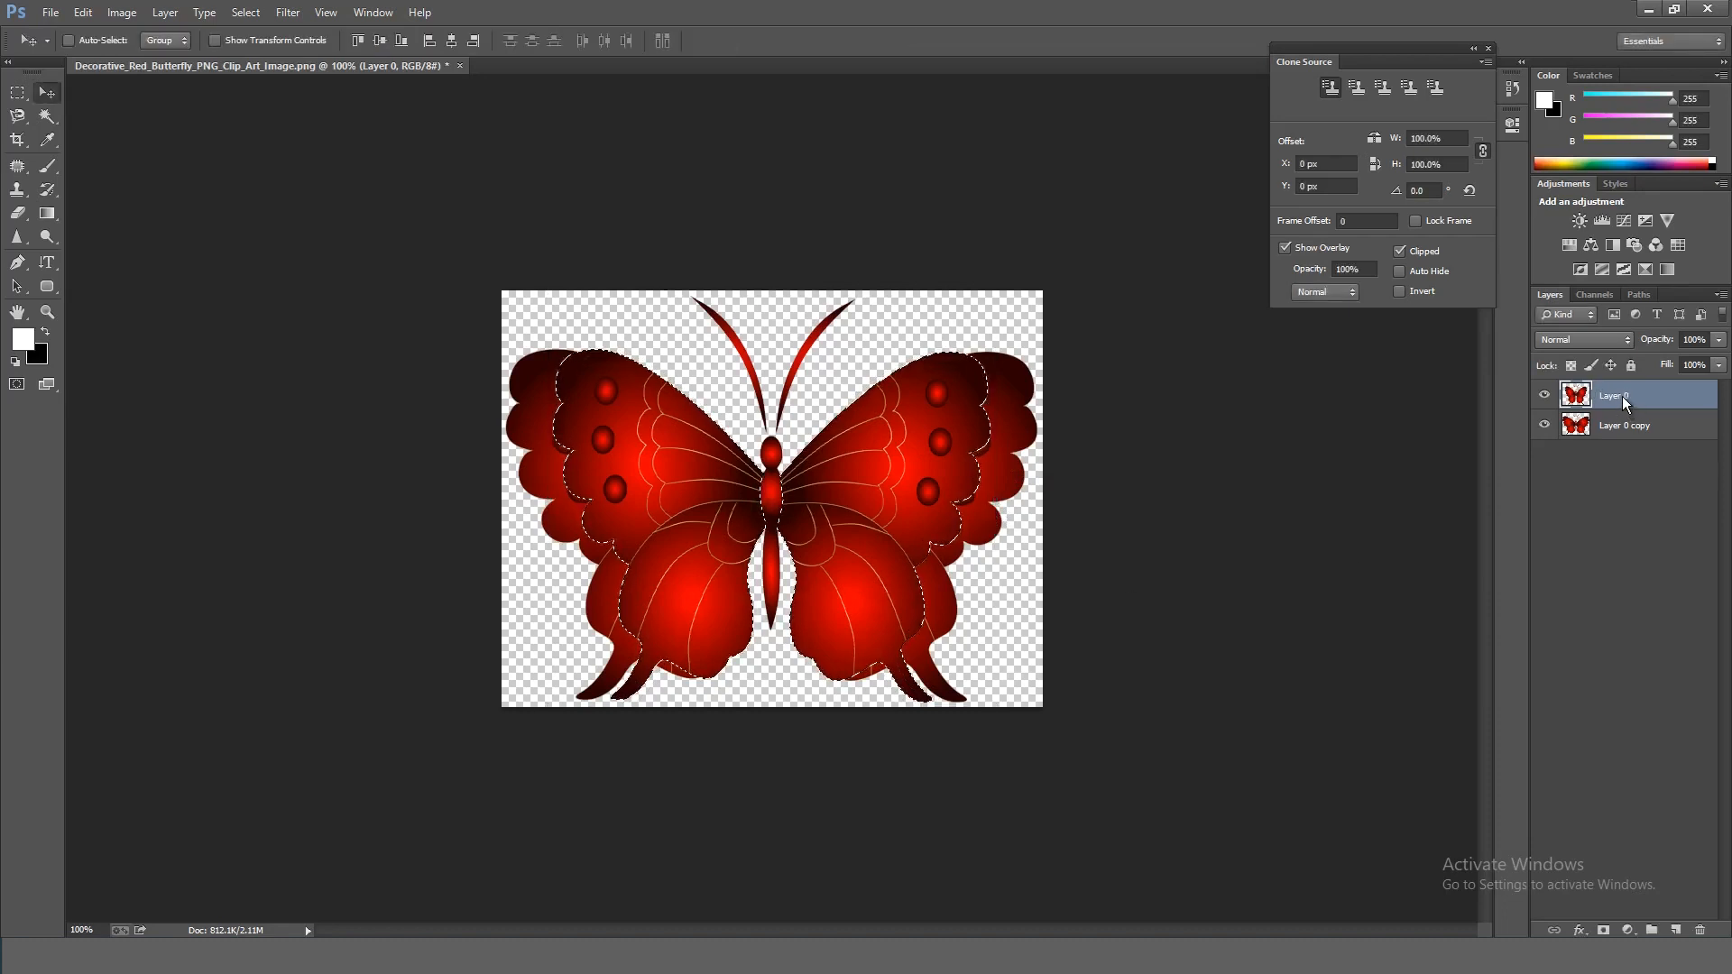
Step: Duplicate Layer 0 above itself and rename the three layers 01, 02 and 03 from bottom to top
mouse_move(1613, 393)
mouse_down()
mouse_move(1612, 476)
mouse_move(1616, 387)
mouse_up()
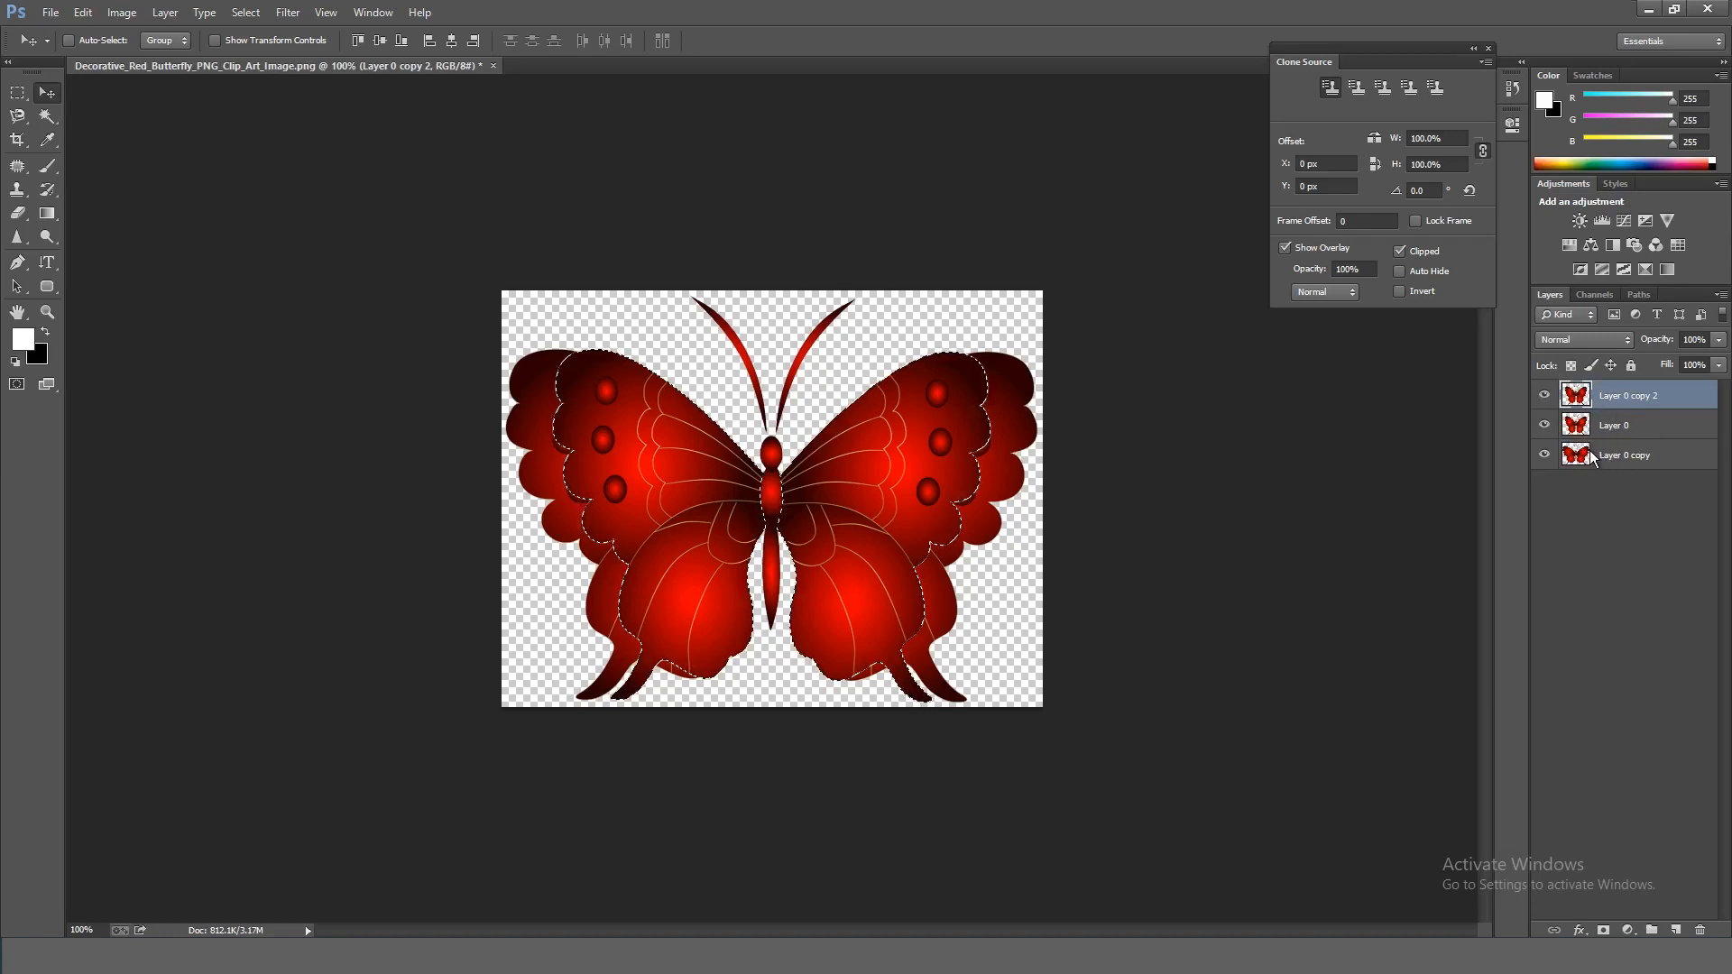
click(1617, 456)
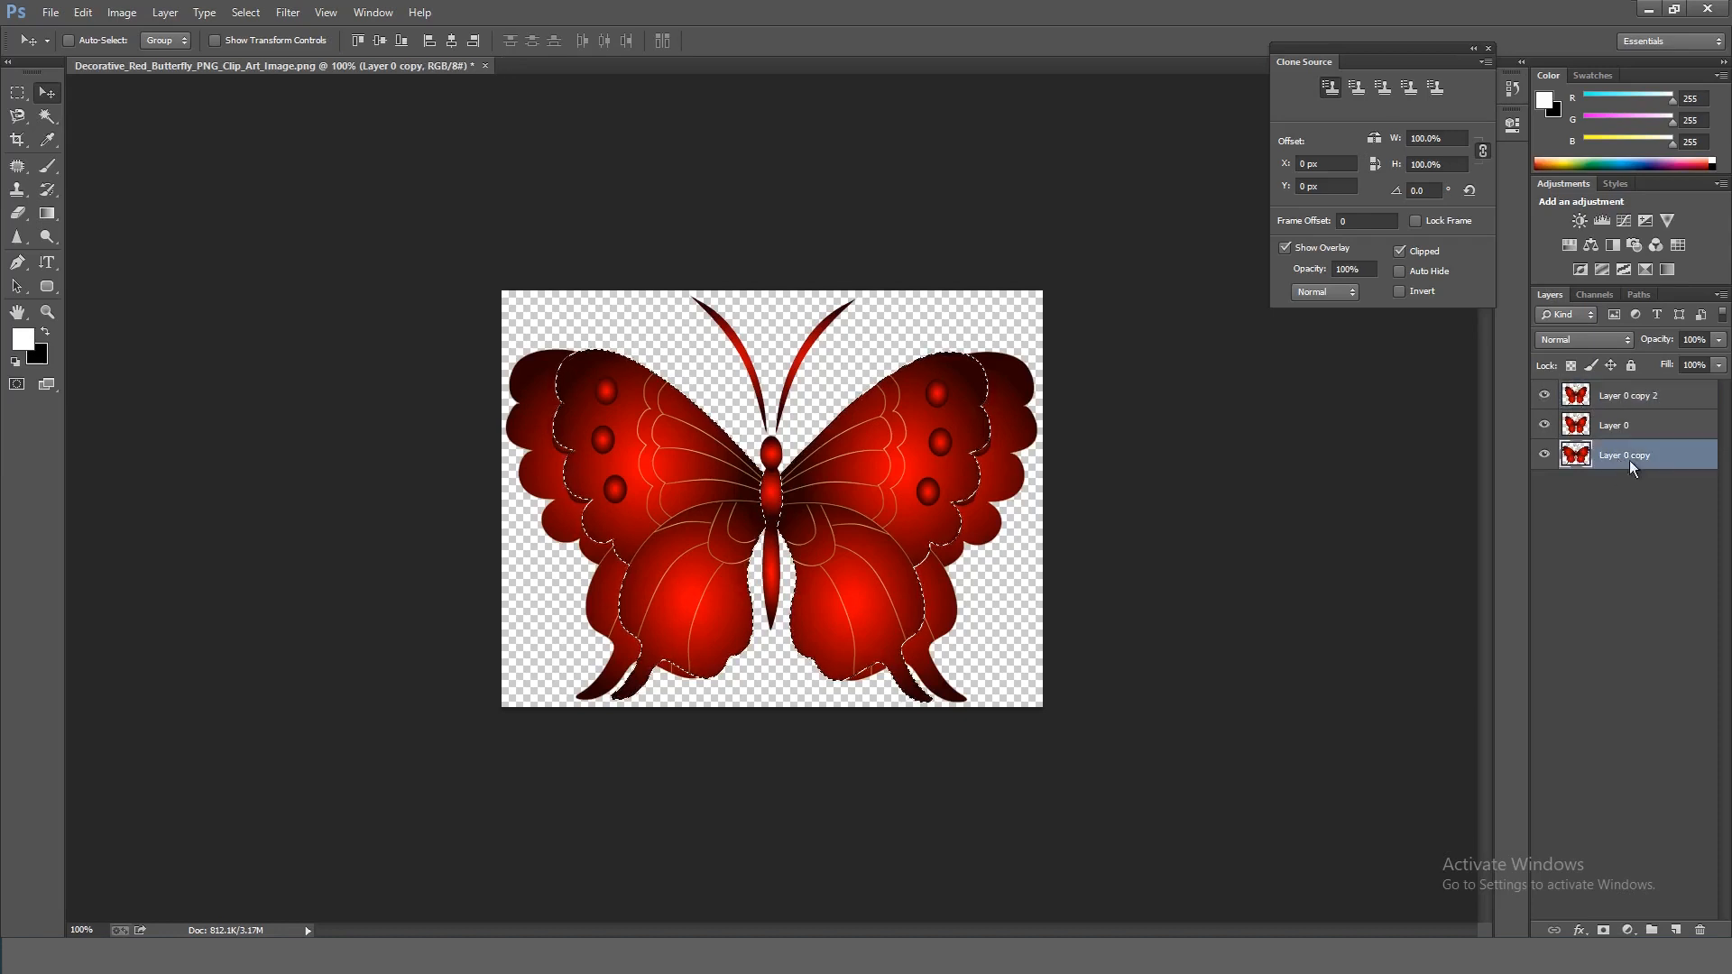
text(01)
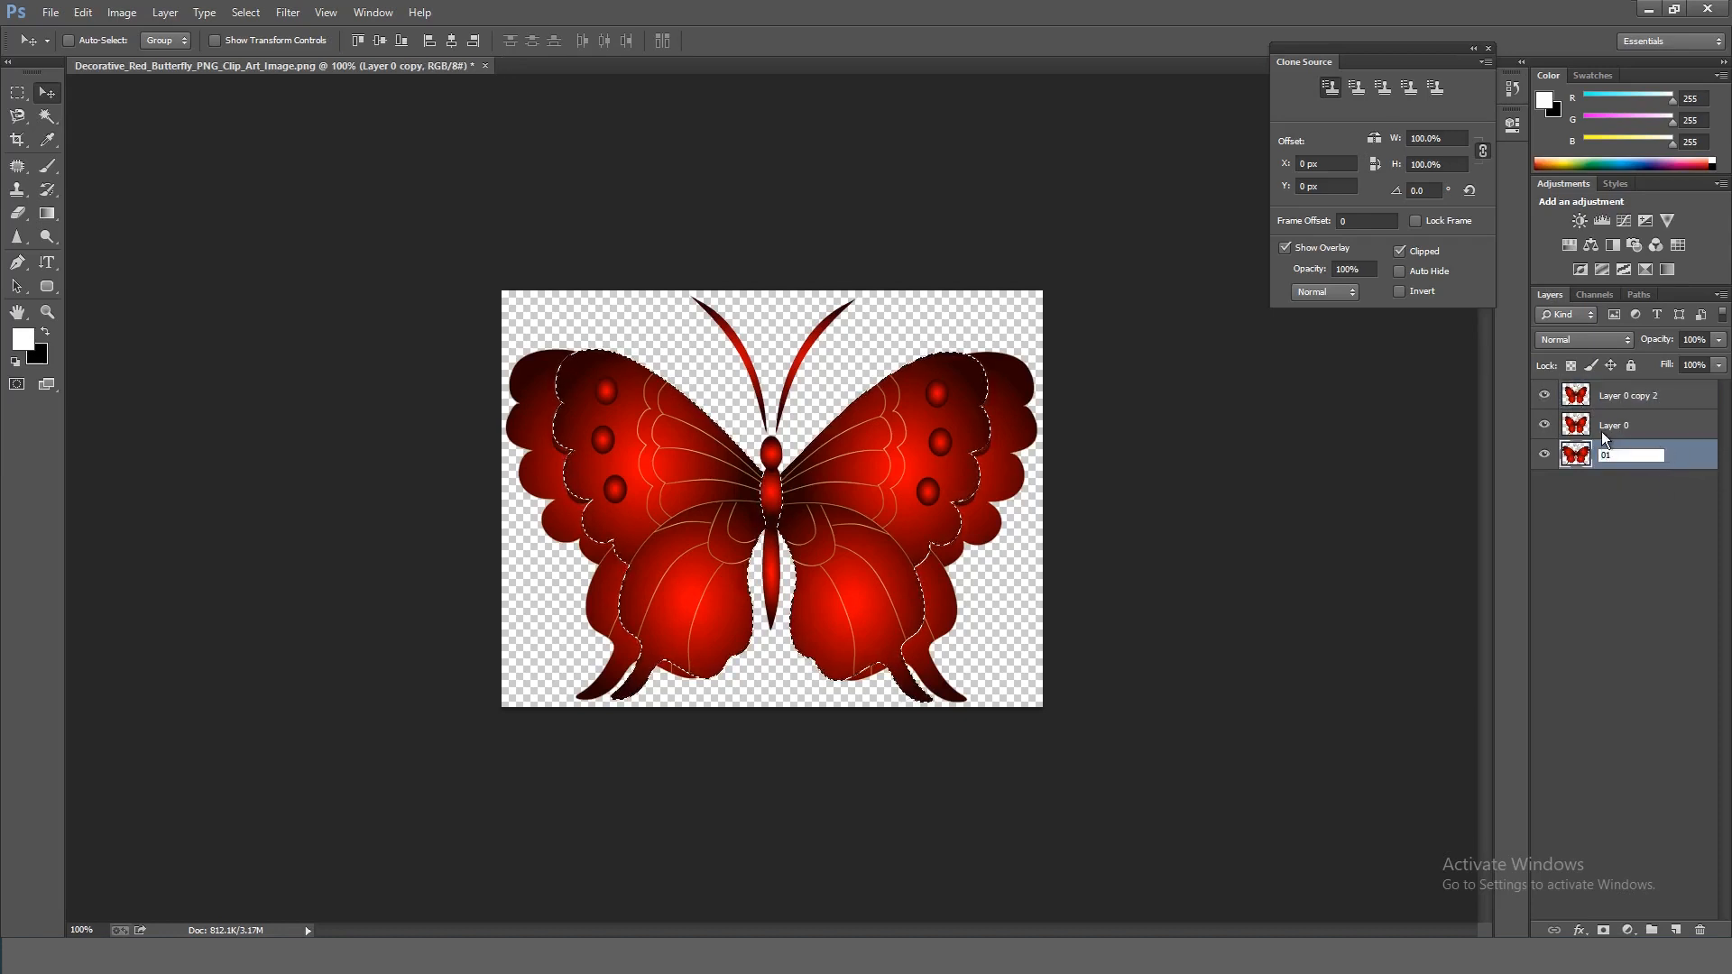
click(1616, 425)
double_click(1616, 425)
text(02)
key(shift+Tab)
text(03)
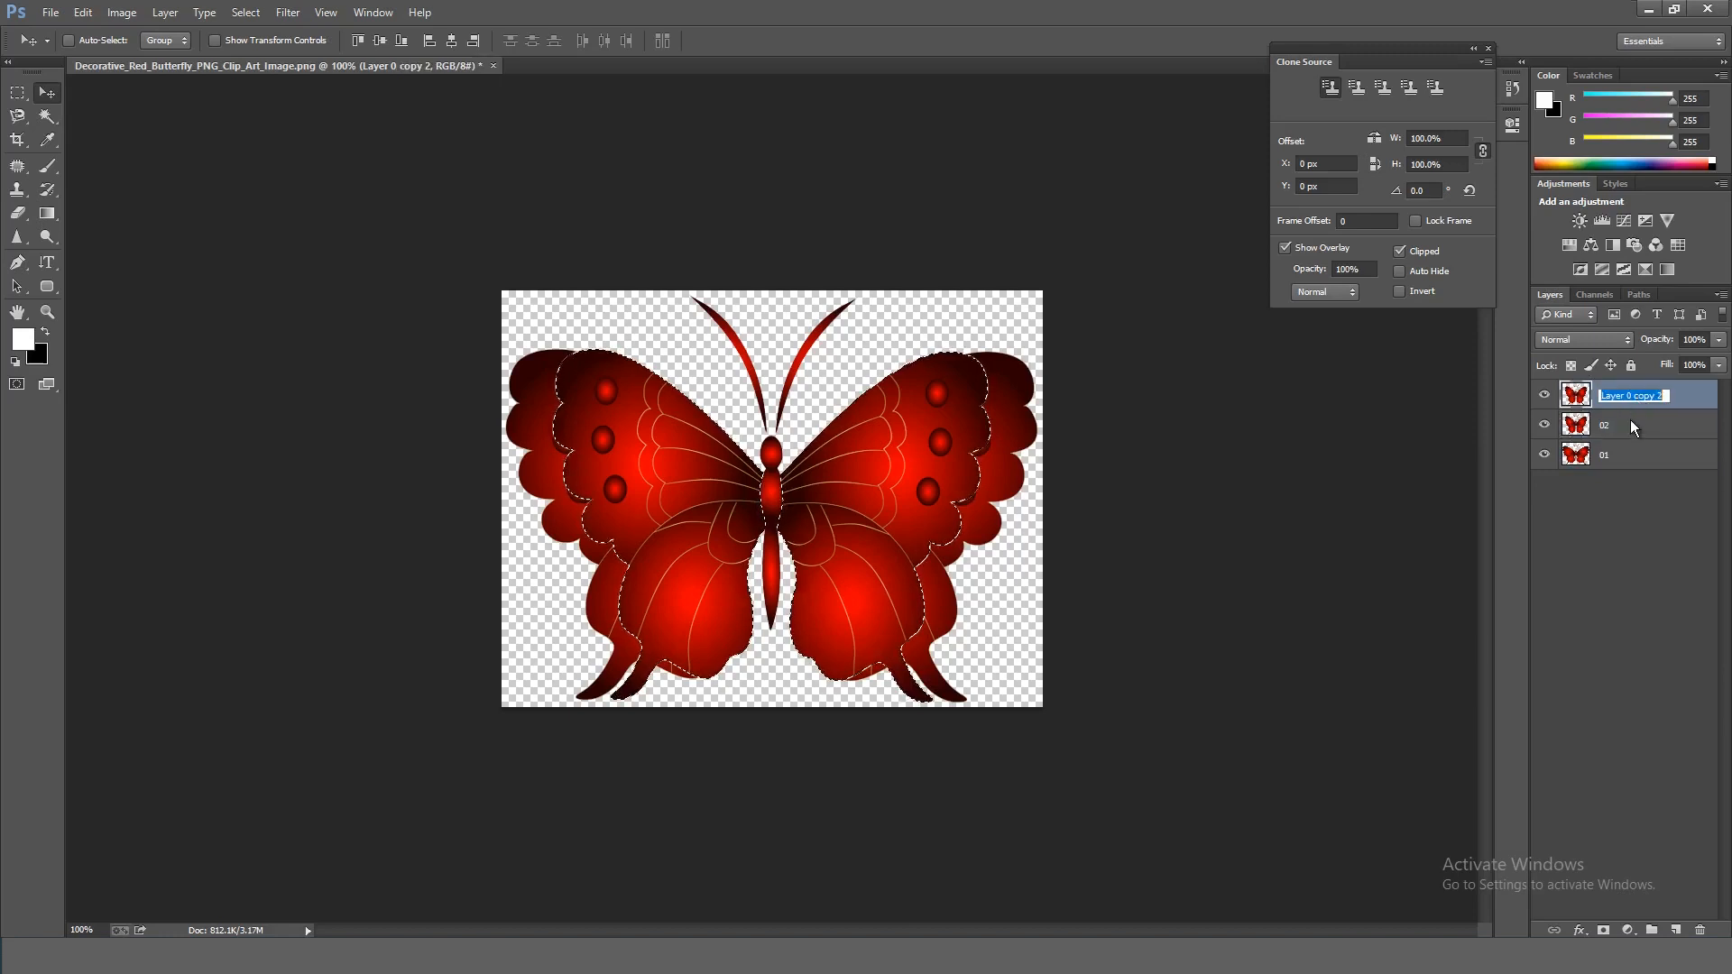
key(Return)
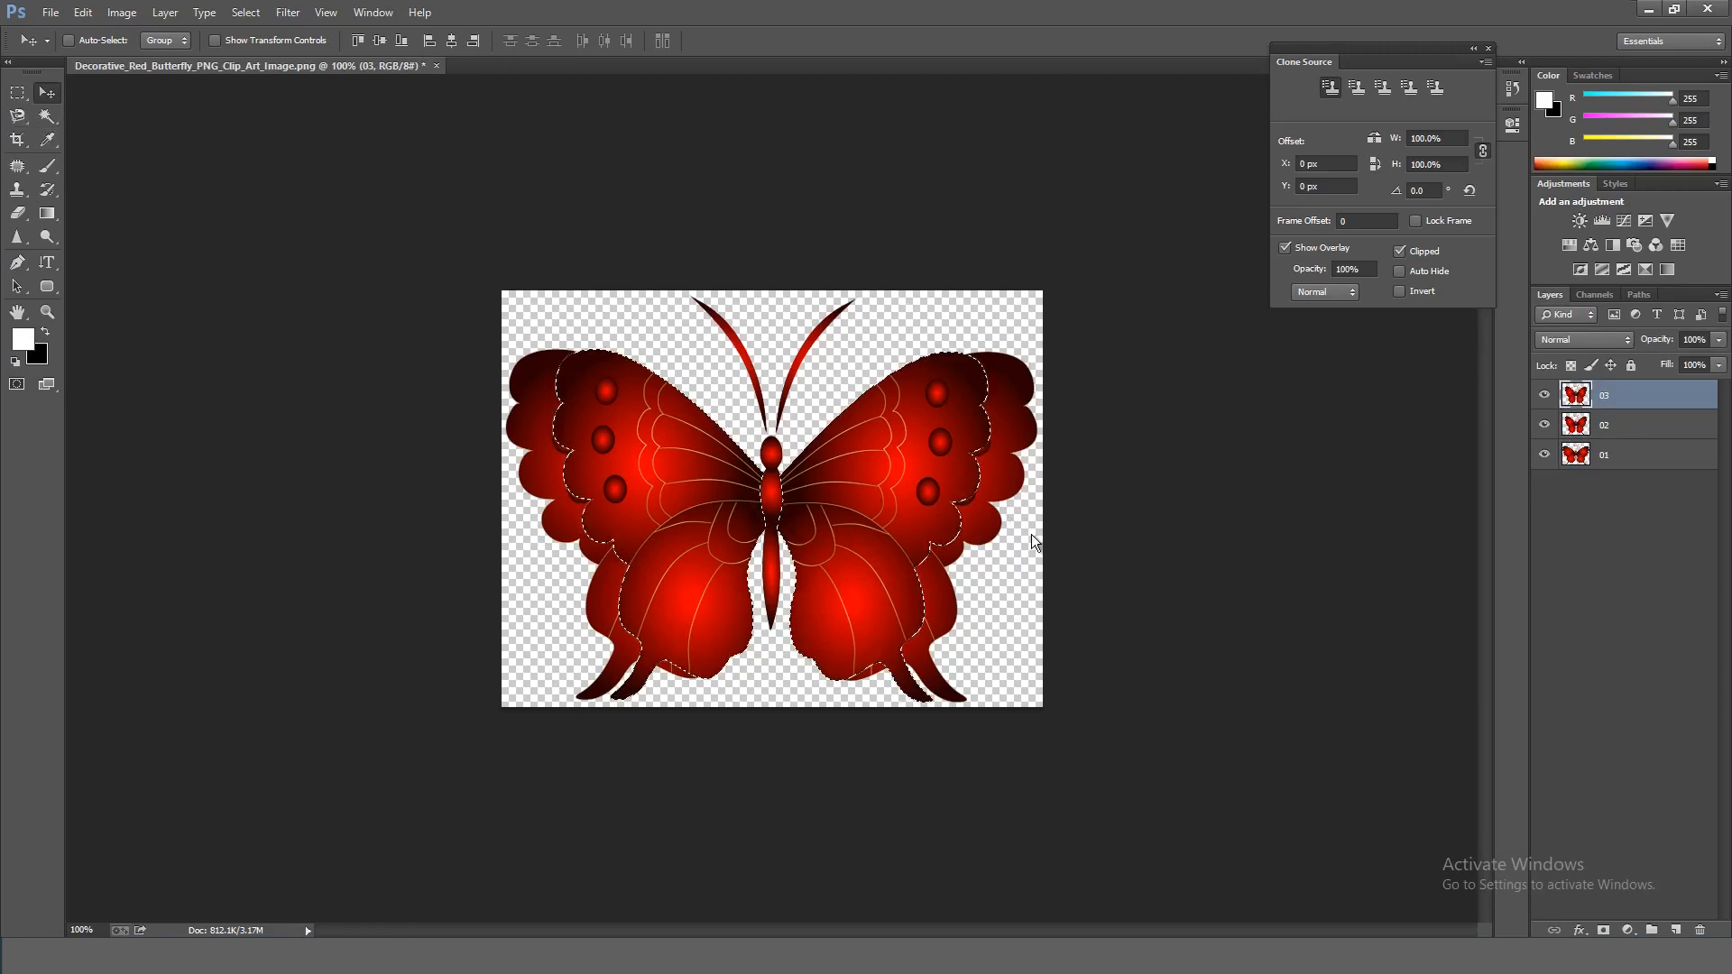
Step: Narrow the wings on layer 03 symmetrically about the body to about 82% width
key(ctrl+t)
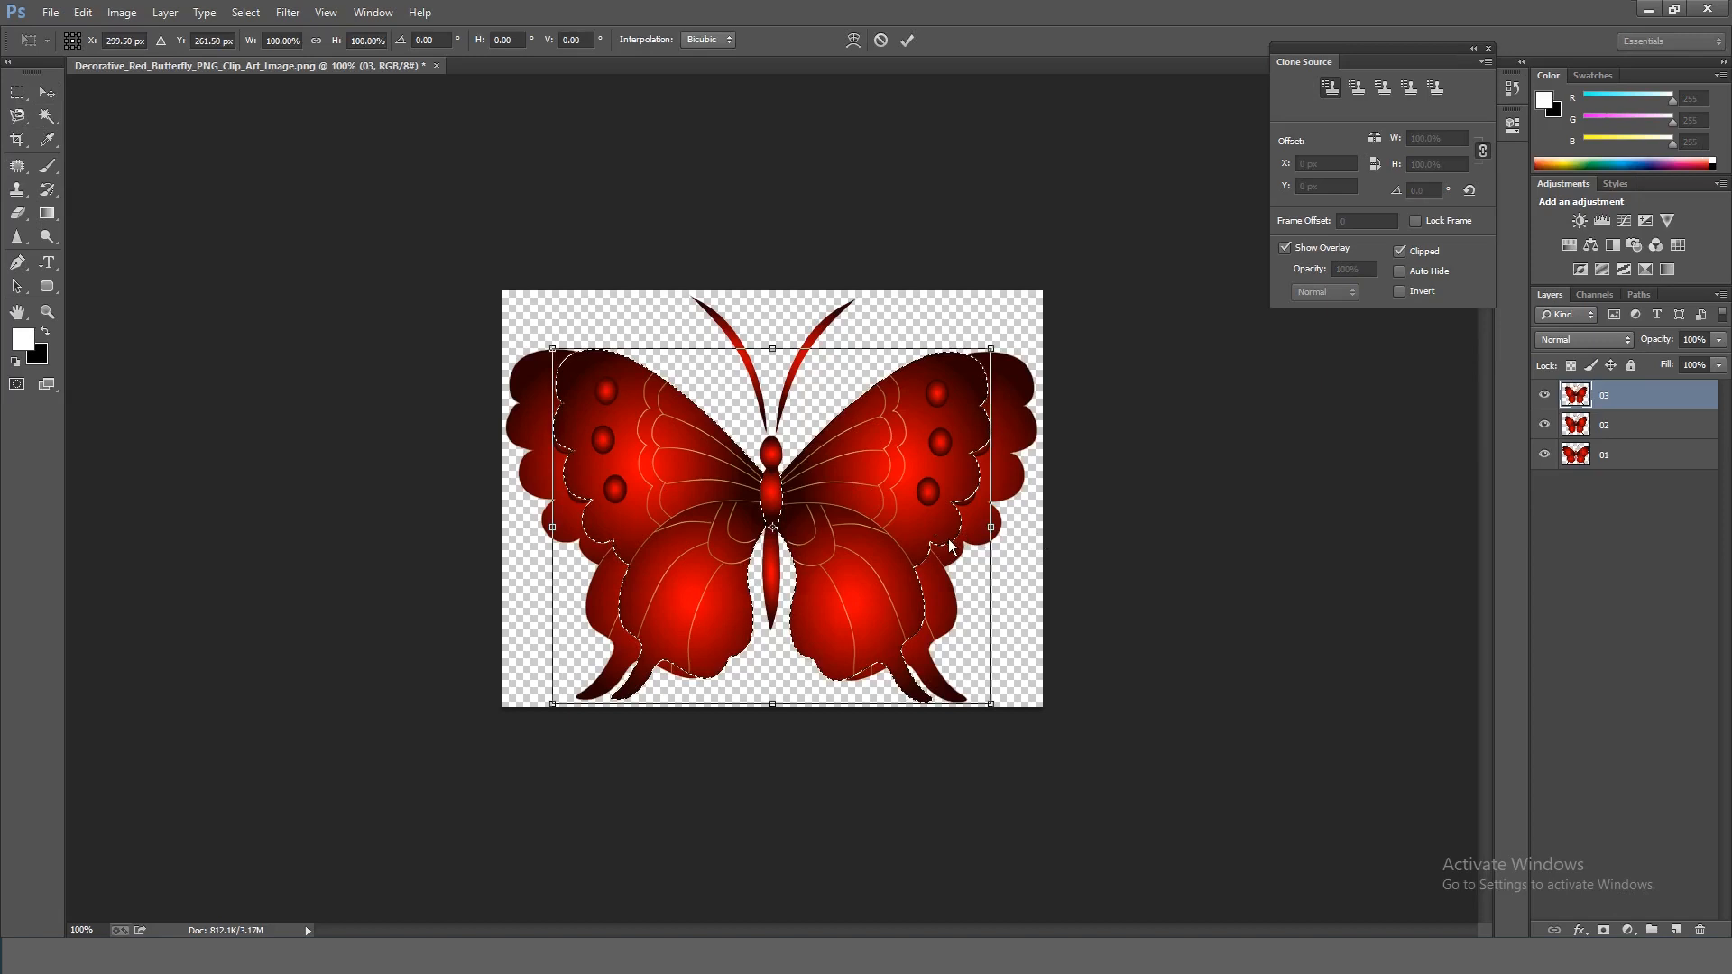
drag(993, 529, 953, 529)
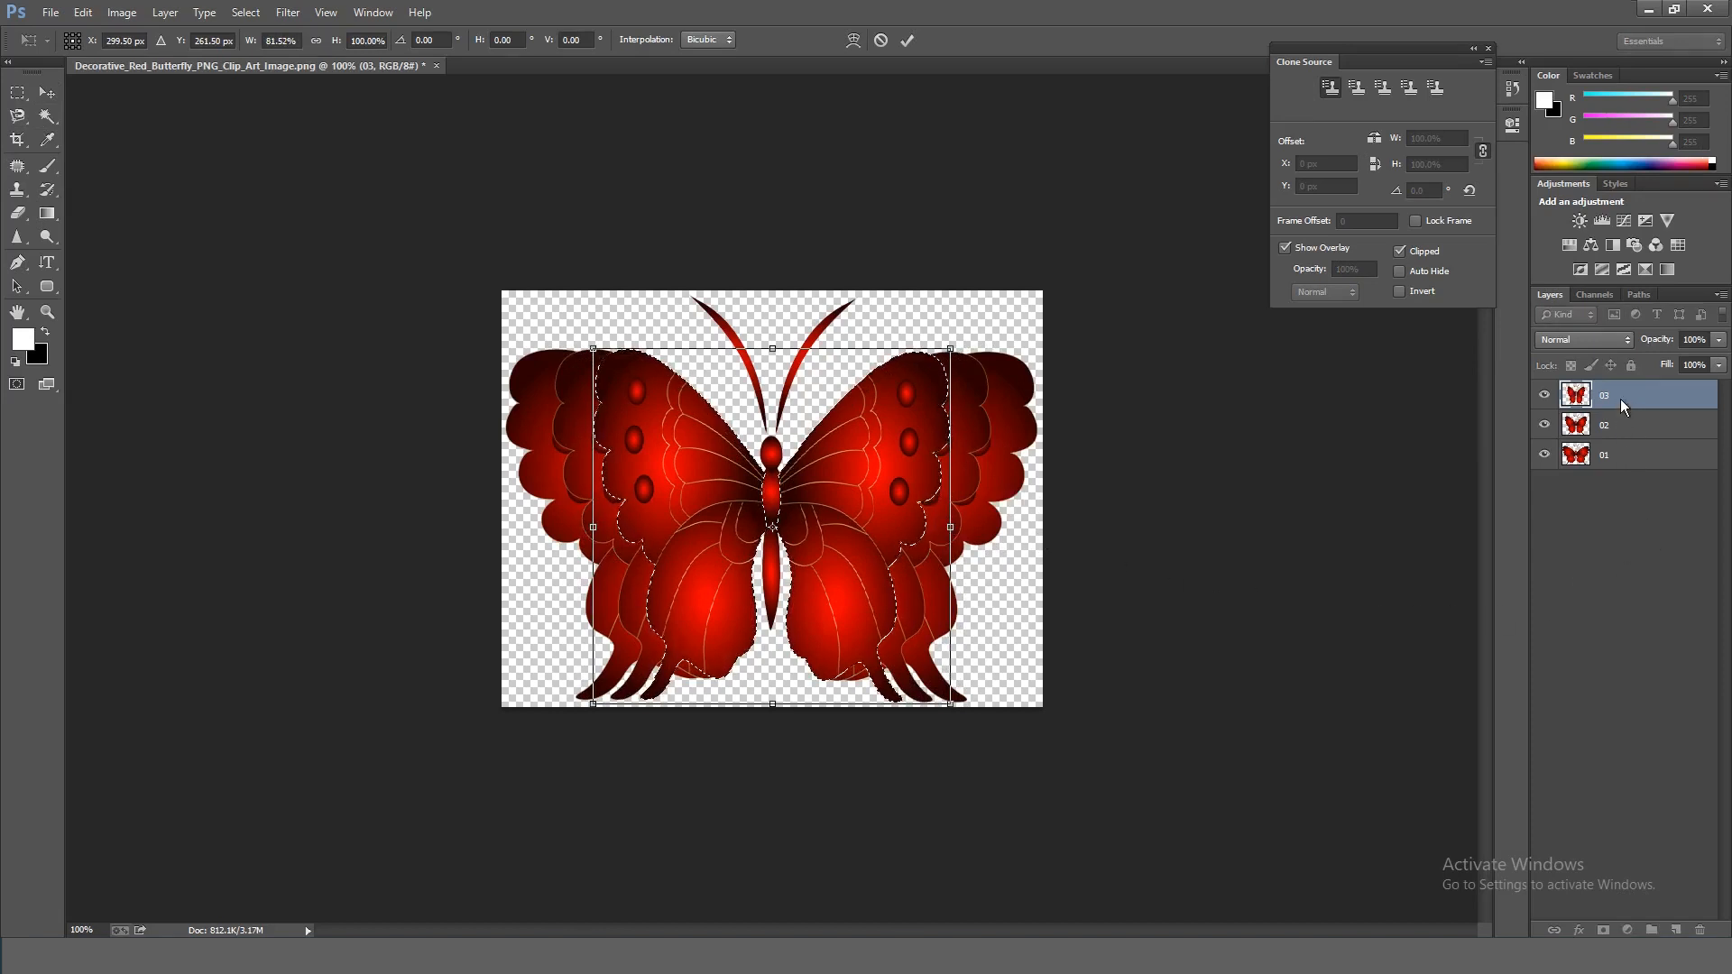
key(Return)
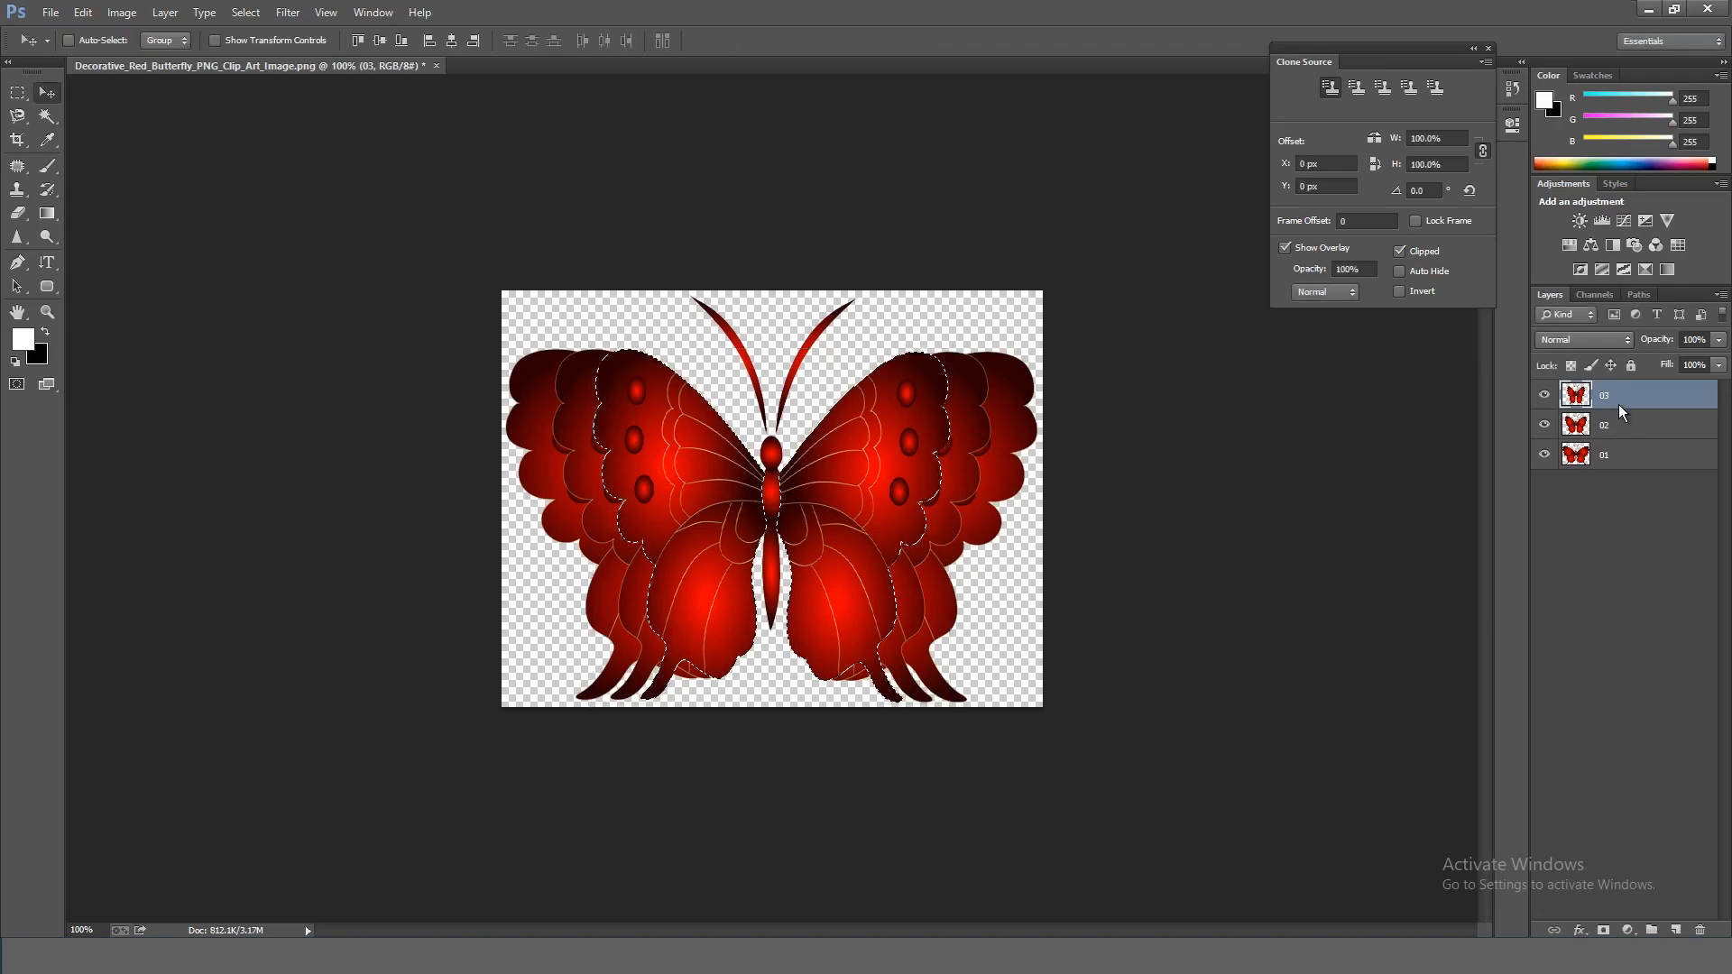
Step: Duplicate layer 03, rename the copy 04 and place it at the top of the stack
drag(1614, 396, 1620, 413)
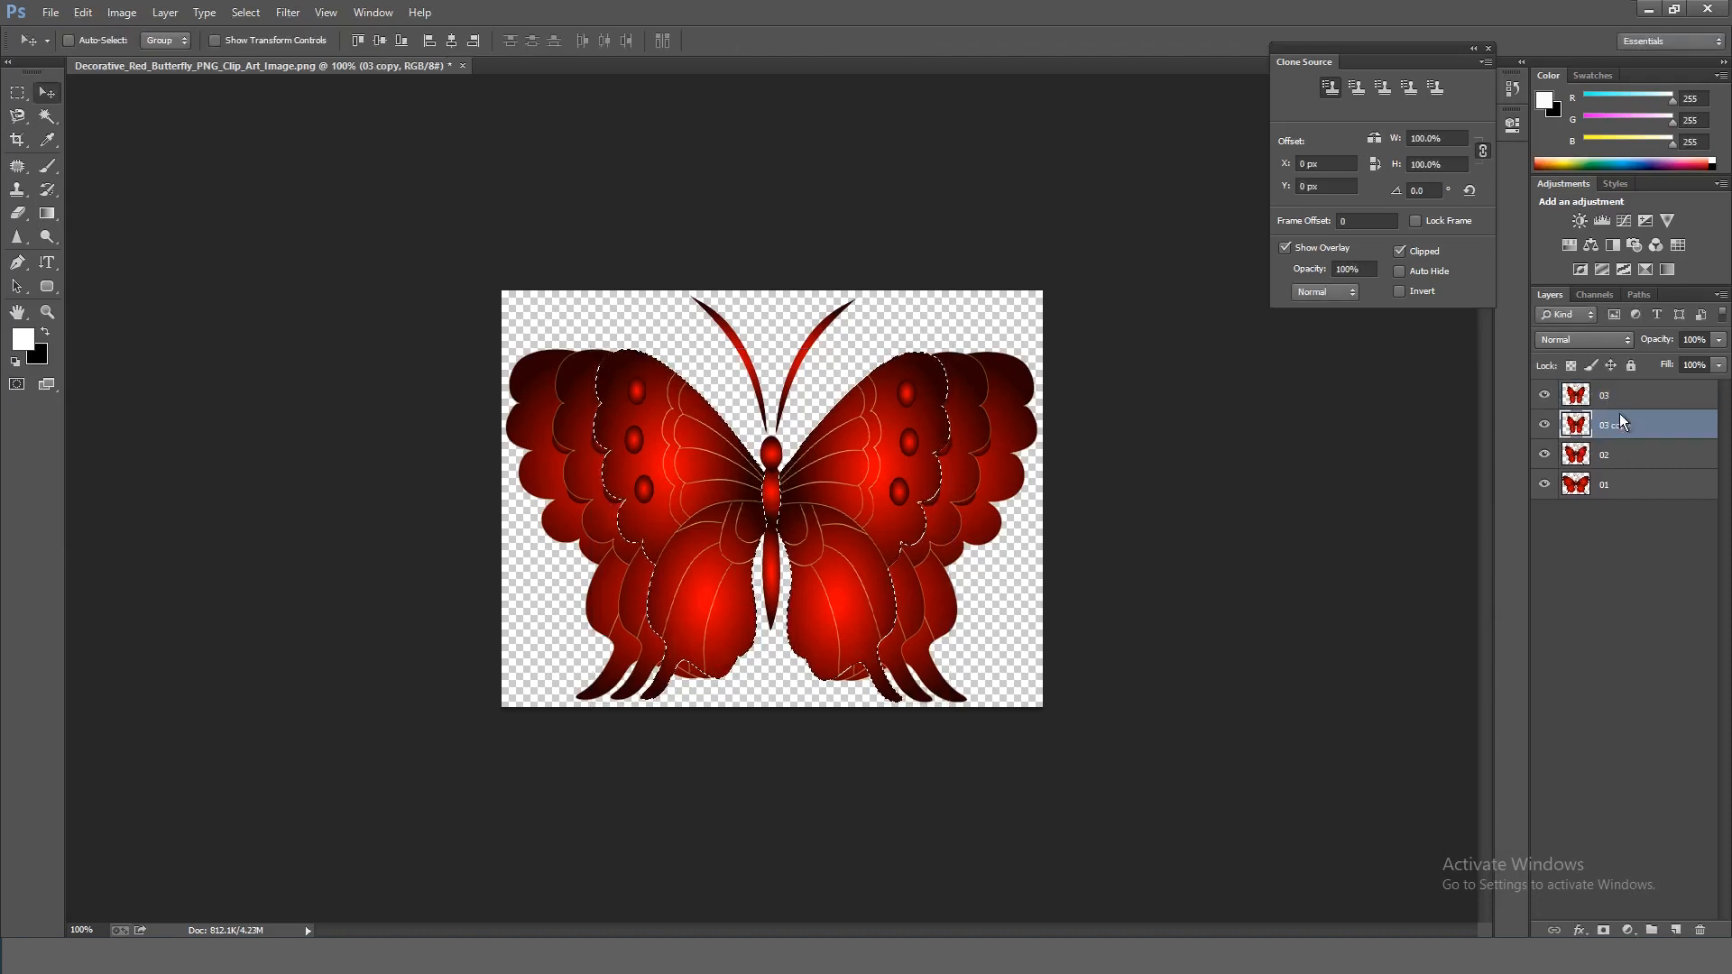
double_click(1621, 430)
text(04)
click(1598, 595)
drag(1614, 425, 1611, 394)
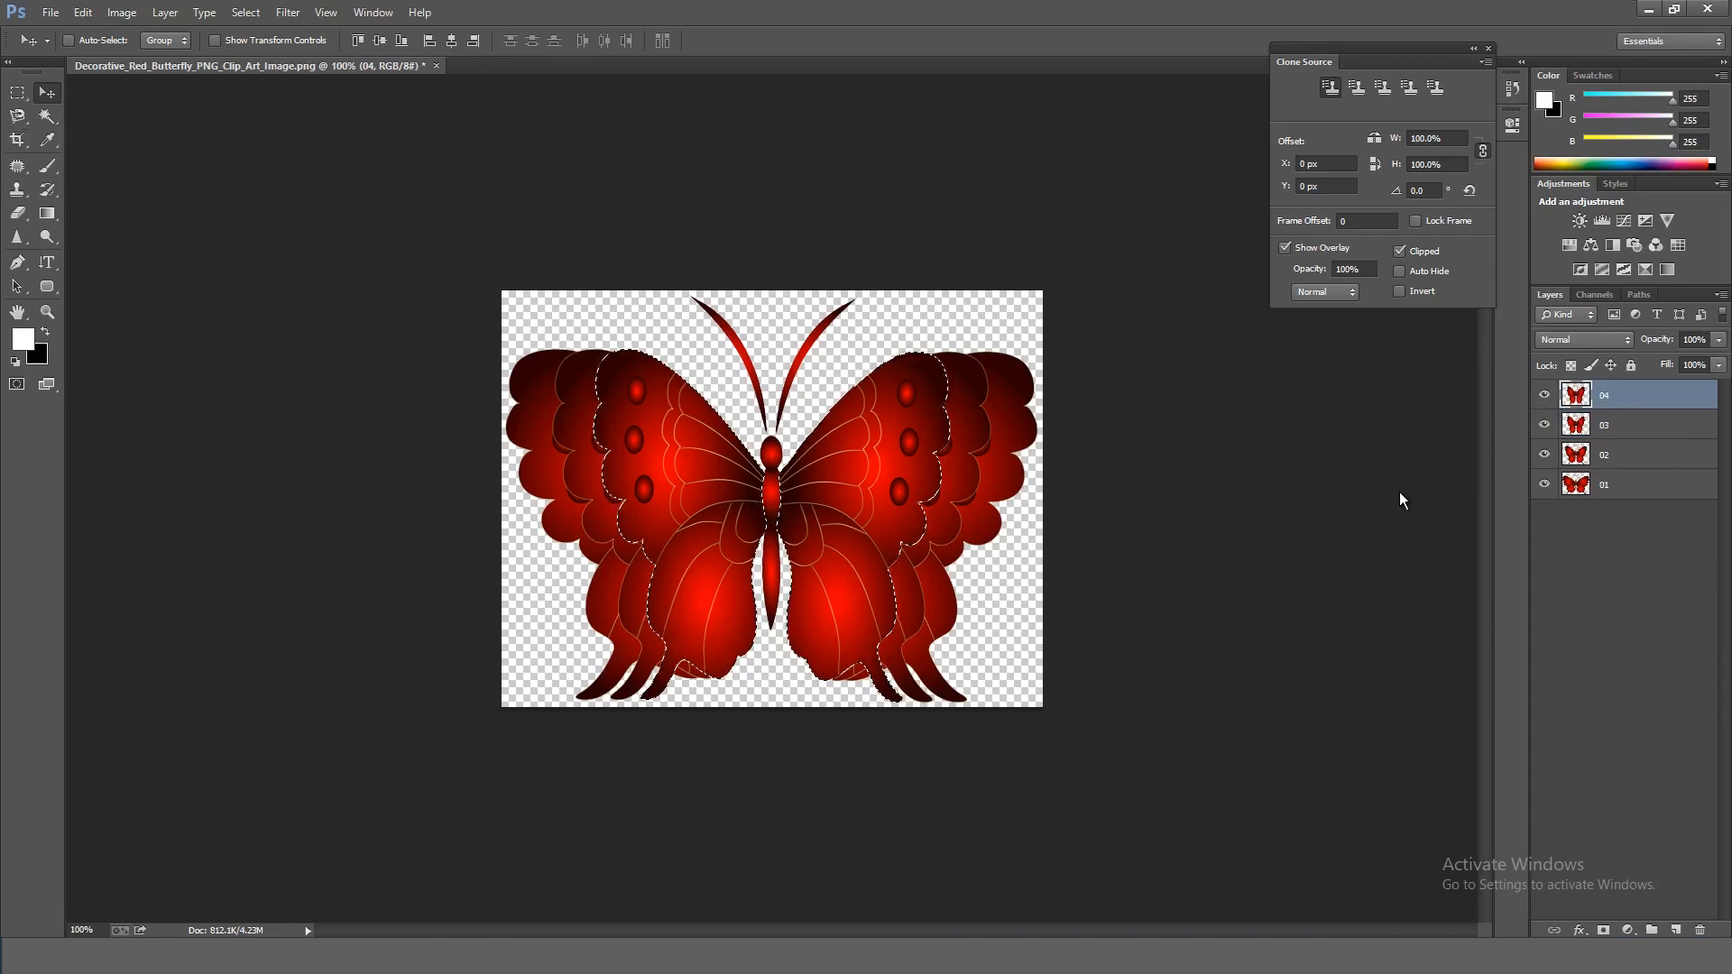
Step: Narrow the wings on layer 04 symmetrically about the body to about 77% width
key(ctrl+t)
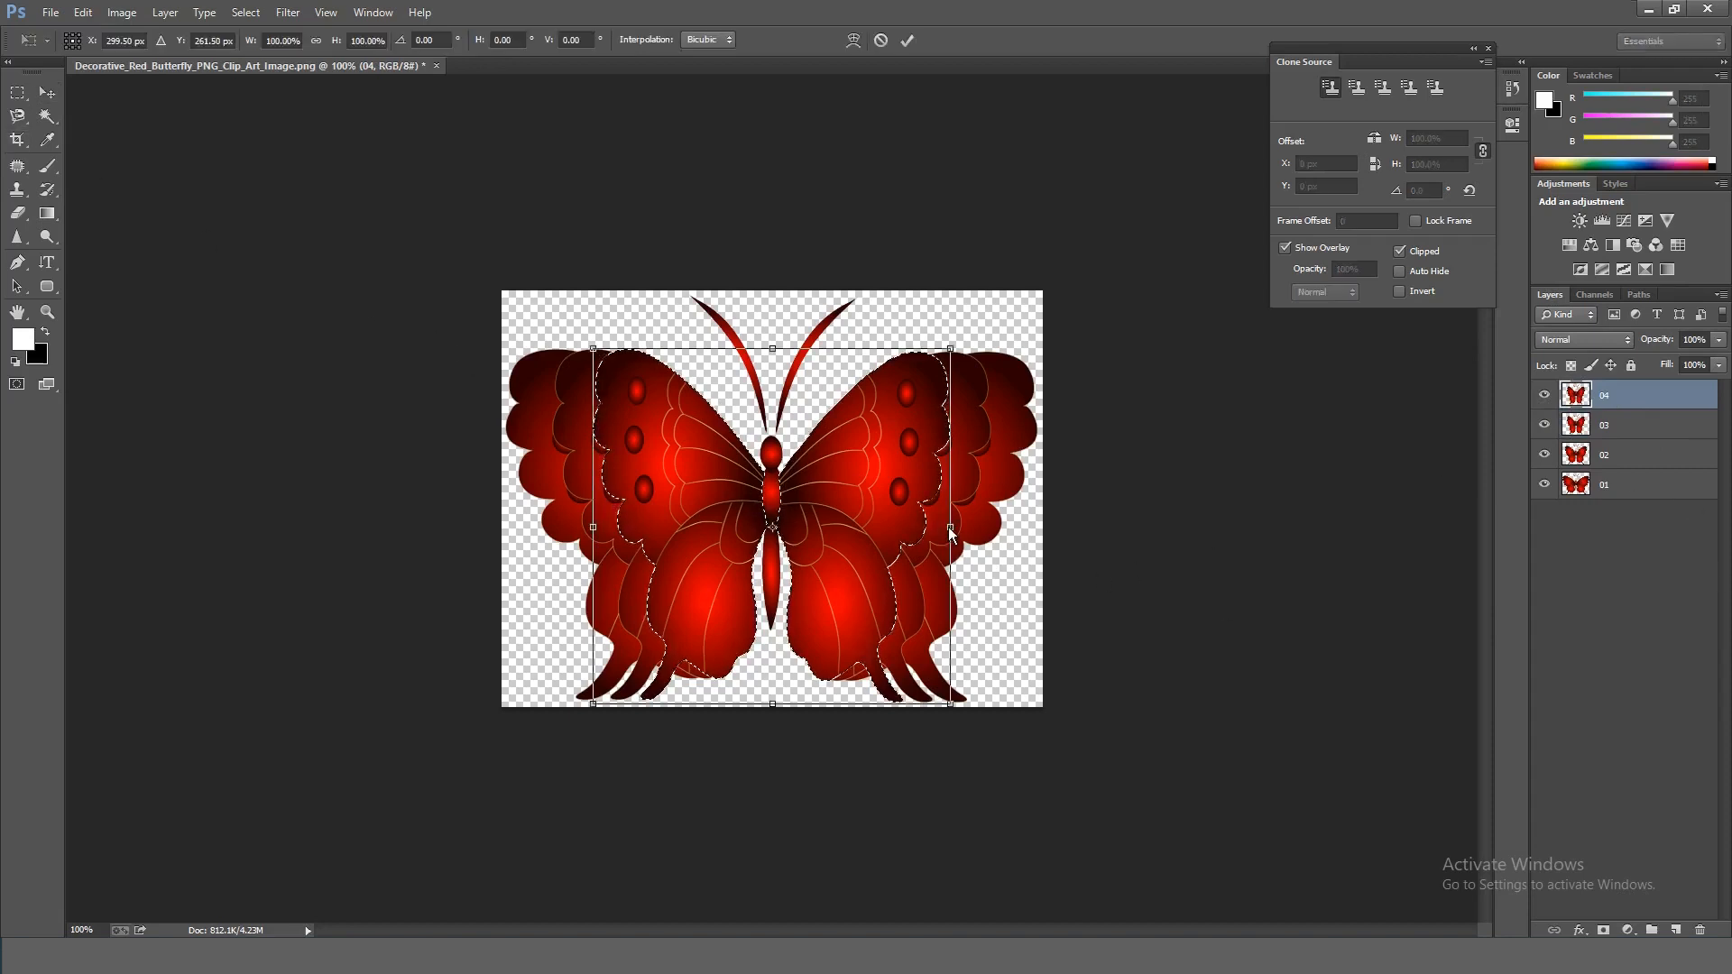
drag(950, 526, 908, 530)
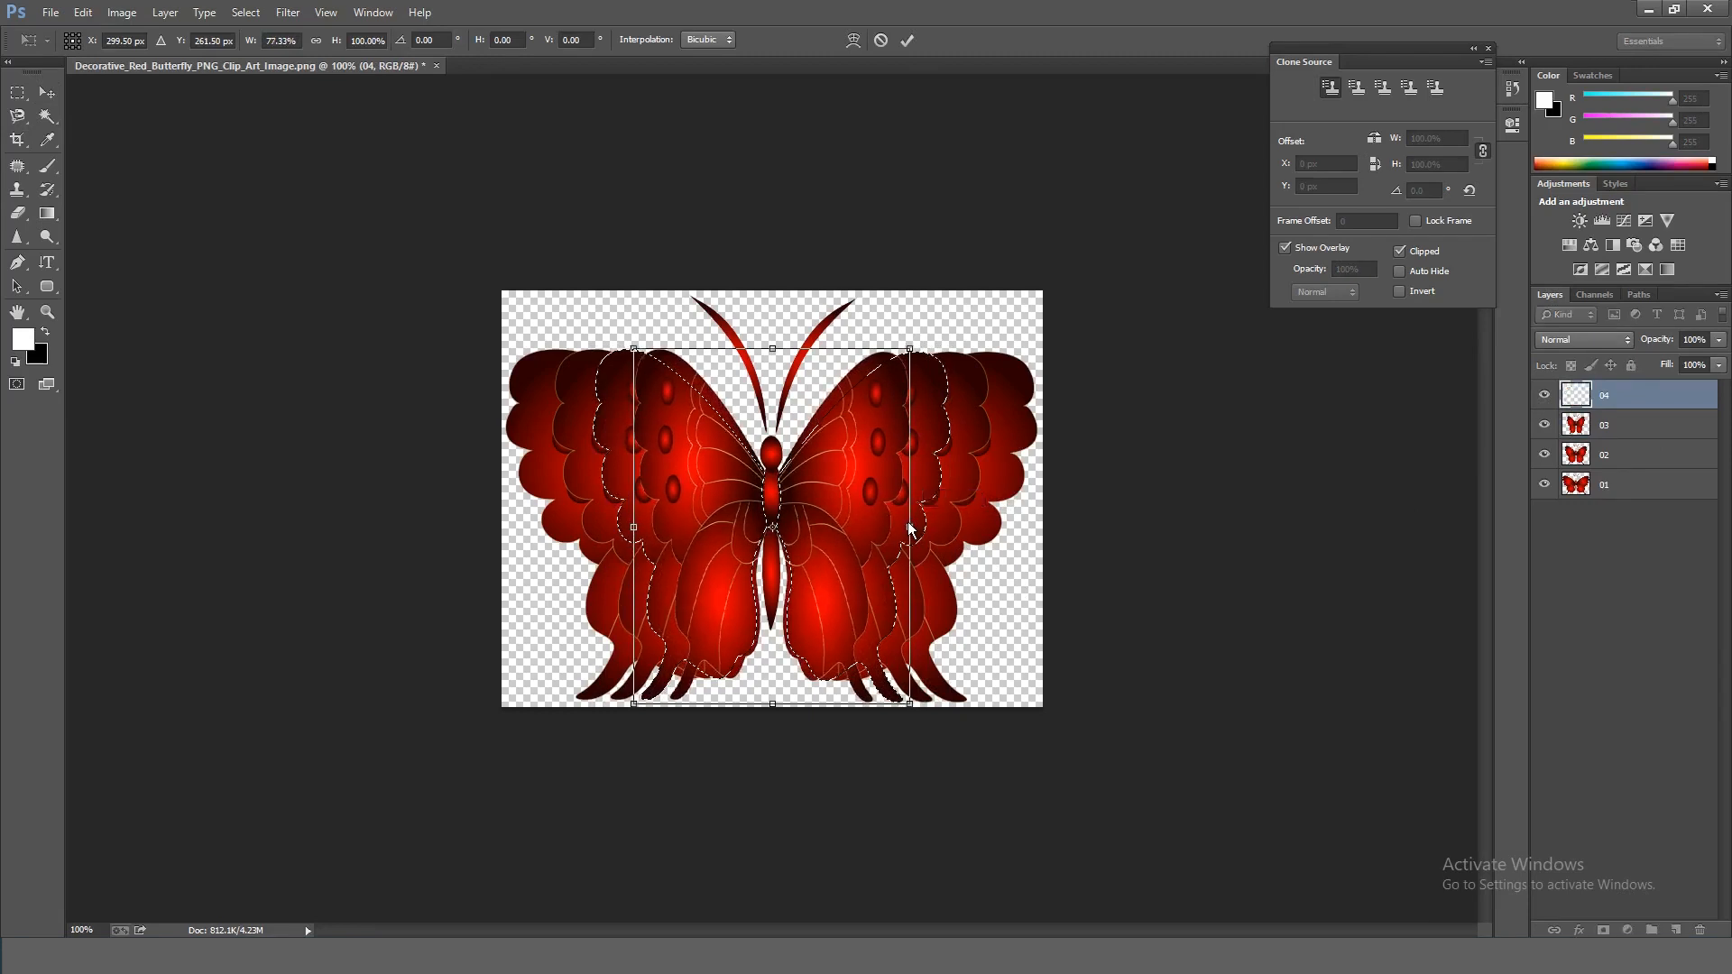
key(Return)
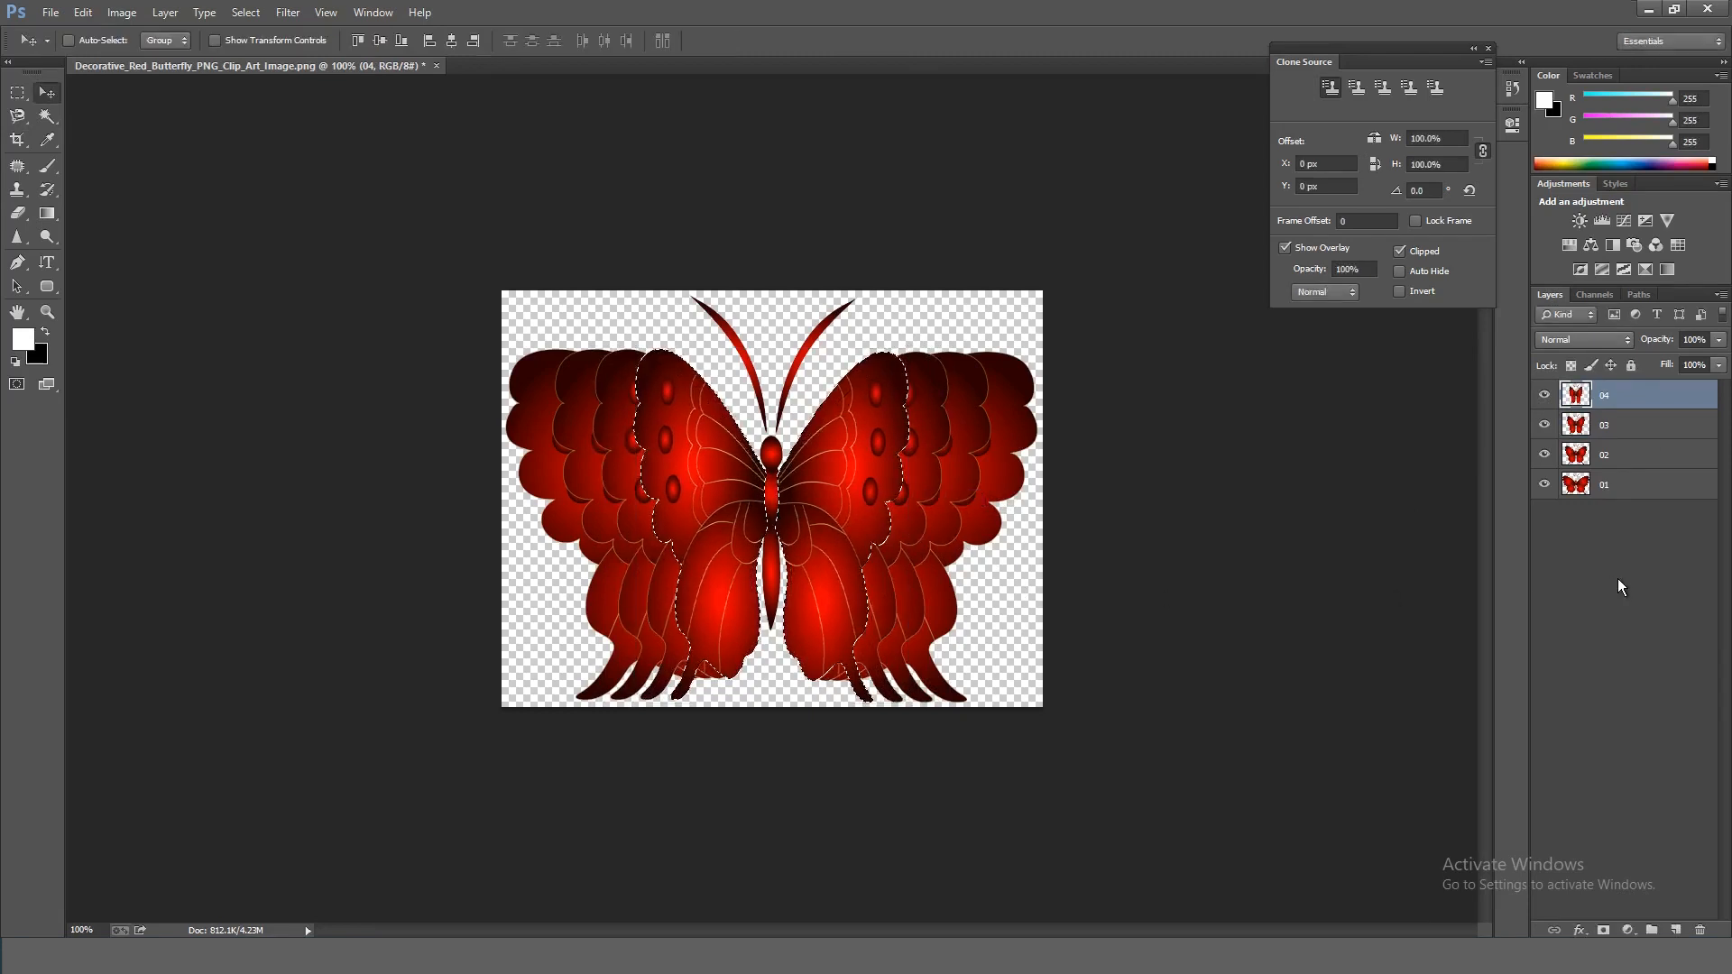
click(1641, 501)
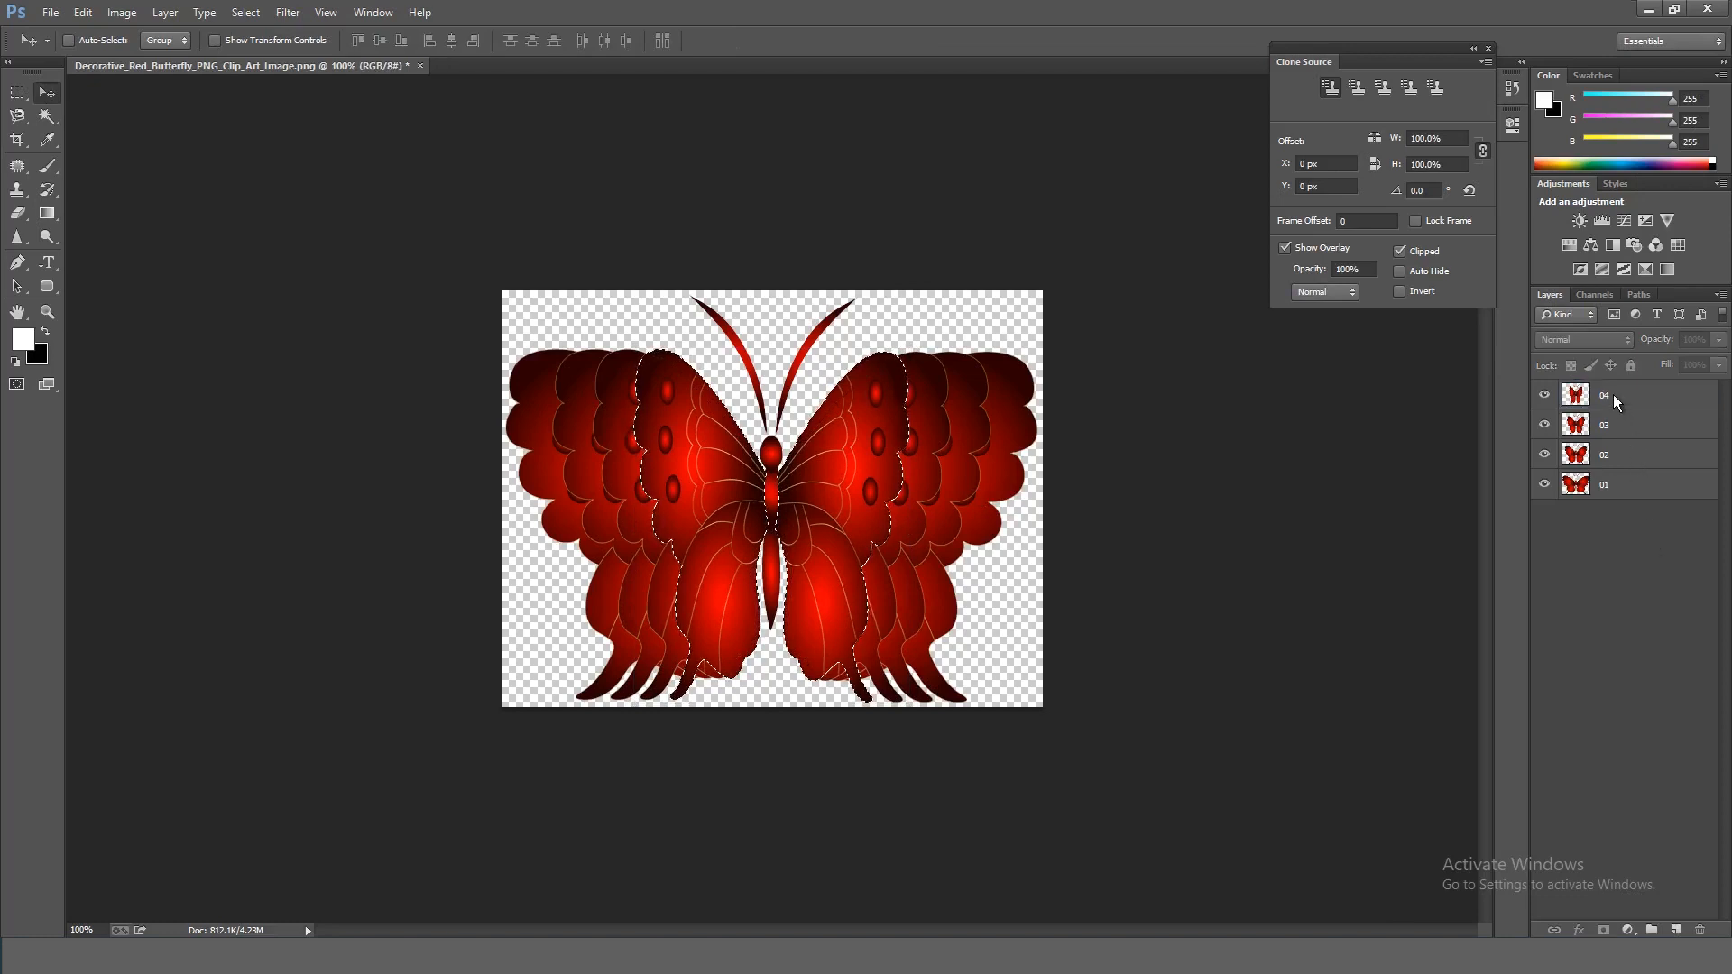
Step: Duplicate layer 04 above itself and rename the copy 05
mouse_move(1613, 394)
mouse_down()
mouse_move(1620, 431)
mouse_move(1619, 386)
mouse_up()
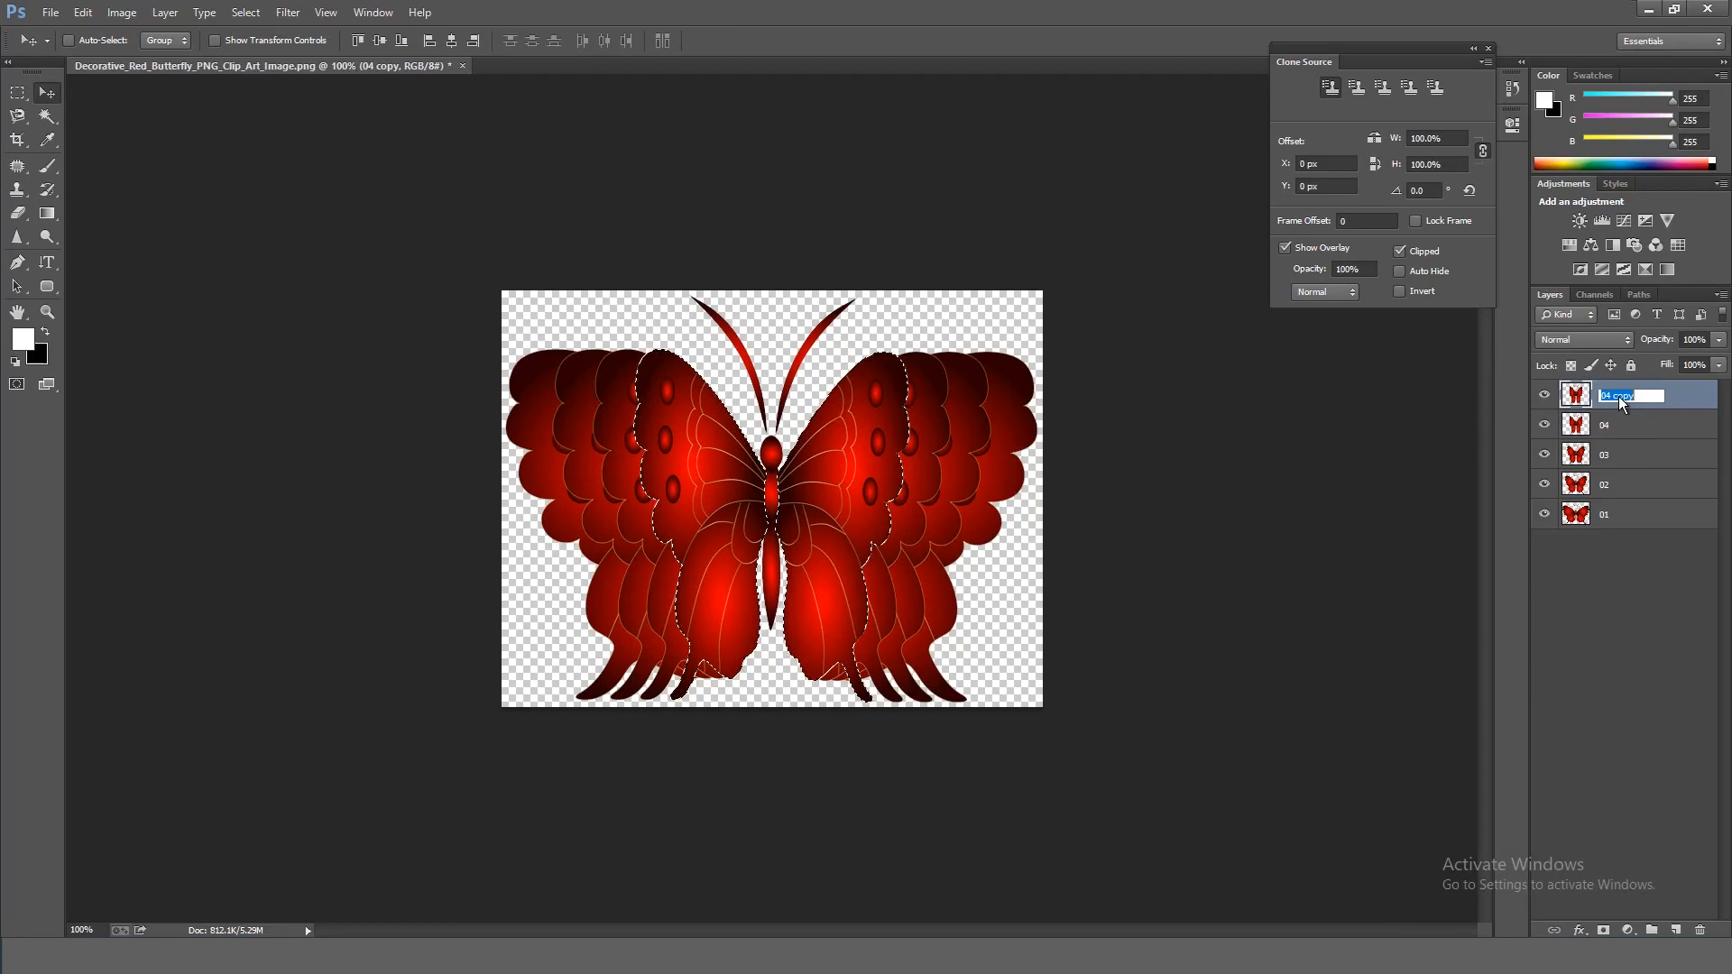
text(05)
click(1613, 592)
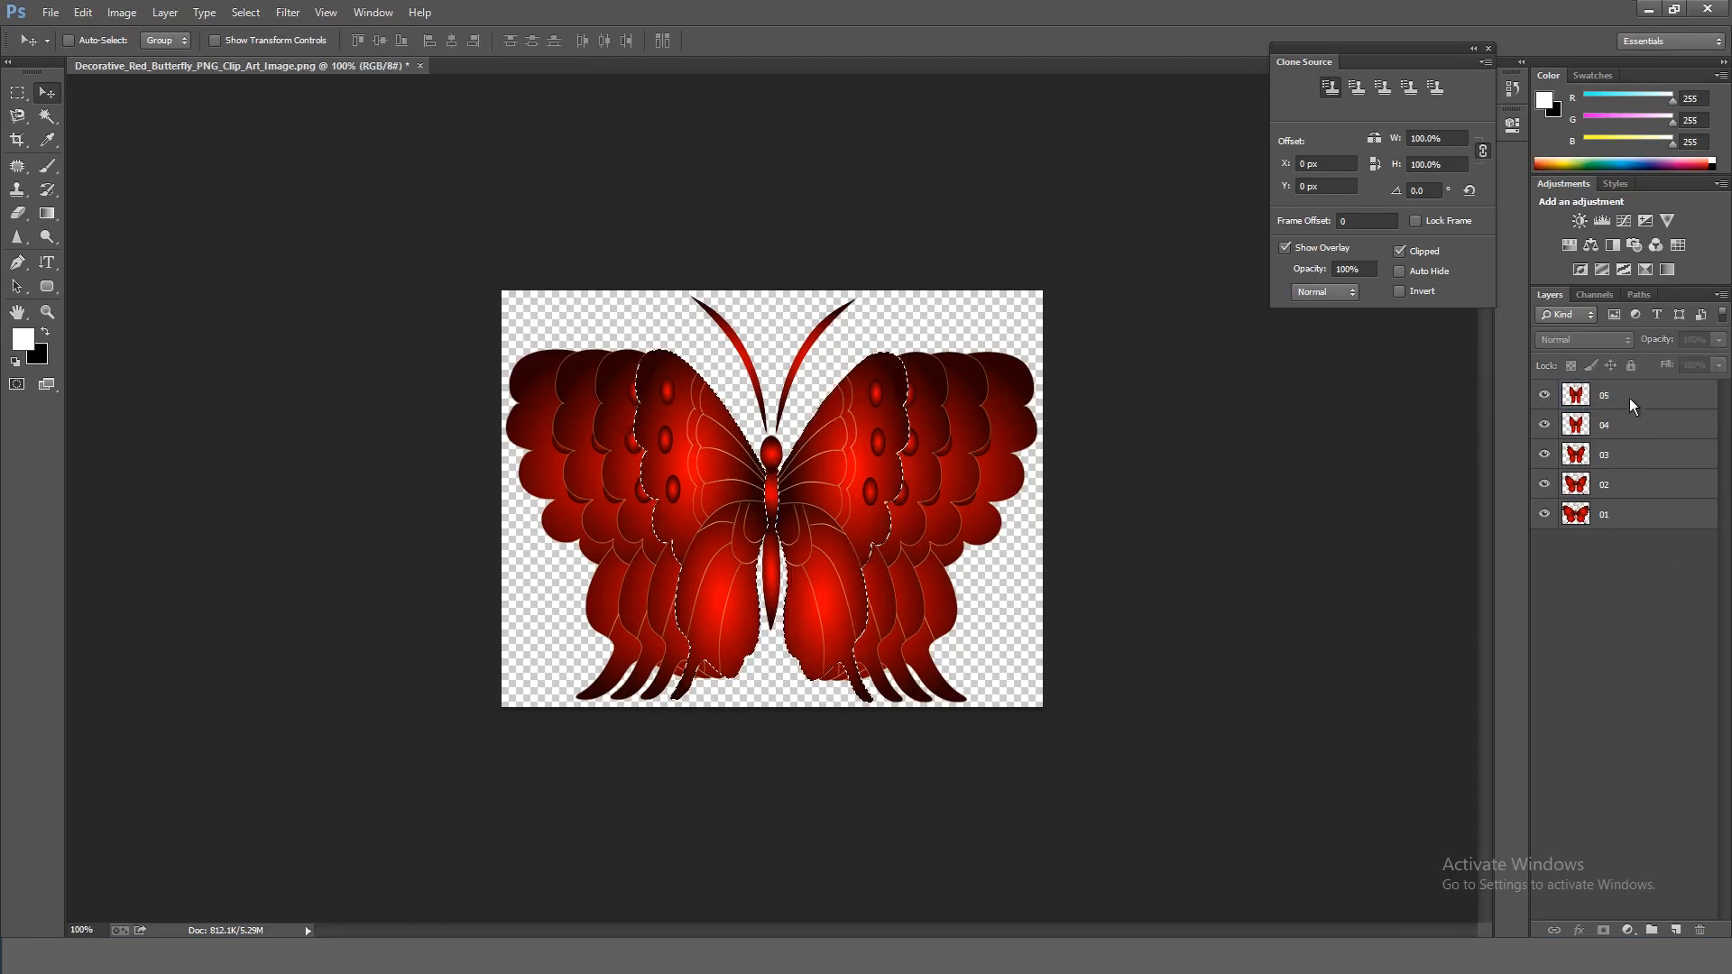
Step: Narrow the wings on layer 05 symmetrically about the body to about 68% width
click(1629, 398)
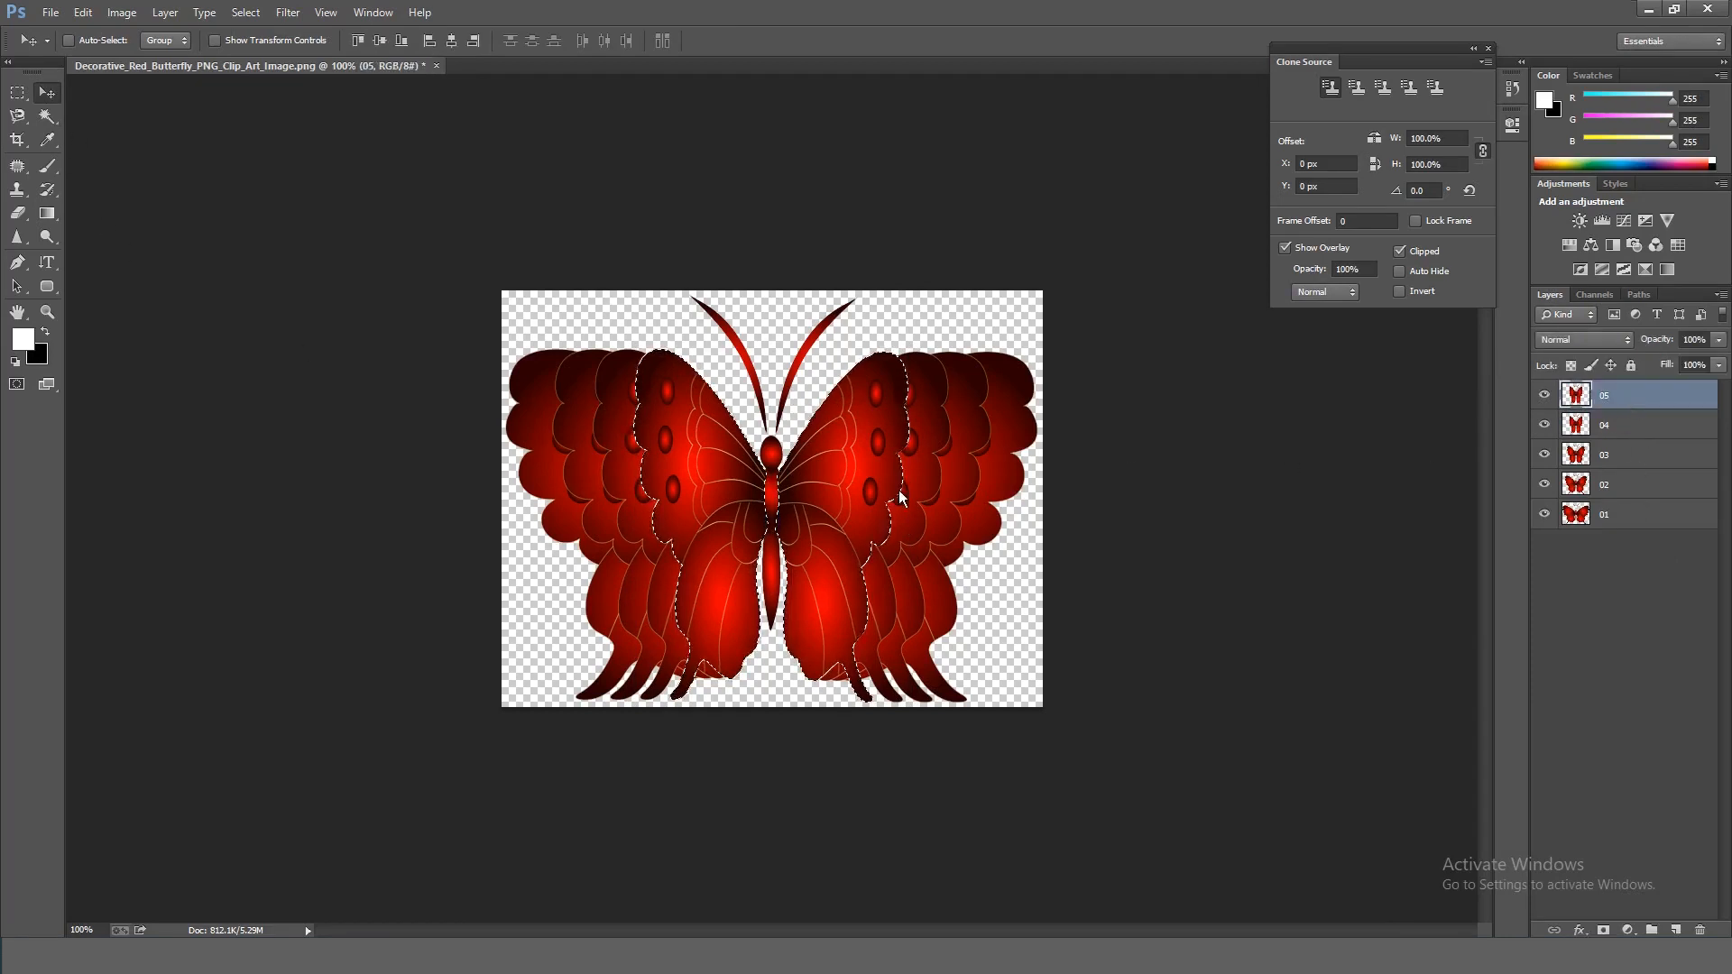
key(ctrl+t)
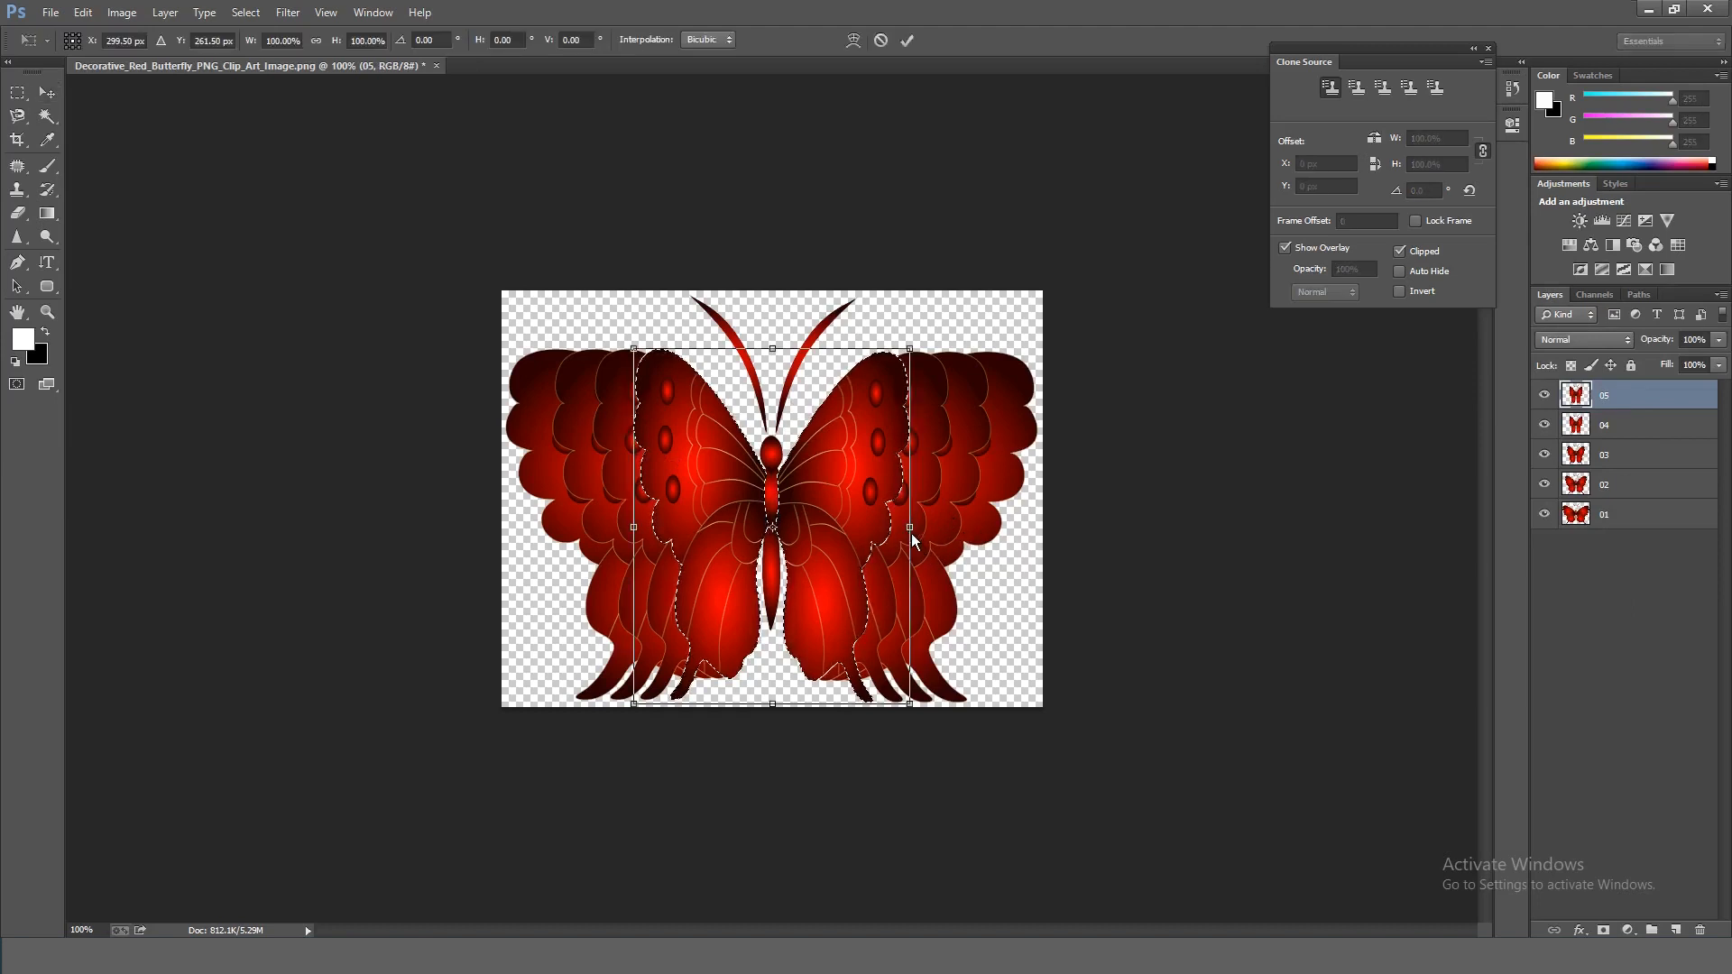
drag(908, 529, 867, 529)
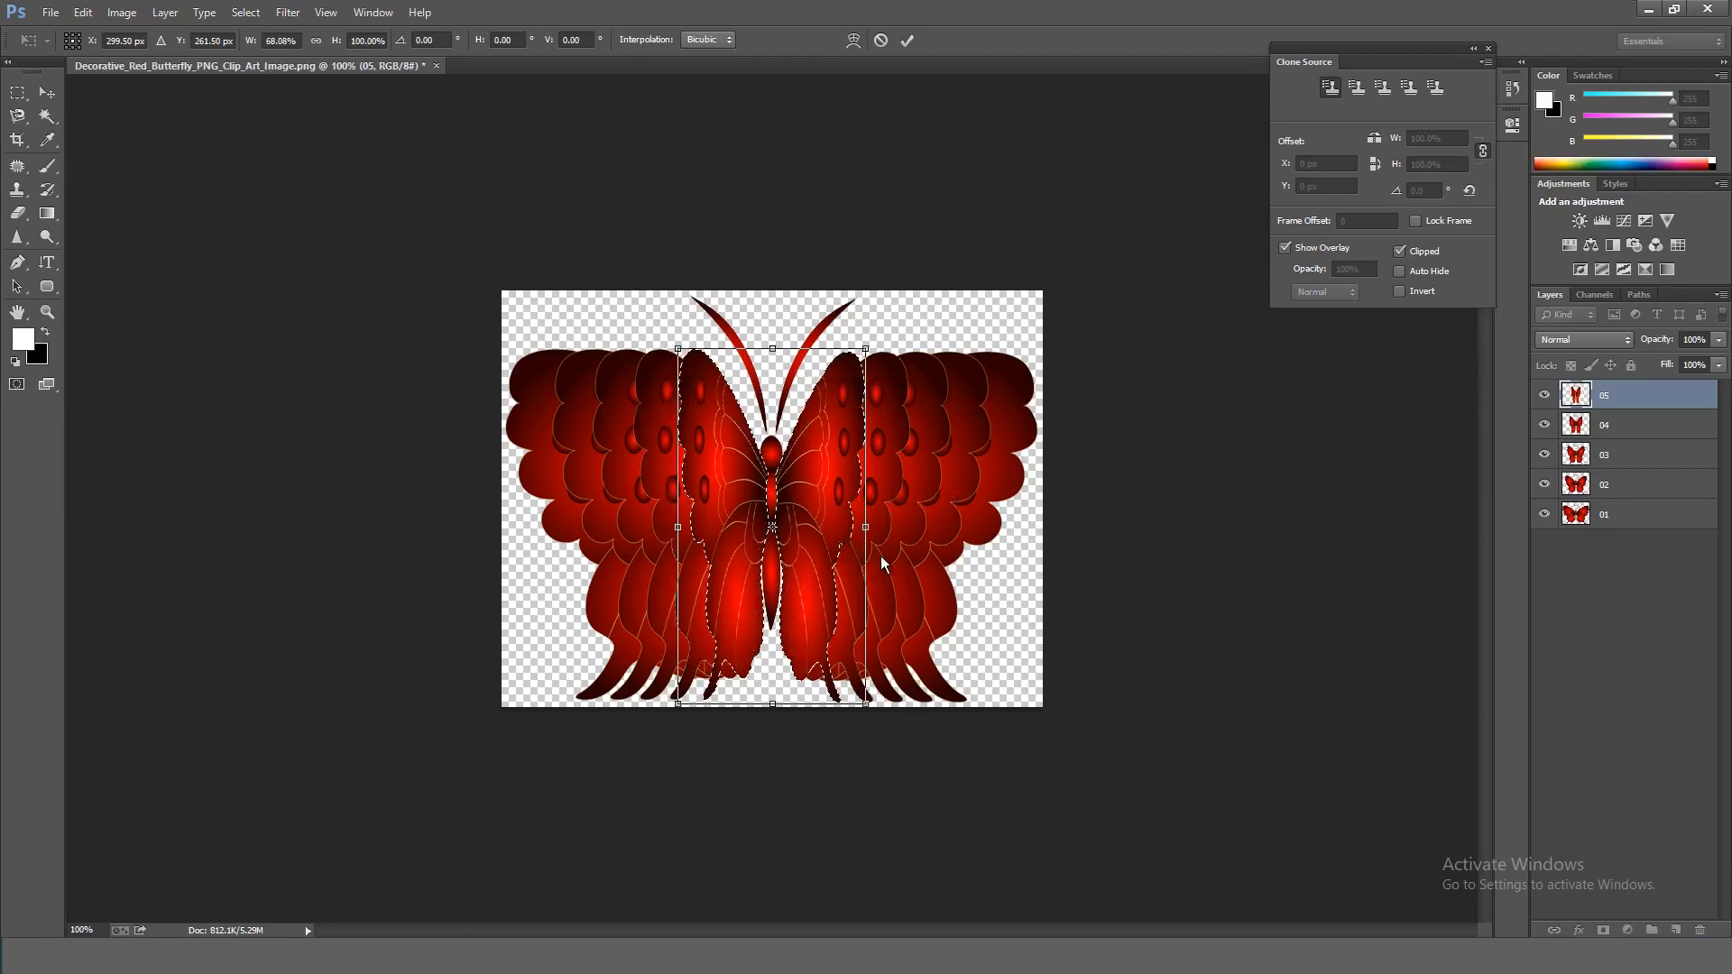
key(Return)
click(1631, 584)
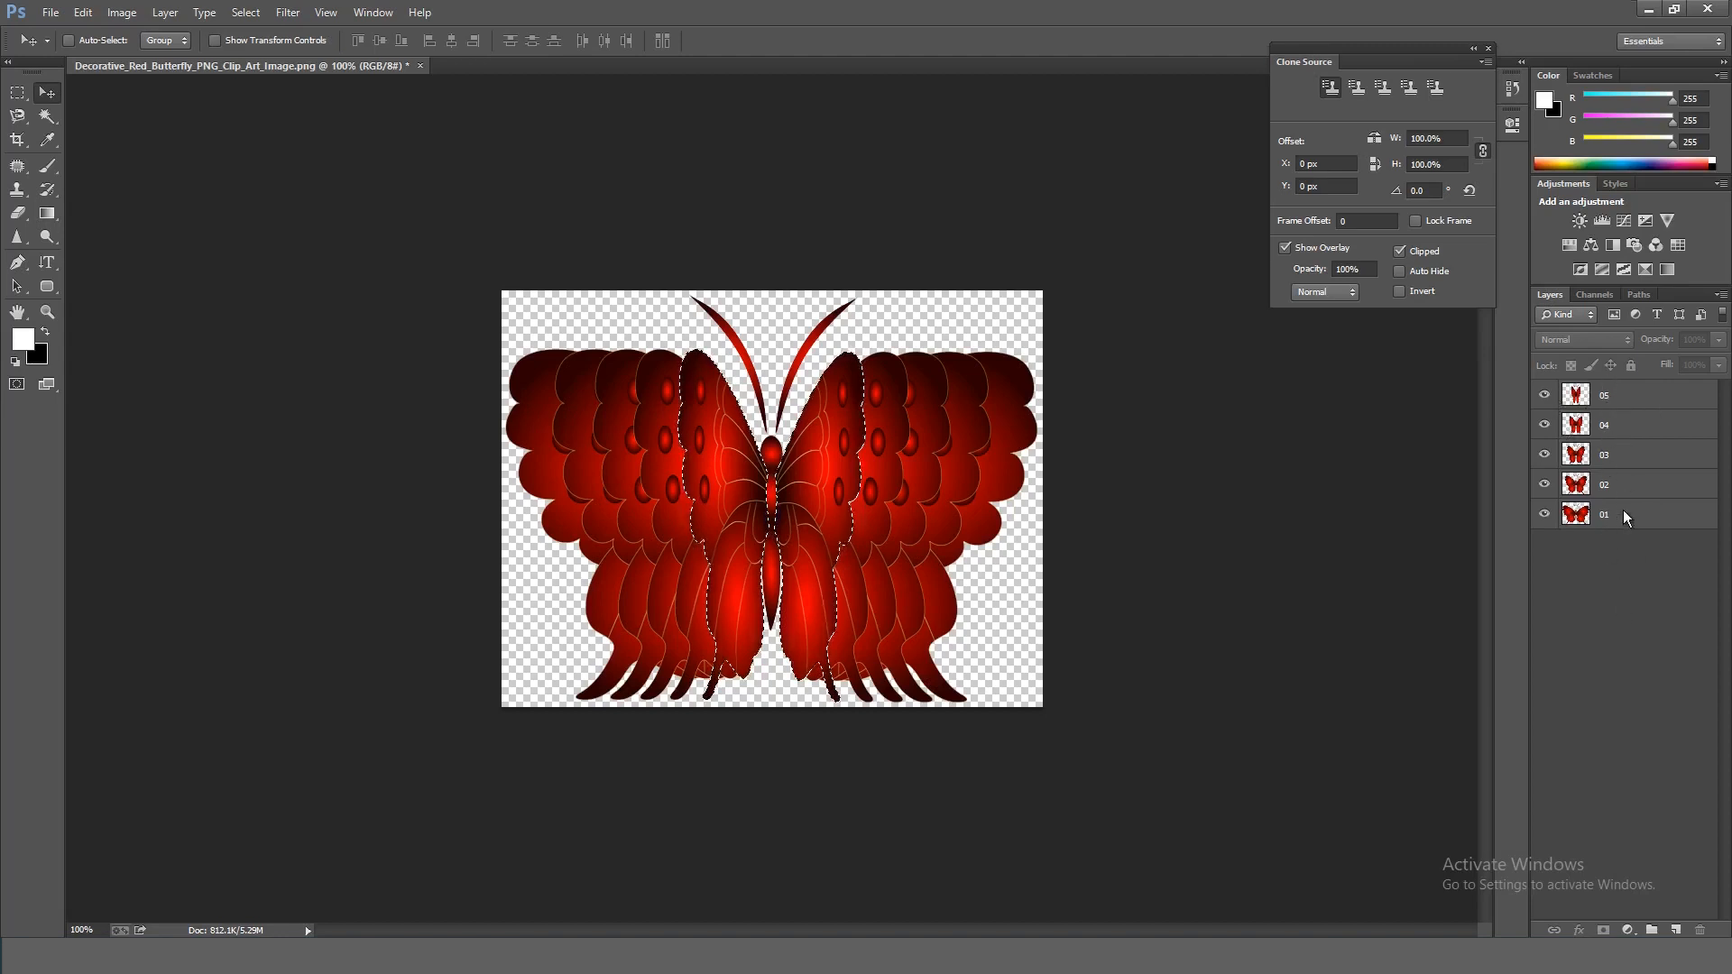
Step: Show only layer 01 and start a Save for Web export of it in PNG-24 format
alt+click(1544, 514)
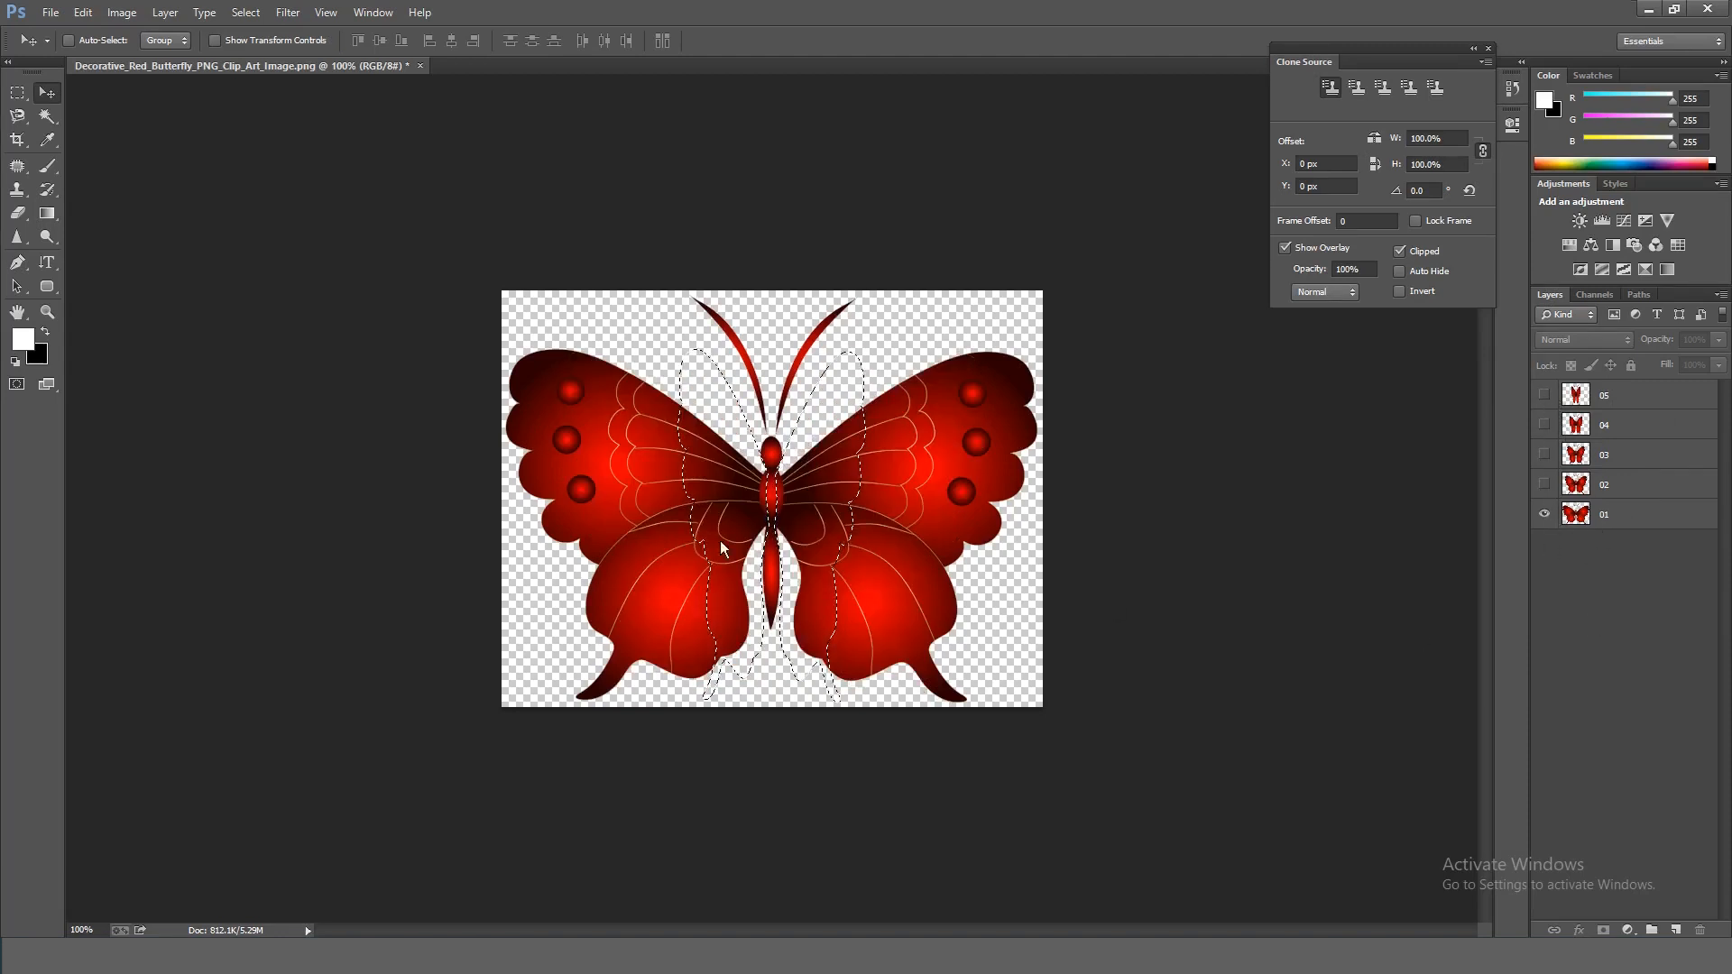
key(alt)
key(alt)
key(ctrl+alt+shift+s)
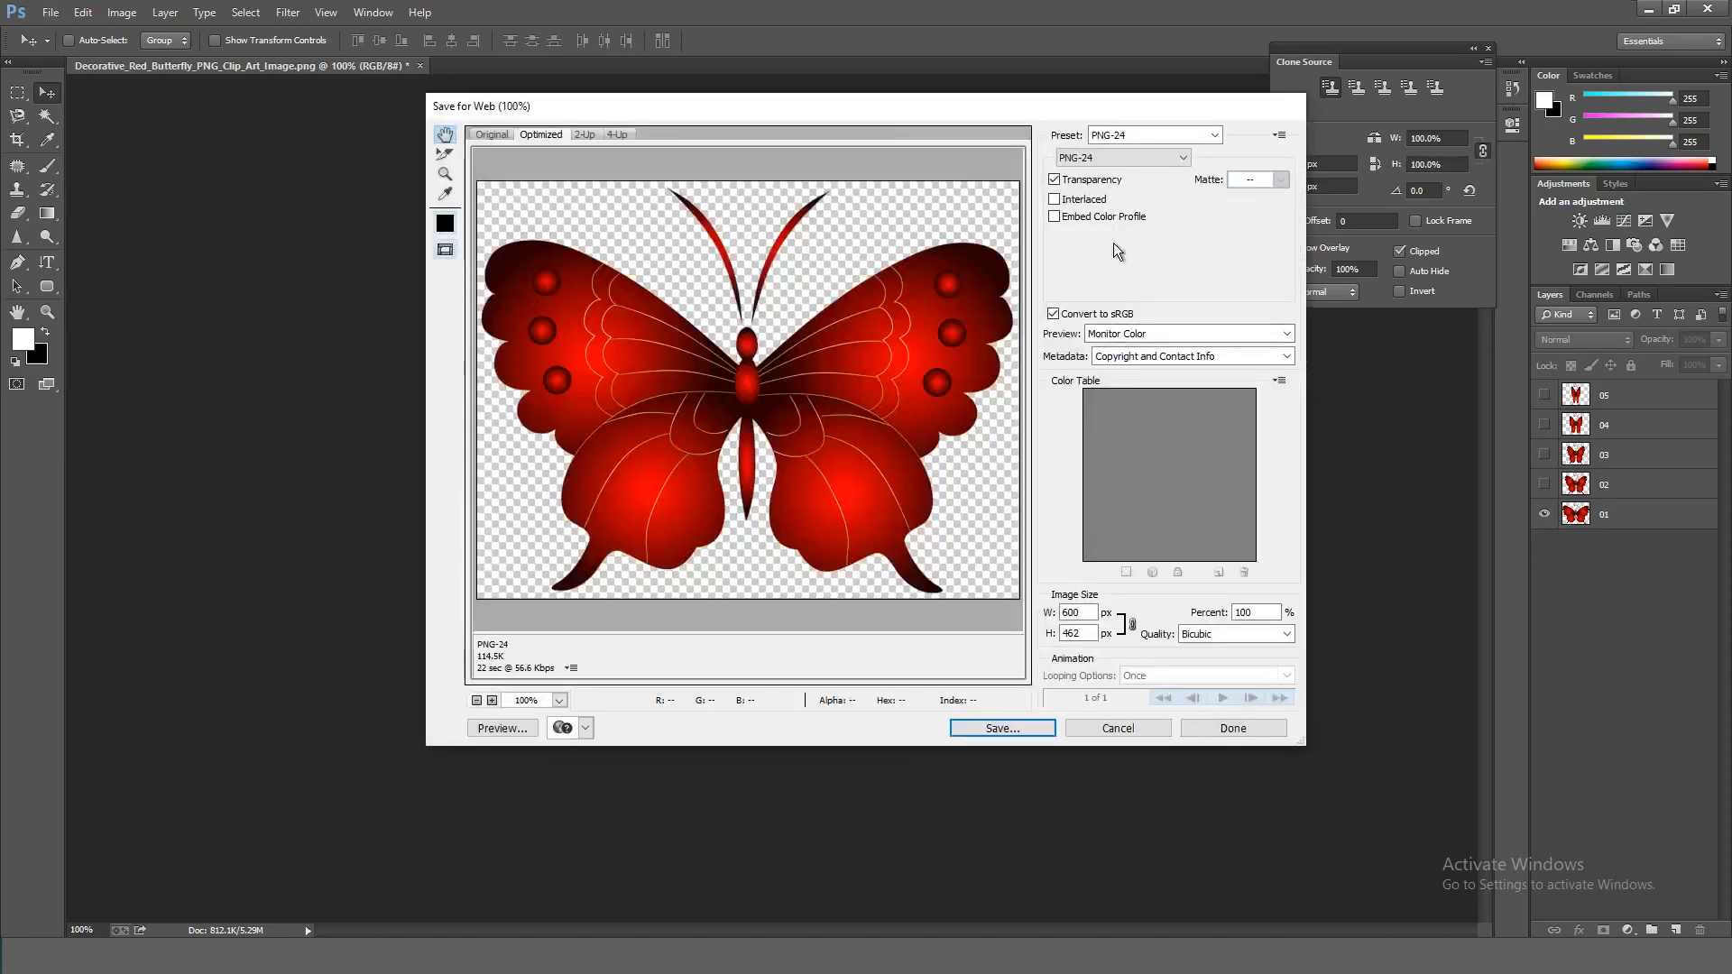
click(1115, 160)
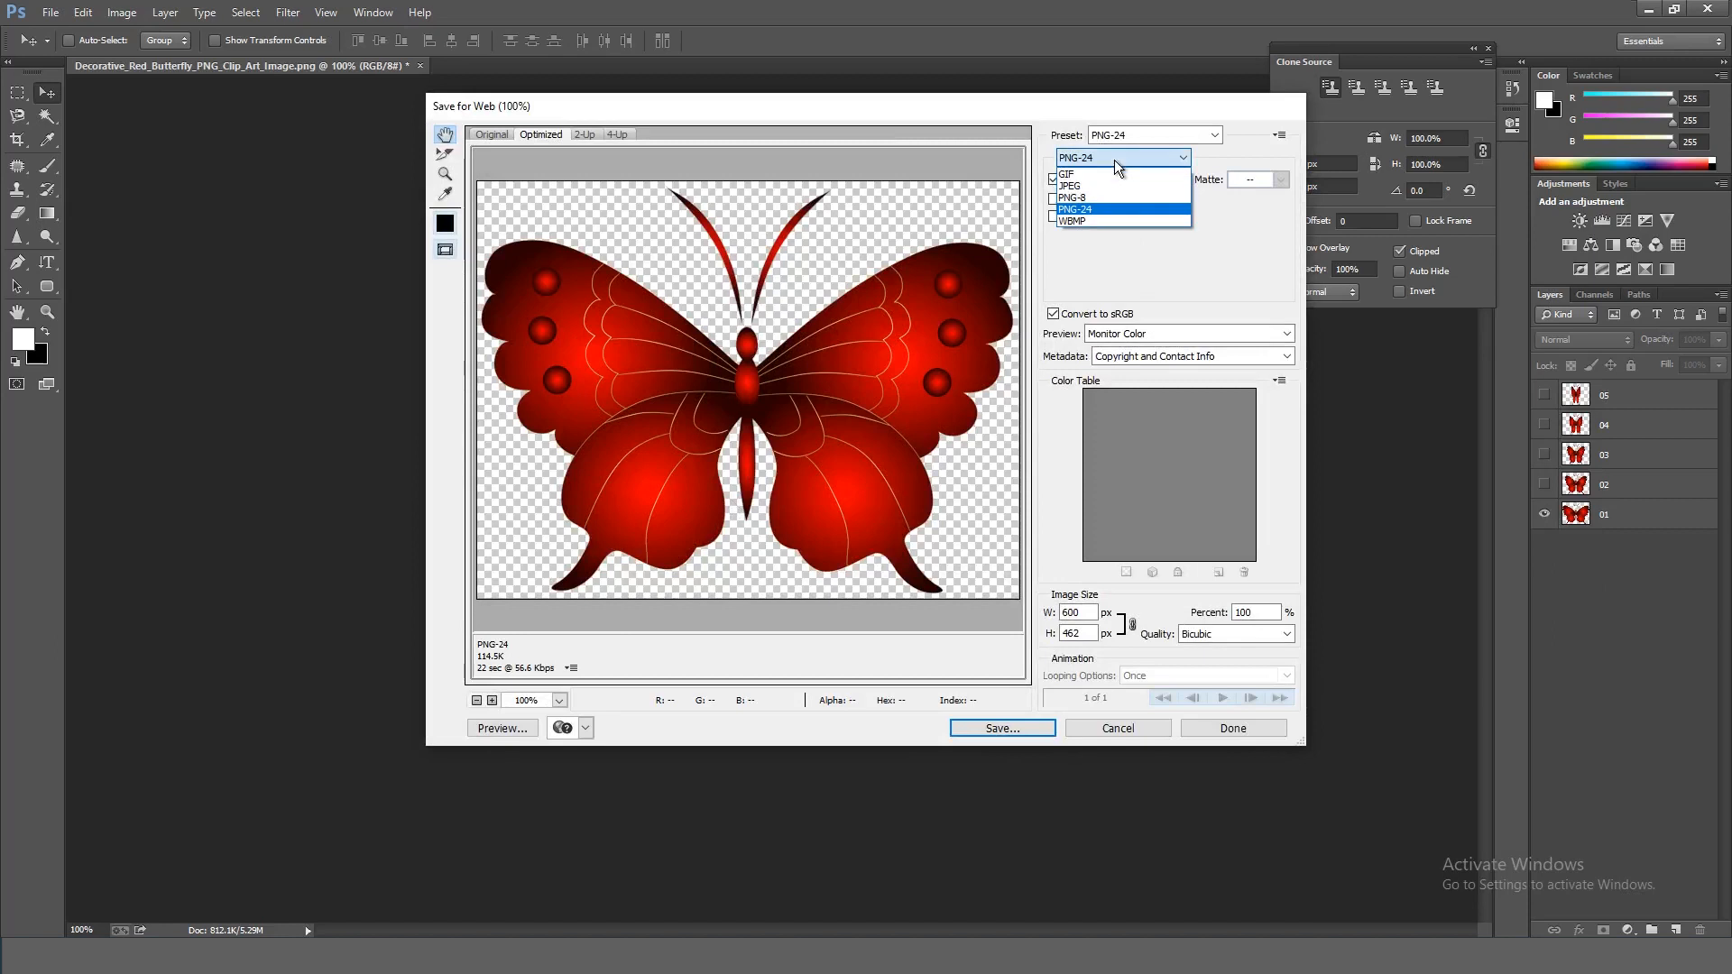
click(1095, 209)
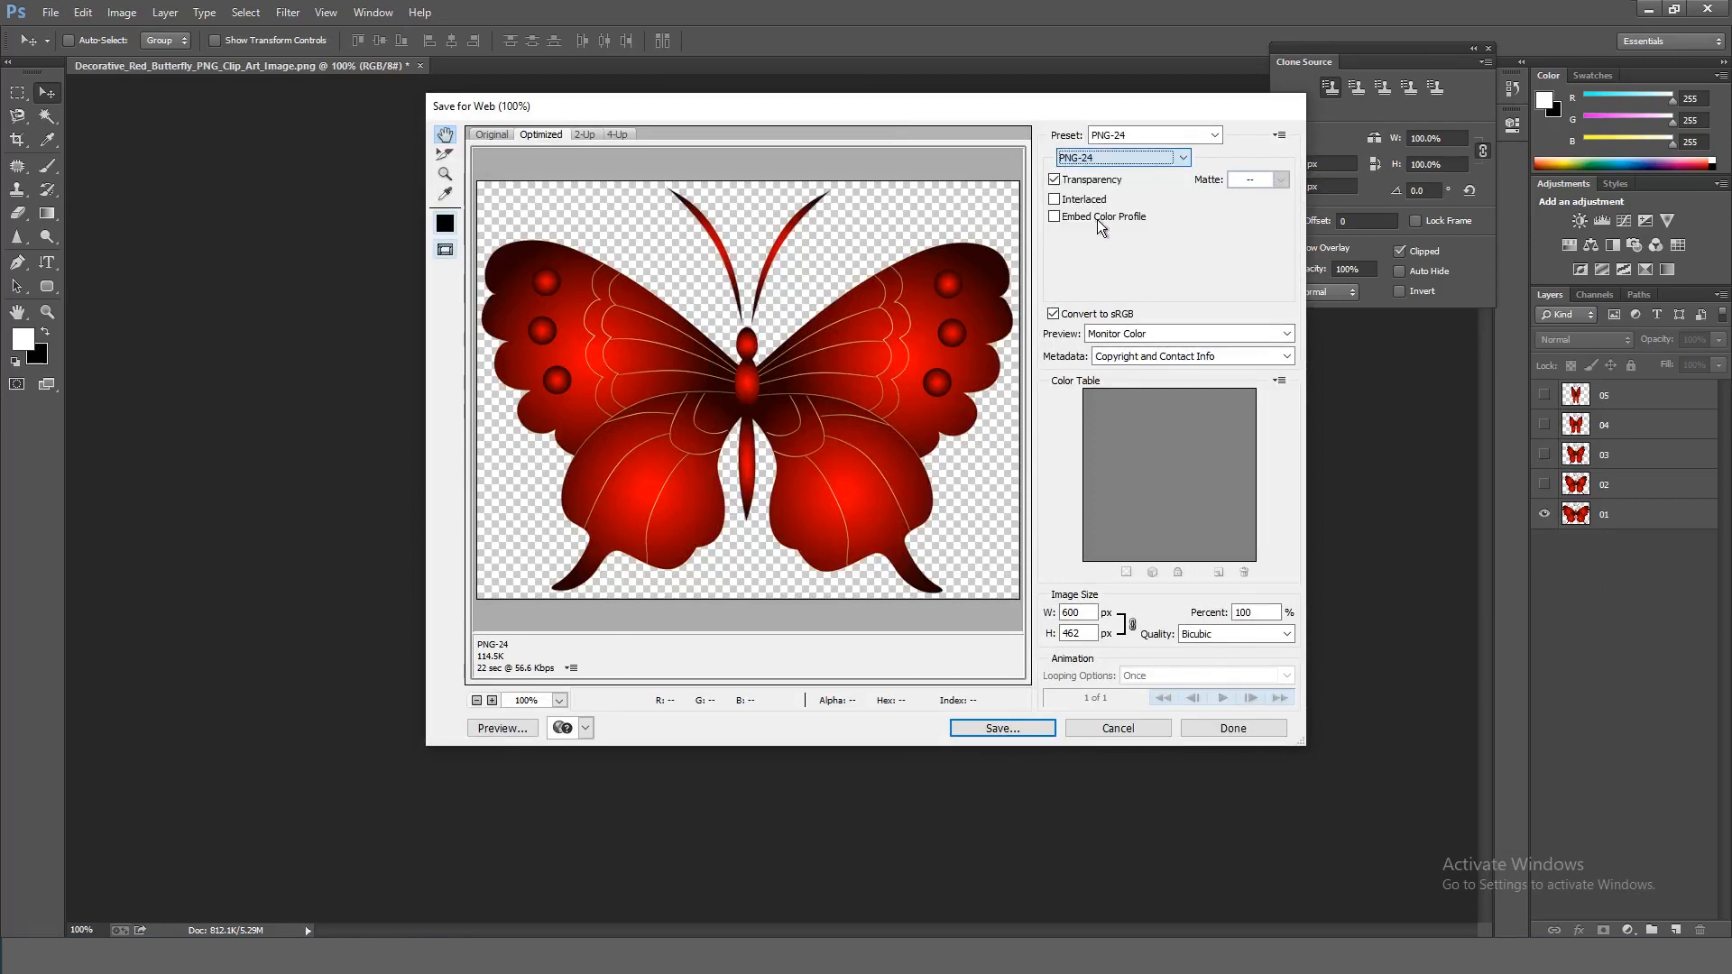
click(1001, 728)
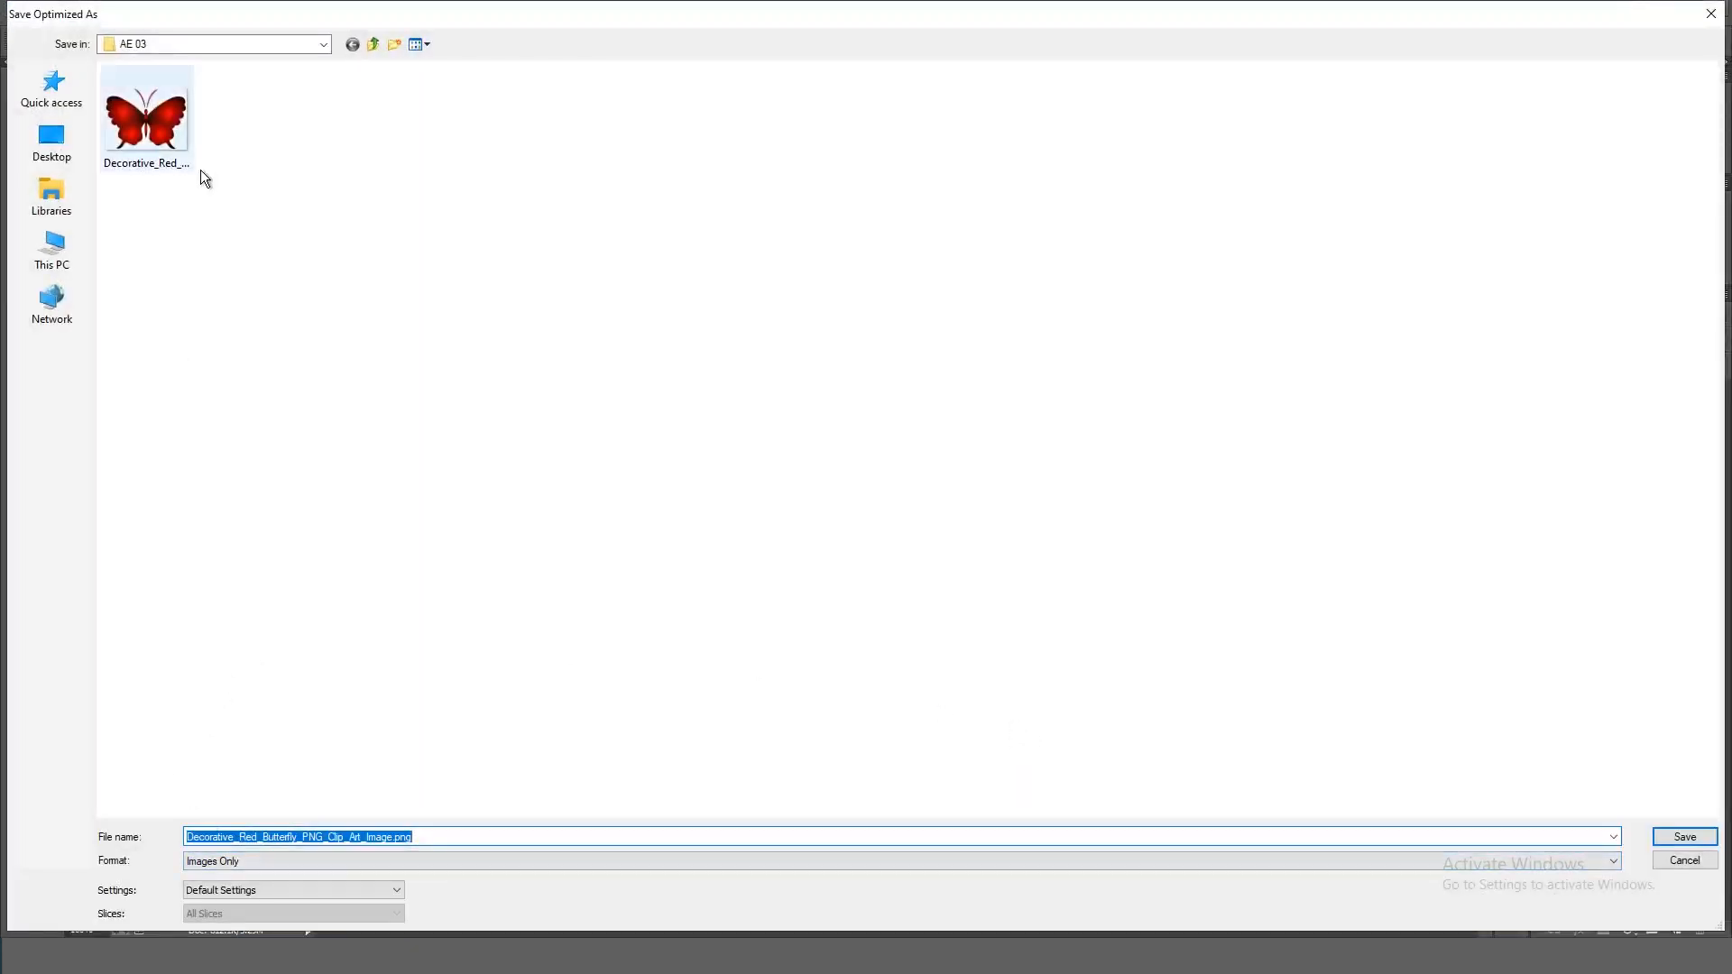
Step: Create a folder named Loop Image inside AE 03 and save the layer 01 PNG in it
click(395, 45)
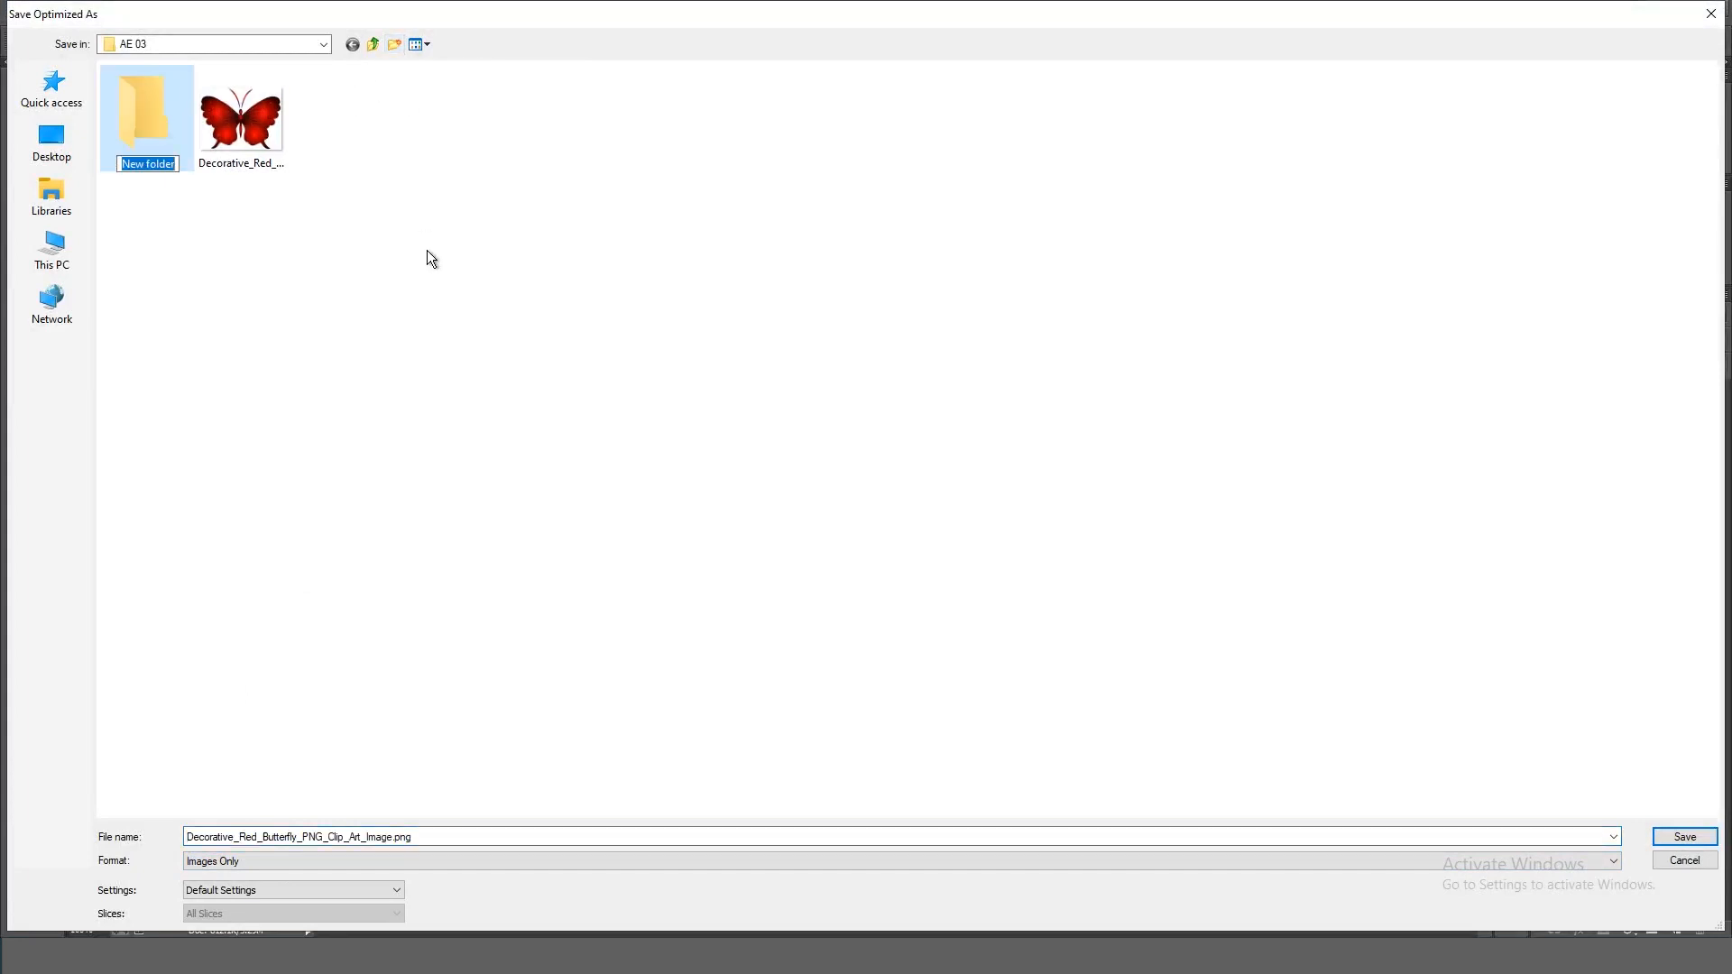
text(Loop Image)
key(Return)
key(Return)
click(1682, 837)
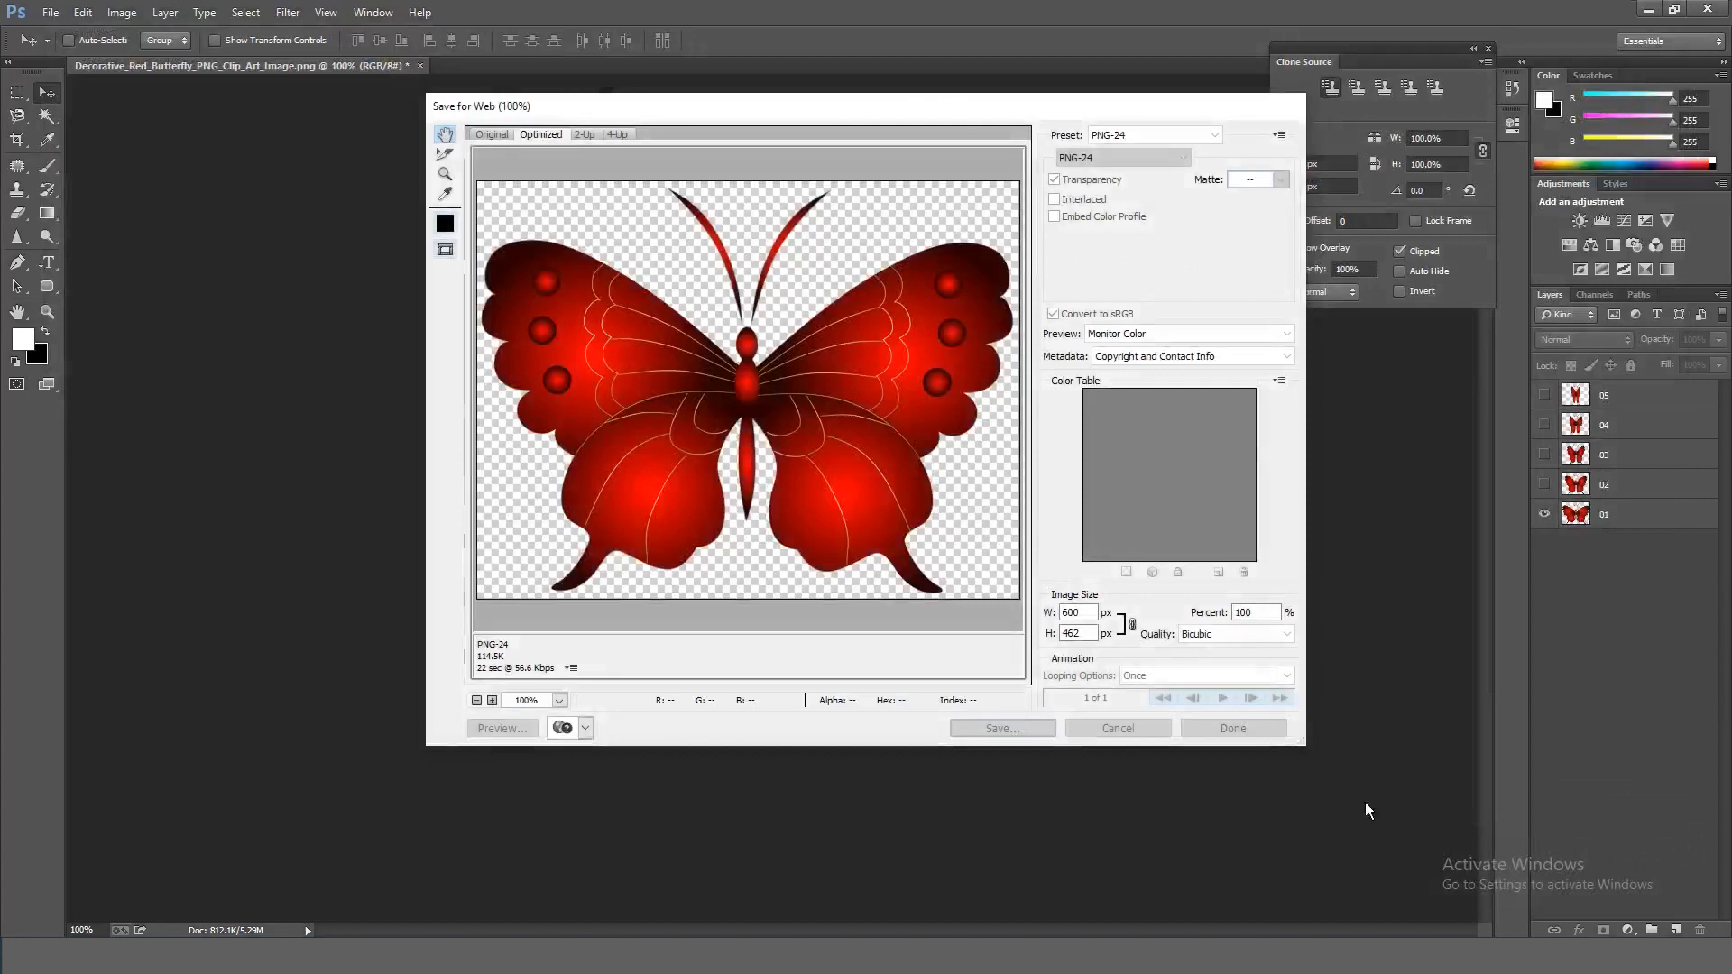
Step: Show only layer 02 and export it as a PNG-24 named 02 into the Loop Image folder
click(1544, 514)
click(1544, 486)
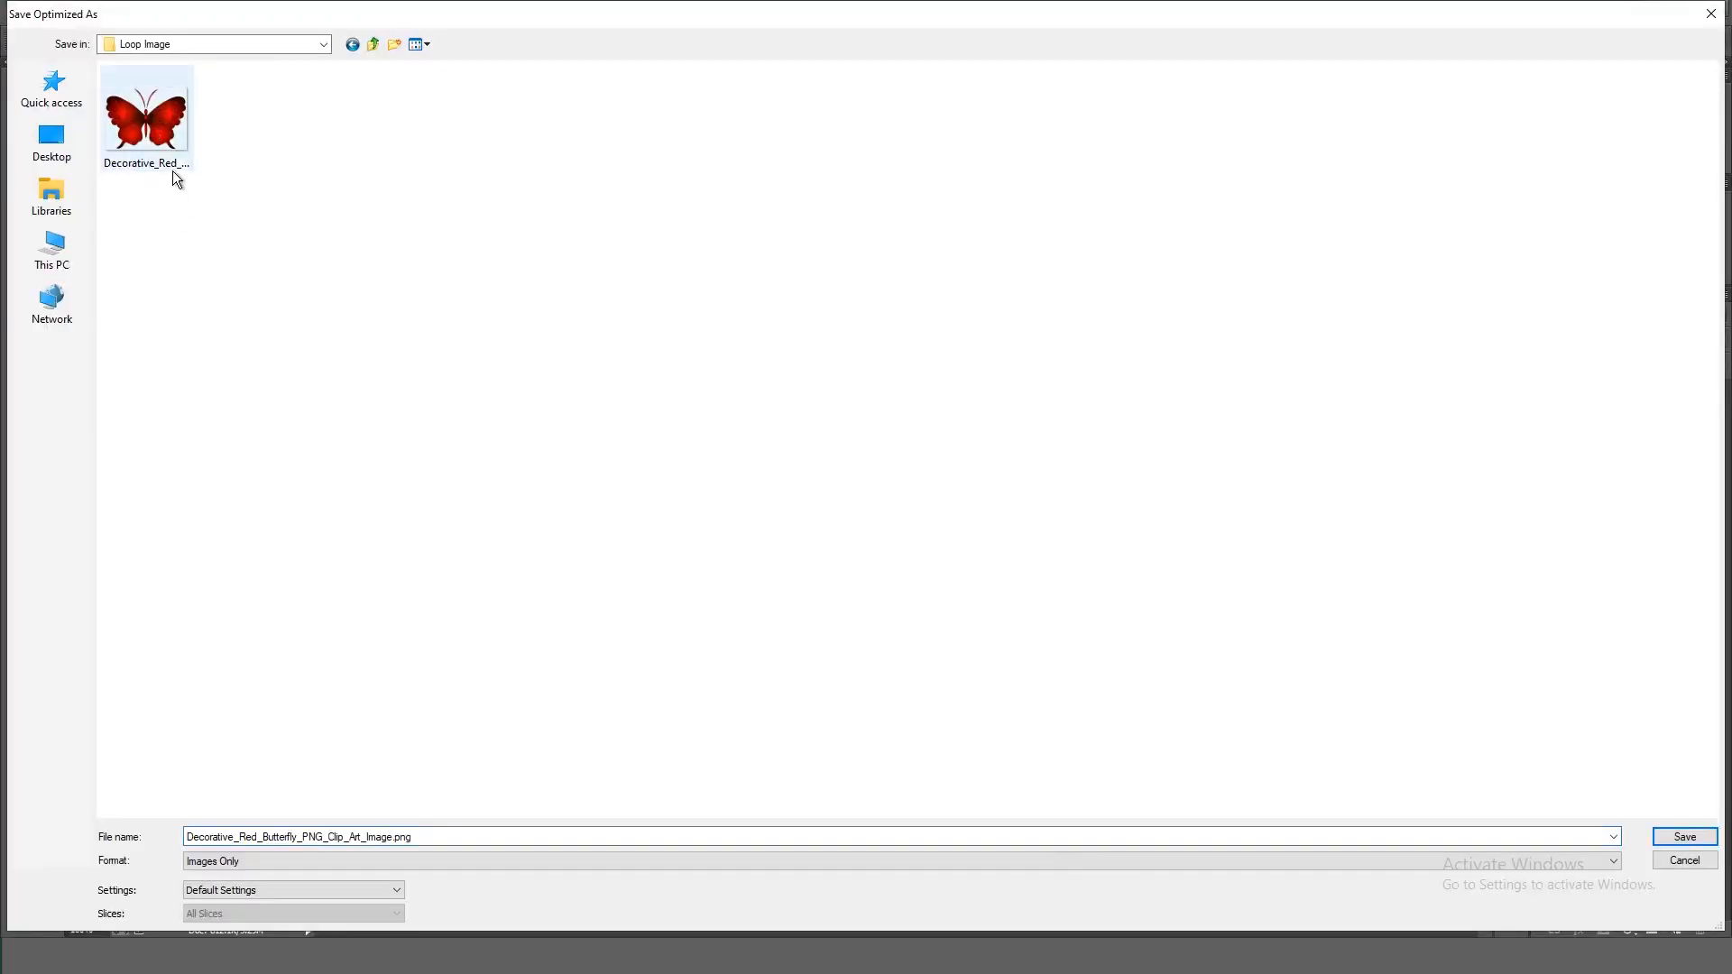
click(436, 841)
key(ctrl+a)
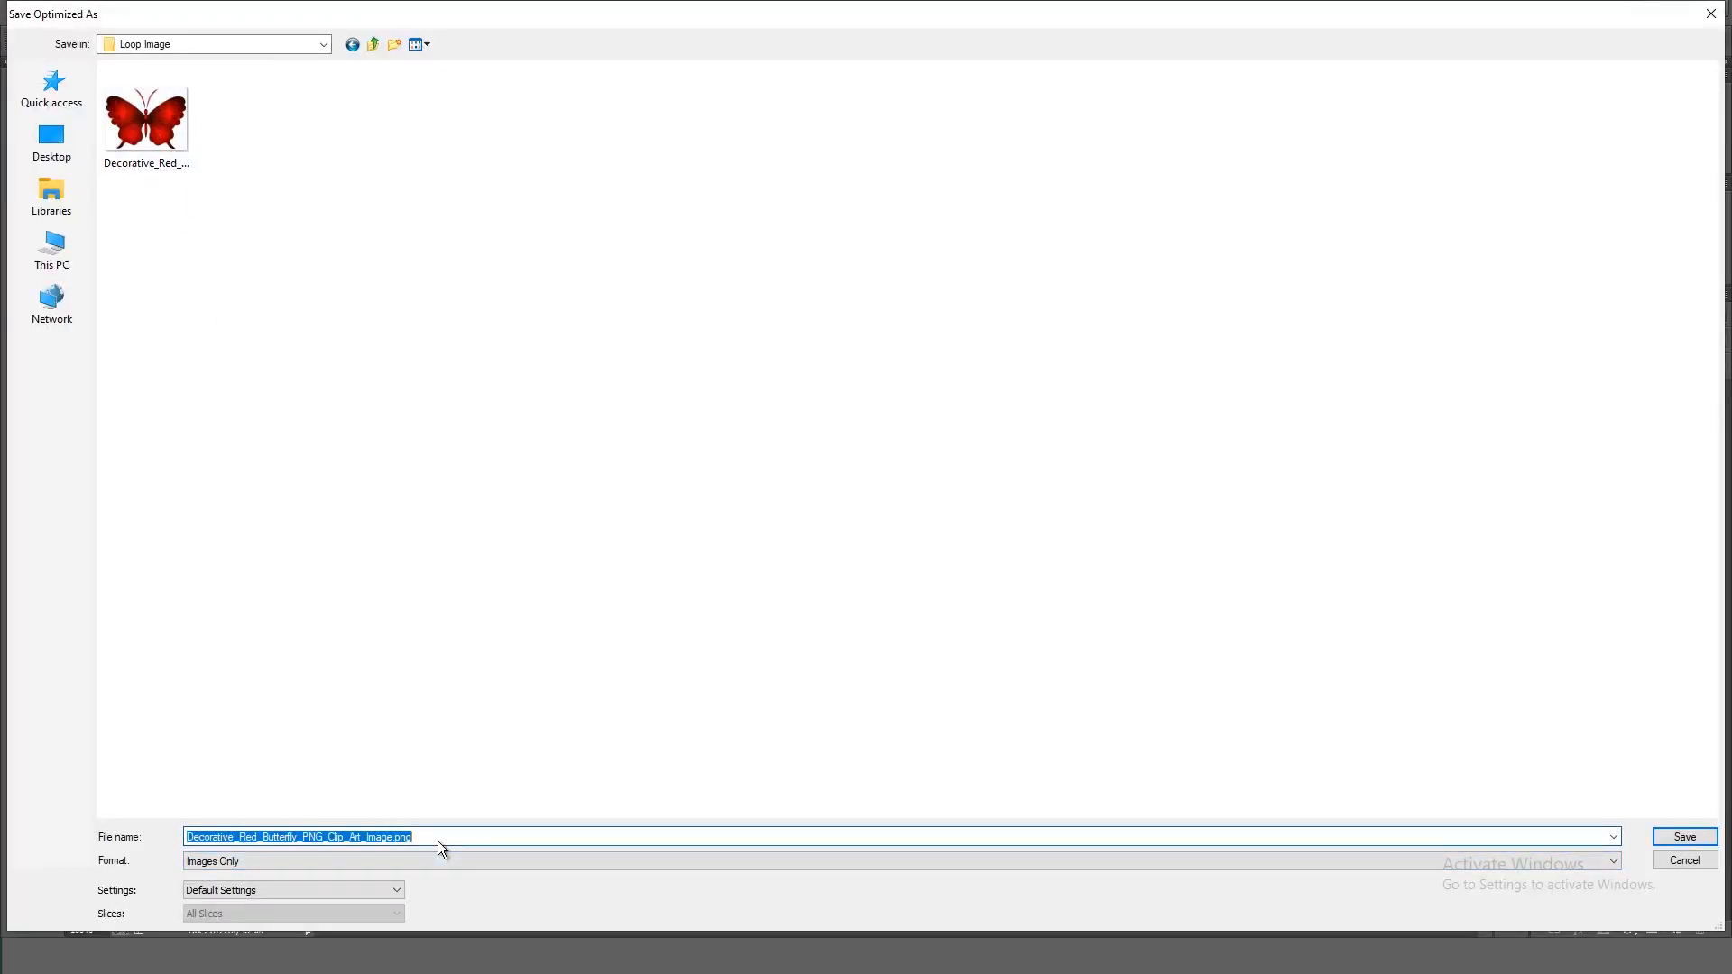
text(02)
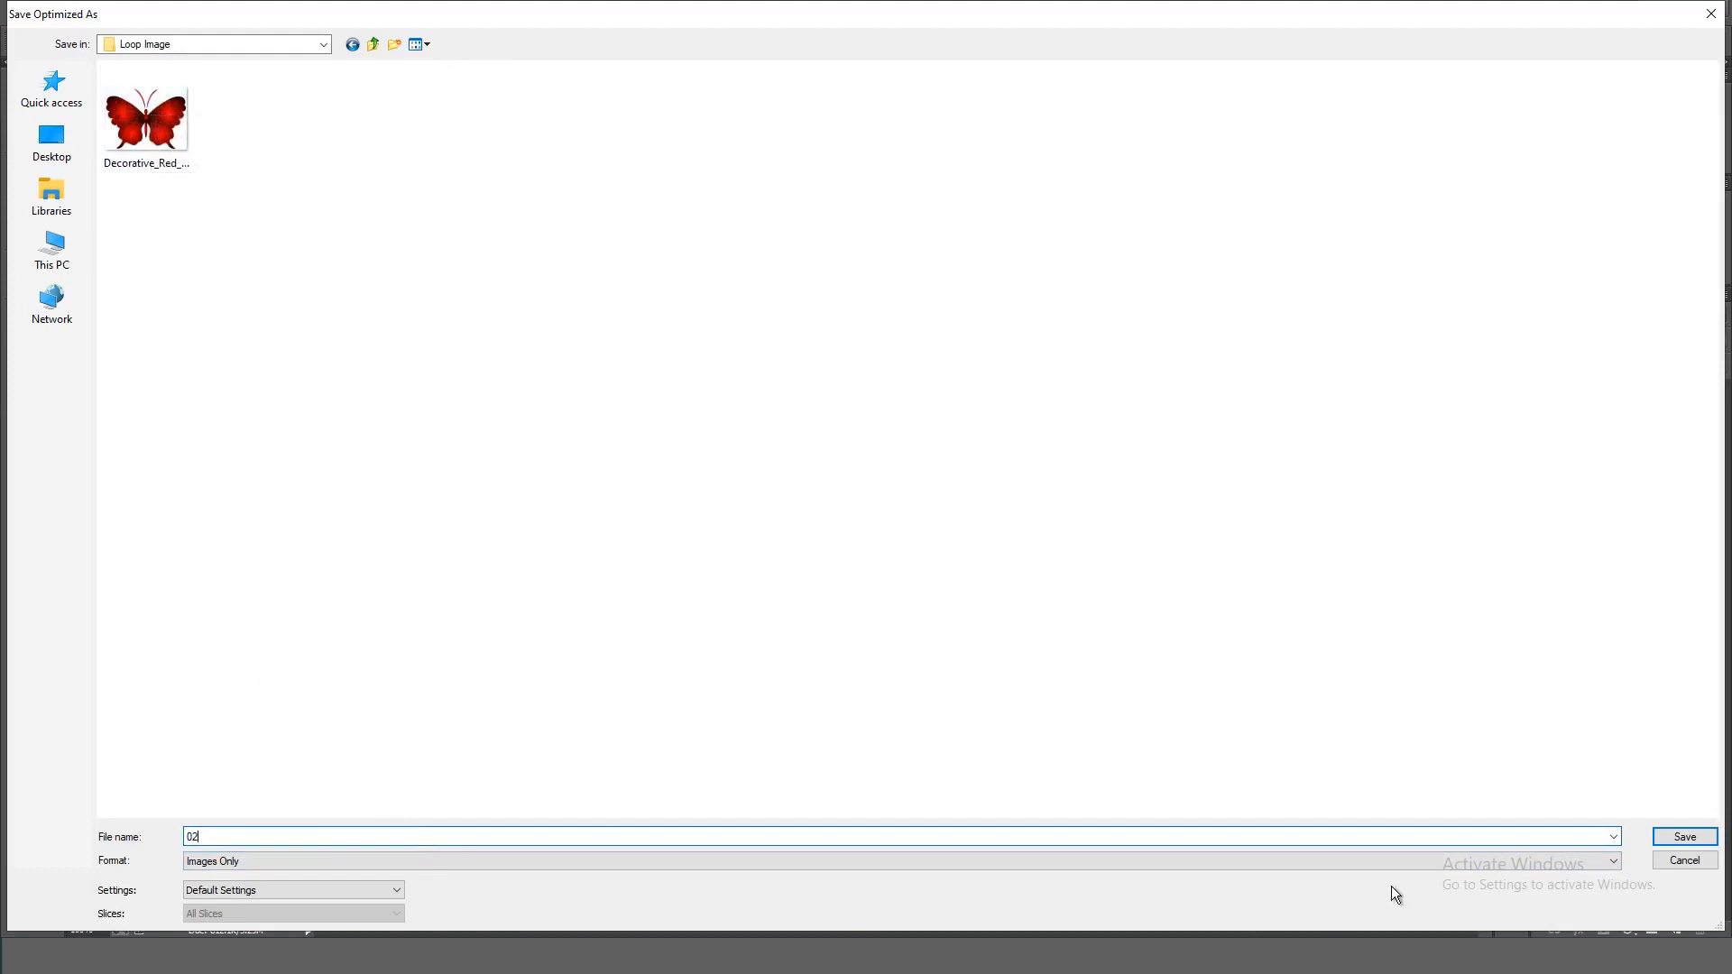
click(1687, 837)
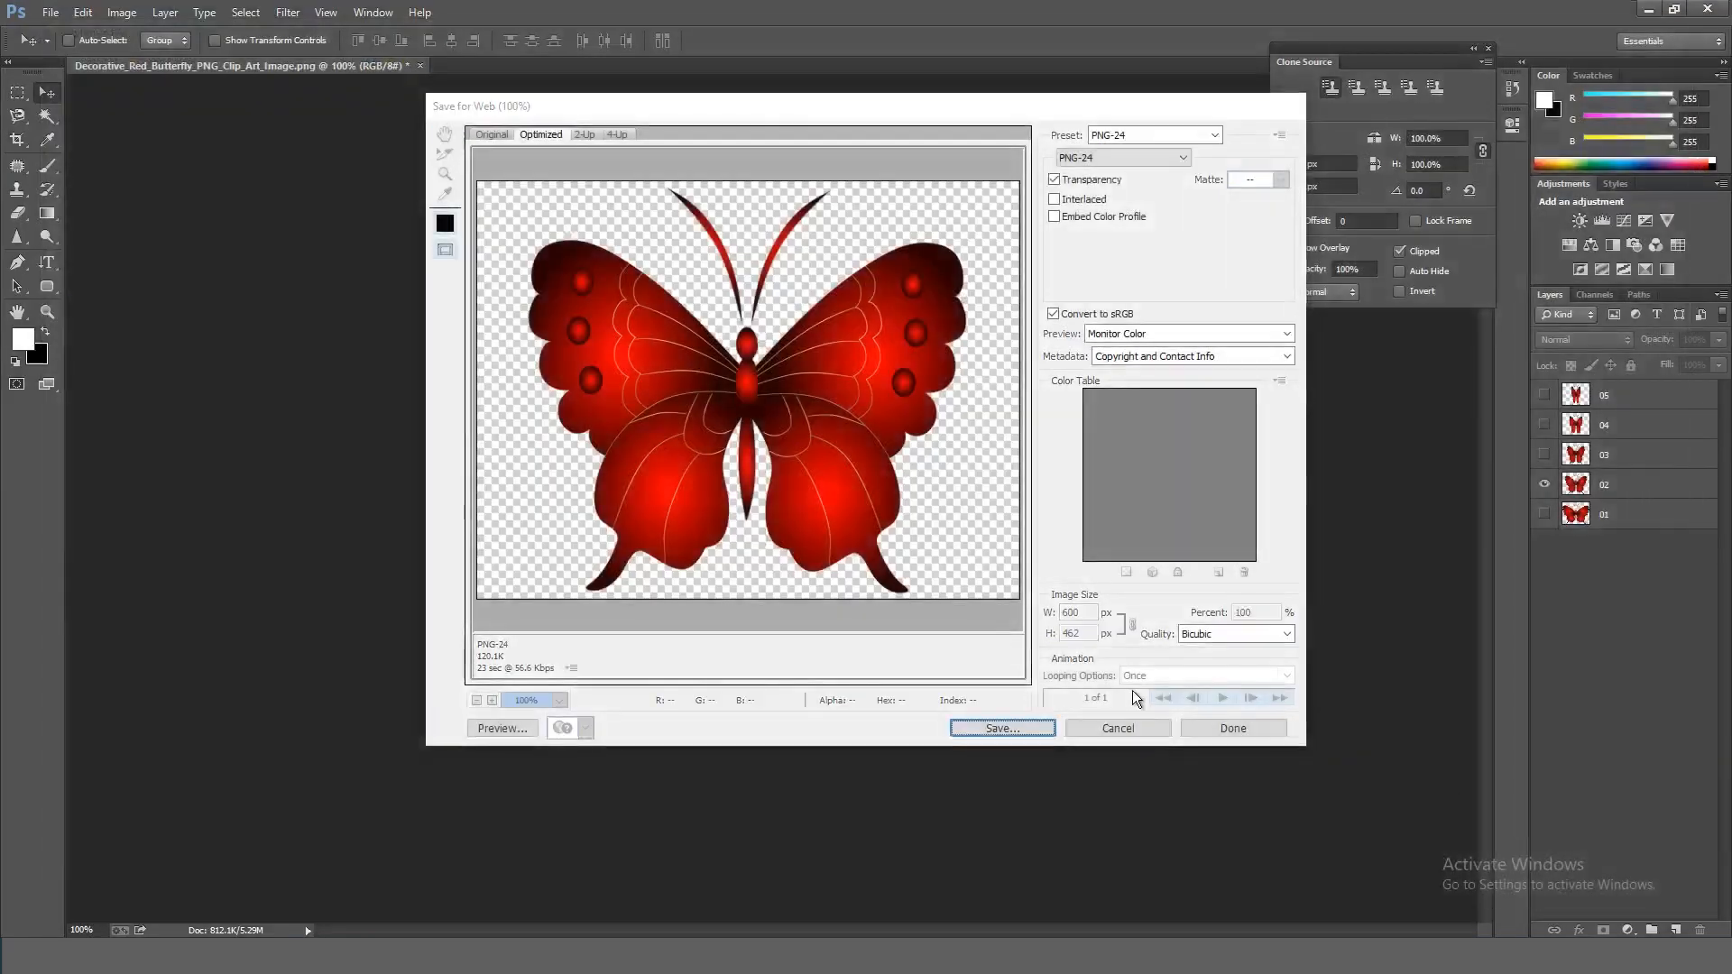
Step: Show only layer 03 and export it for web as a PNG-24 named 03
click(1544, 484)
click(1544, 454)
click(1613, 454)
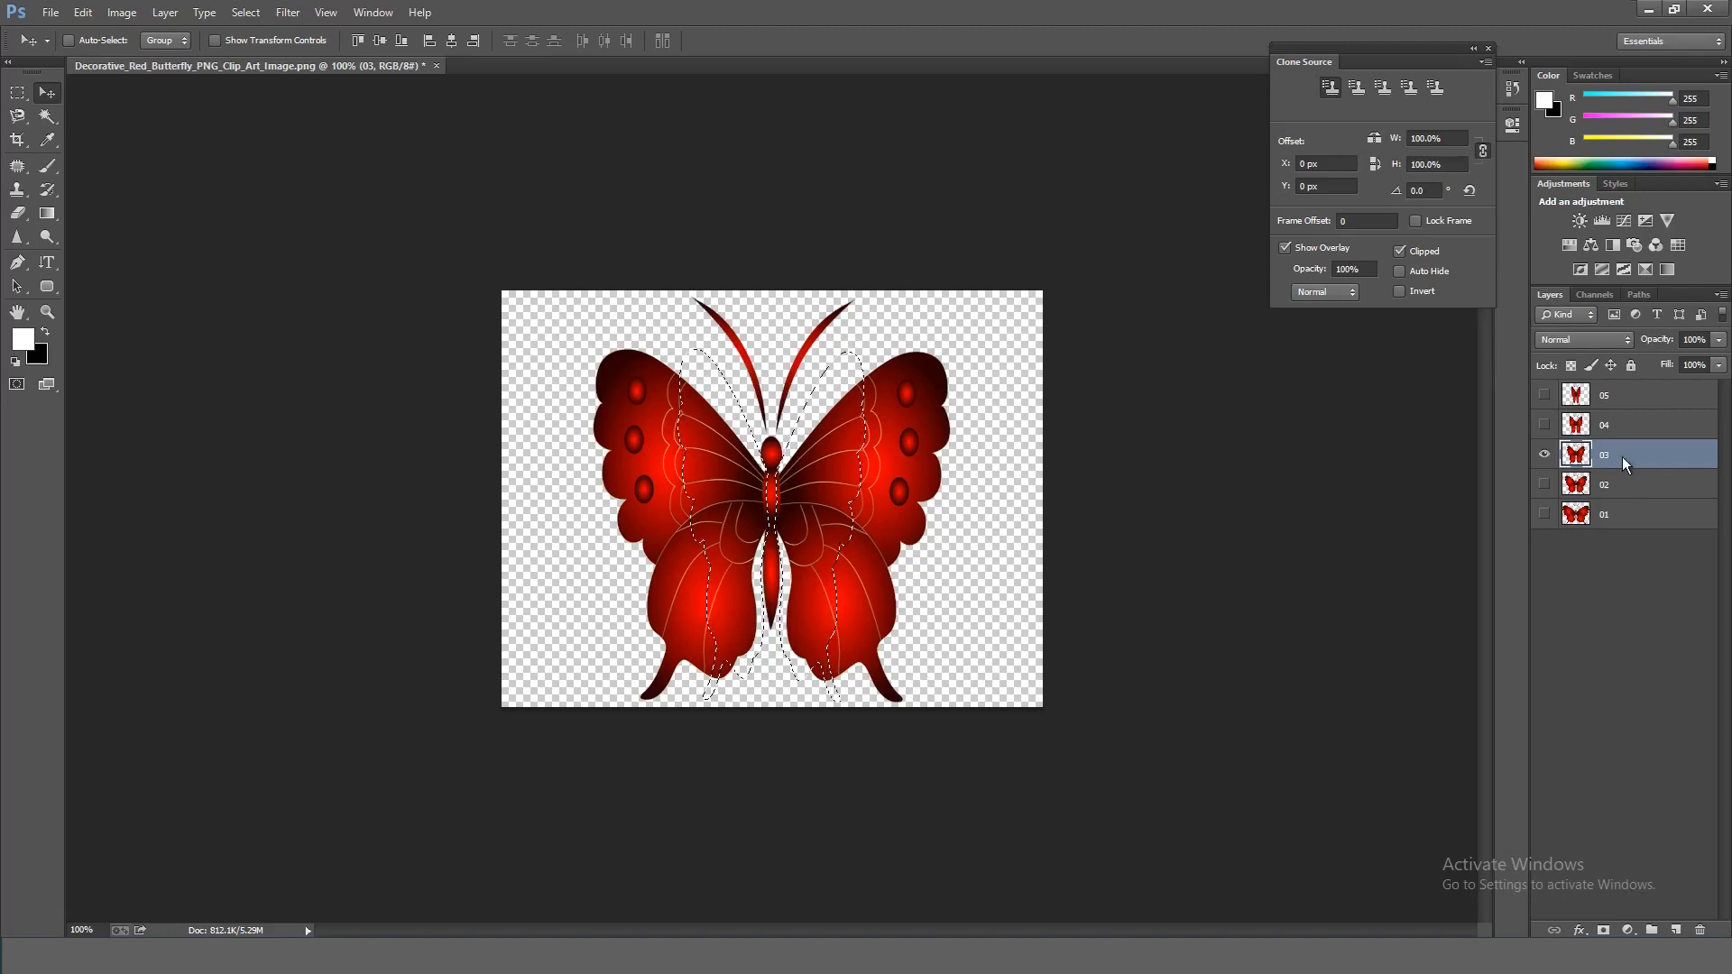
key(ctrl+alt+shift+s)
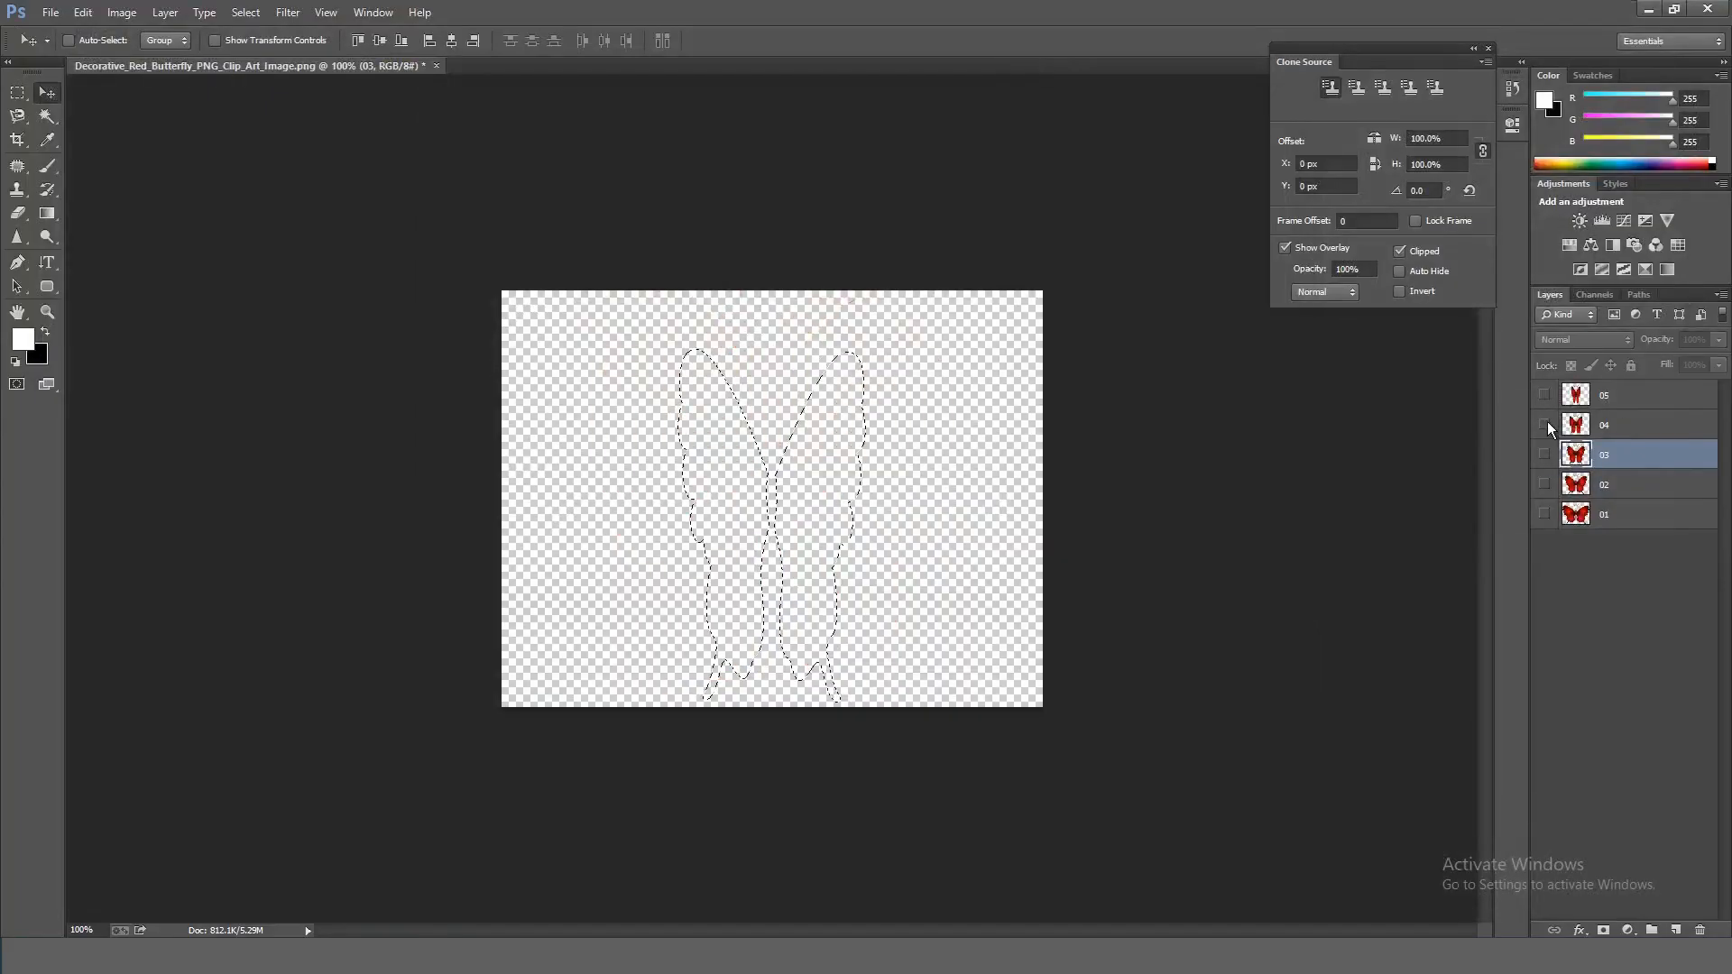
Step: Export layers 04 and 05, each shown alone, for web as PNG files named 04 and 05
key(ctrl+alt+shift+s)
click(1001, 728)
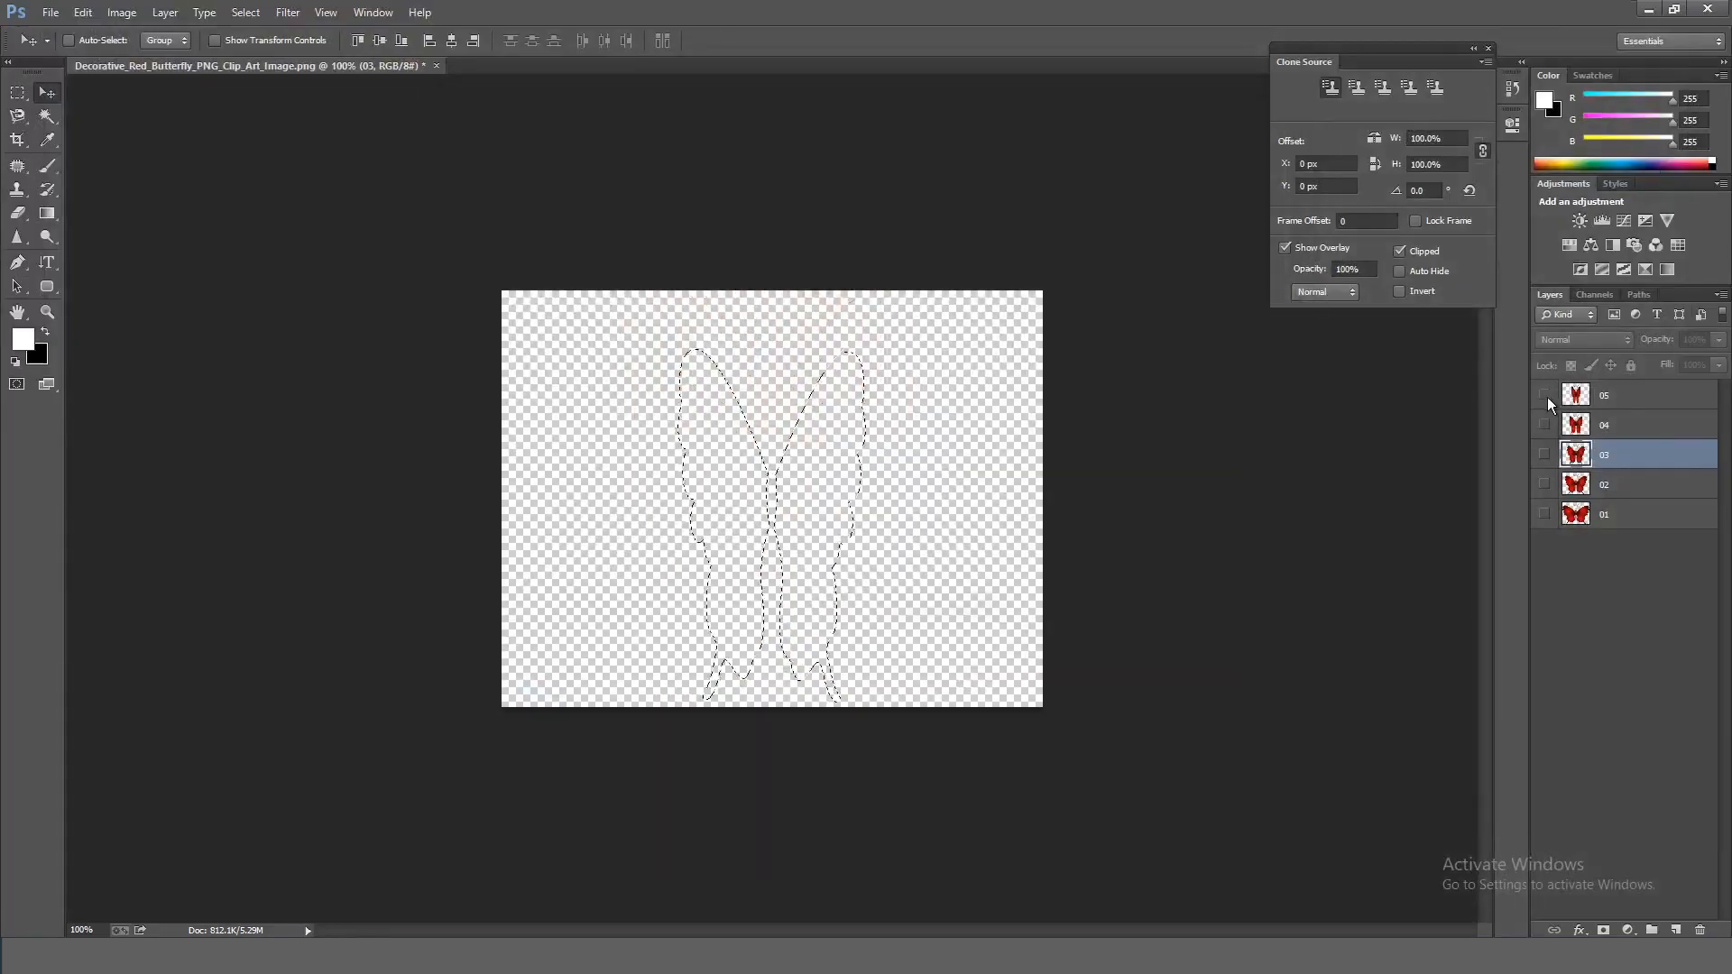
key(ctrl+alt+shift+s)
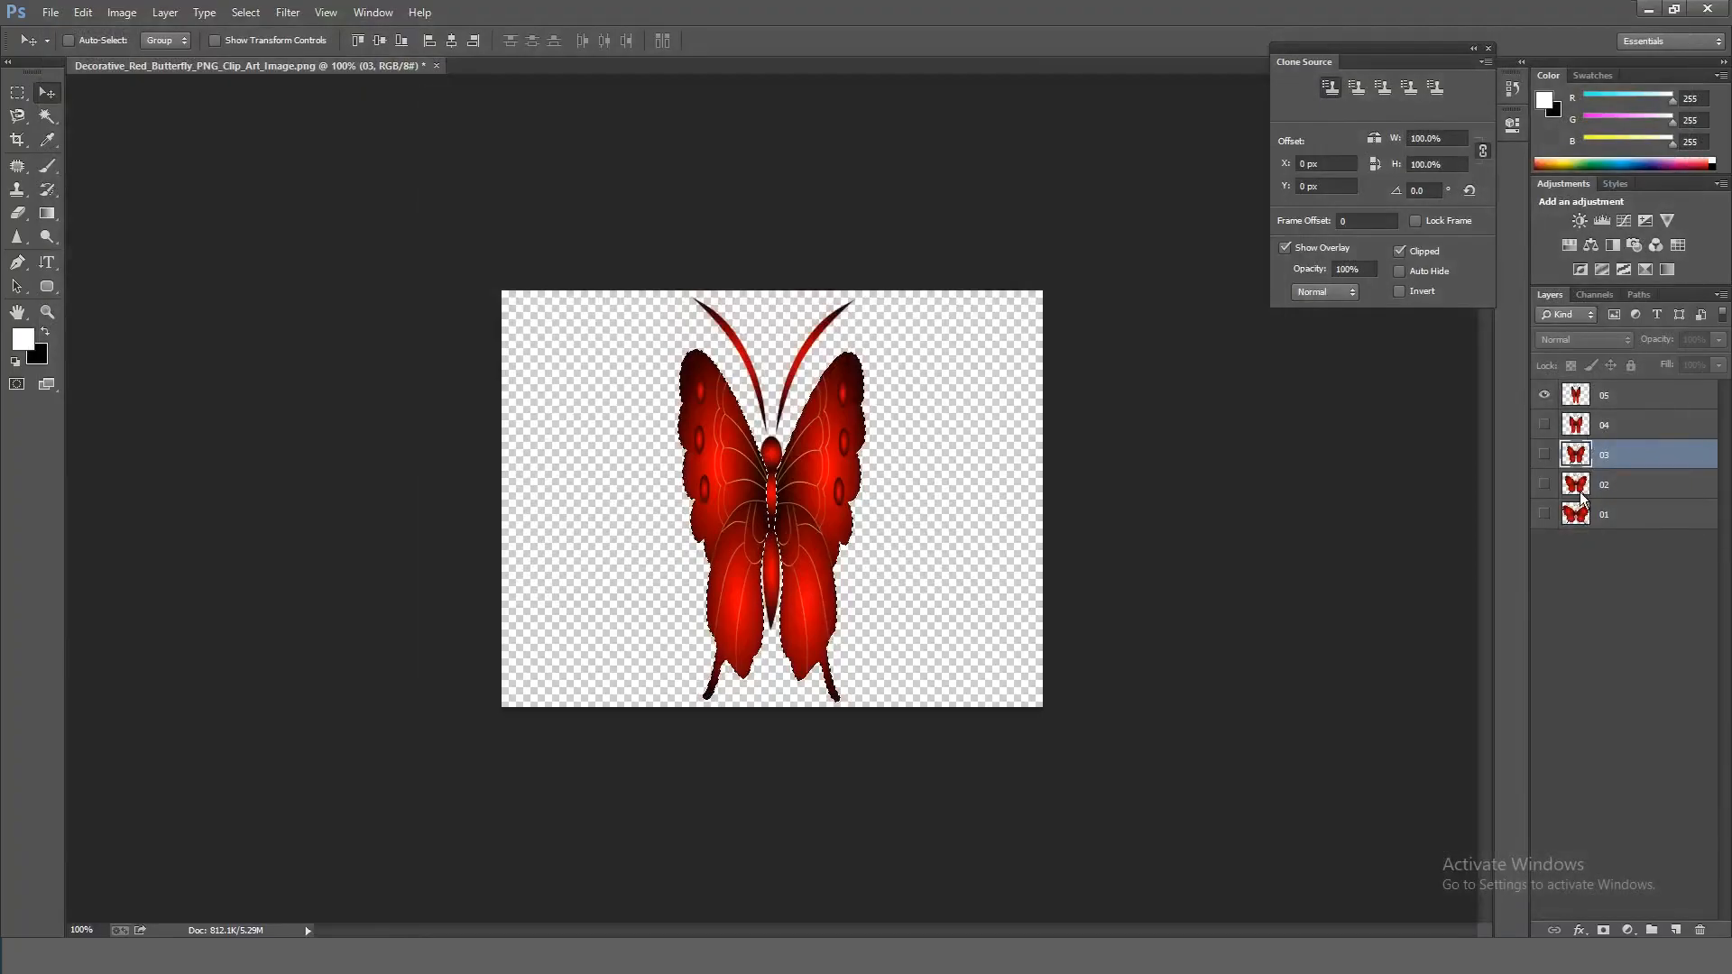
Step: Compare the wing positions on layers 02 to 05 by switching their visibility on and off
click(1544, 395)
click(1544, 453)
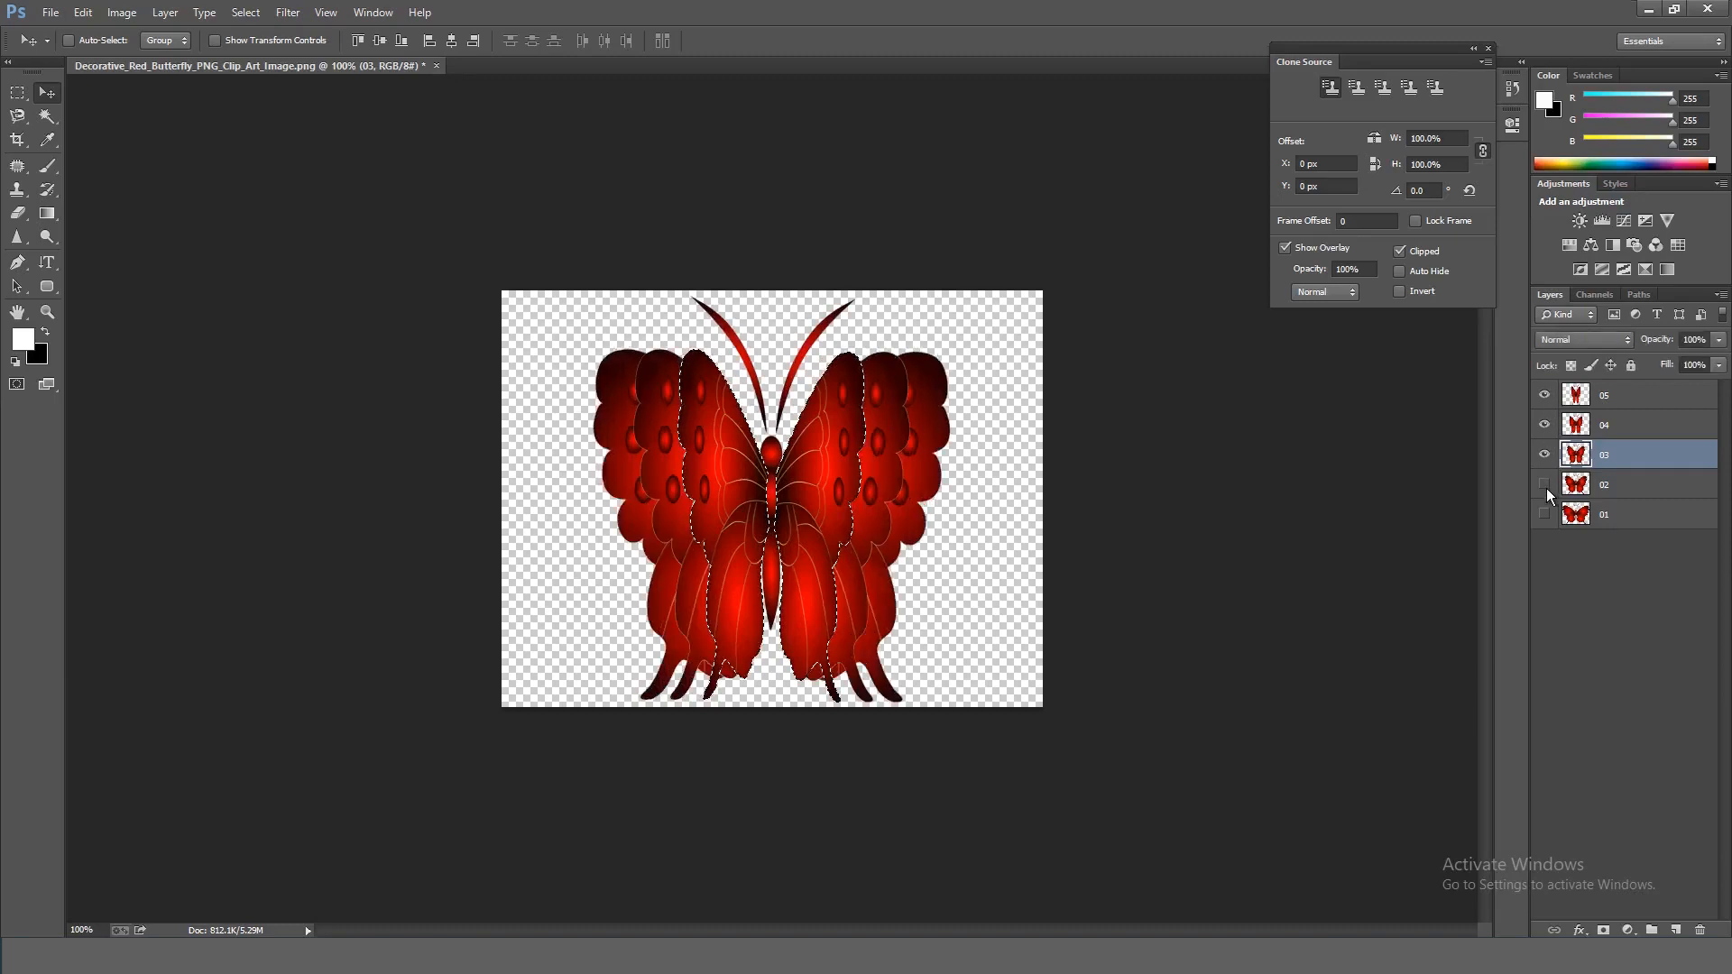
click(1545, 484)
drag(1545, 485, 1544, 420)
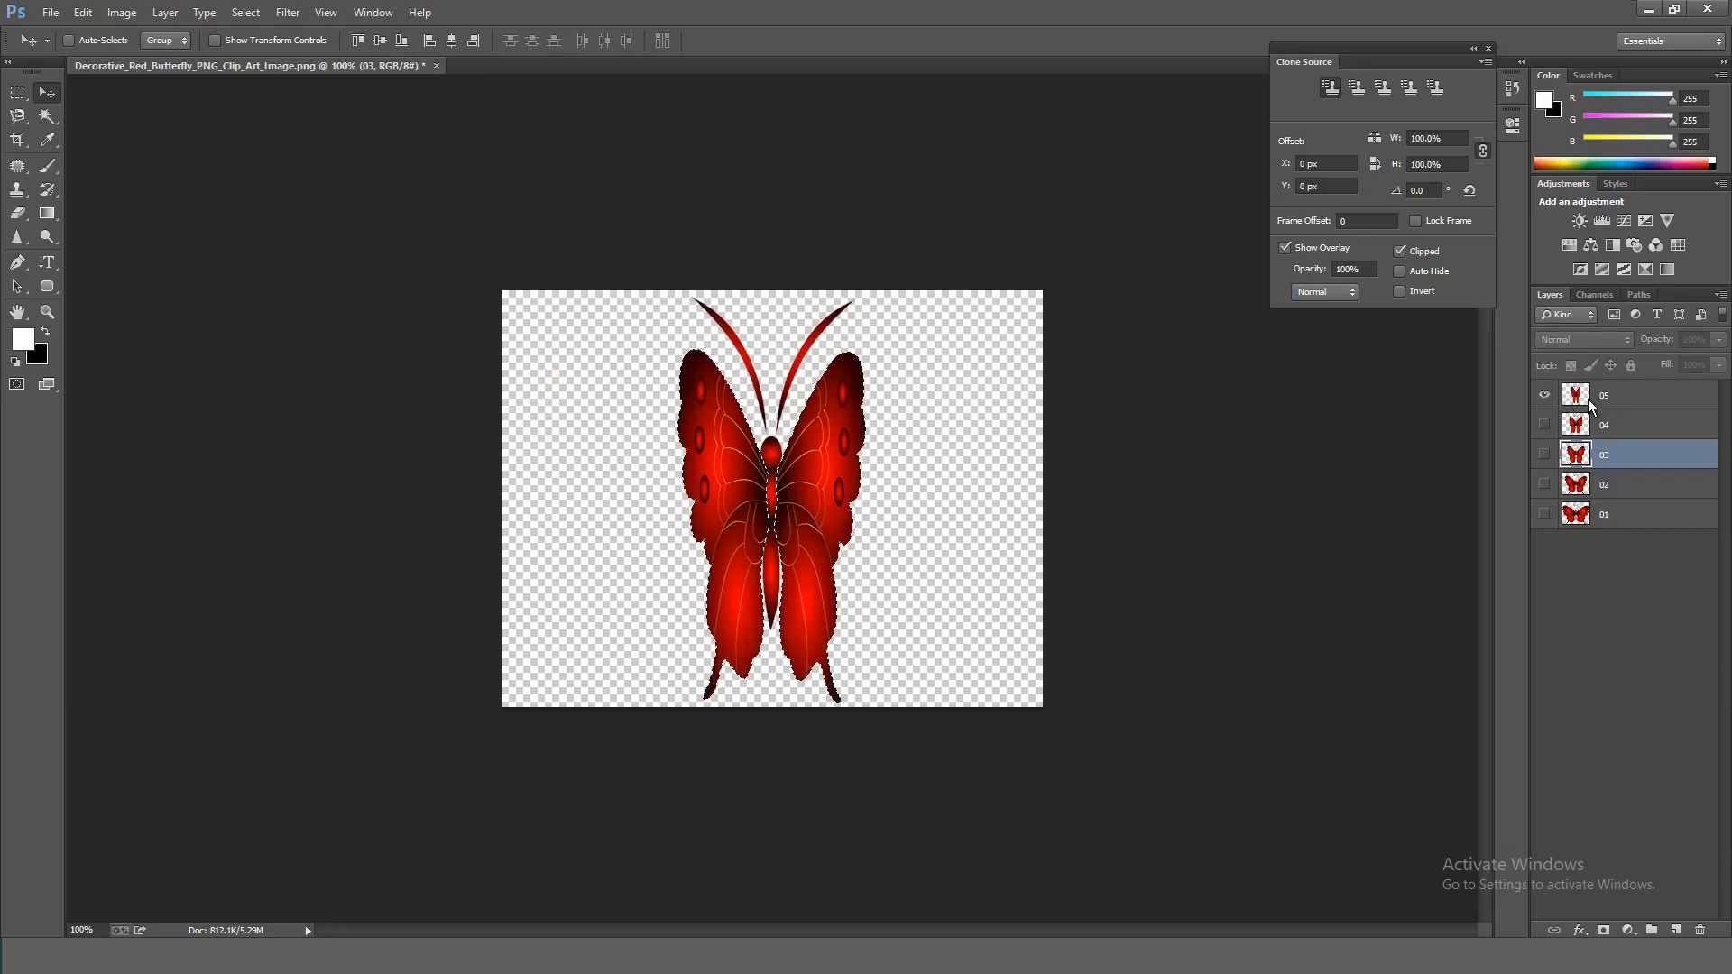
click(1546, 433)
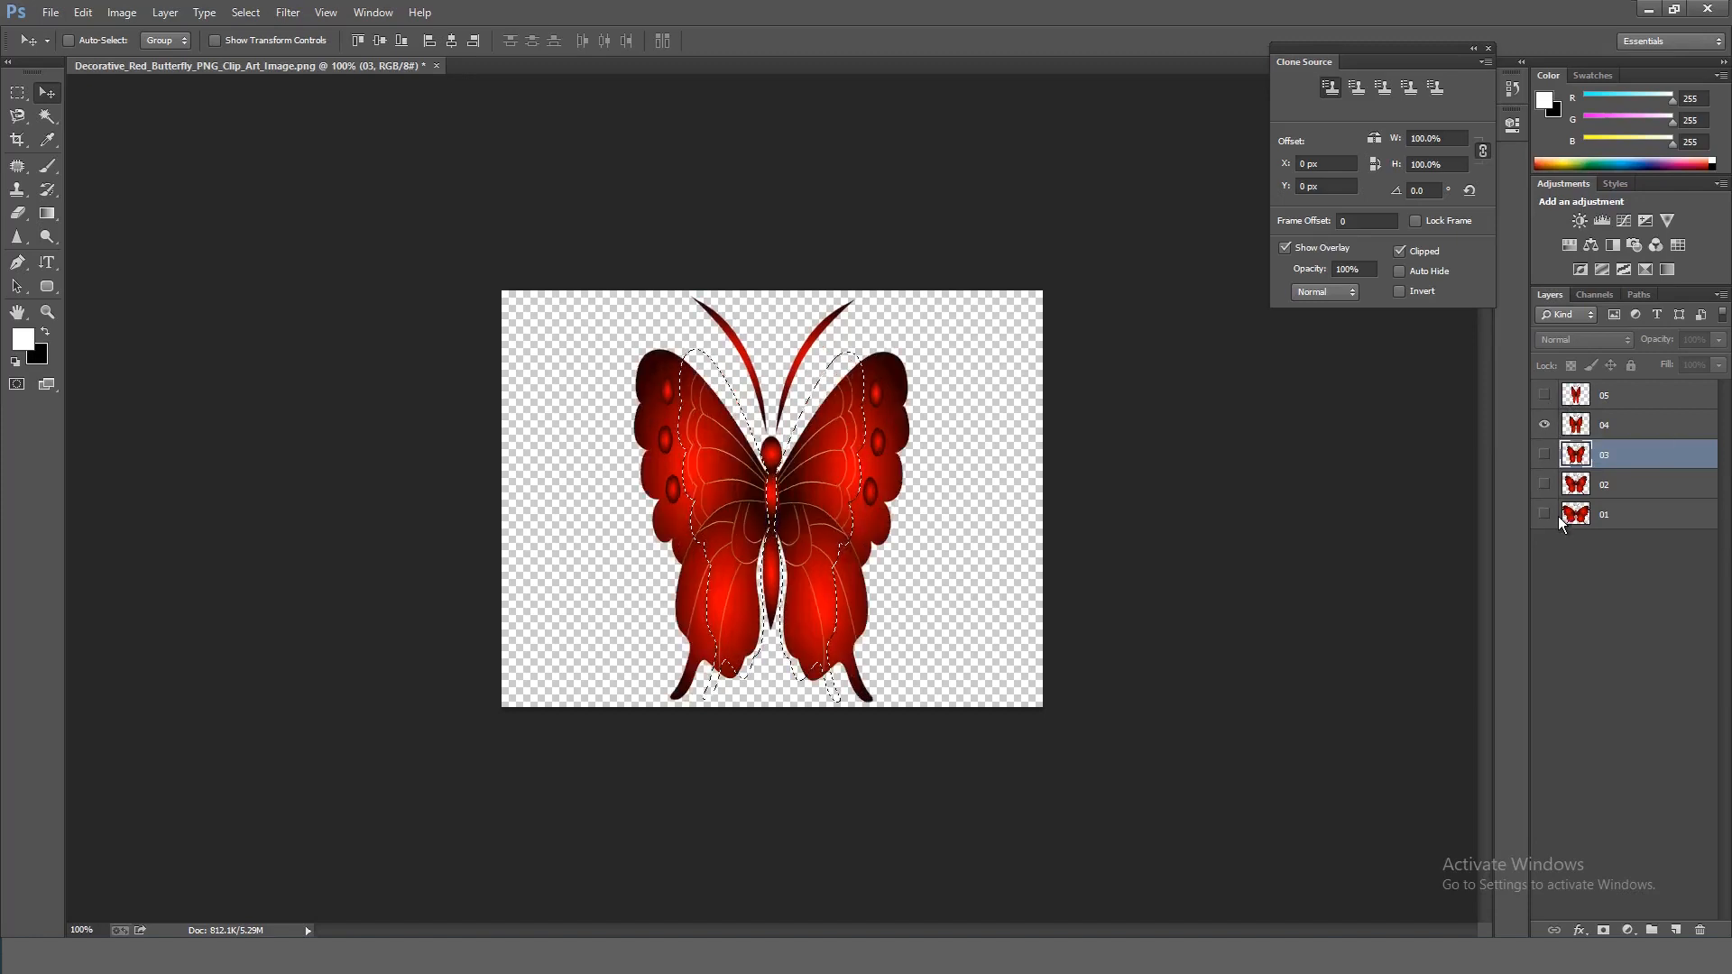
key(ctrl+alt+shift+s)
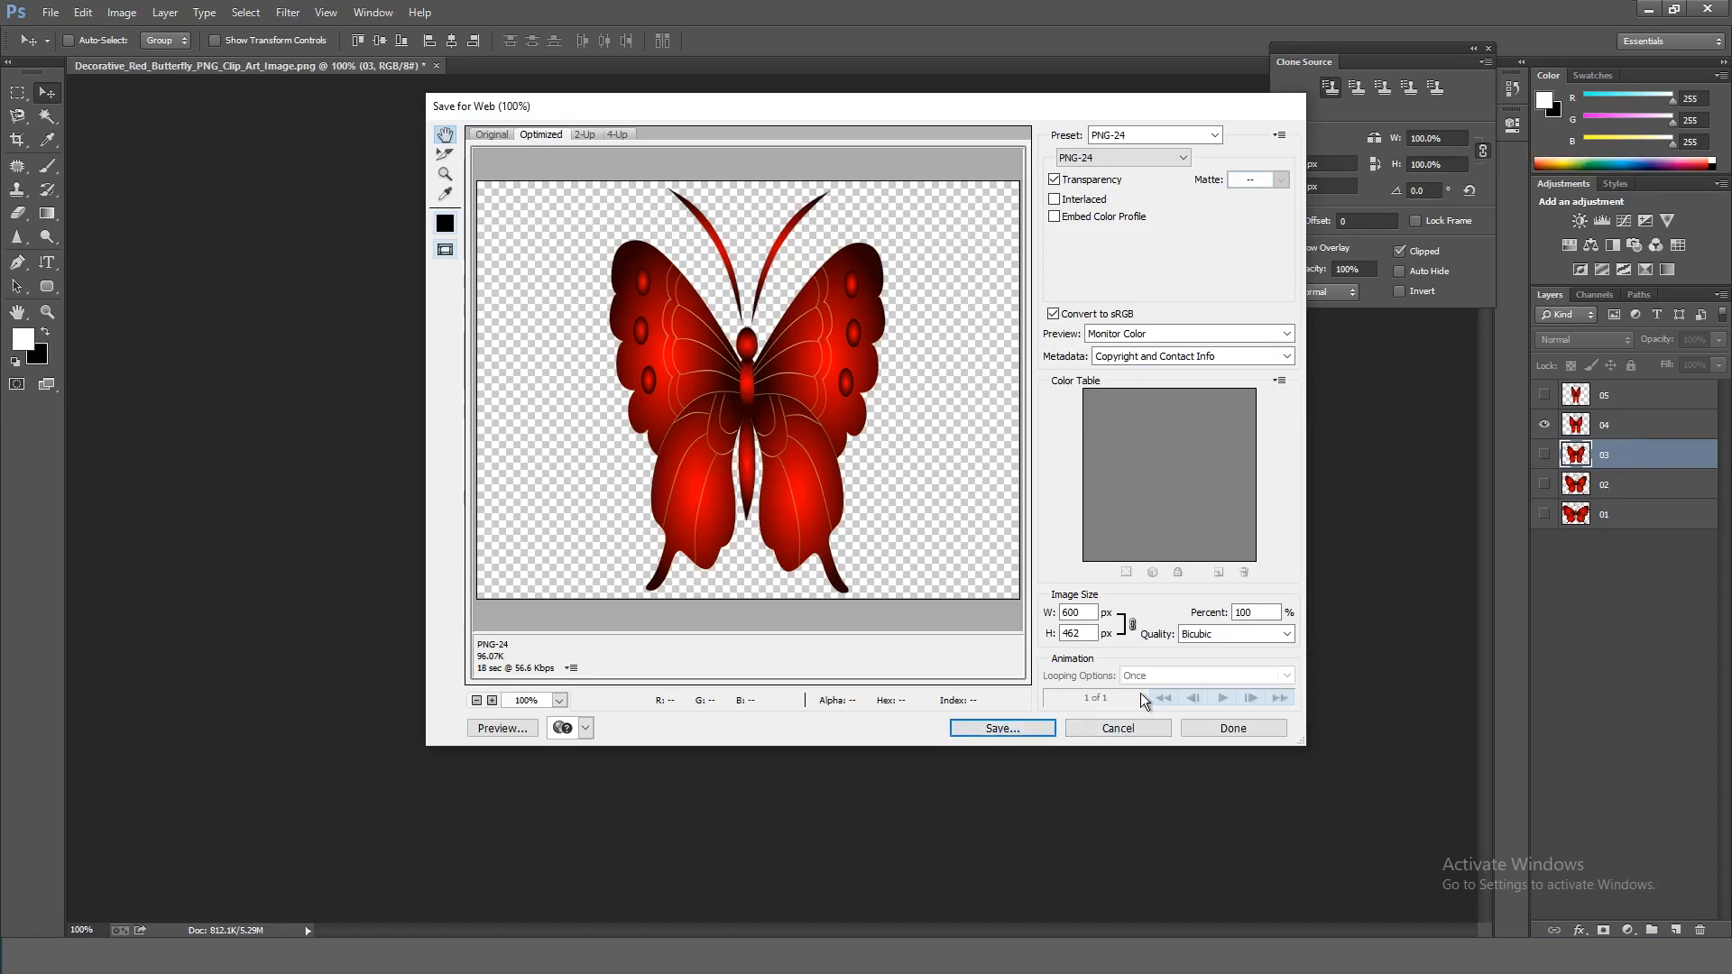
click(1121, 729)
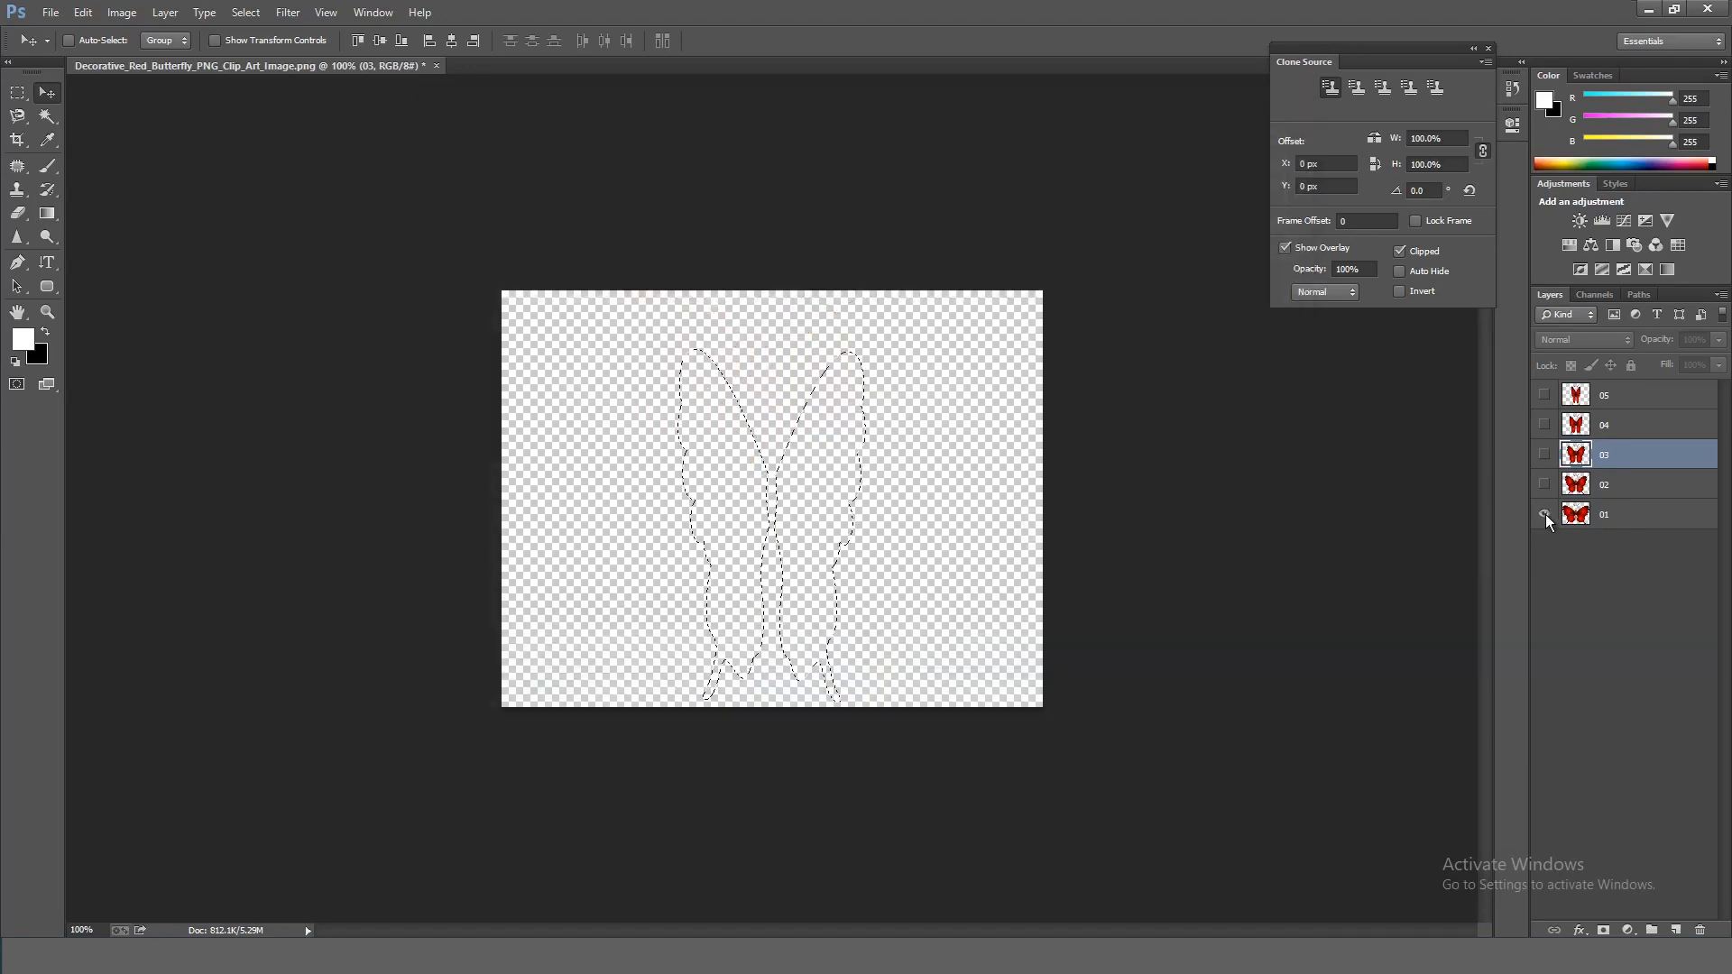
mouse_move(1545, 514)
mouse_down()
mouse_move(1542, 428)
mouse_move(1542, 514)
mouse_up()
click(1543, 397)
key(ctrl+alt+shift+s)
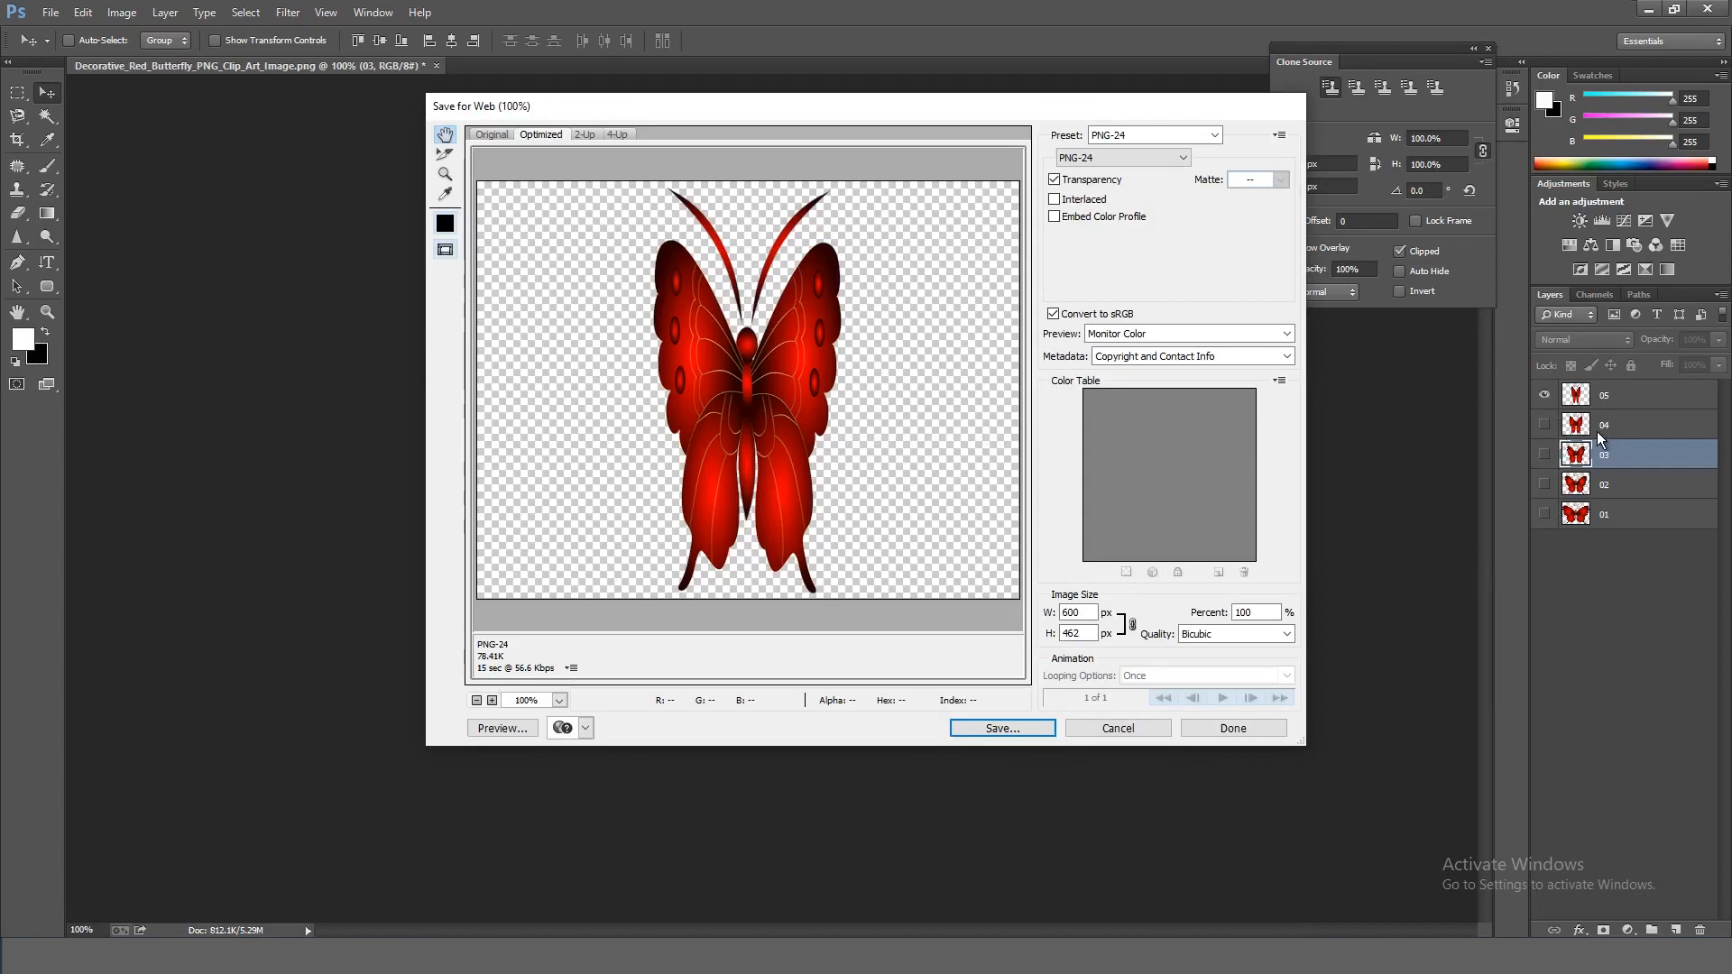
click(1119, 728)
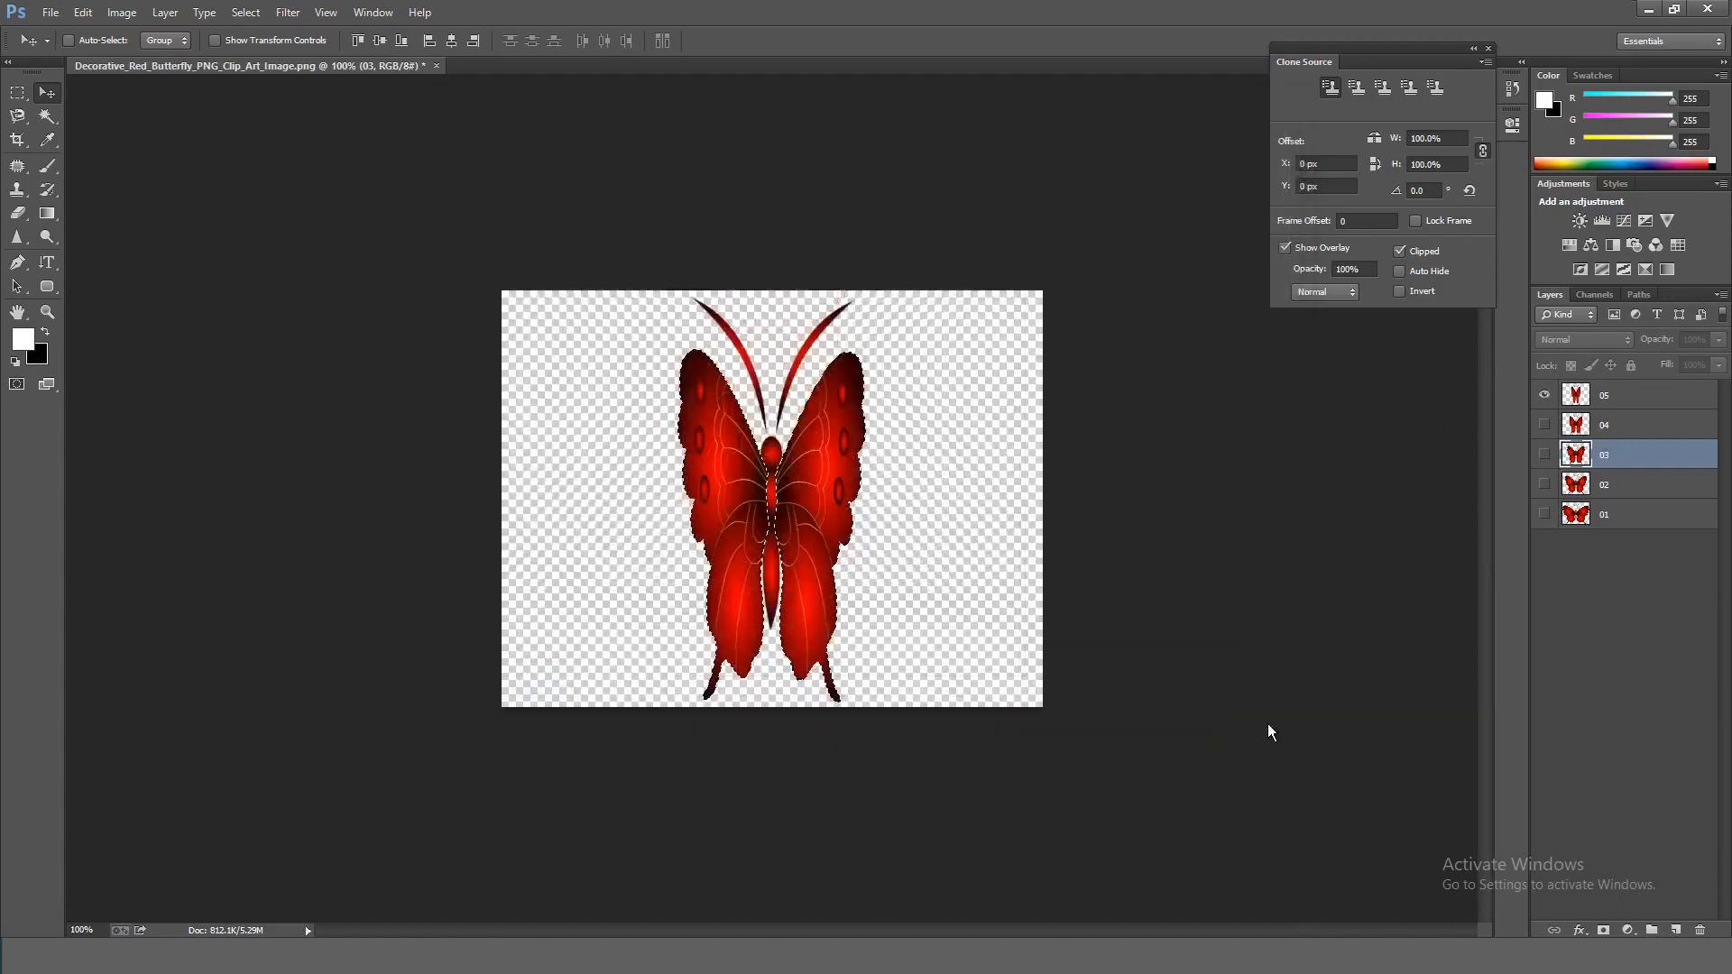
Step: Examine the order of the wing frames from layer 01 to layer 05, ending with all five layers shown
click(1613, 598)
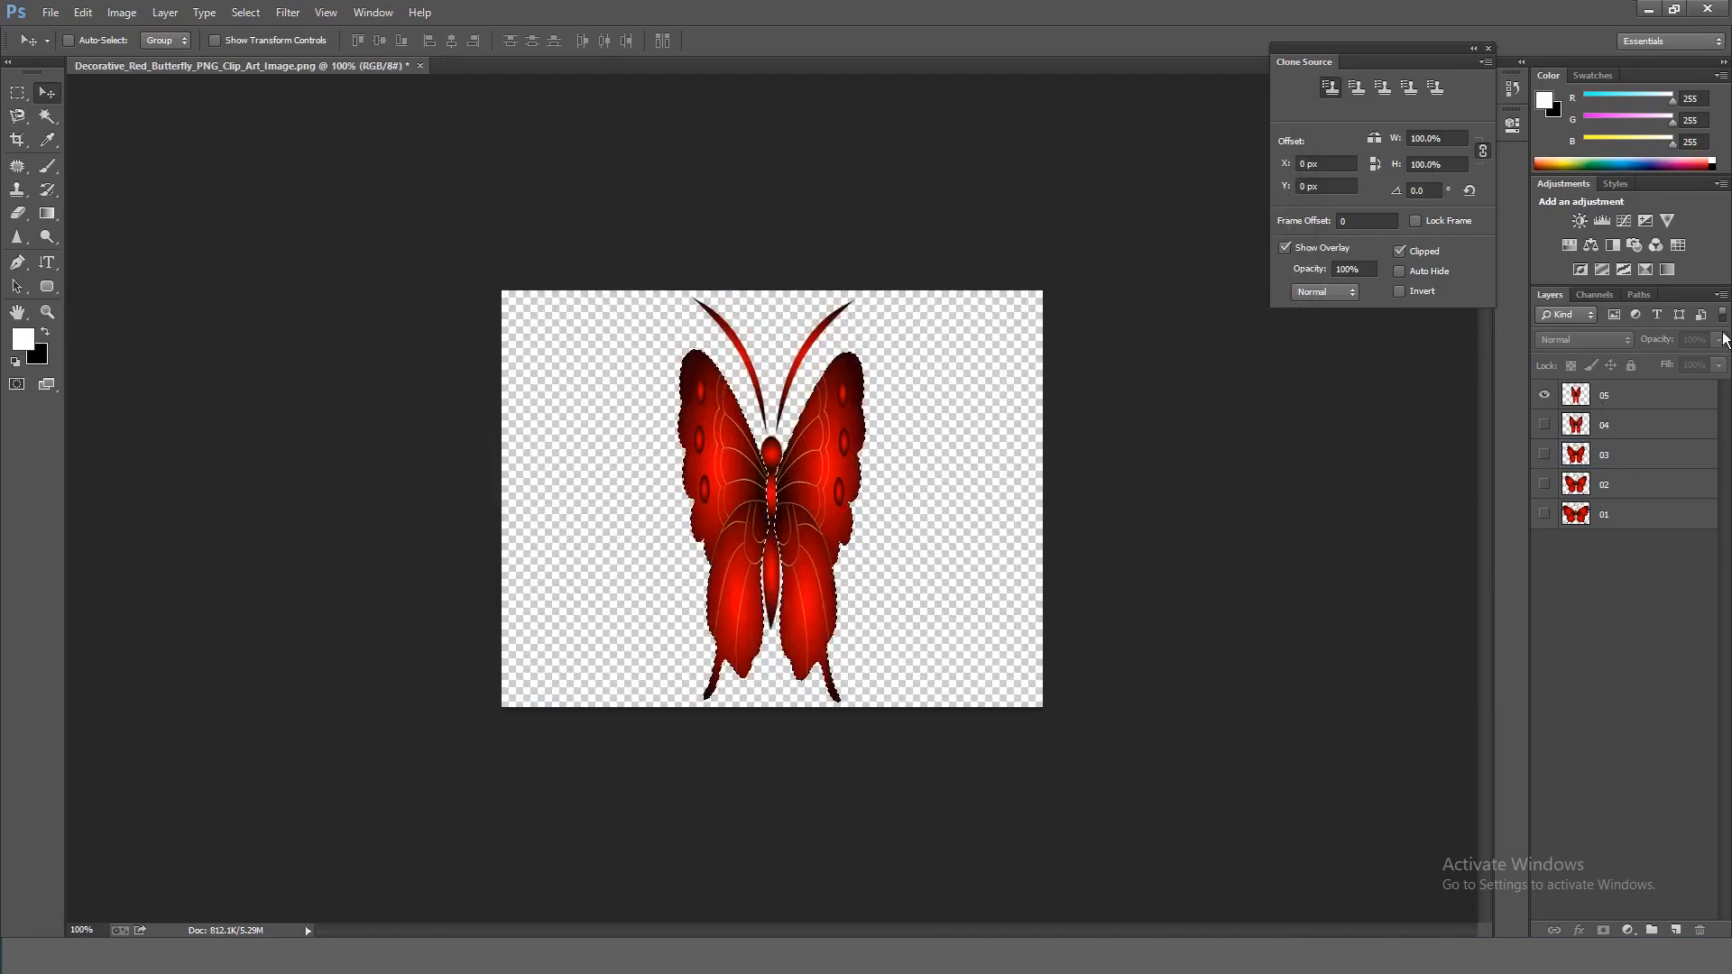
click(1543, 395)
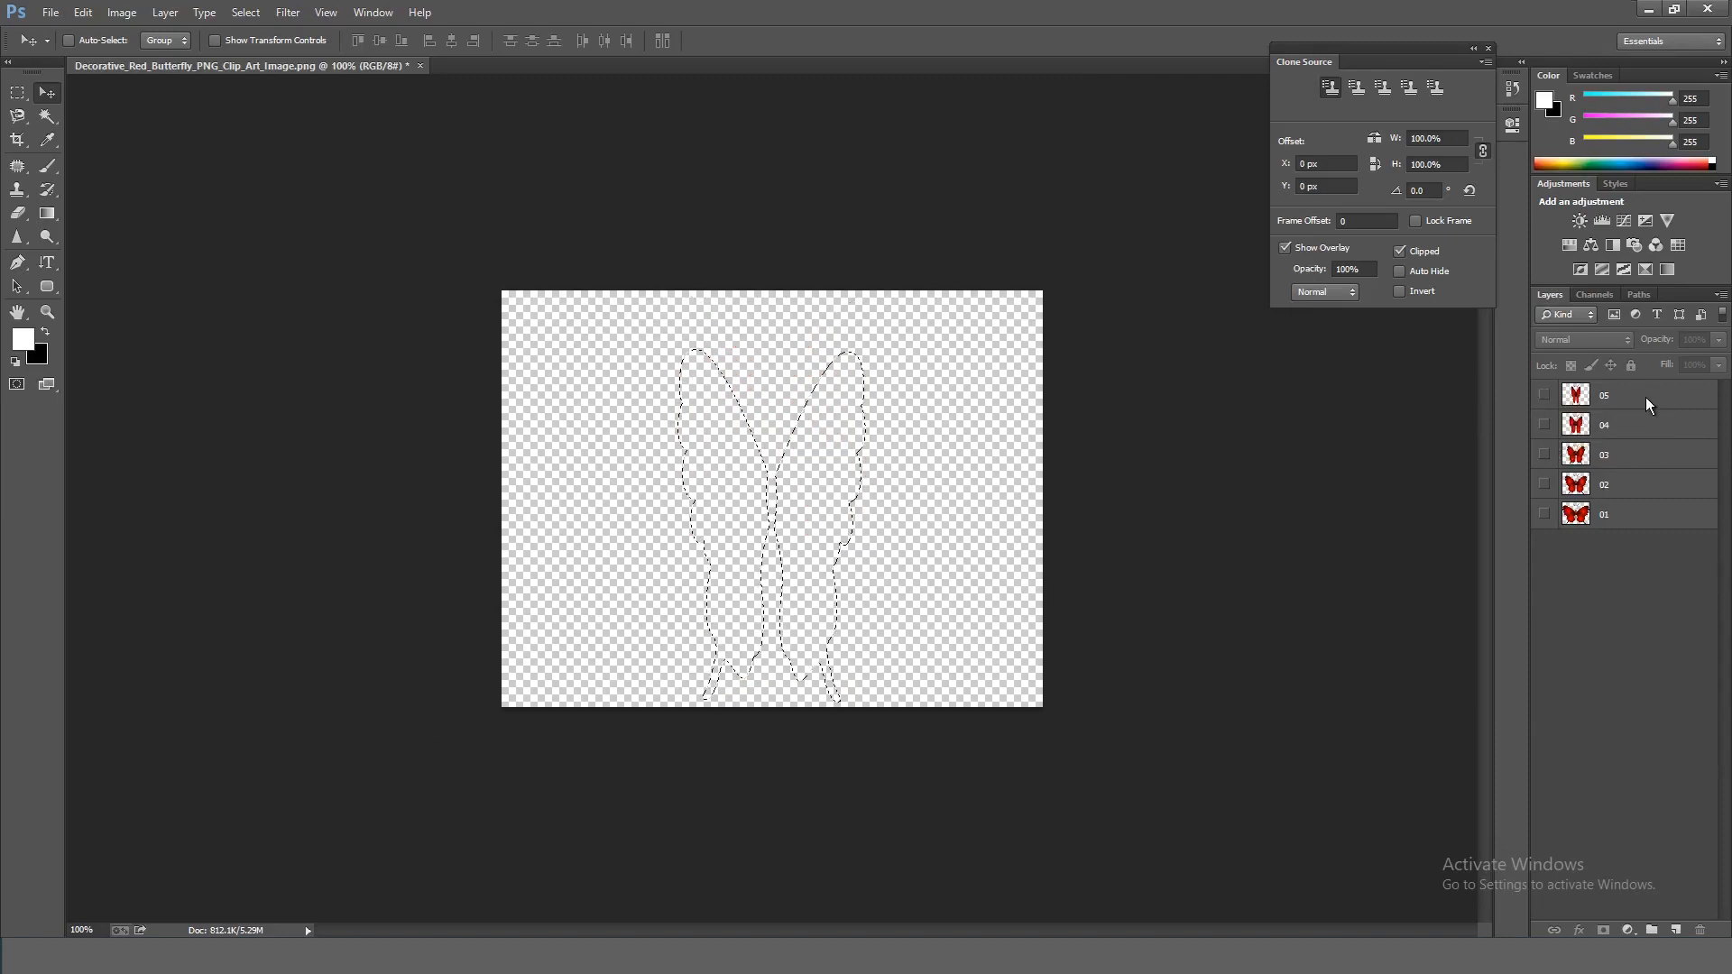
click(1545, 513)
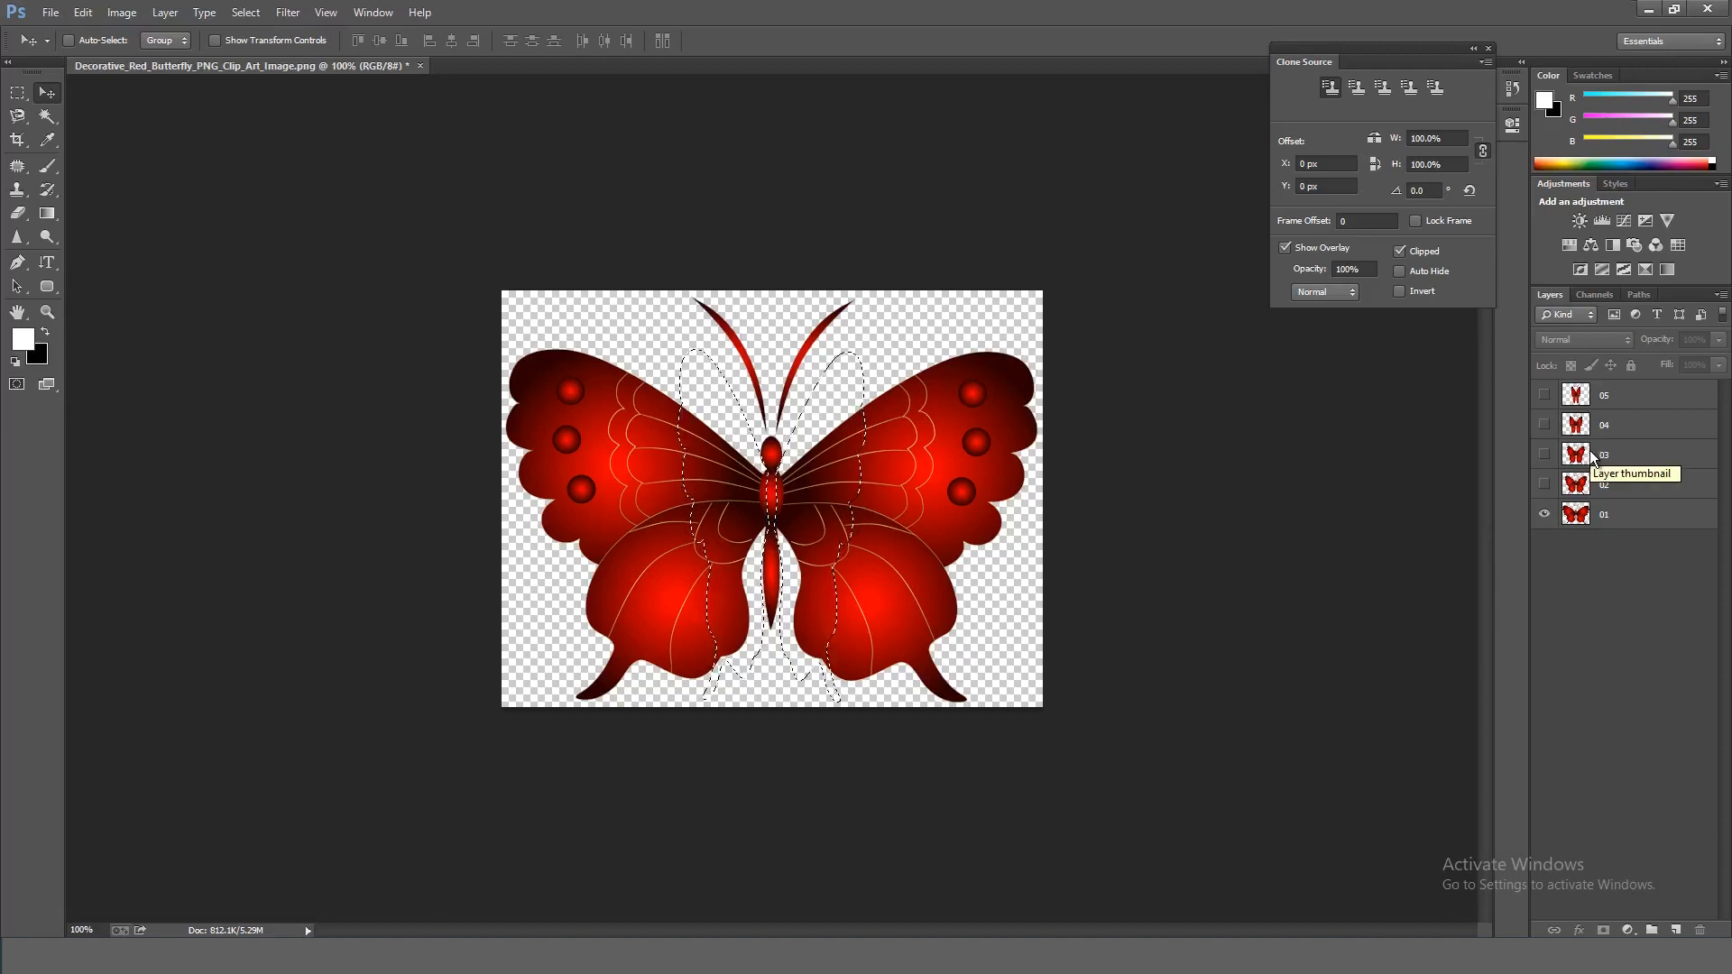
click(1618, 406)
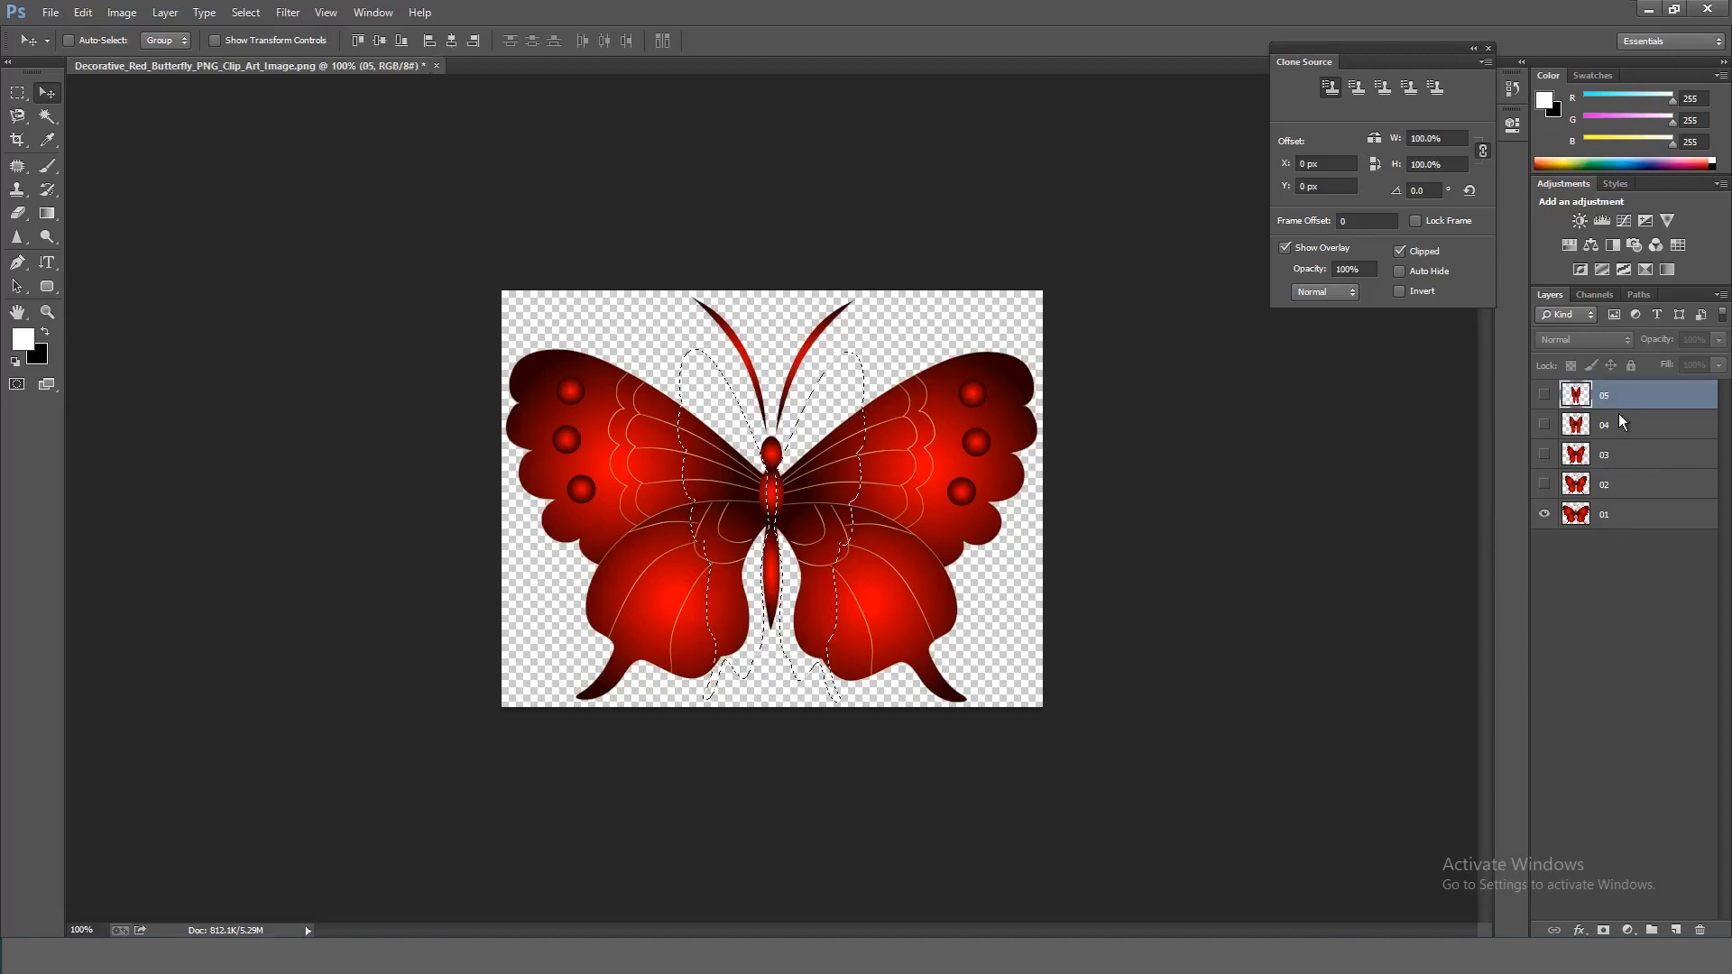
click(1620, 516)
click(1611, 402)
click(1614, 429)
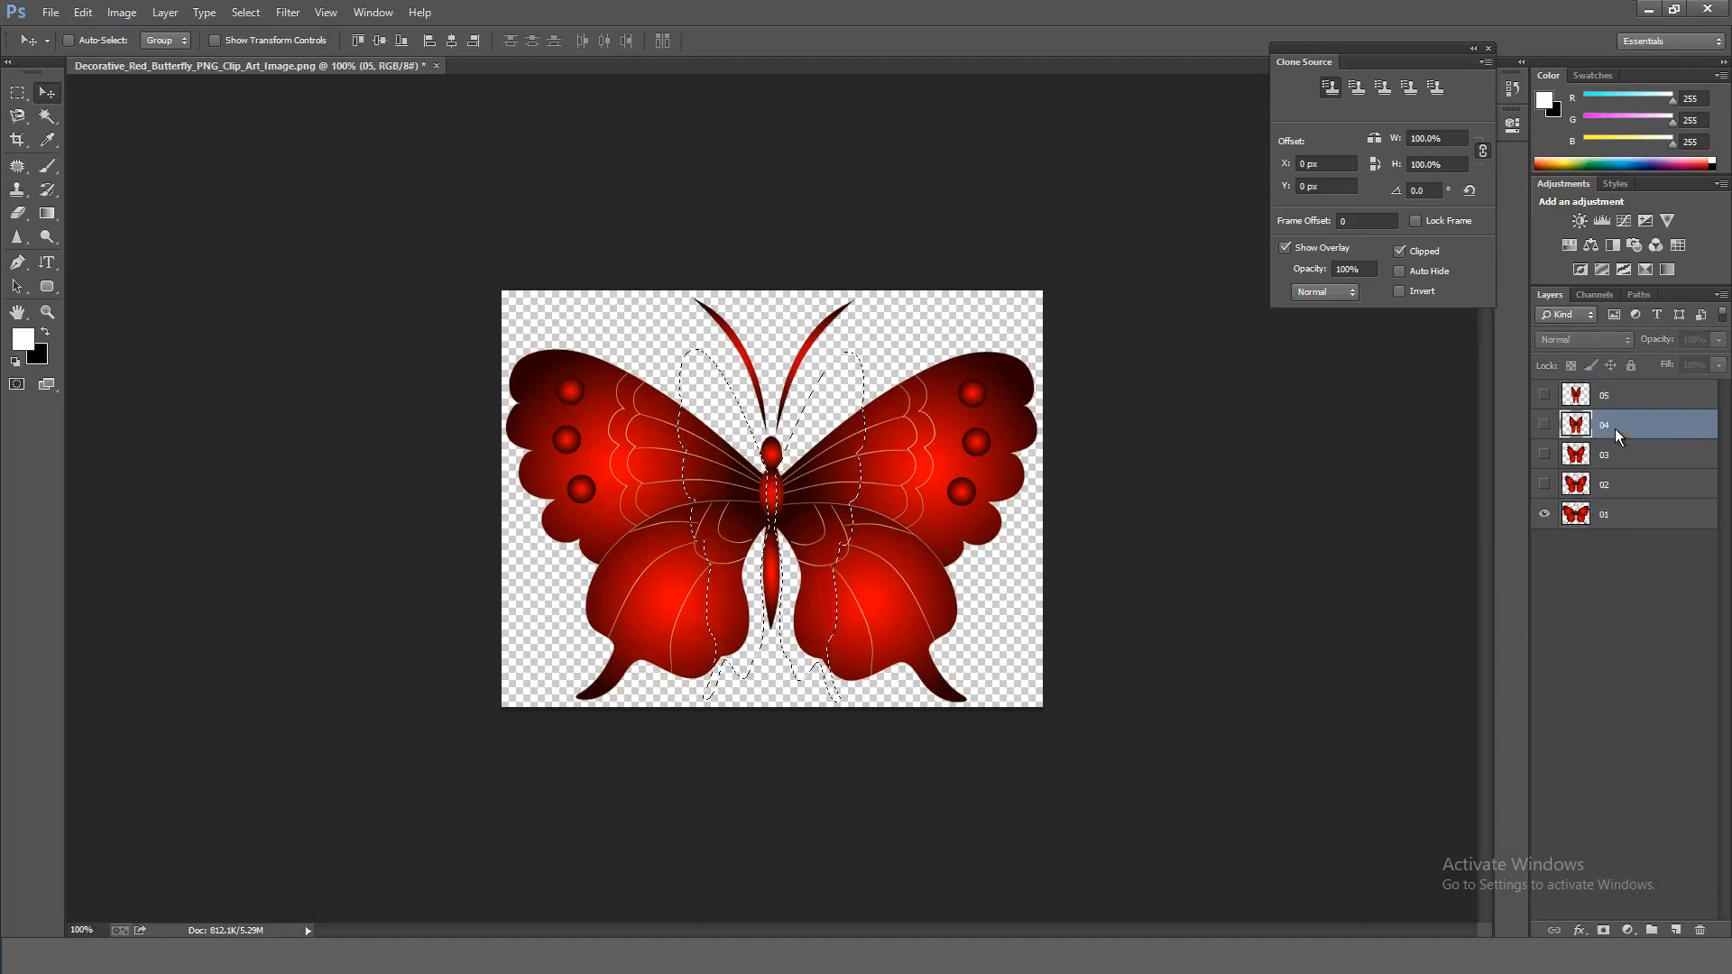
click(1544, 426)
click(1542, 453)
click(1544, 484)
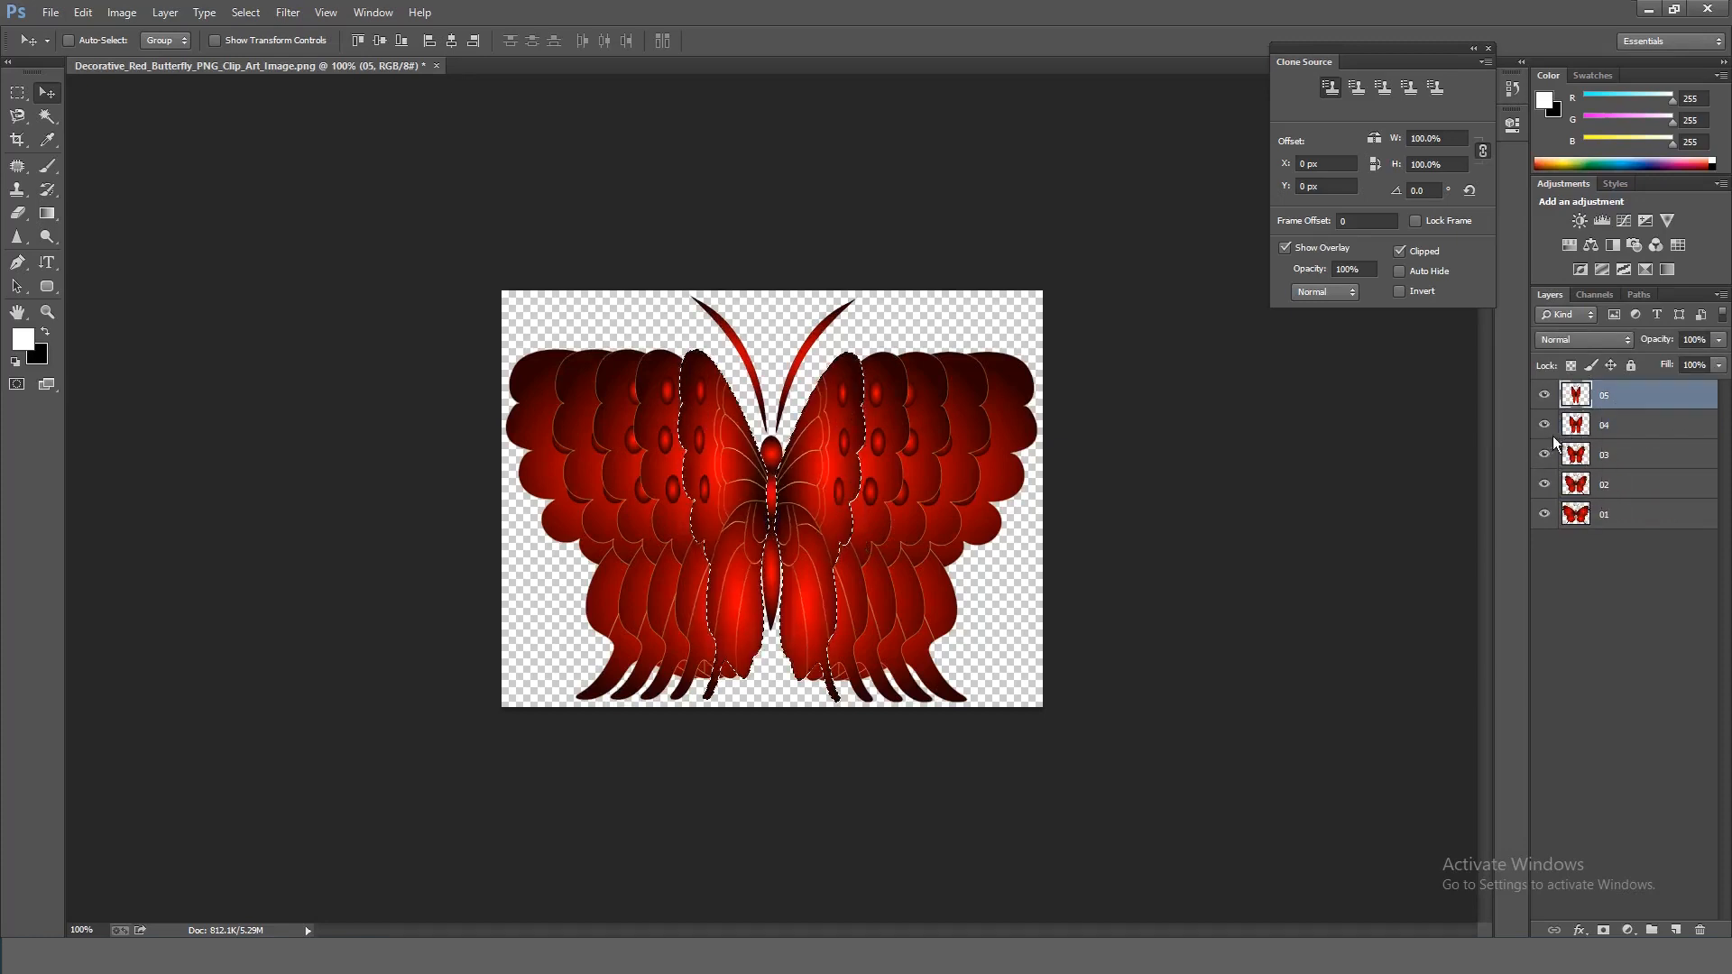
Step: Hide layers 05 and 01 and review layers 04, 03 and 02 as the frames for the returning wing motion
click(1614, 516)
click(1544, 397)
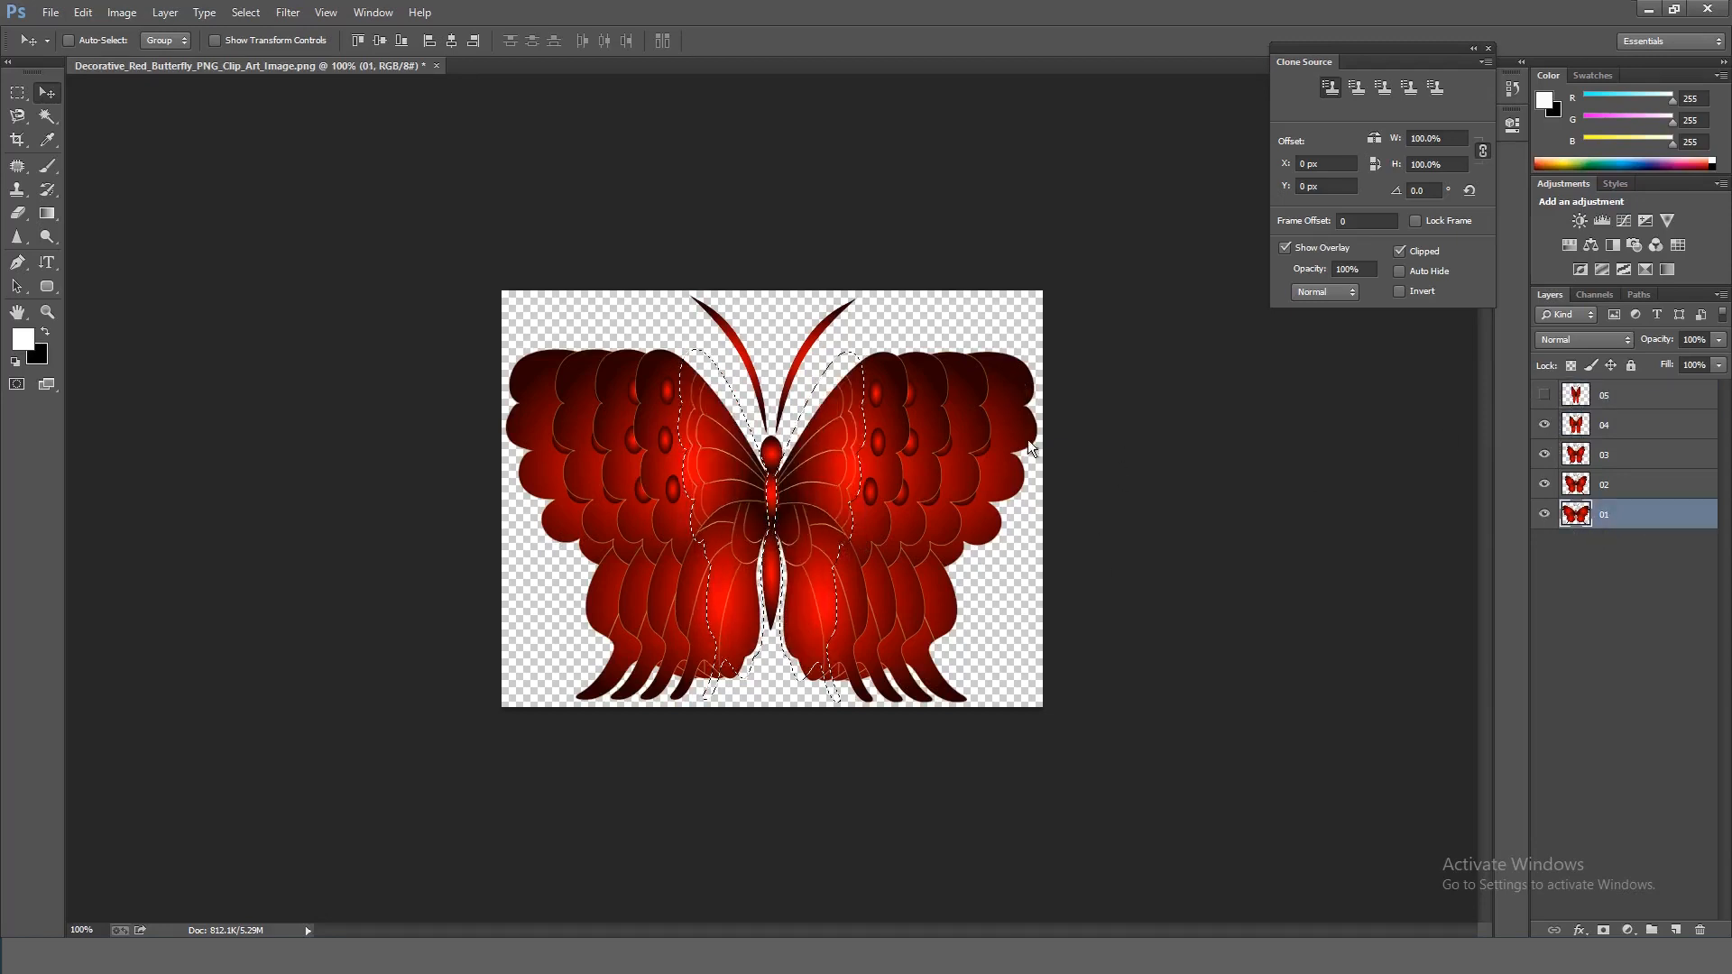
click(1561, 586)
click(1544, 395)
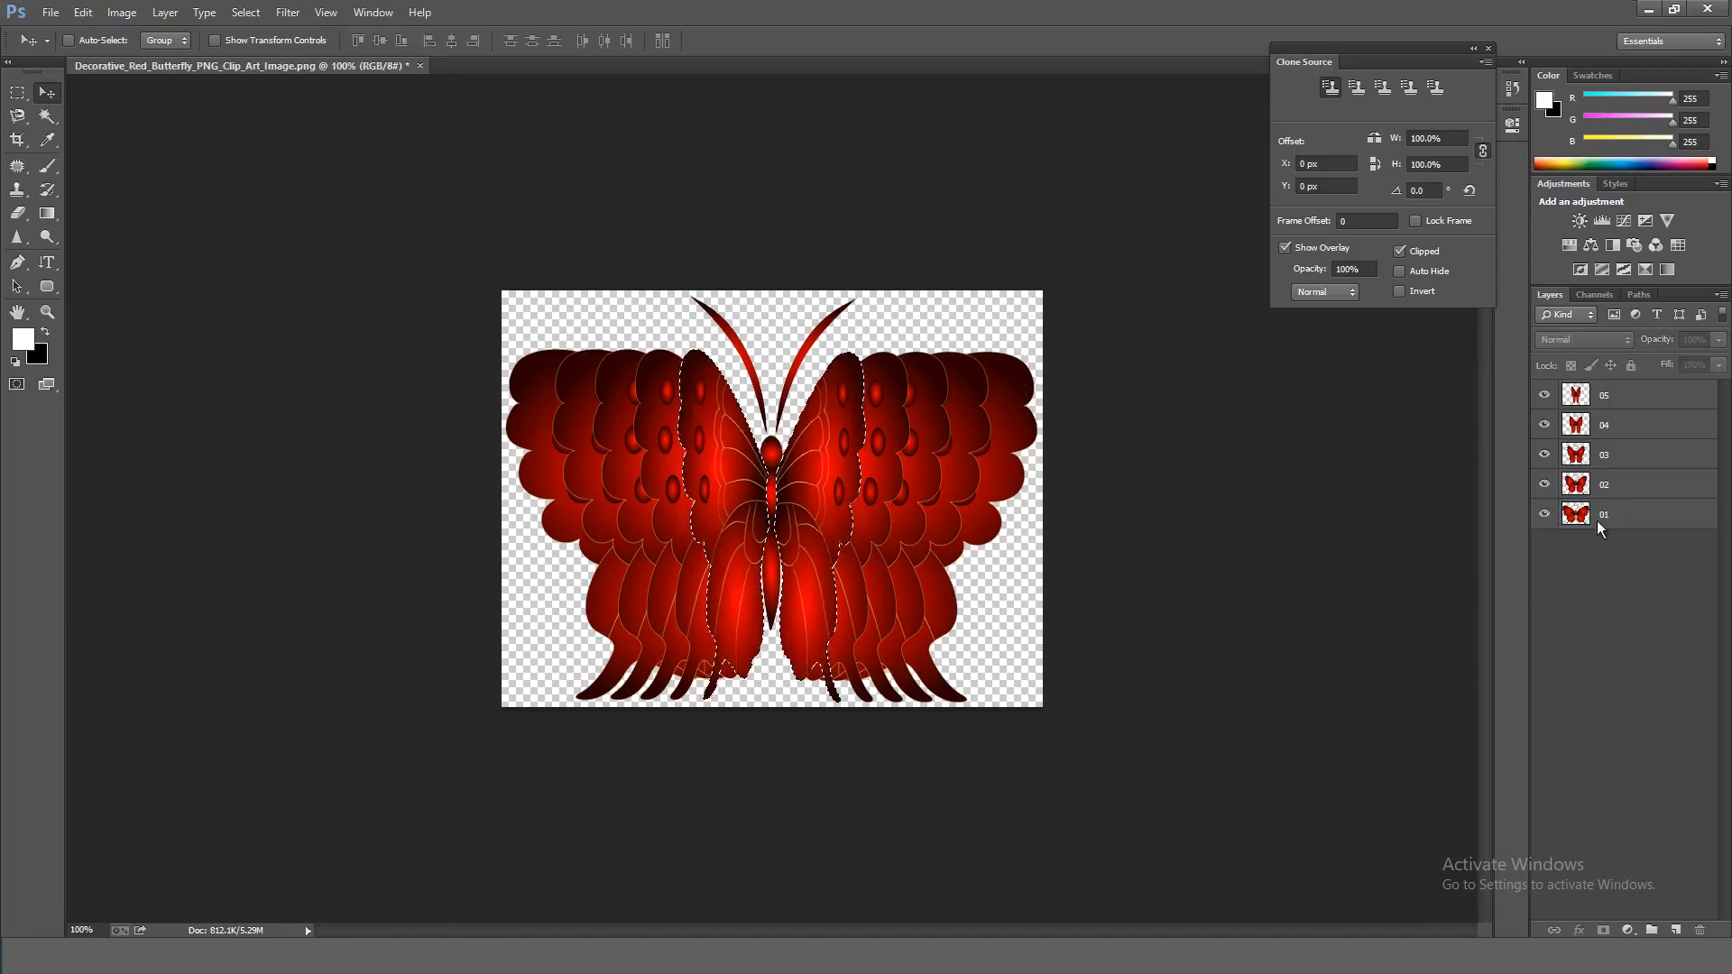
click(1544, 395)
click(1544, 514)
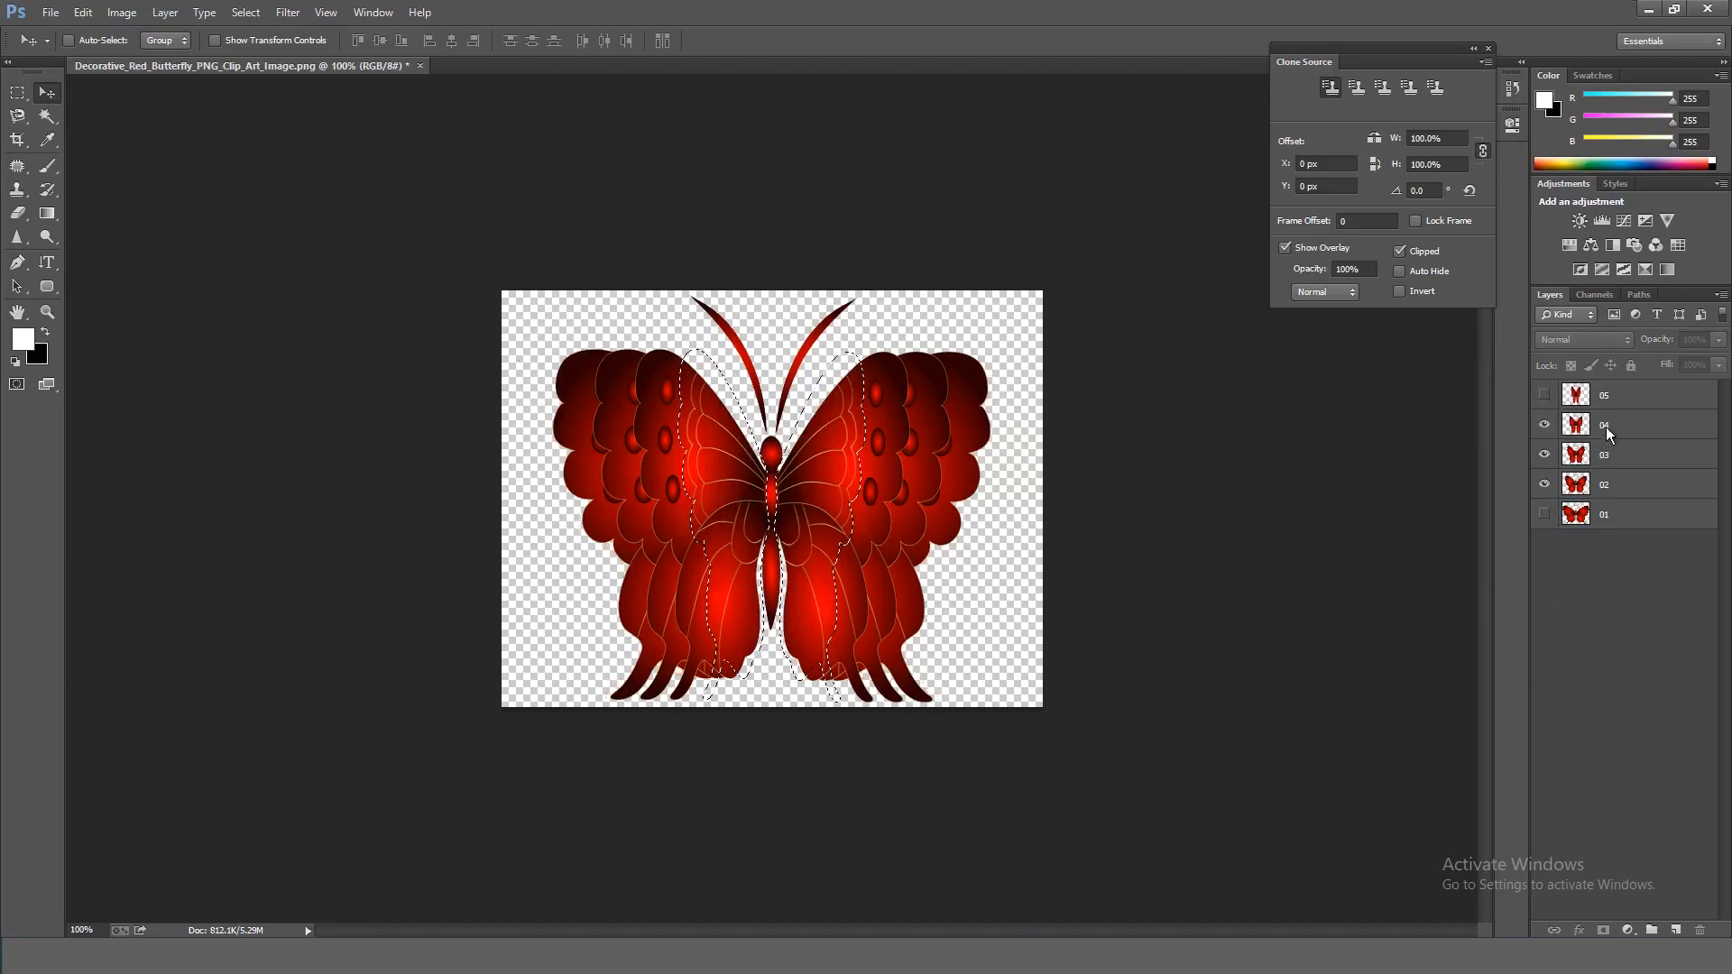
click(1605, 425)
click(1614, 461)
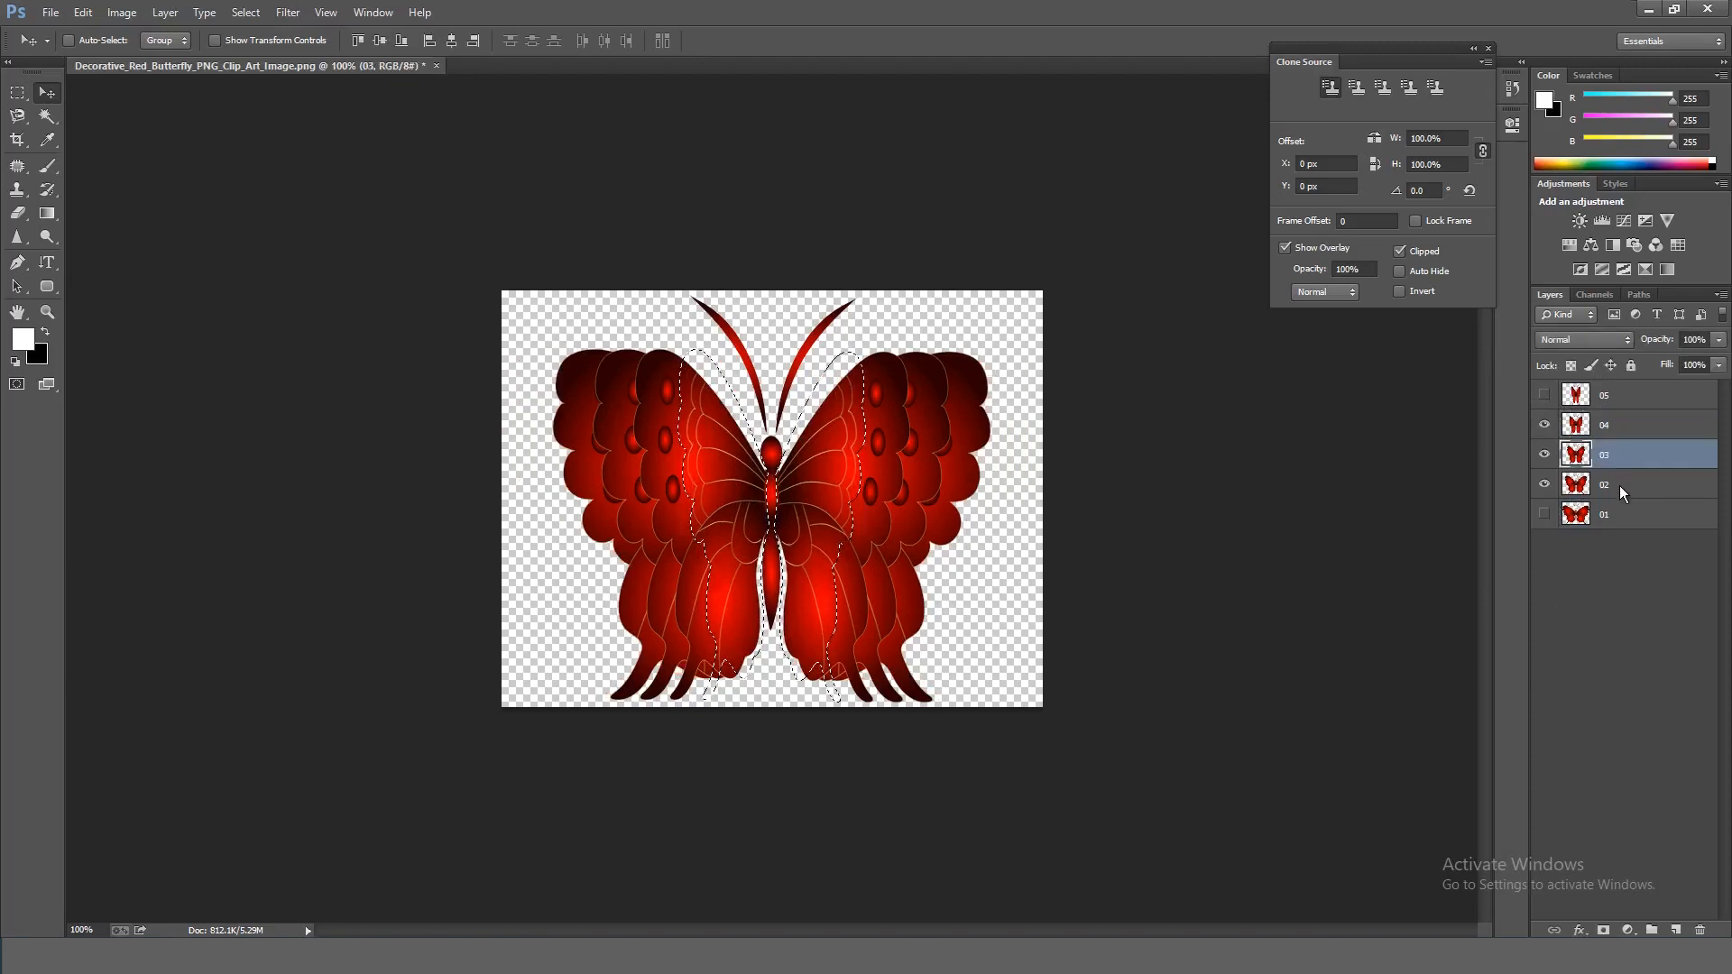
click(1620, 486)
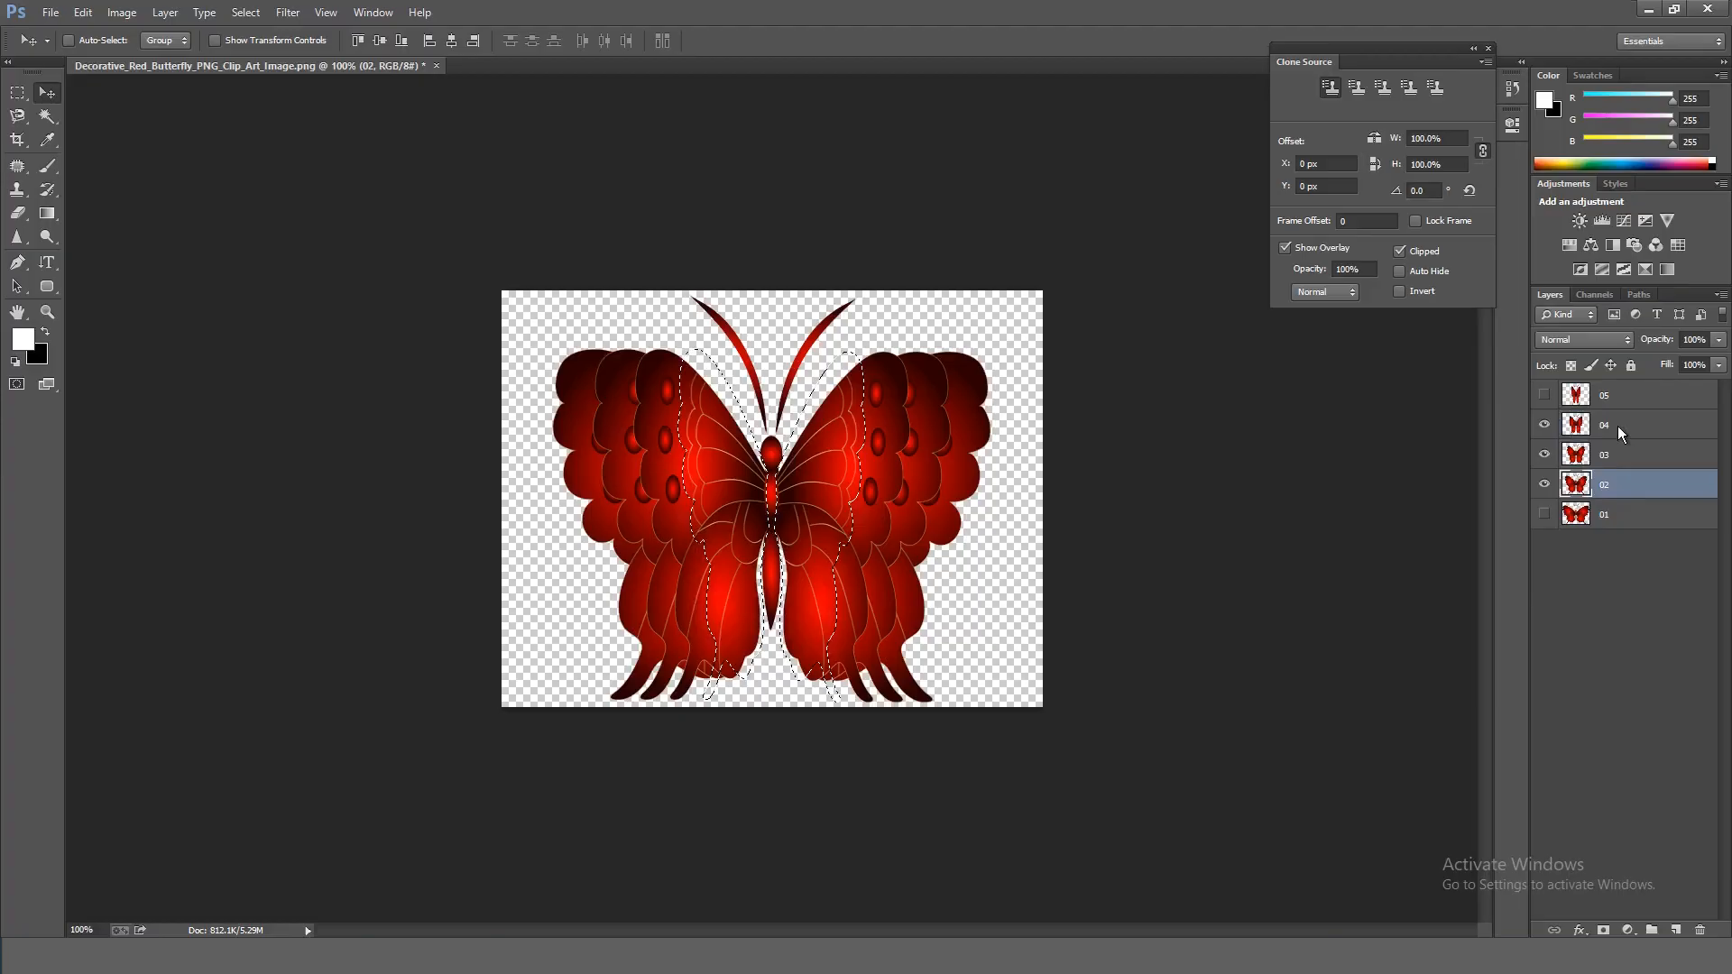
click(1617, 426)
Step: Export layer 04, shown alone, for web again as a PNG named 06
key(ctrl+alt+shift+s)
click(998, 724)
text(06)
key(Return)
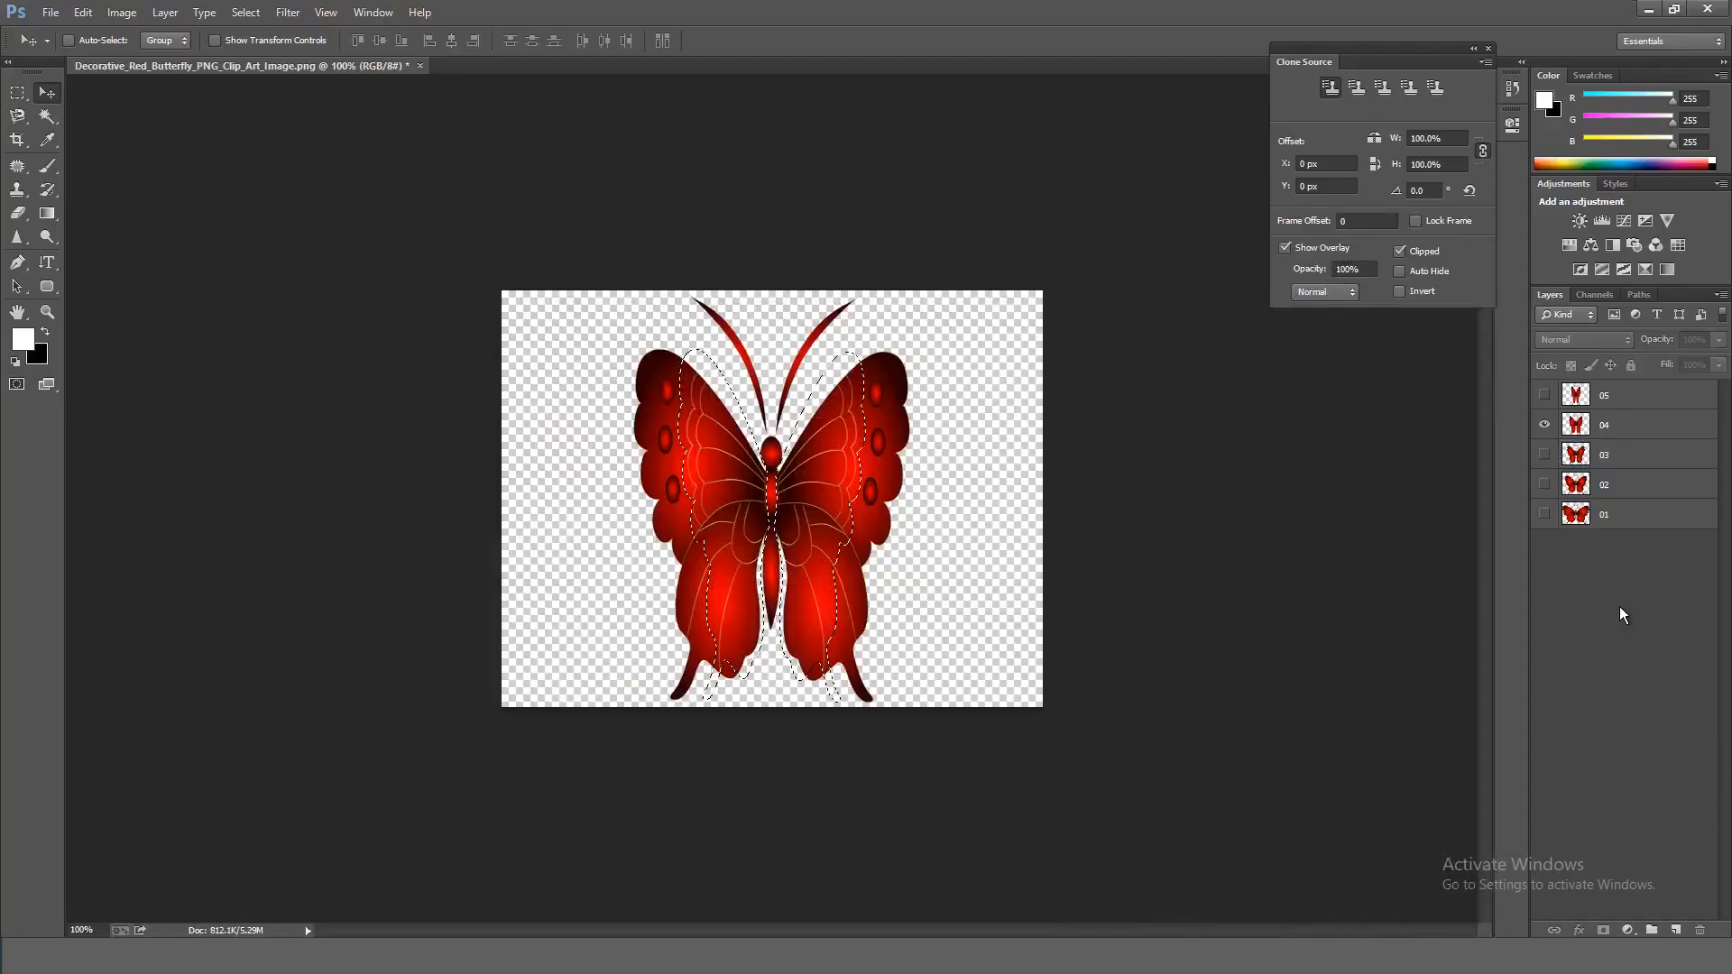
Step: Export layer 03 alone as a PNG named 07 and layer 02 alone as a PNG named 08
key(ctrl+alt+shift+s)
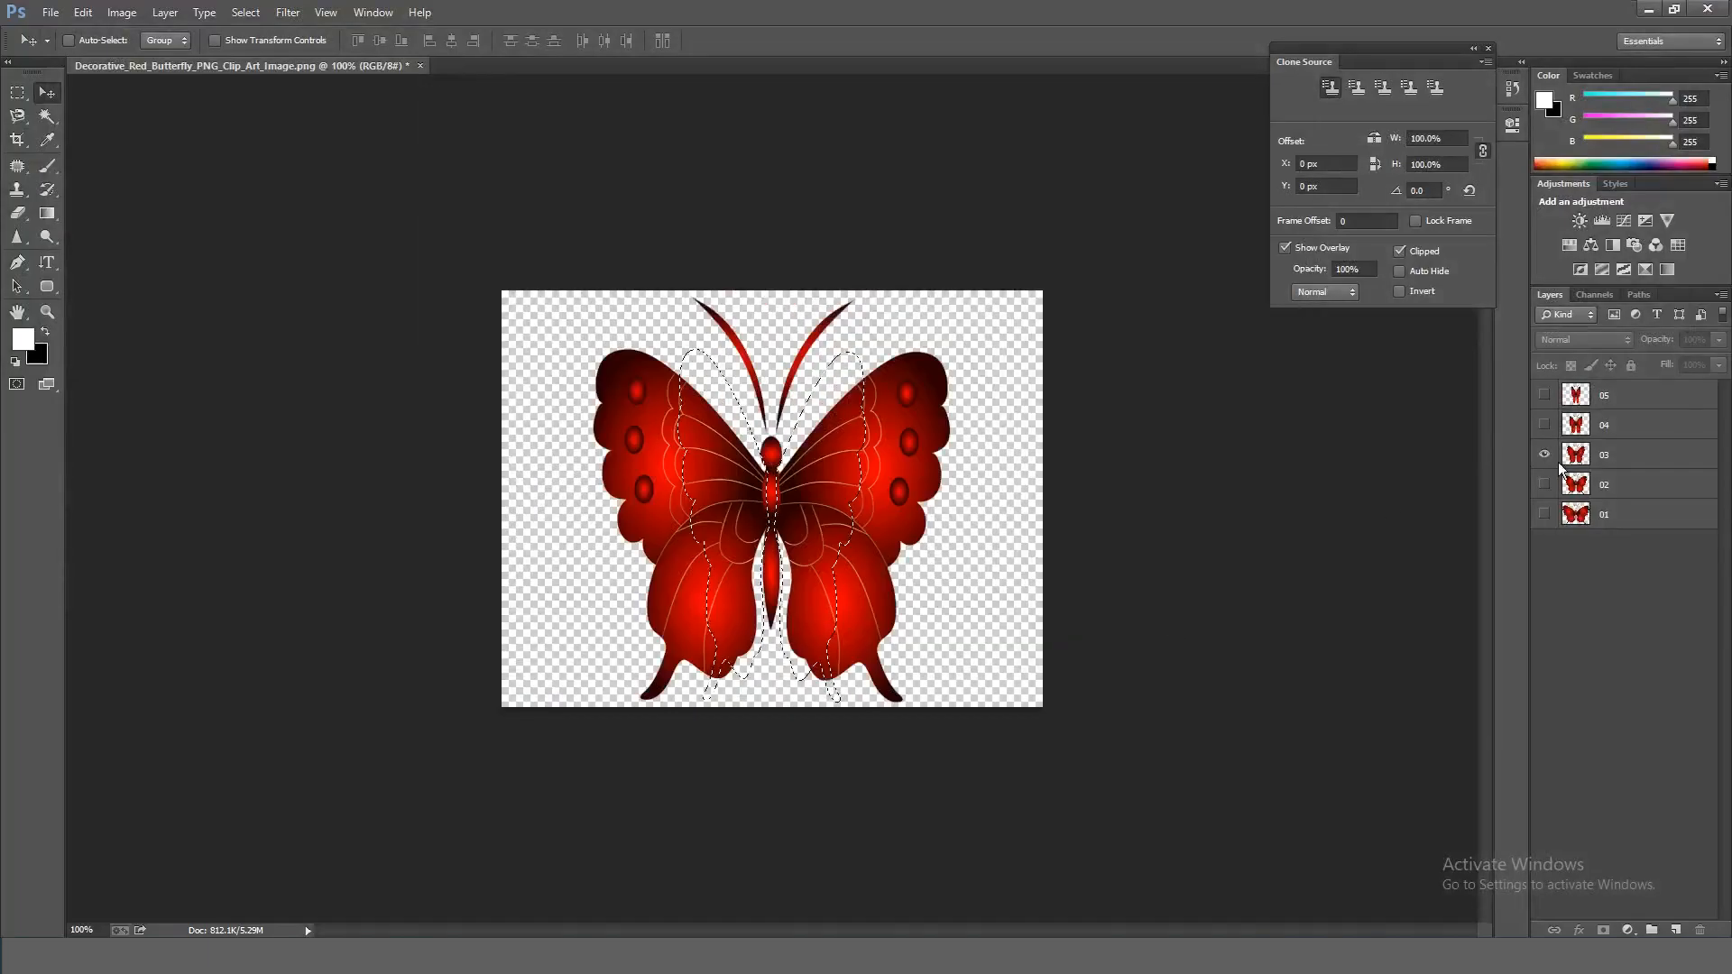
key(ctrl+alt+shift+s)
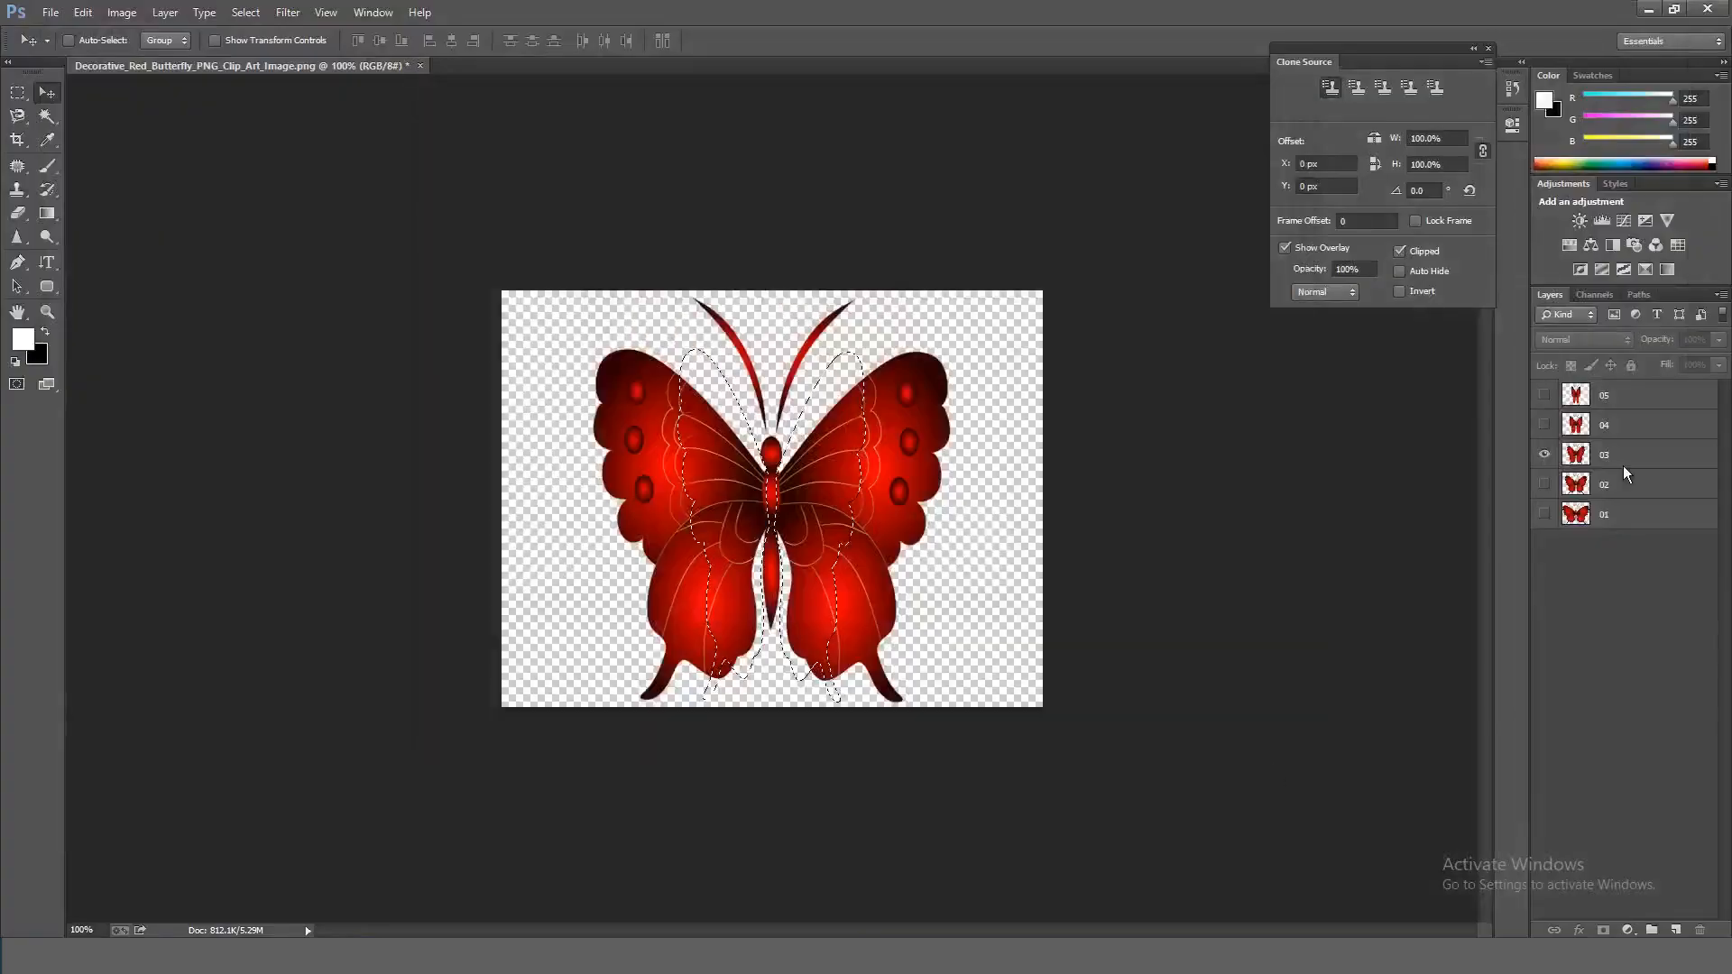
key(ctrl+alt+shift+s)
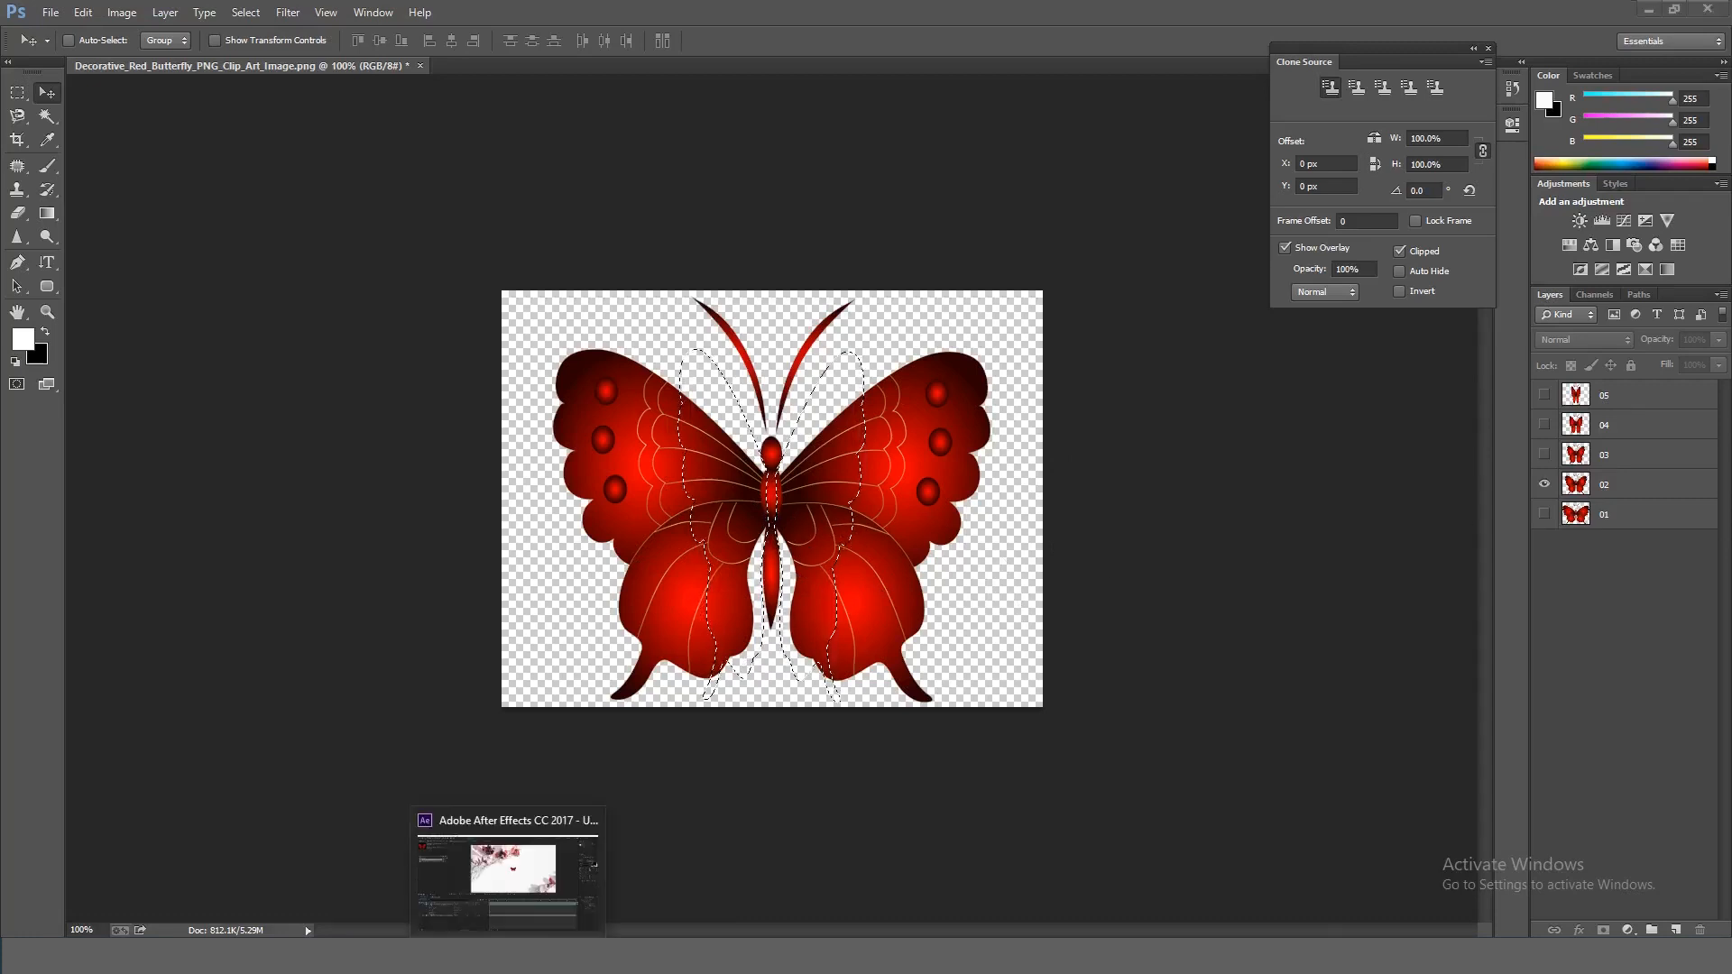
Step: Switch to After Effects and delete the single butterfly image from Comp 1 and from the project
click(500, 956)
click(165, 370)
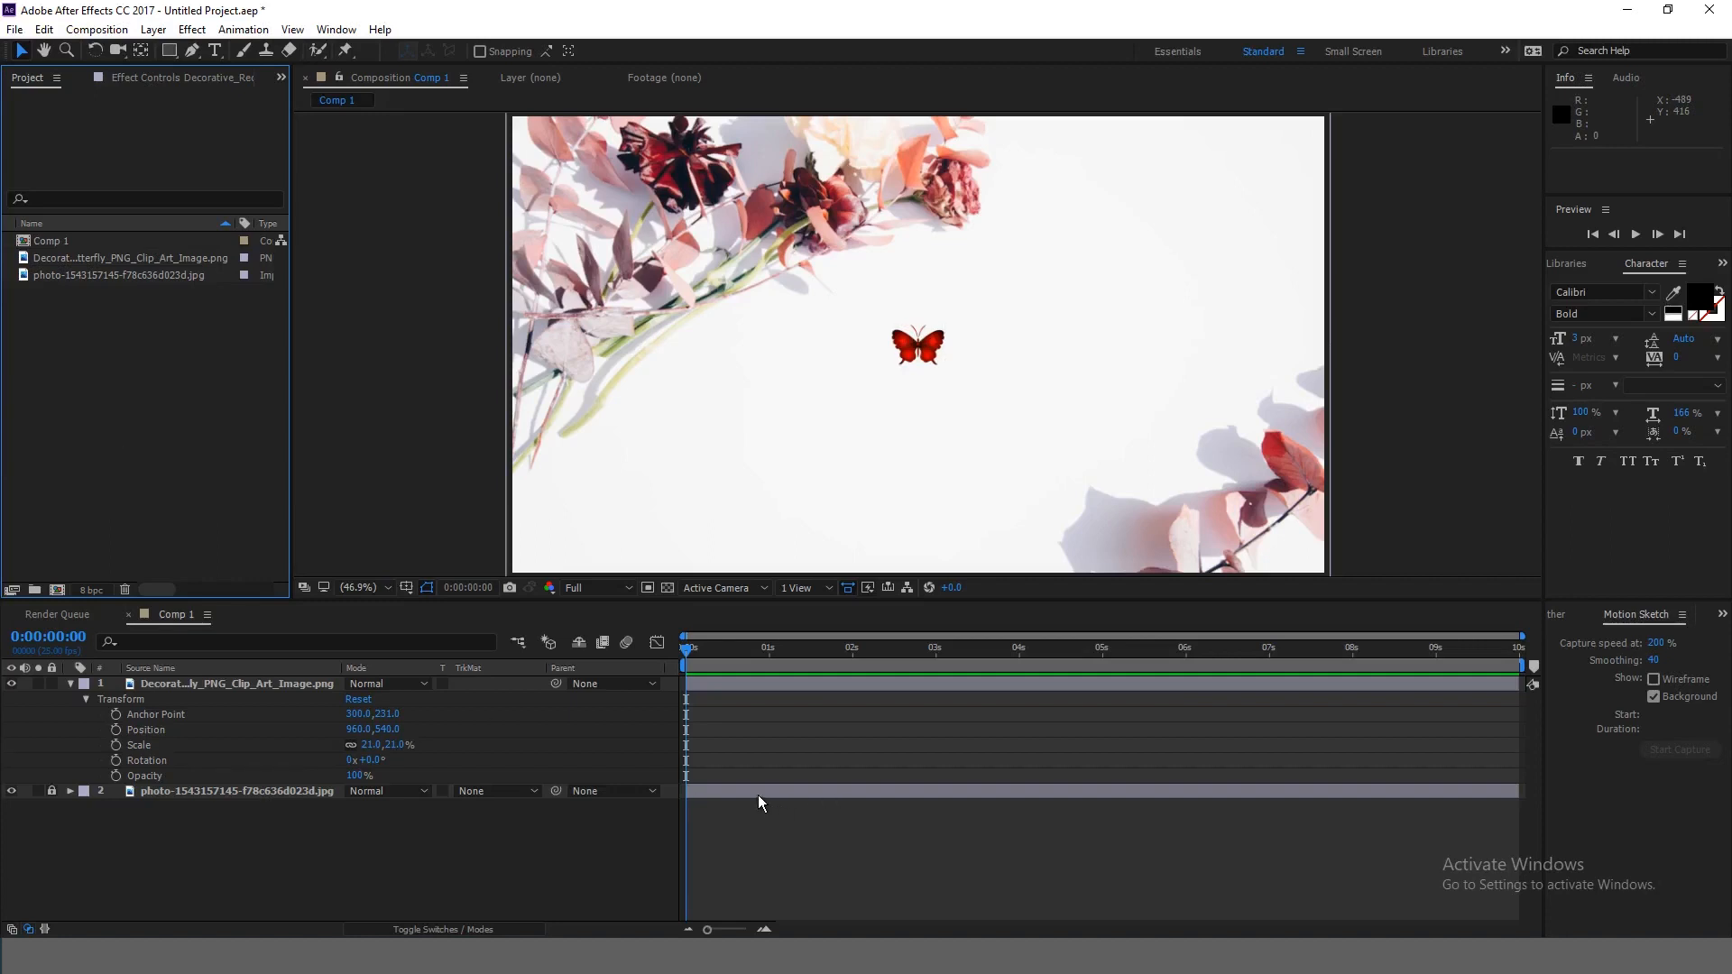
click(732, 692)
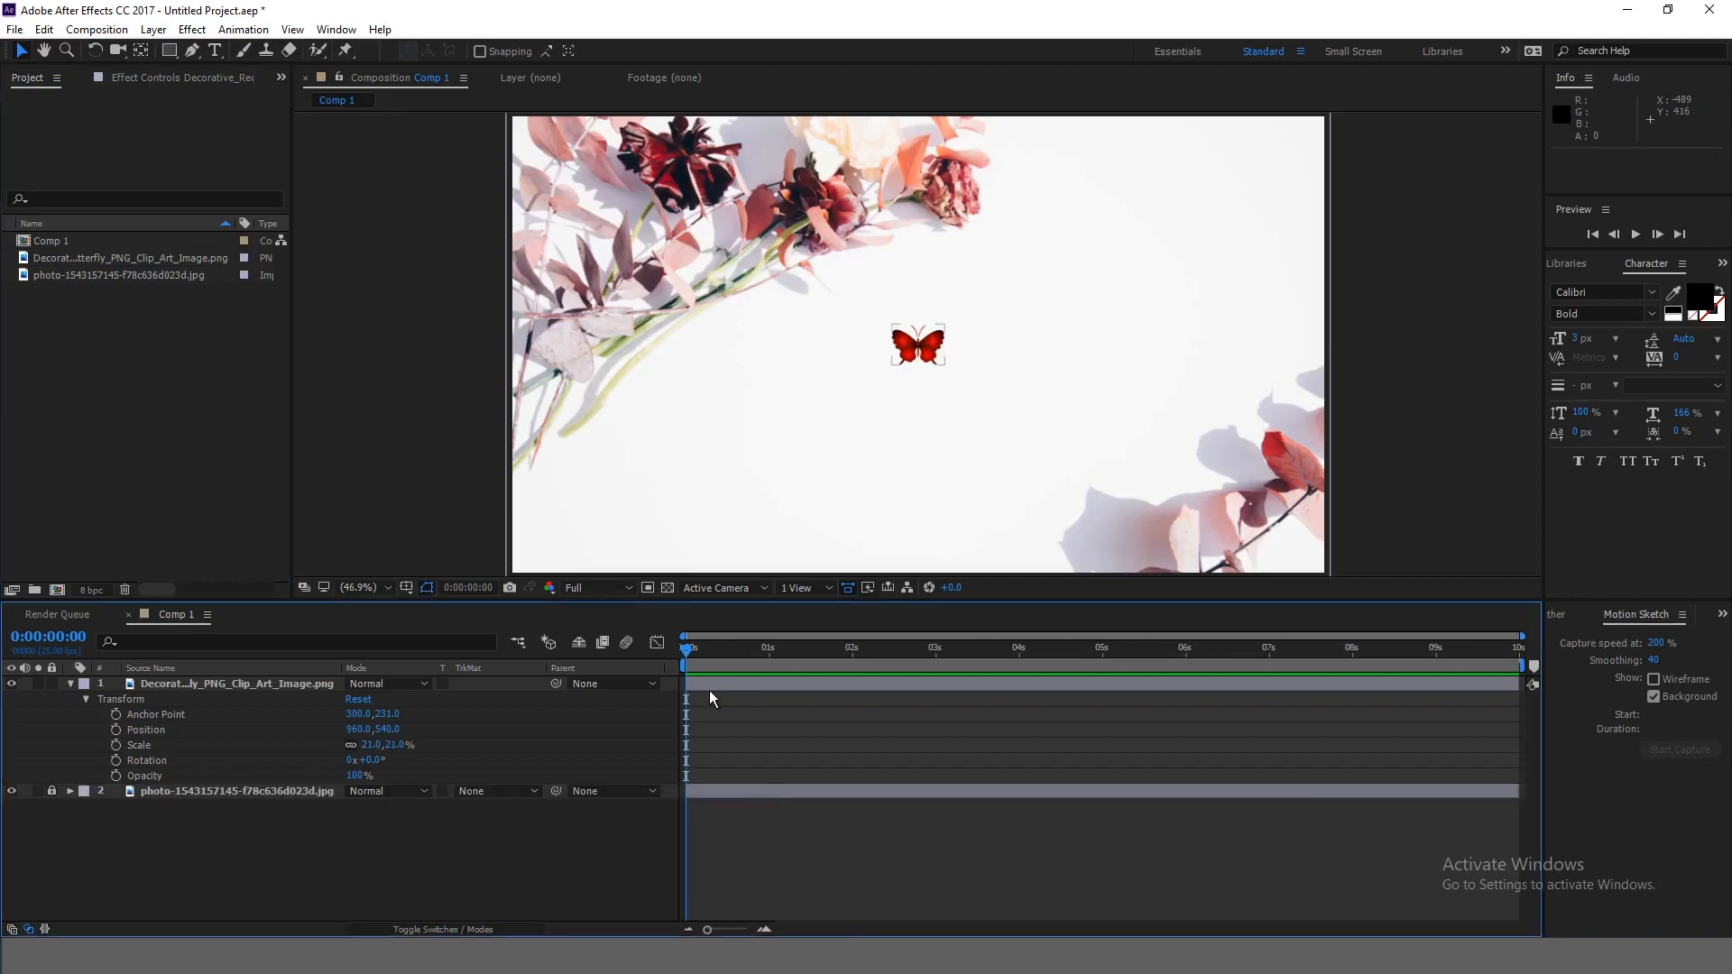
click(196, 684)
key(Delete)
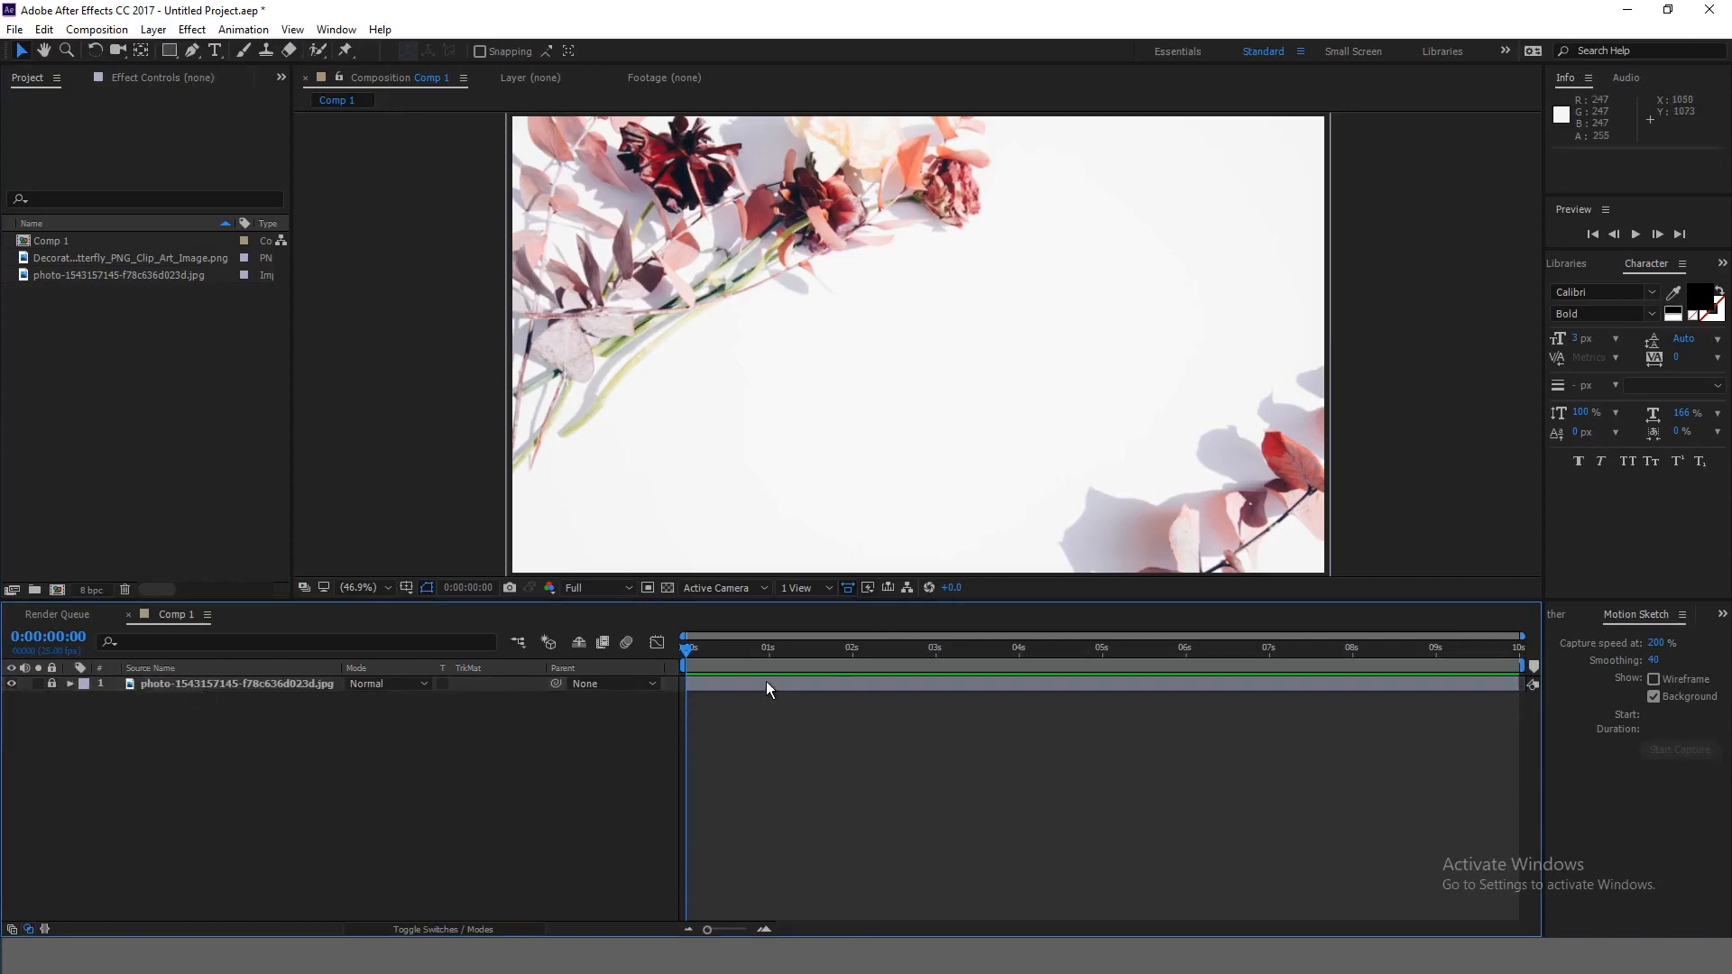
click(95, 257)
key(Delete)
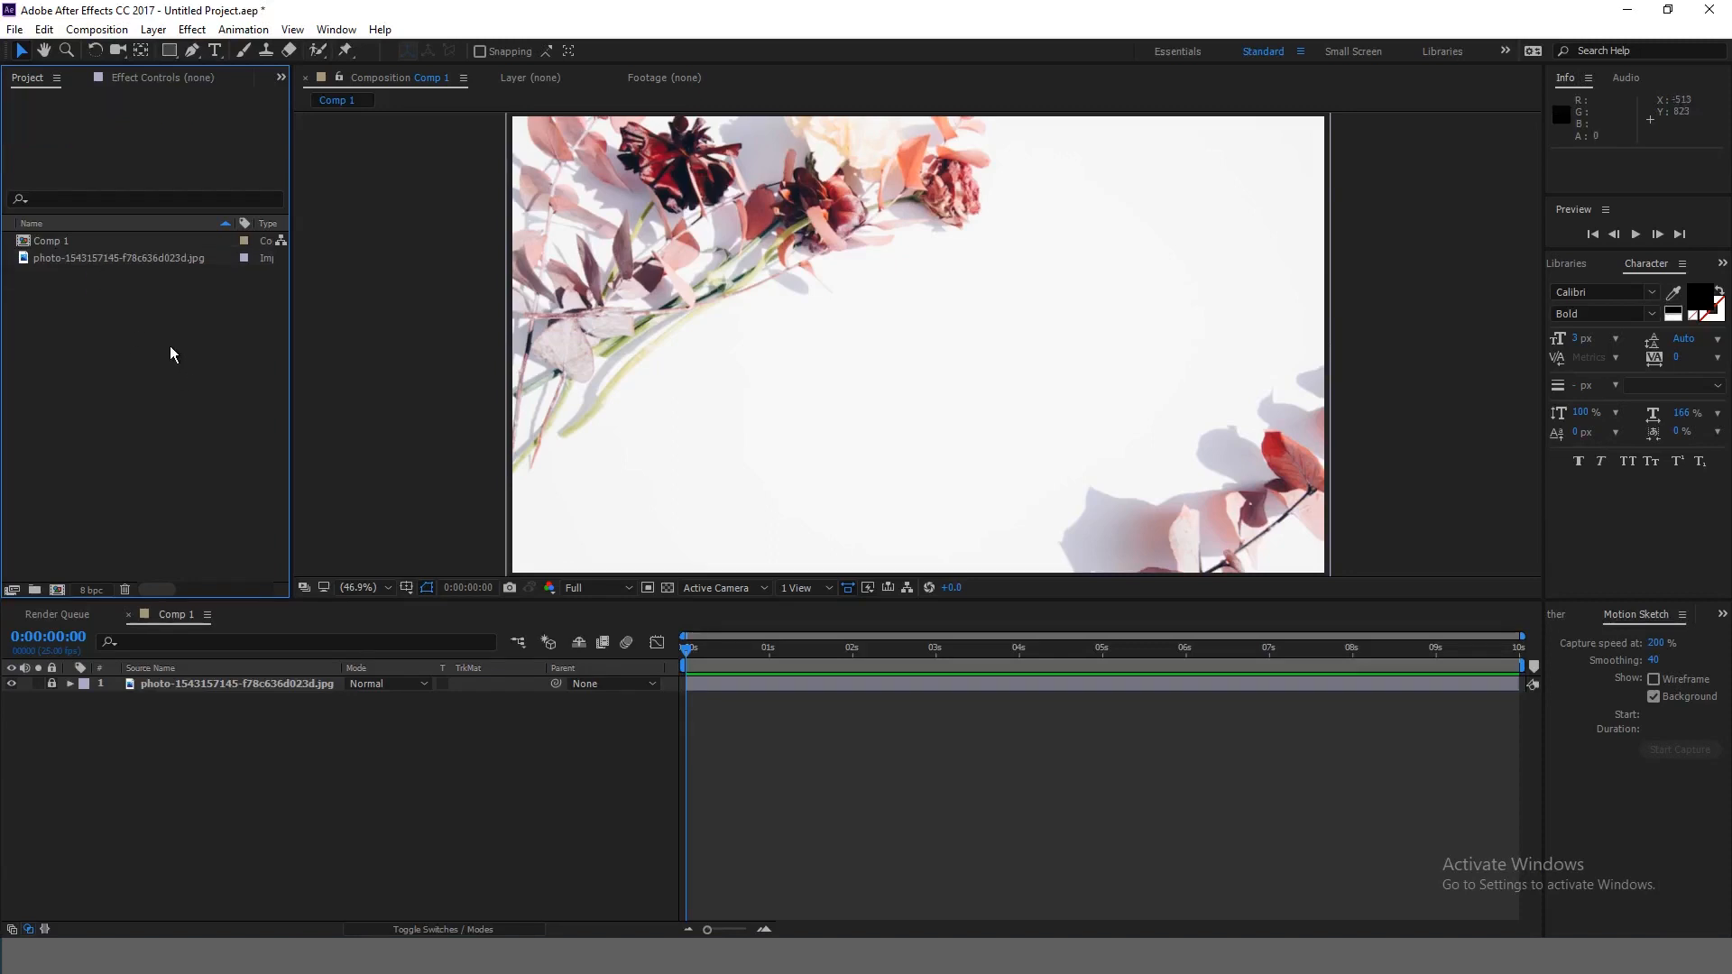
Step: Import the butterfly frames 01.png to 08.png from the Loop Image folder as a single PNG sequence
double_click(104, 317)
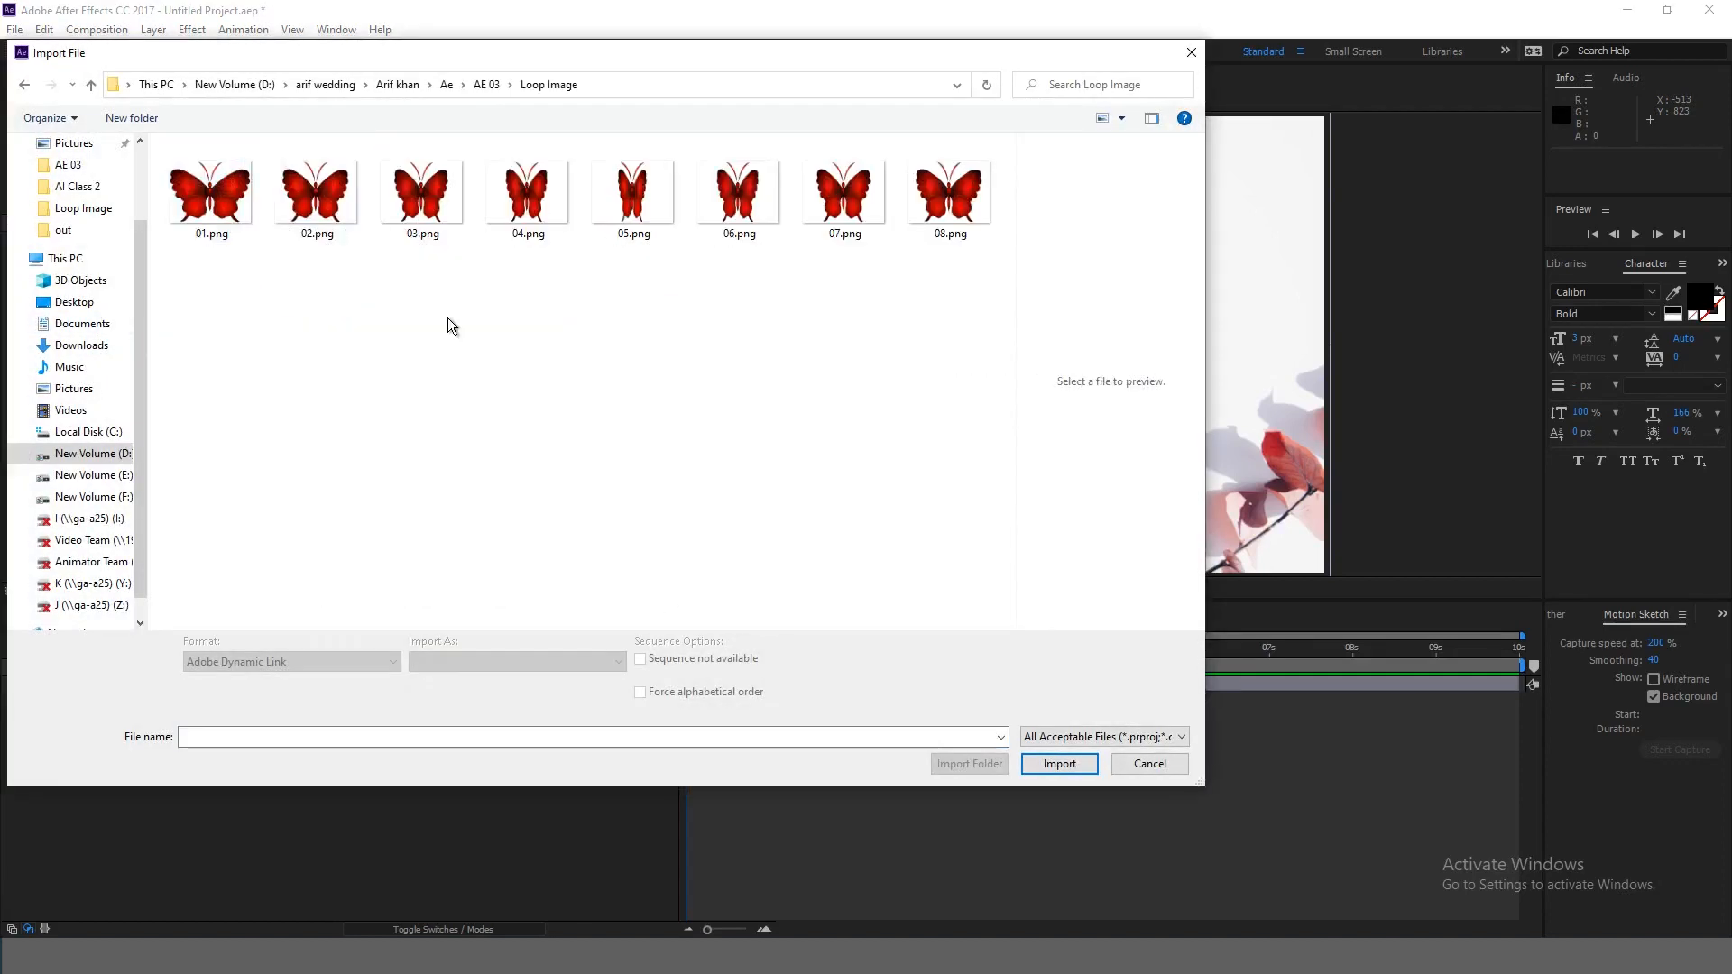
drag(209, 326, 972, 209)
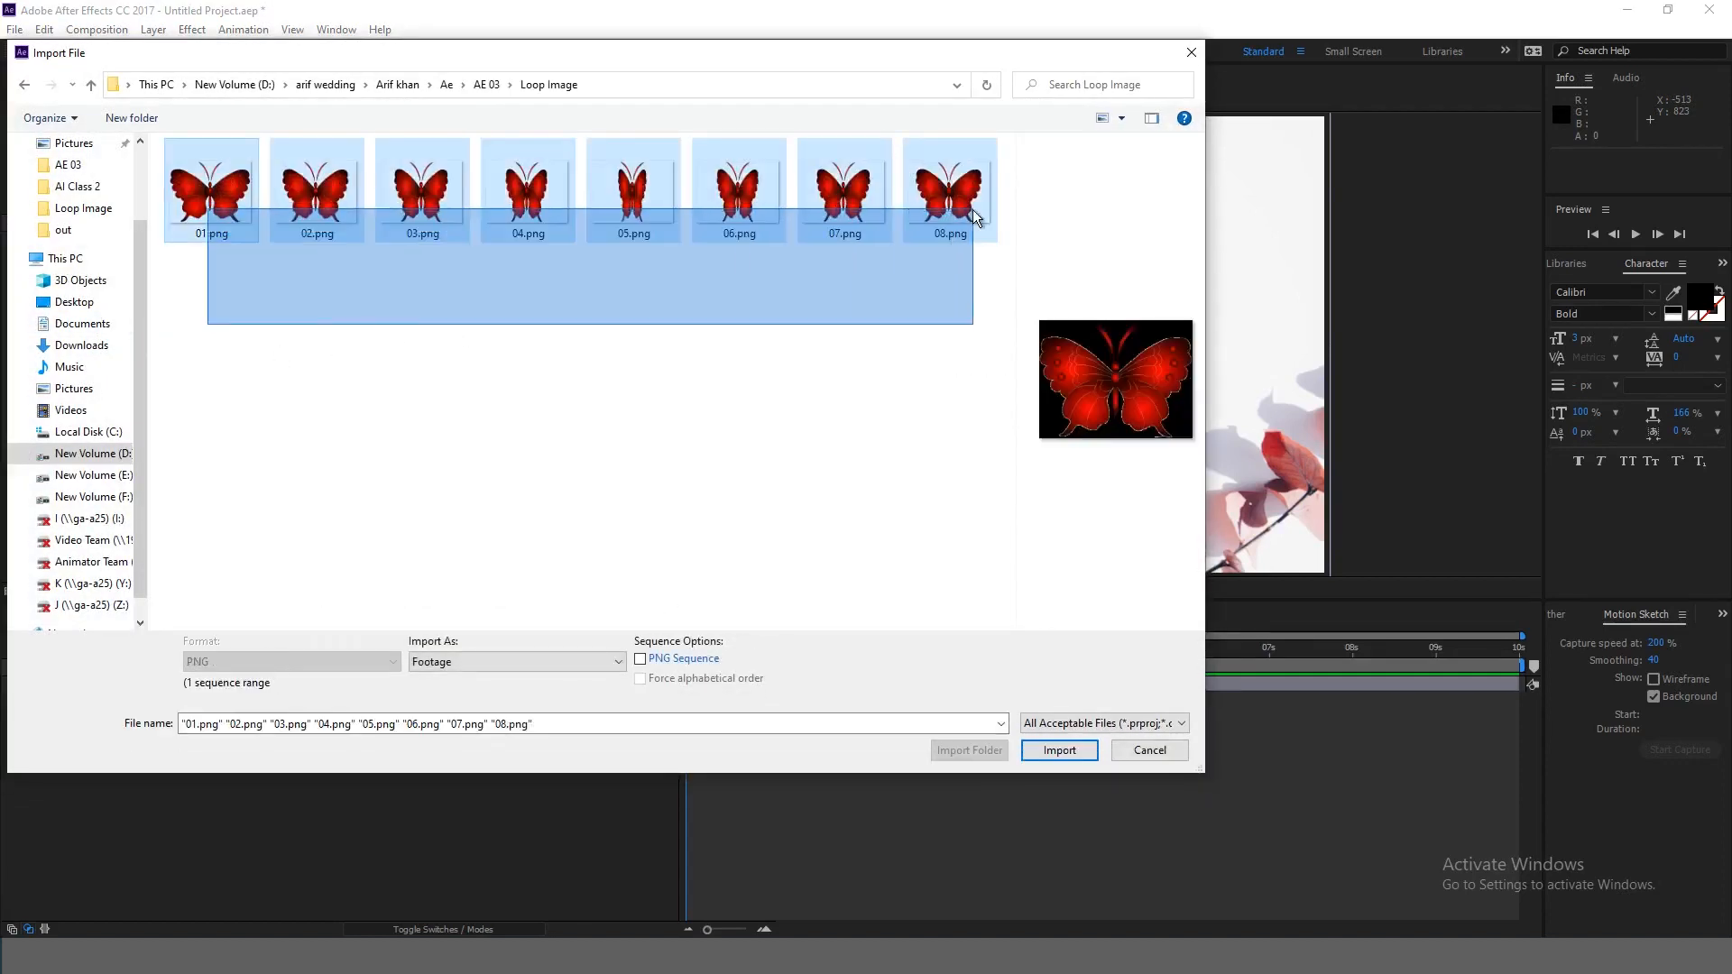
drag(210, 286, 979, 197)
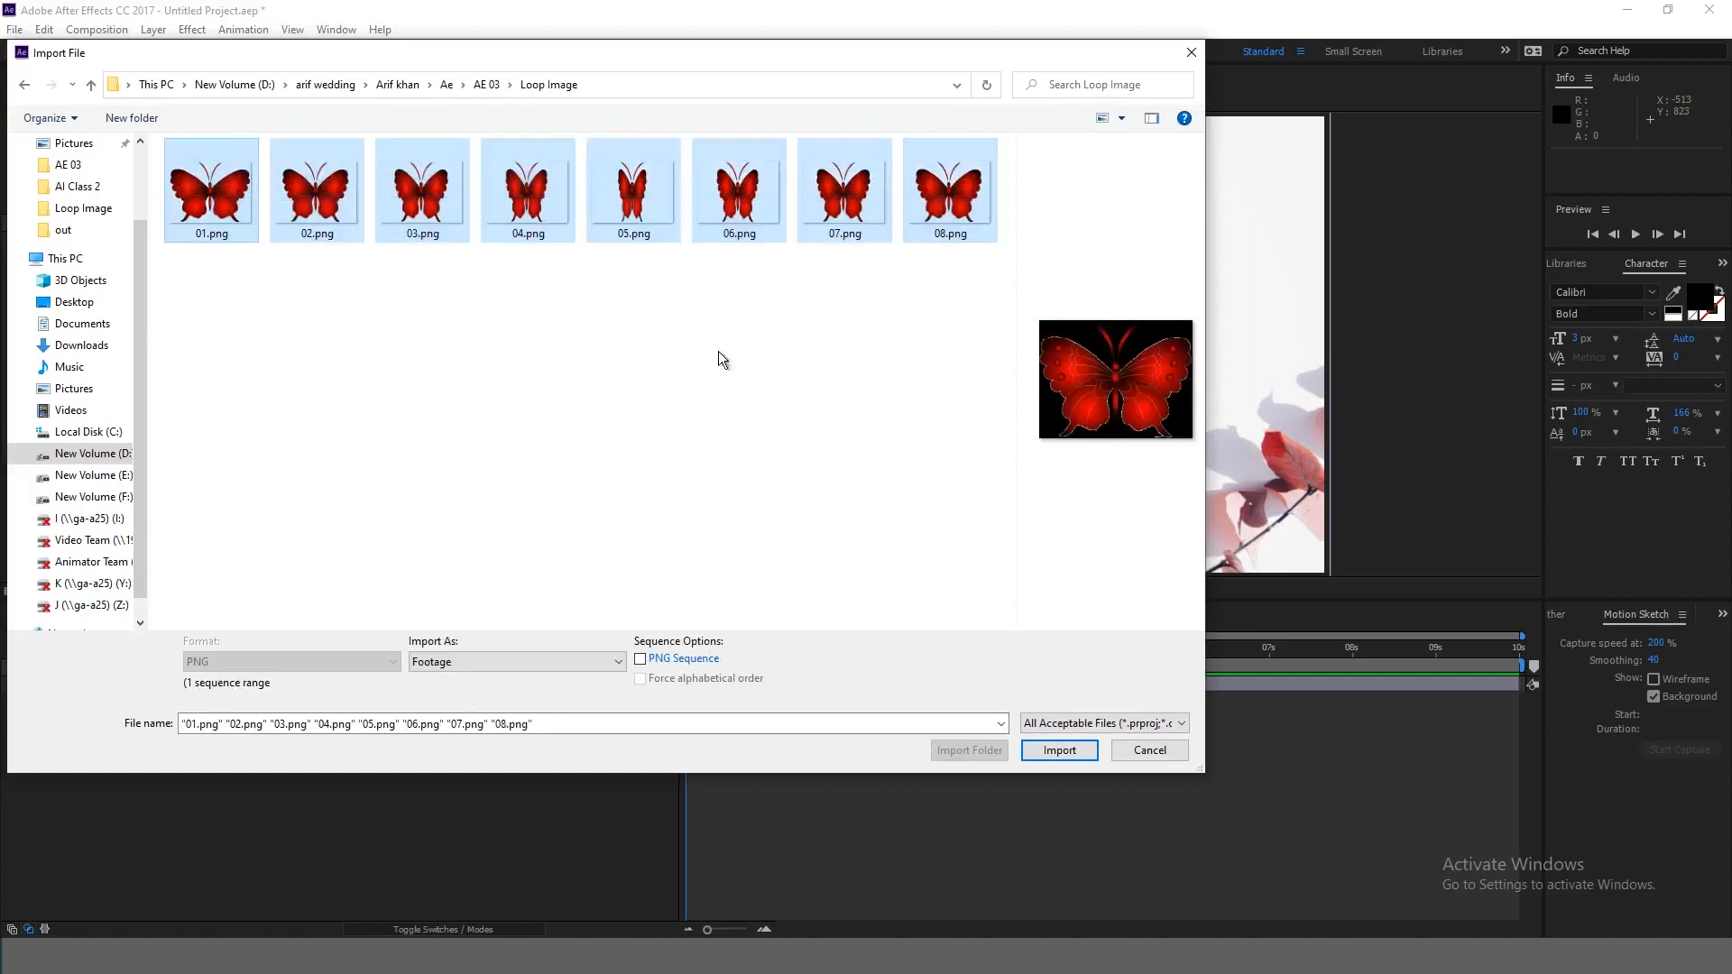
click(706, 335)
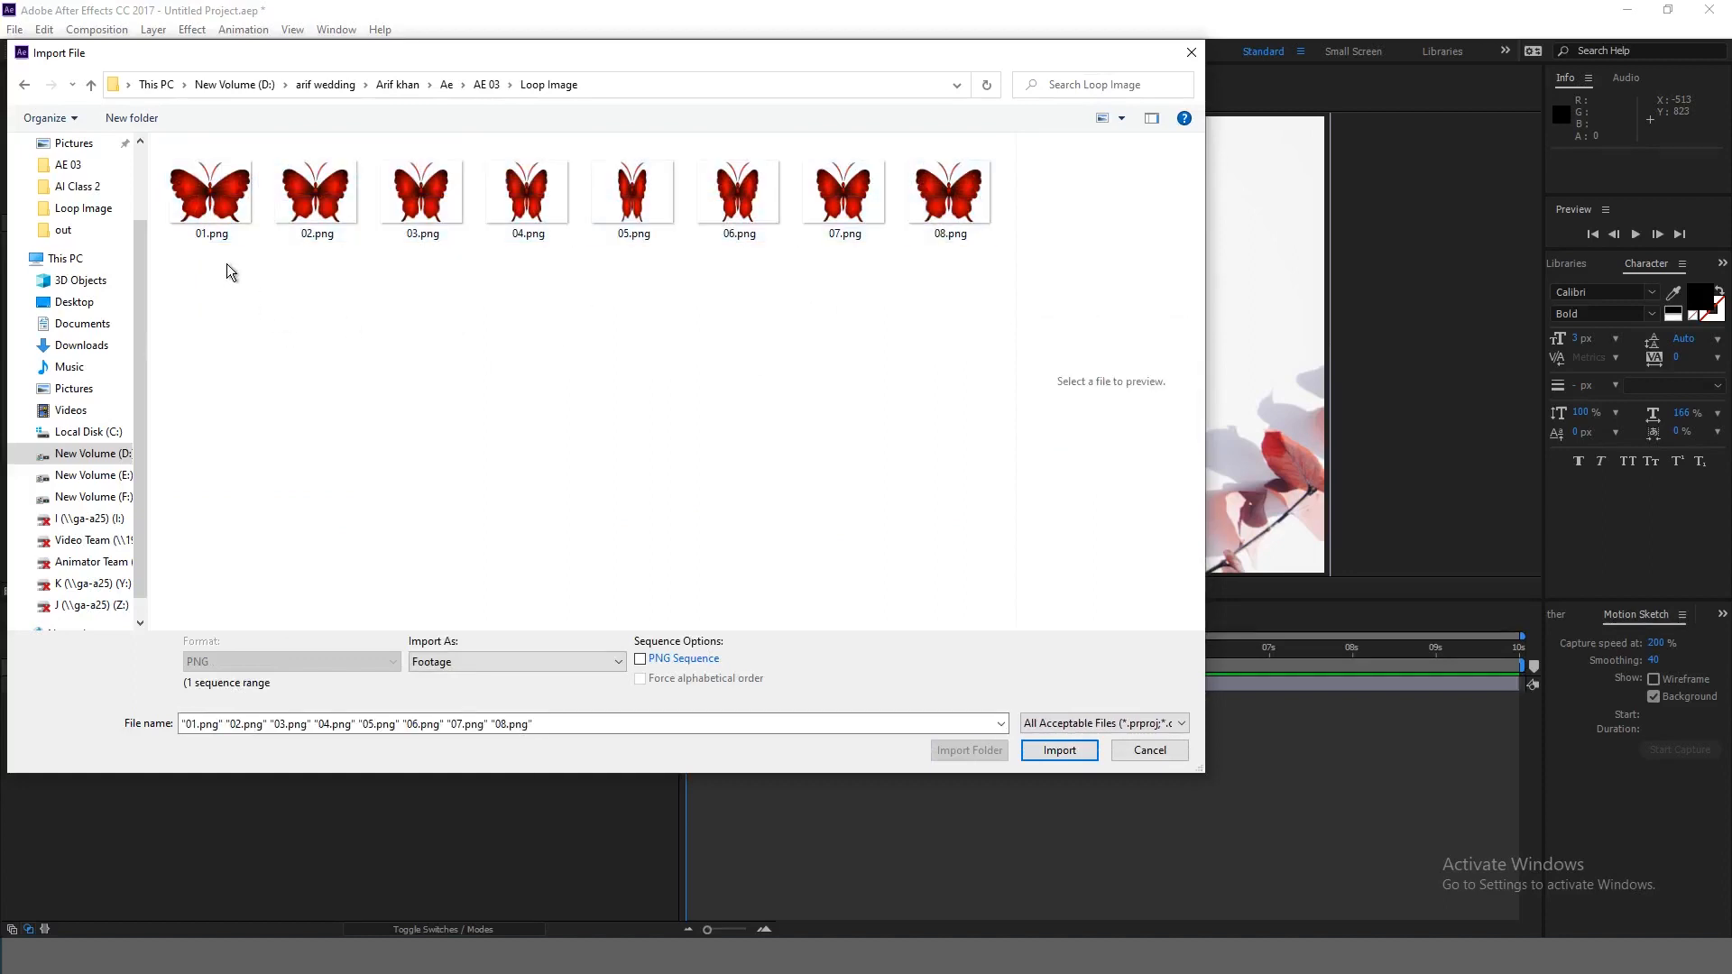
click(208, 200)
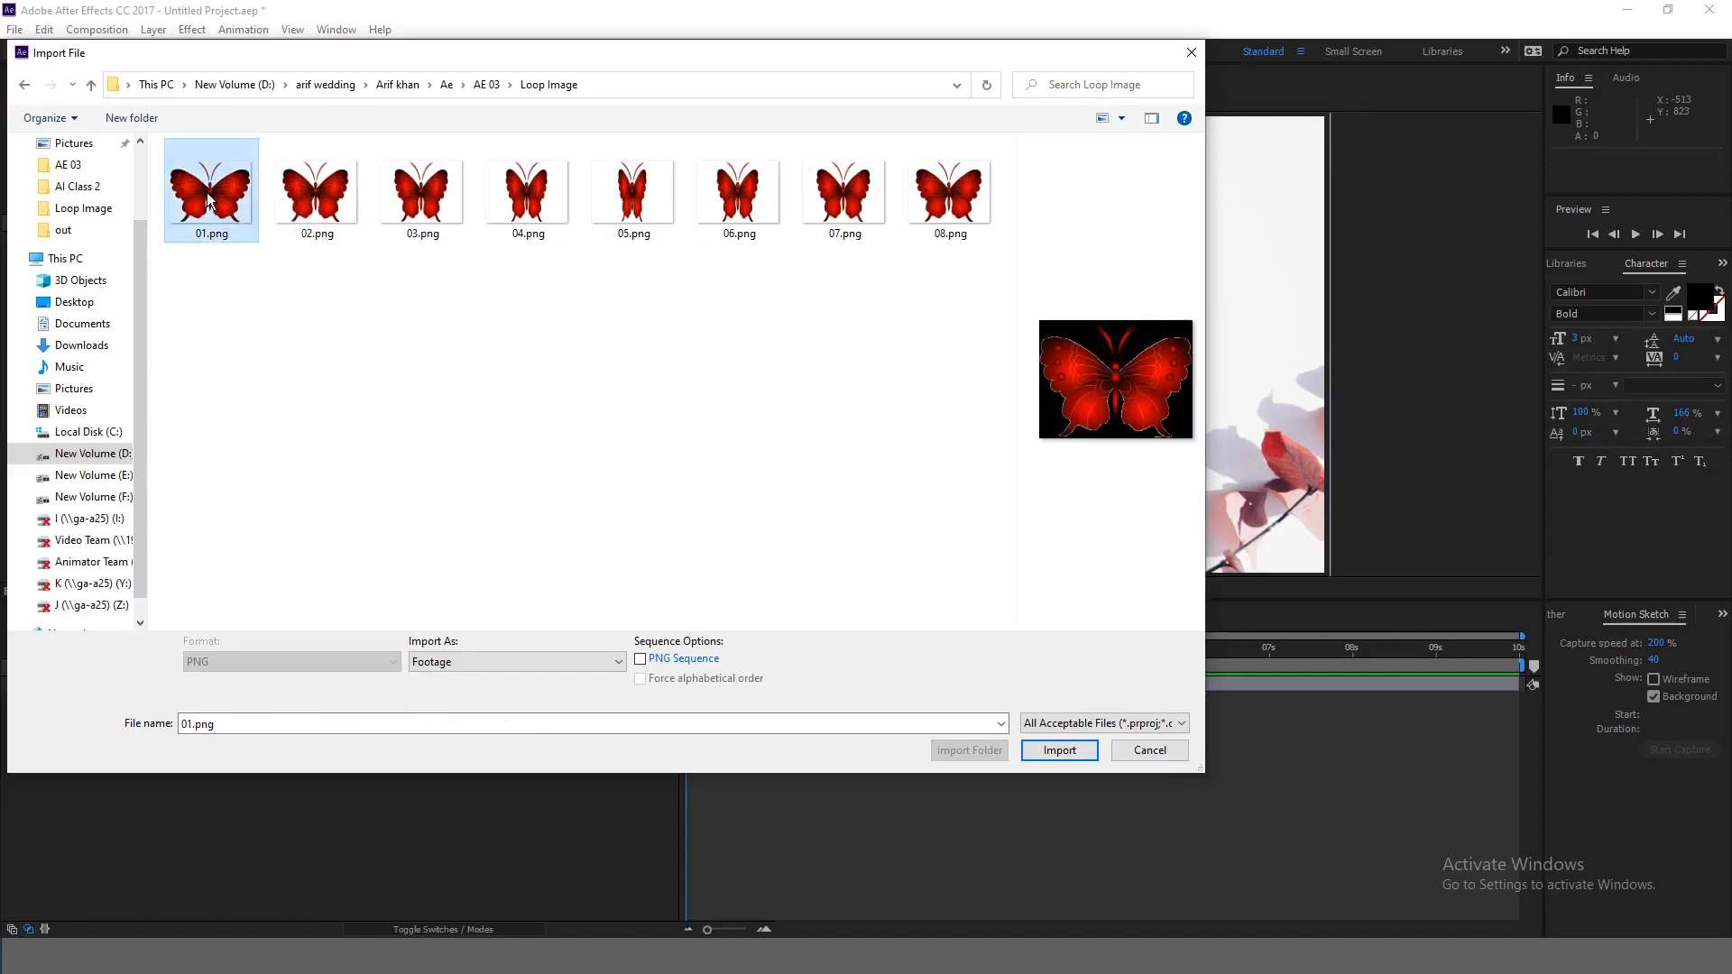
drag(197, 298, 951, 216)
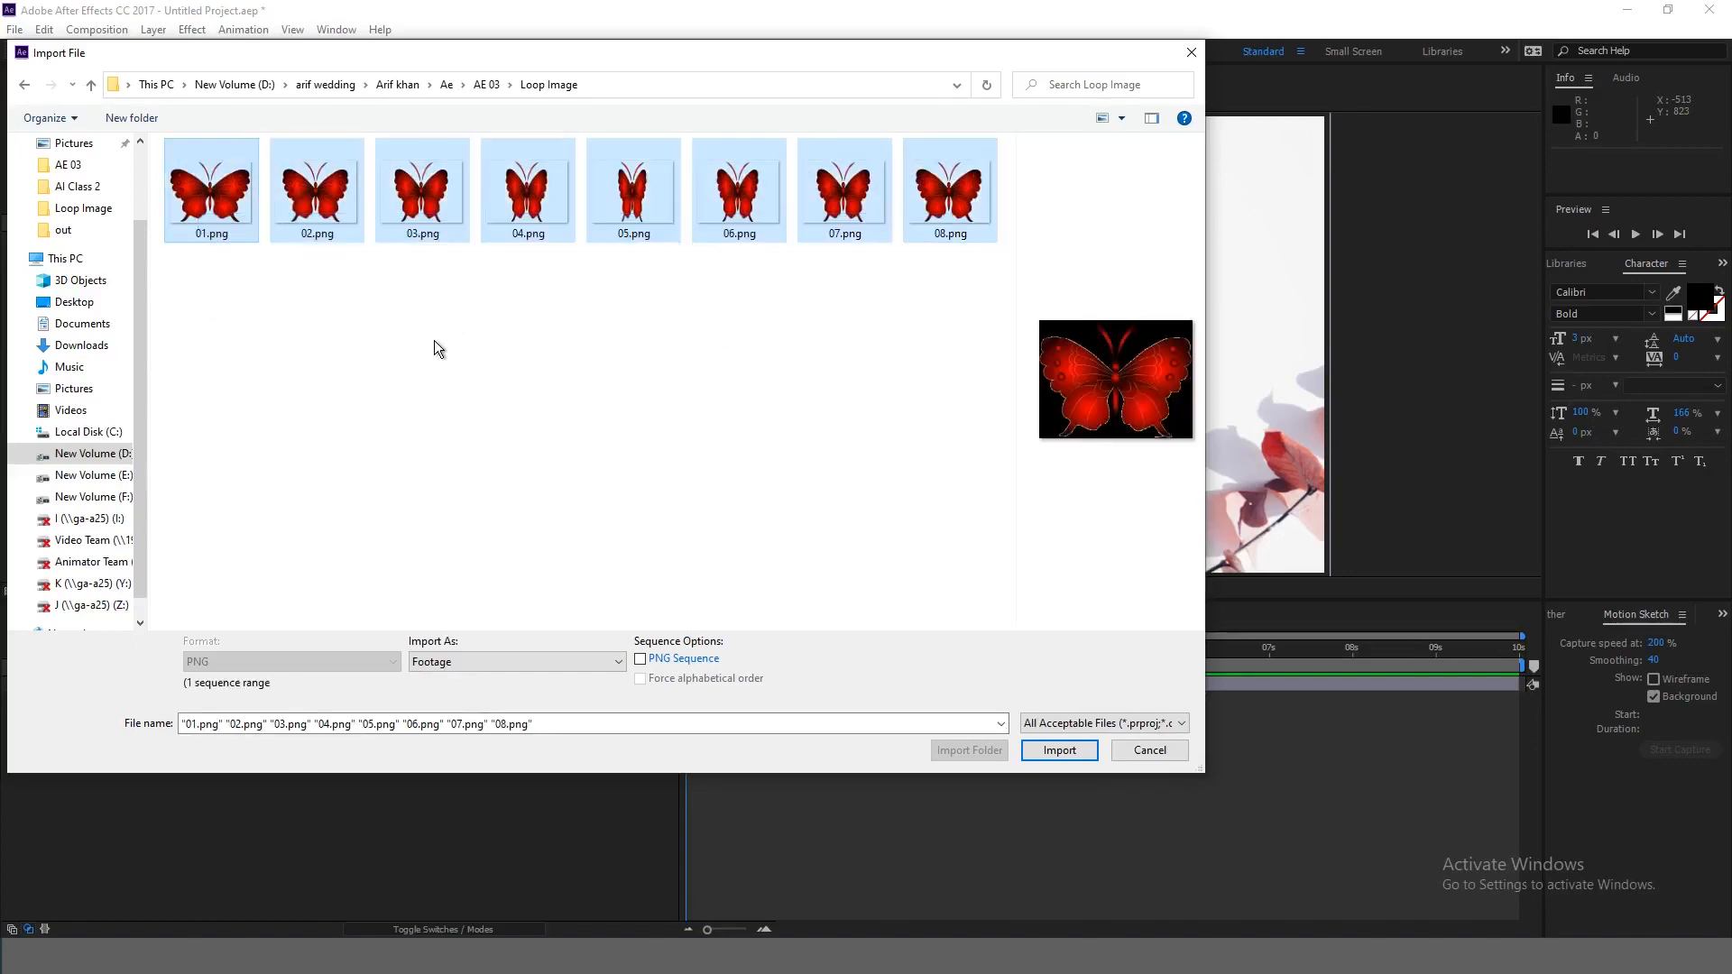
click(209, 200)
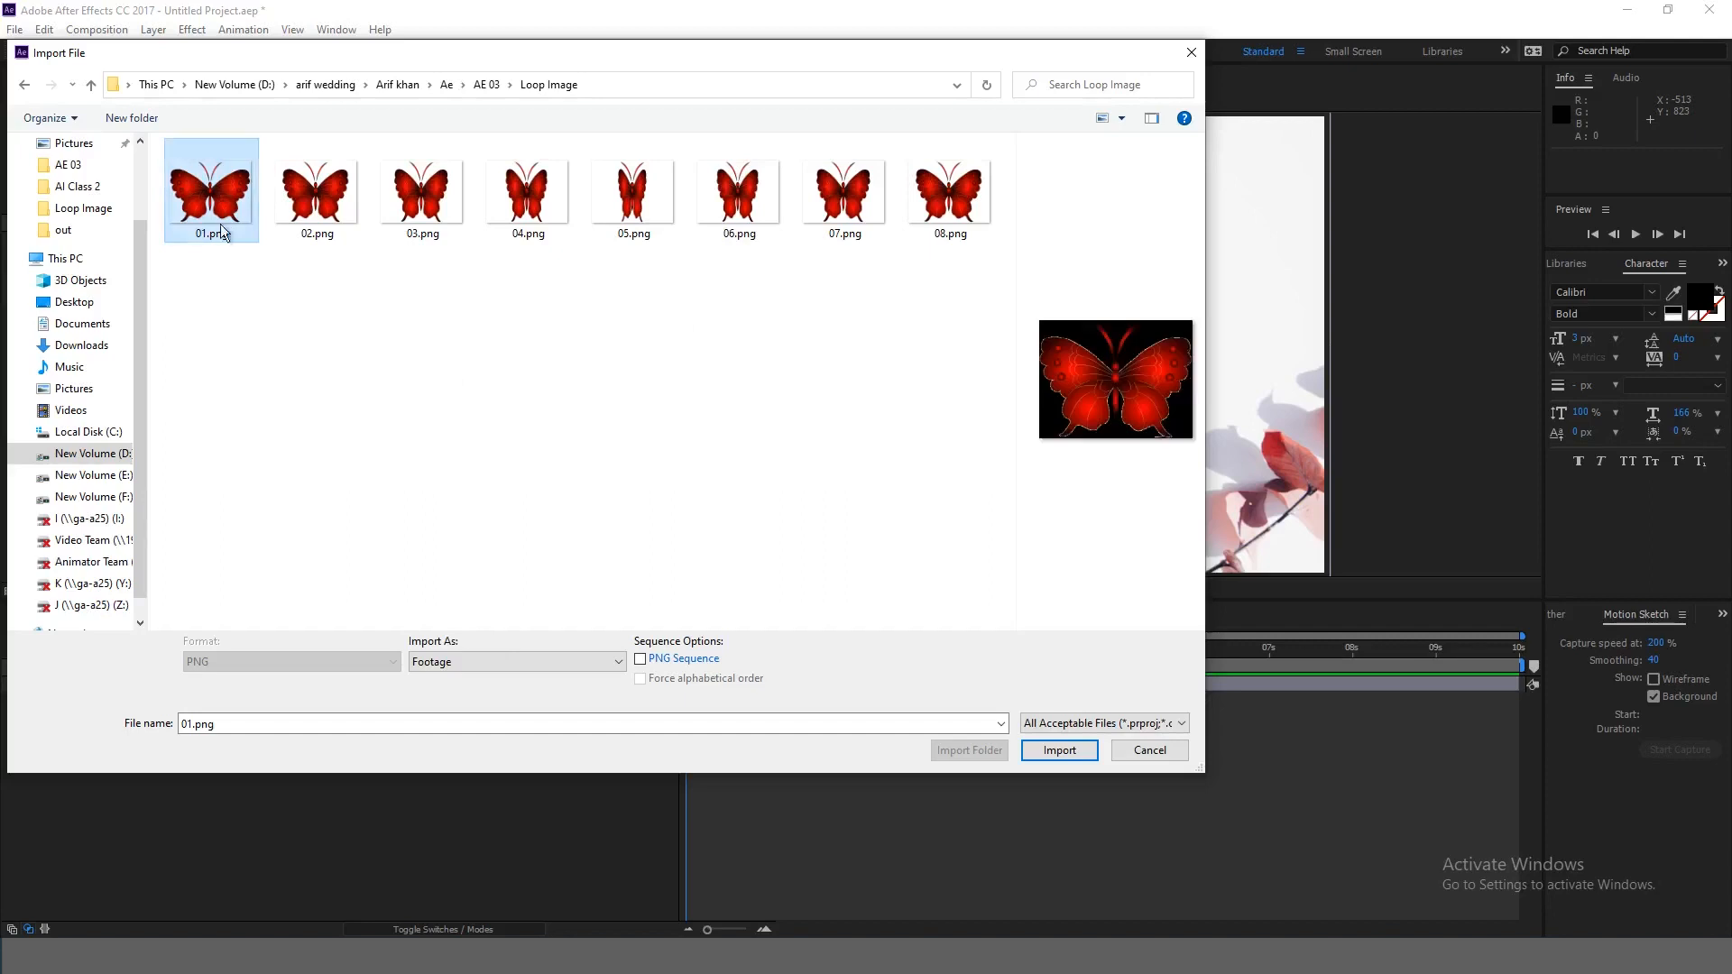
click(641, 661)
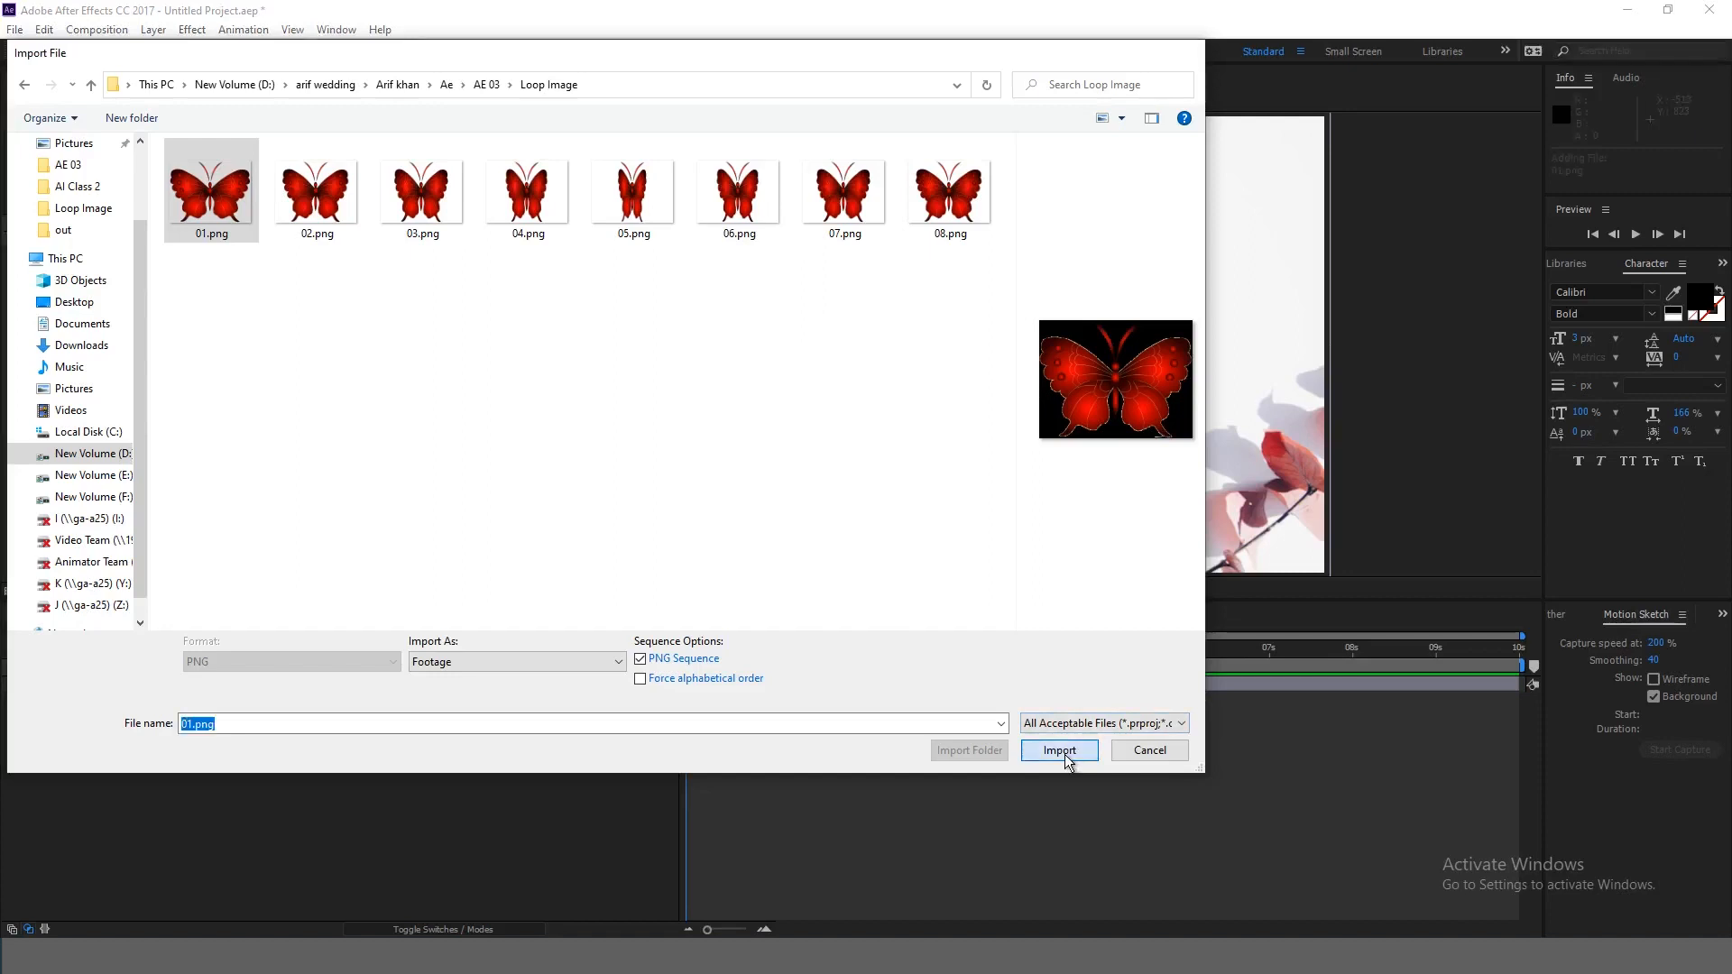
click(1060, 750)
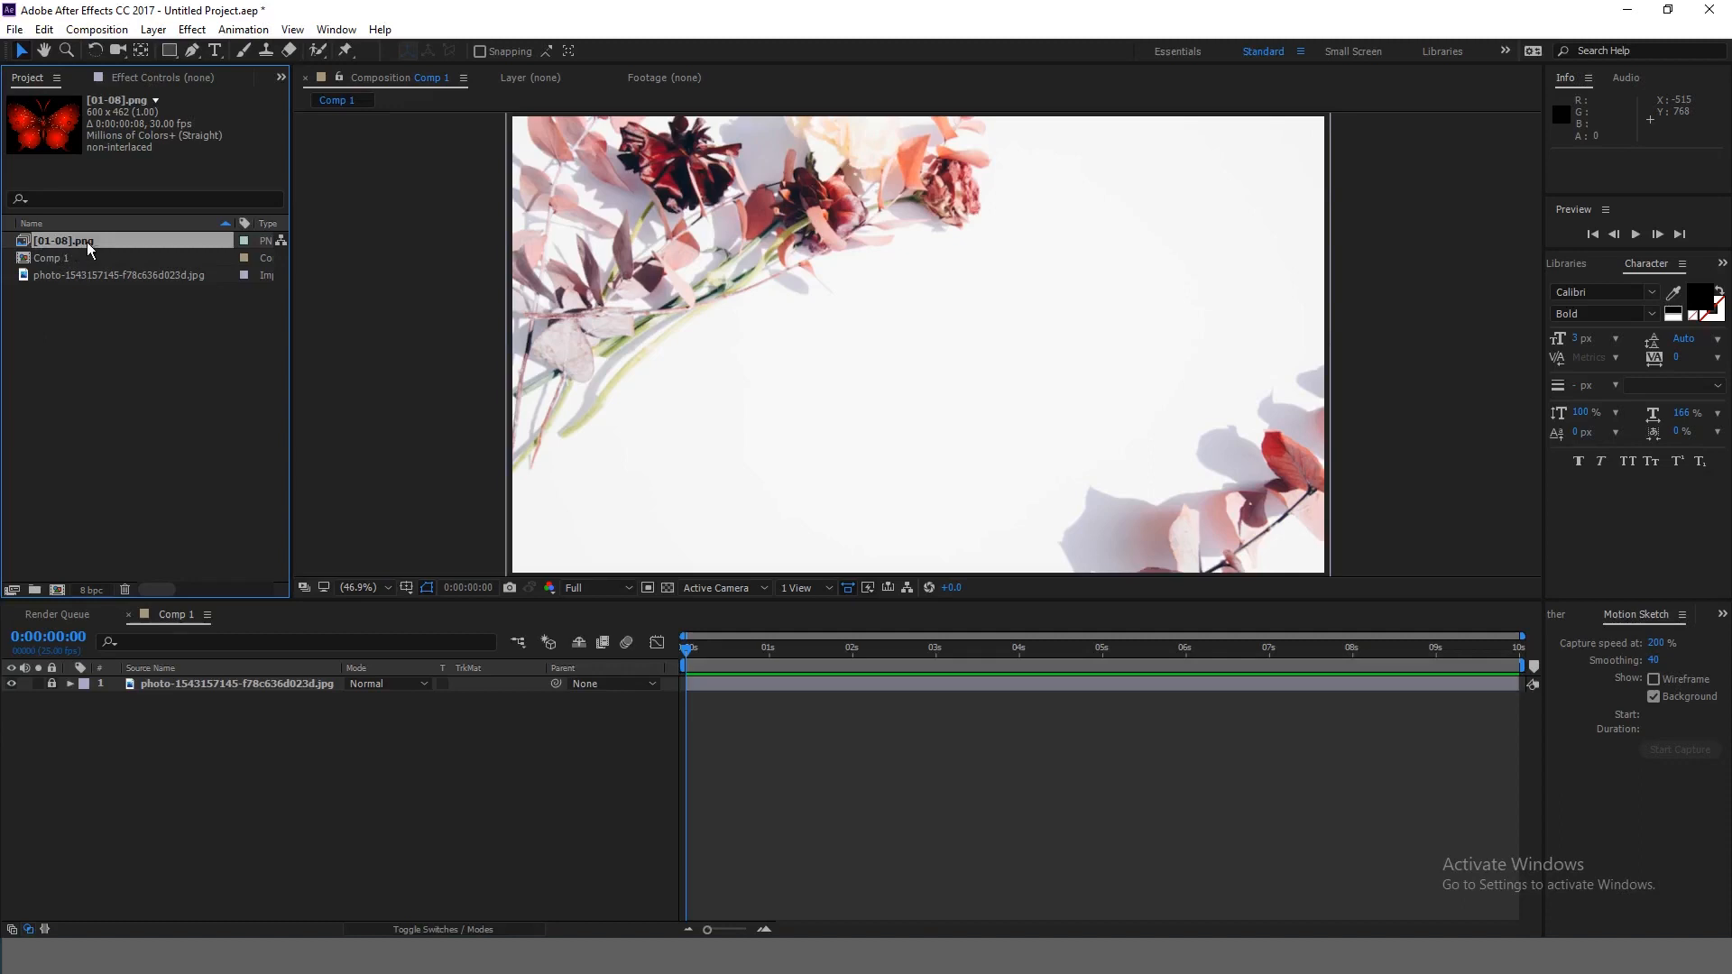
Step: Add the [01-08].png sequence to Comp 1 and place its layer above the flower photo
drag(70, 239, 78, 754)
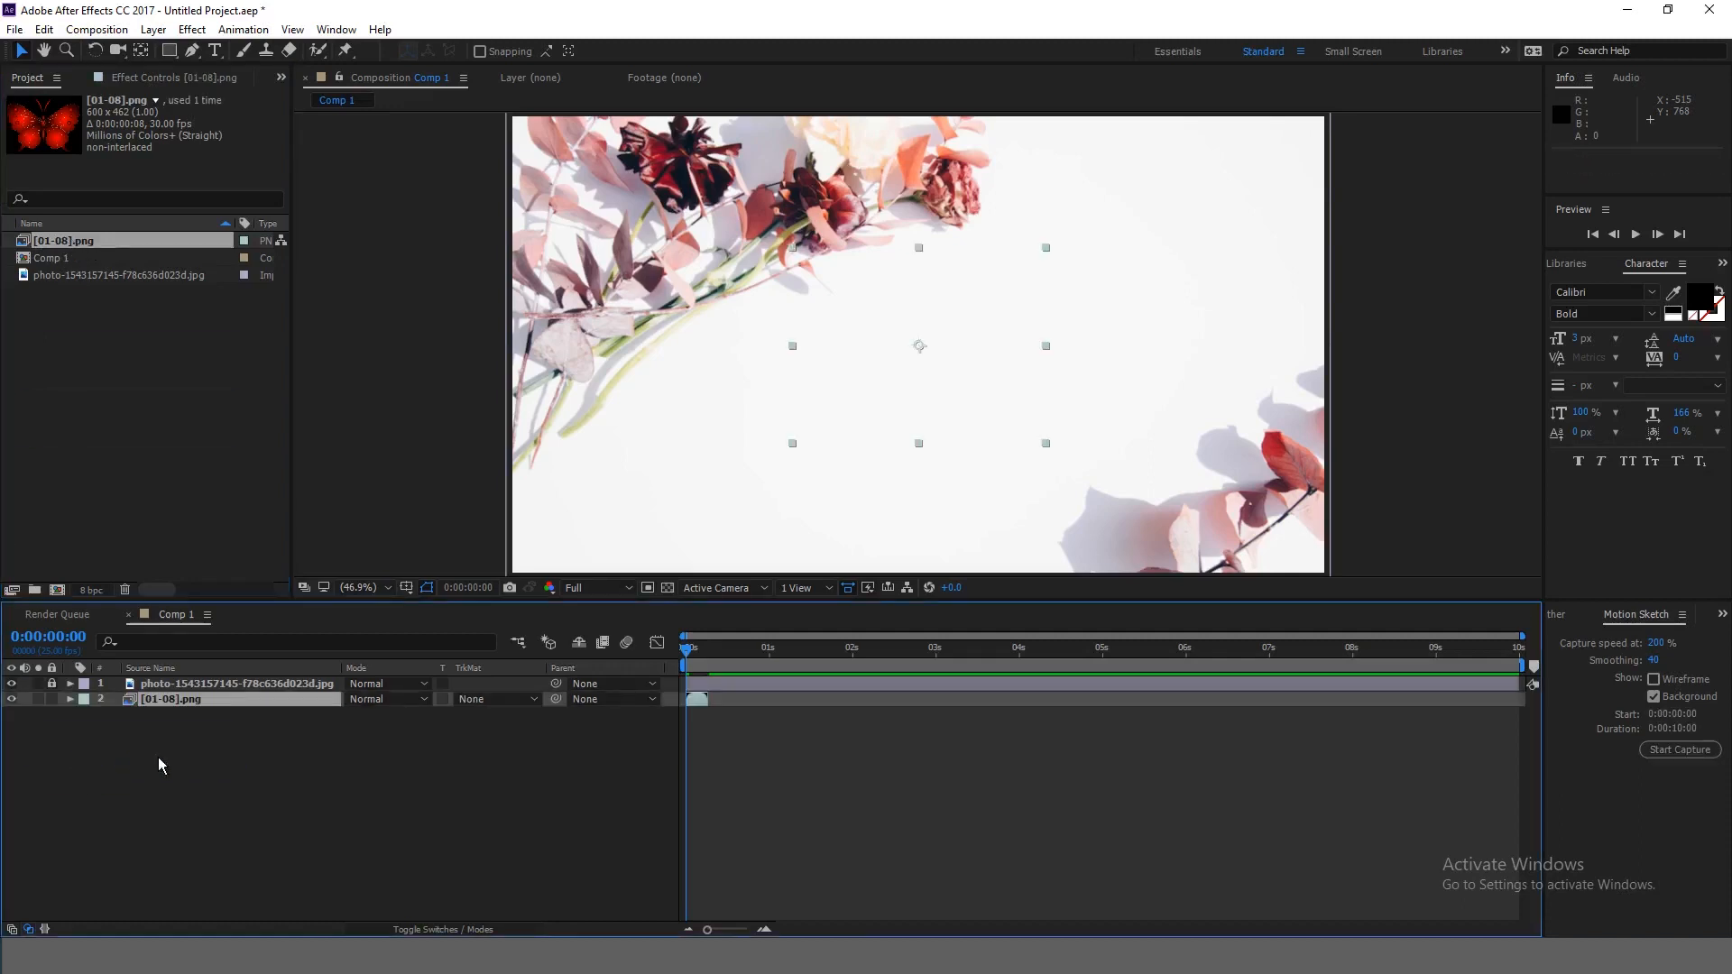
click(739, 735)
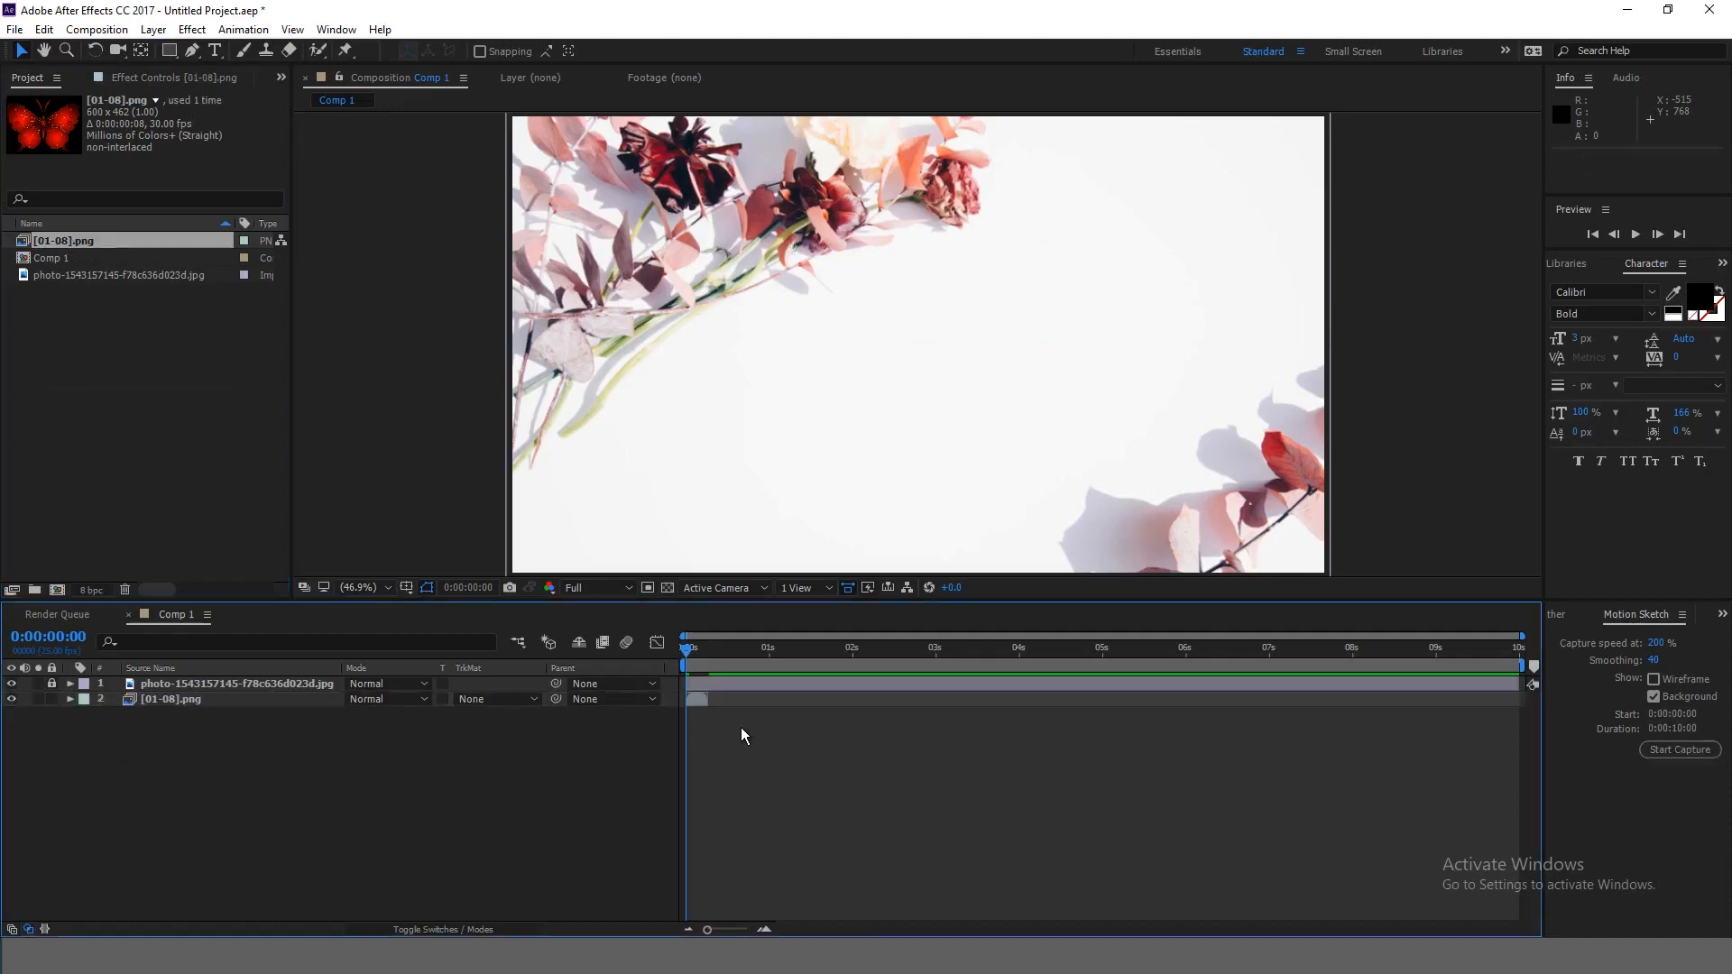
click(696, 700)
drag(695, 688, 702, 685)
key(ctrl+z)
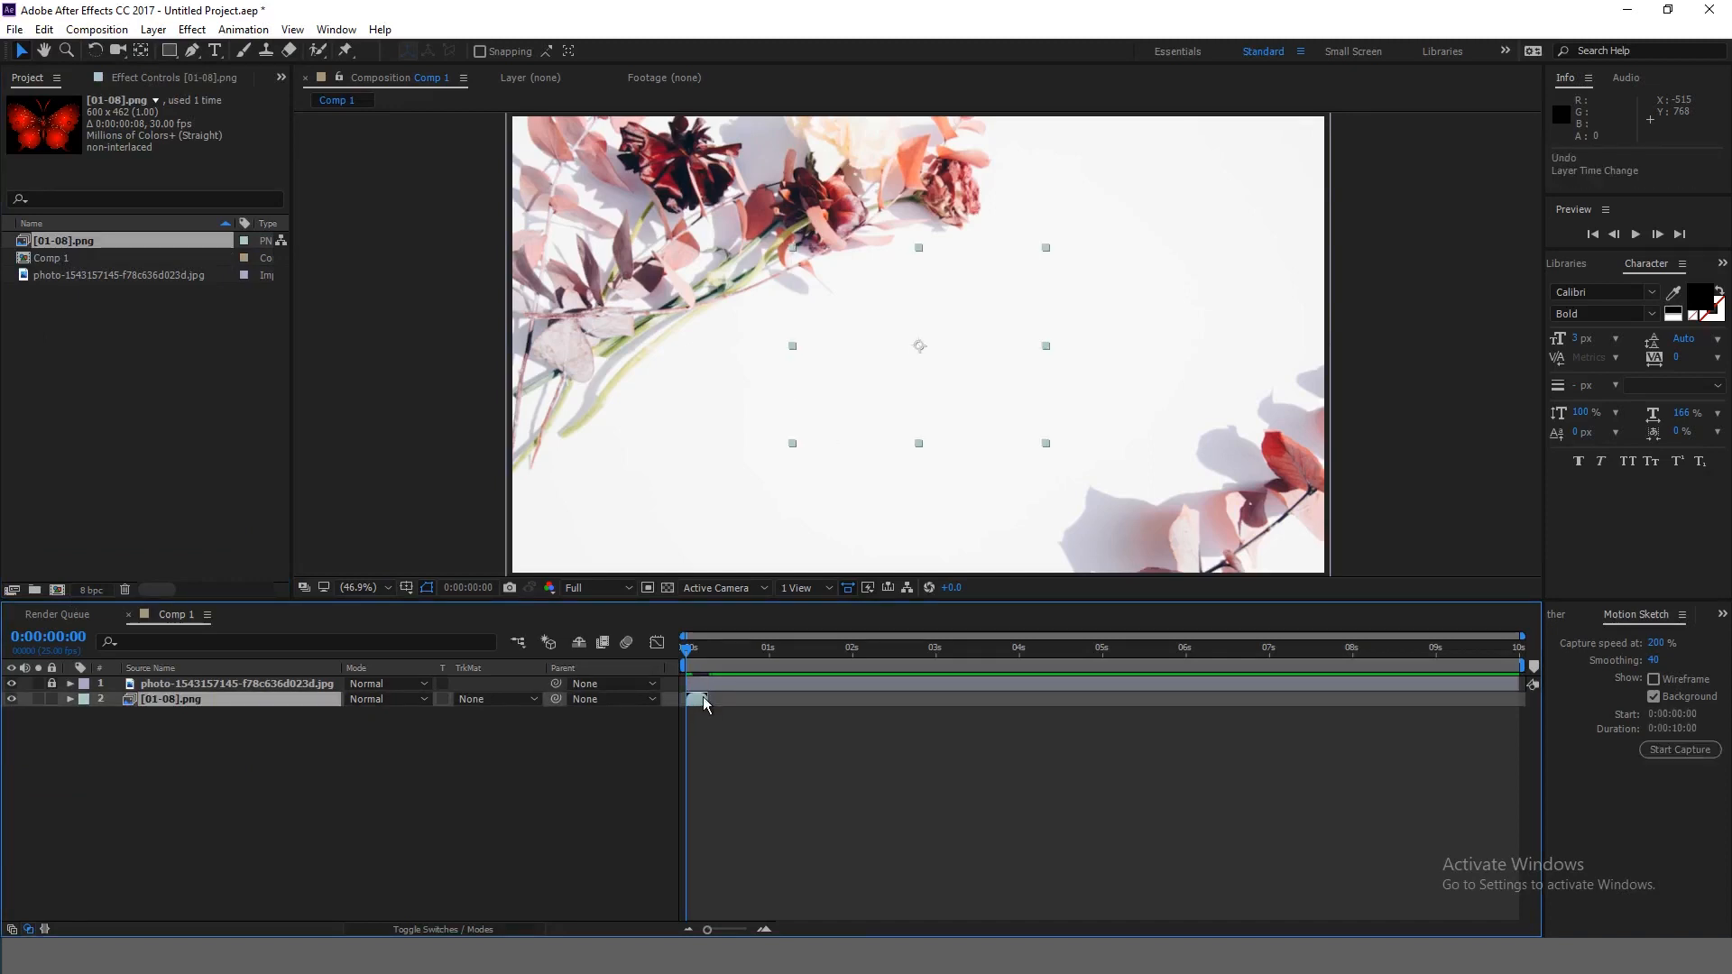
drag(160, 700, 162, 685)
click(743, 736)
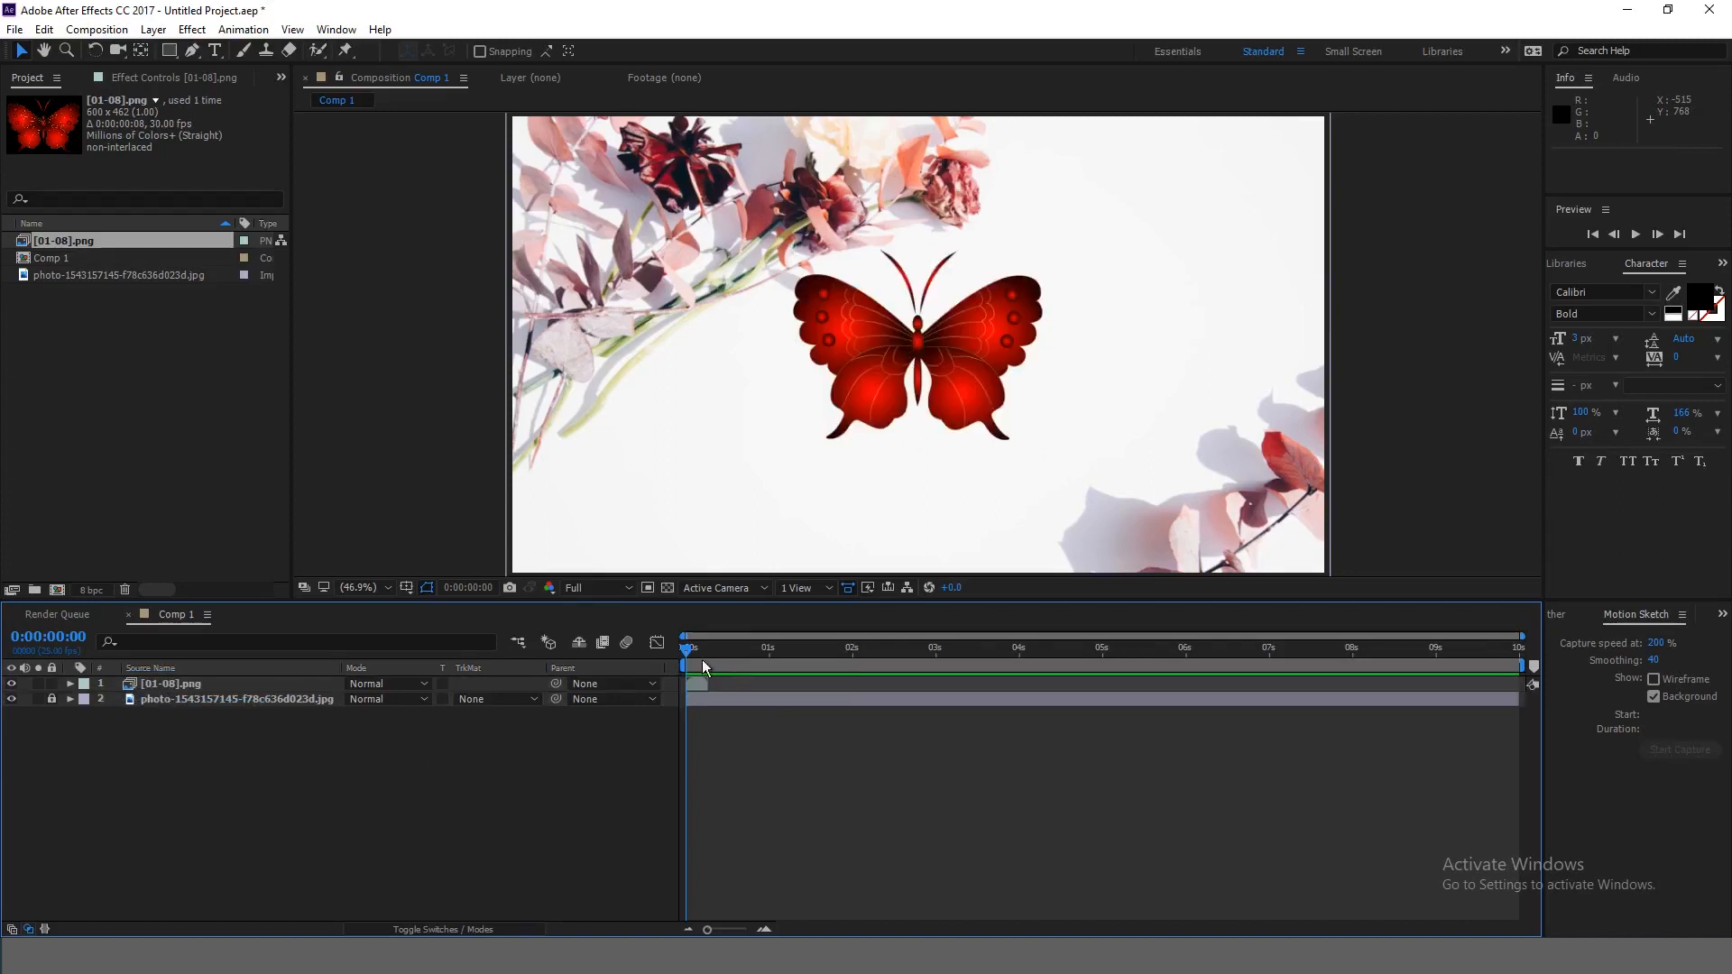
Step: Interpret the [01-08].png footage in the project with its alpha guessed and a loop of 600 times
click(695, 653)
mouse_move(695, 654)
mouse_down()
mouse_move(710, 658)
mouse_move(682, 664)
mouse_up()
click(694, 686)
click(702, 684)
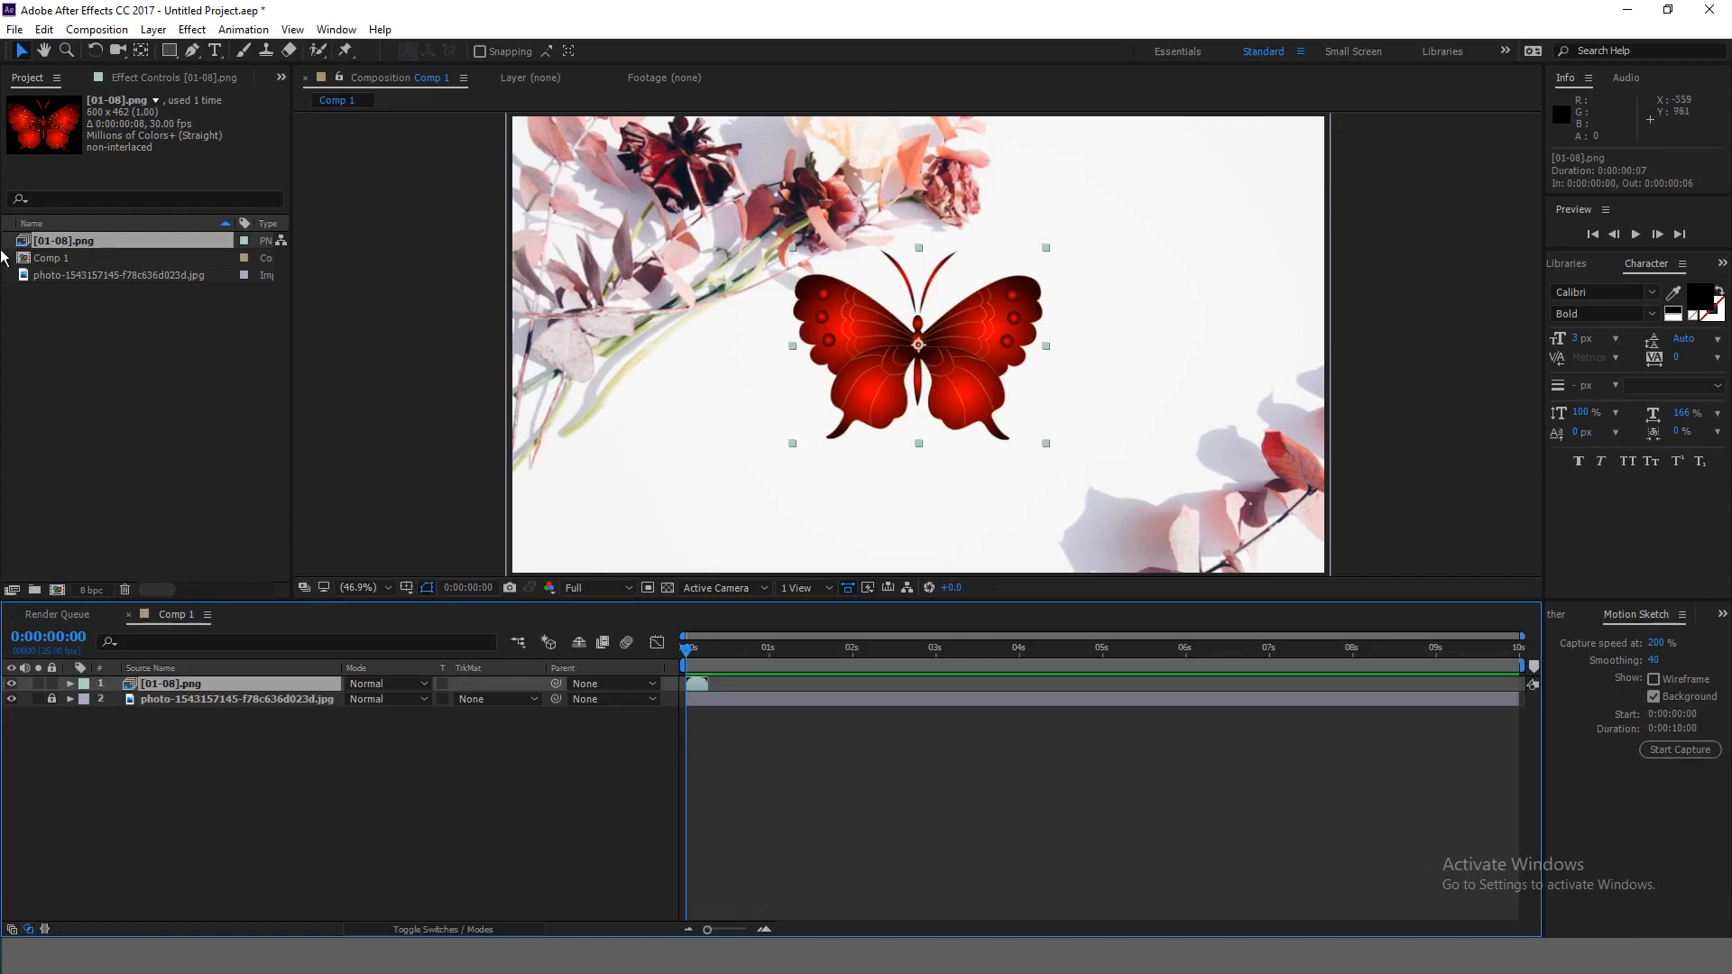
right_click(54, 244)
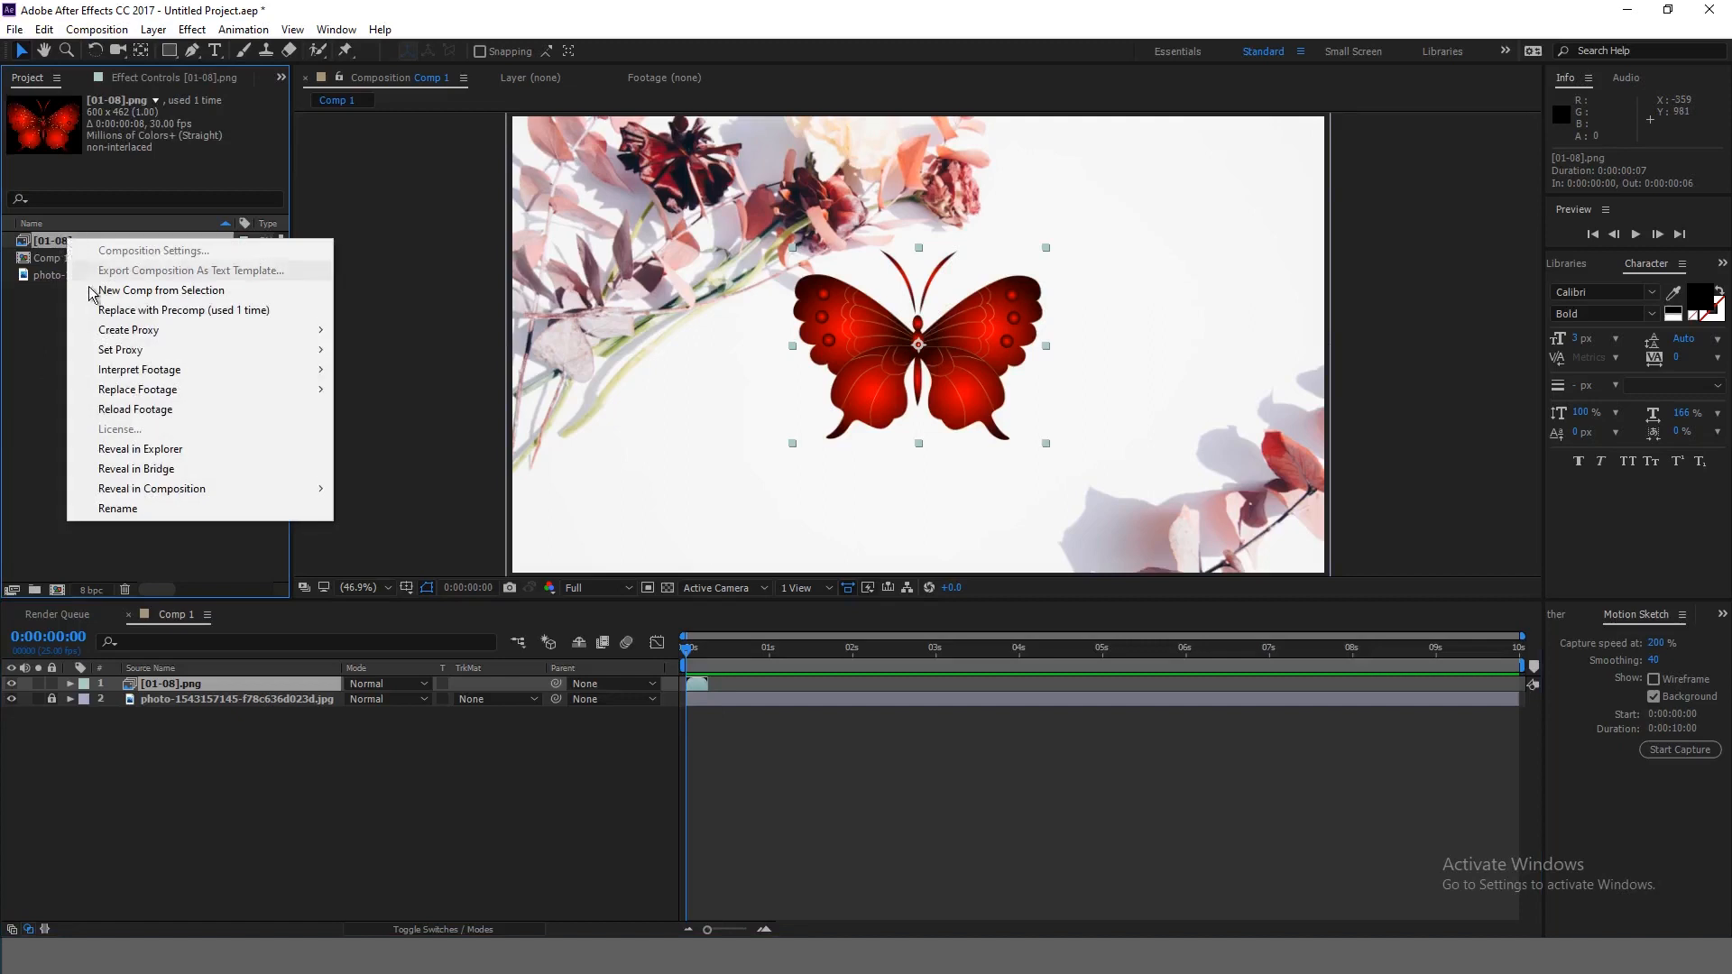
mouse_move(197, 375)
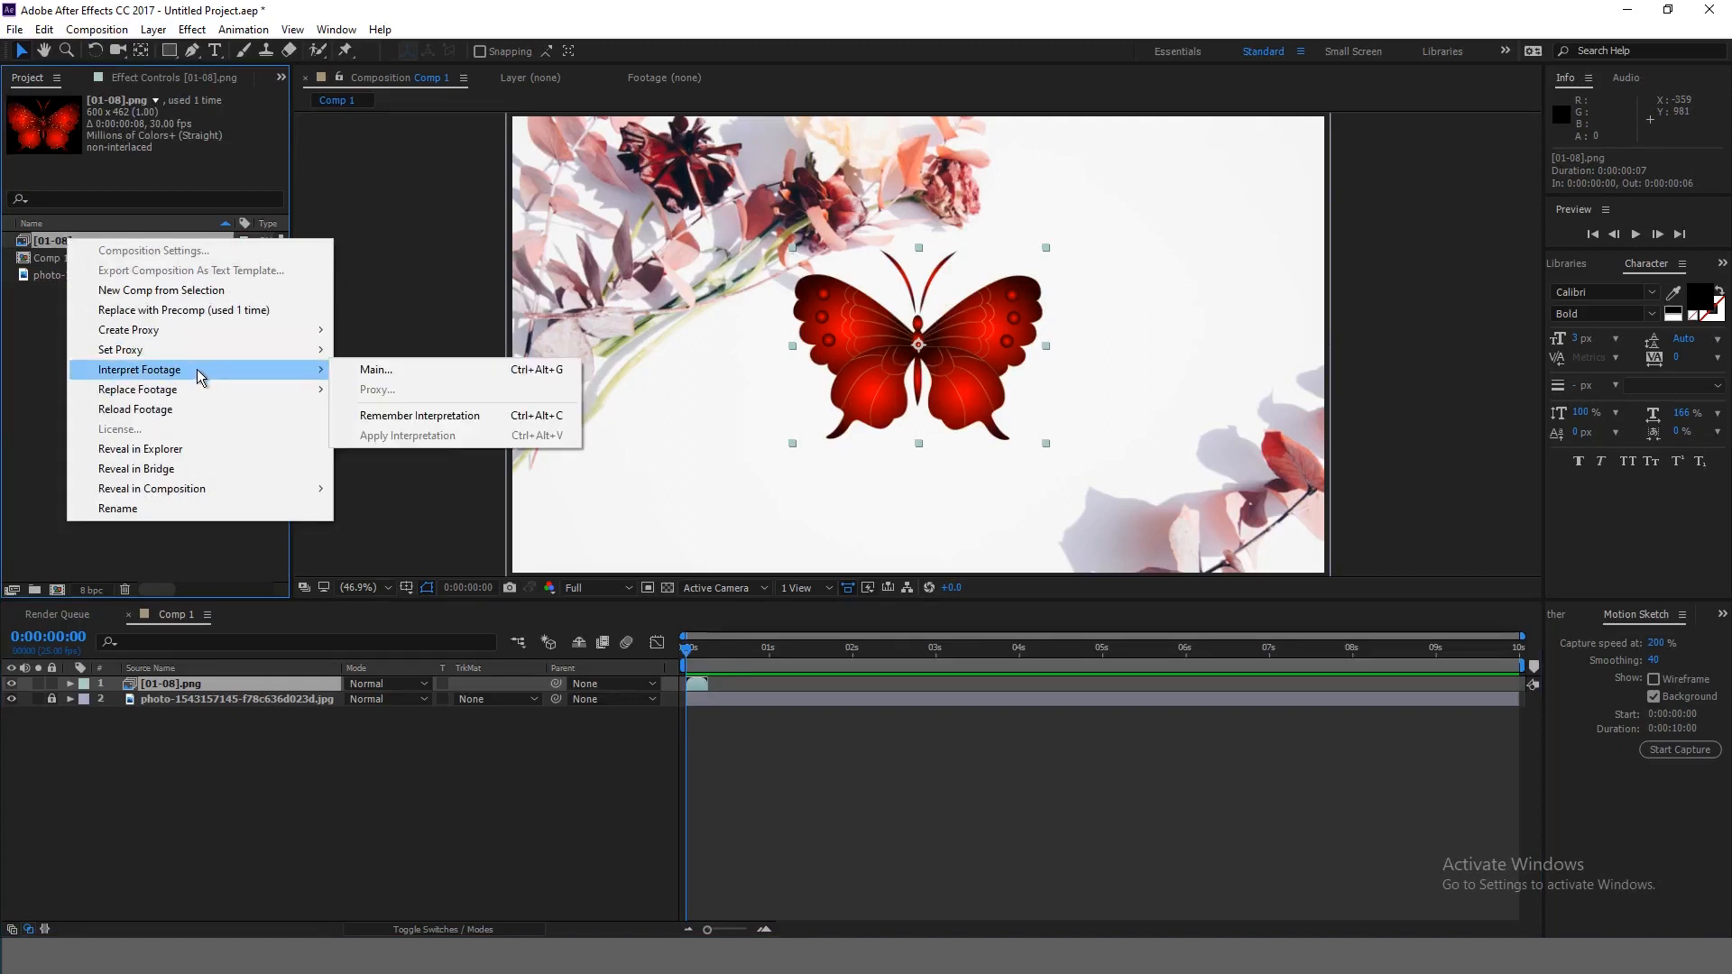
click(397, 371)
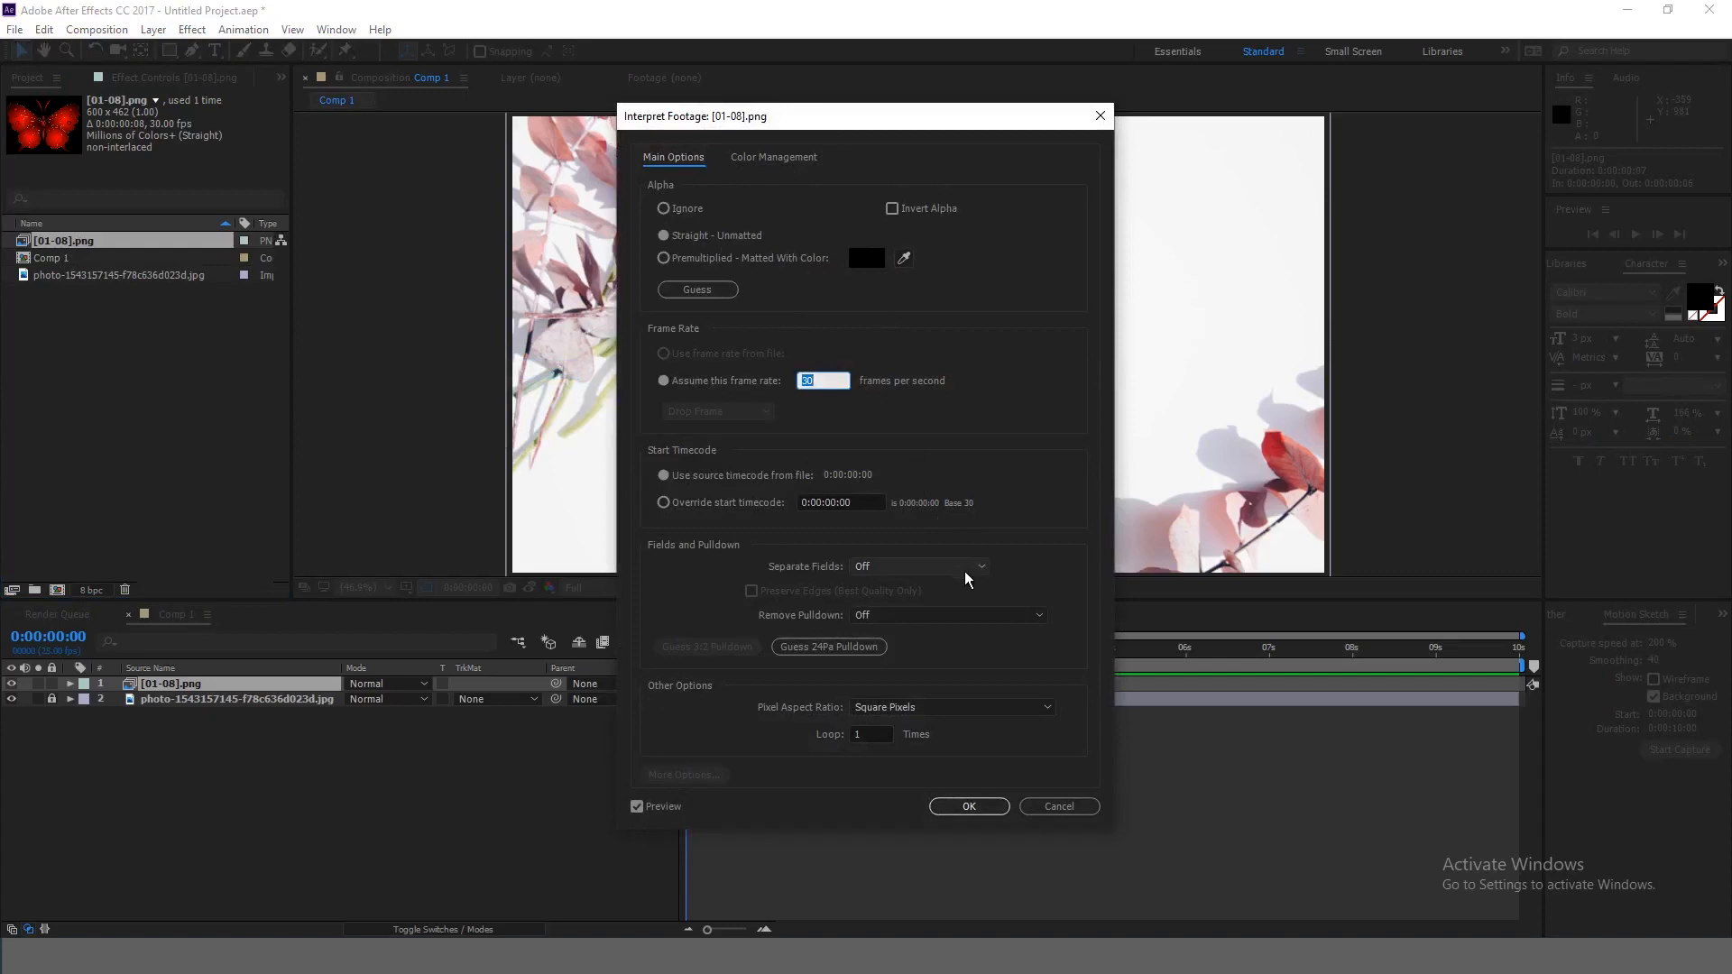
click(697, 288)
double_click(871, 736)
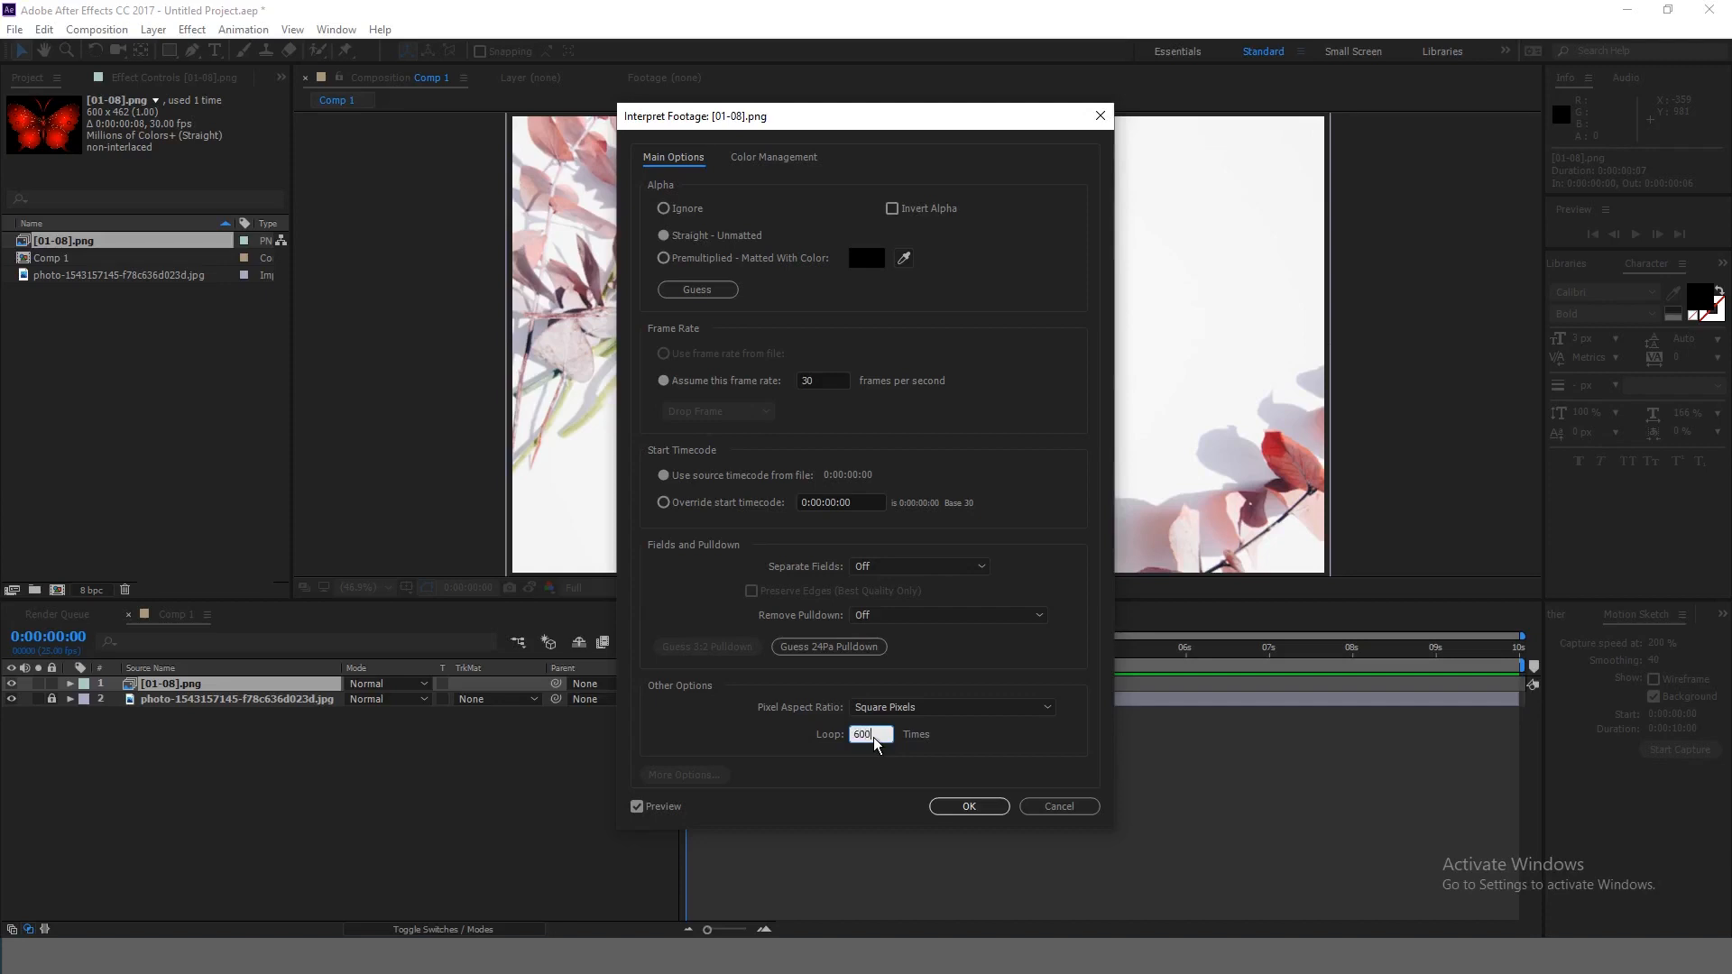
click(961, 807)
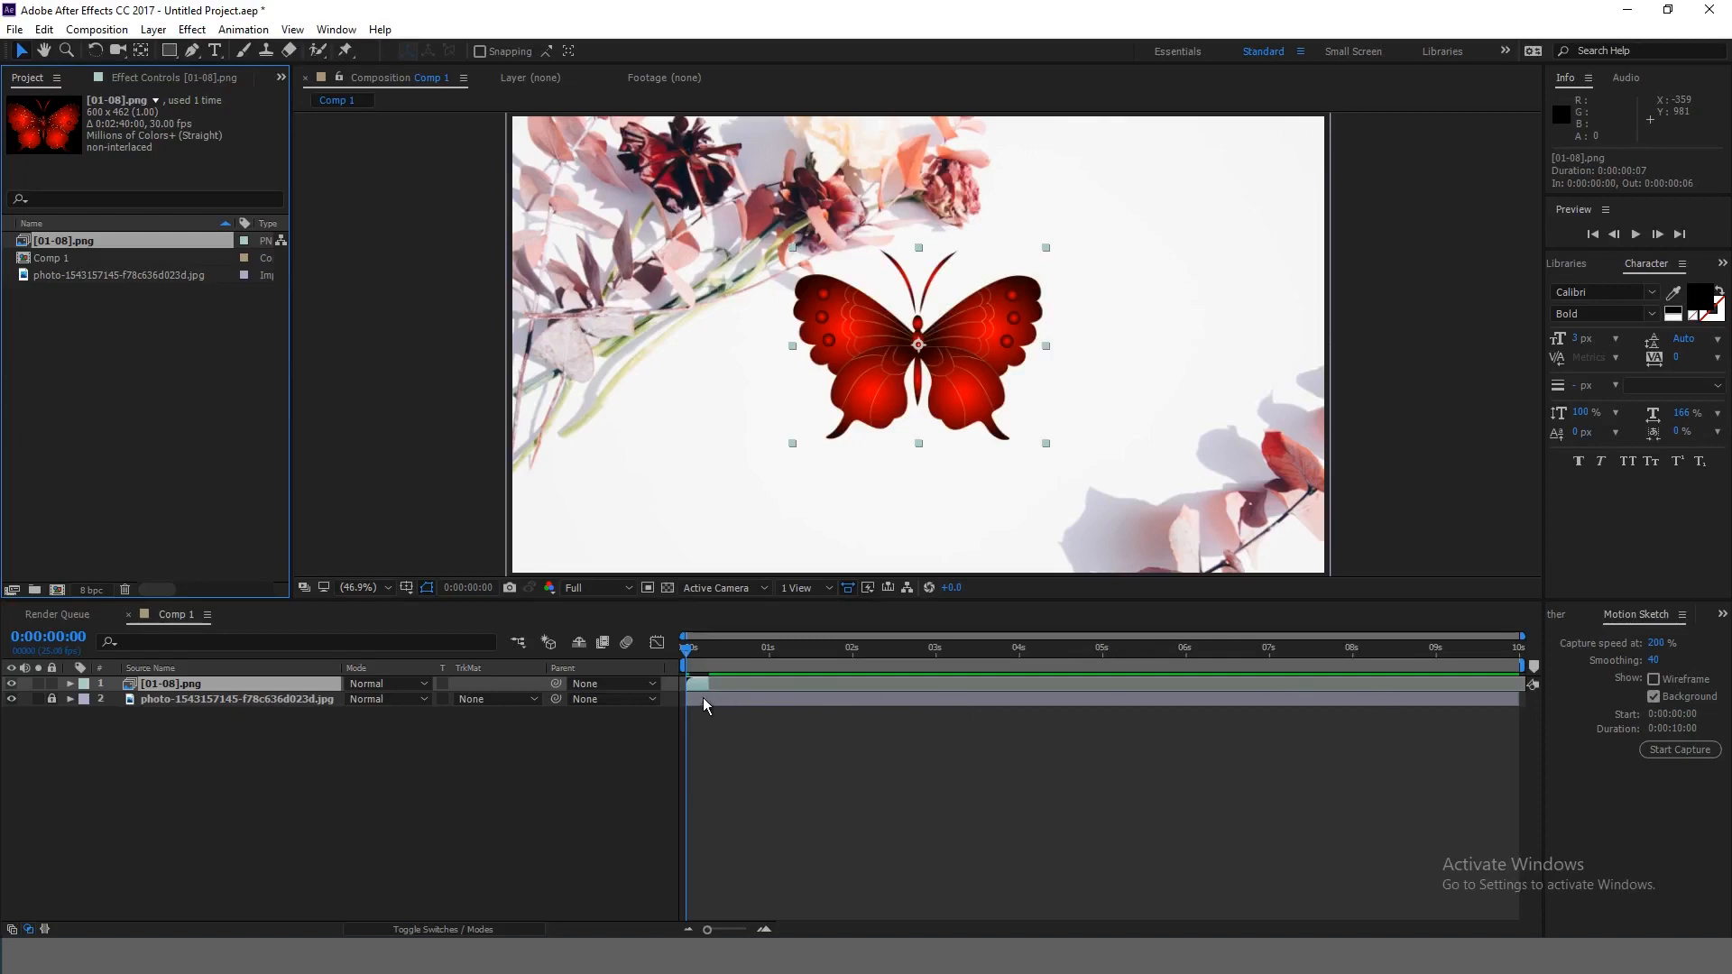
Step: Extend the butterfly layer to the end of Comp 1, preview the flapping wings and return to the first frame
drag(715, 668, 1539, 724)
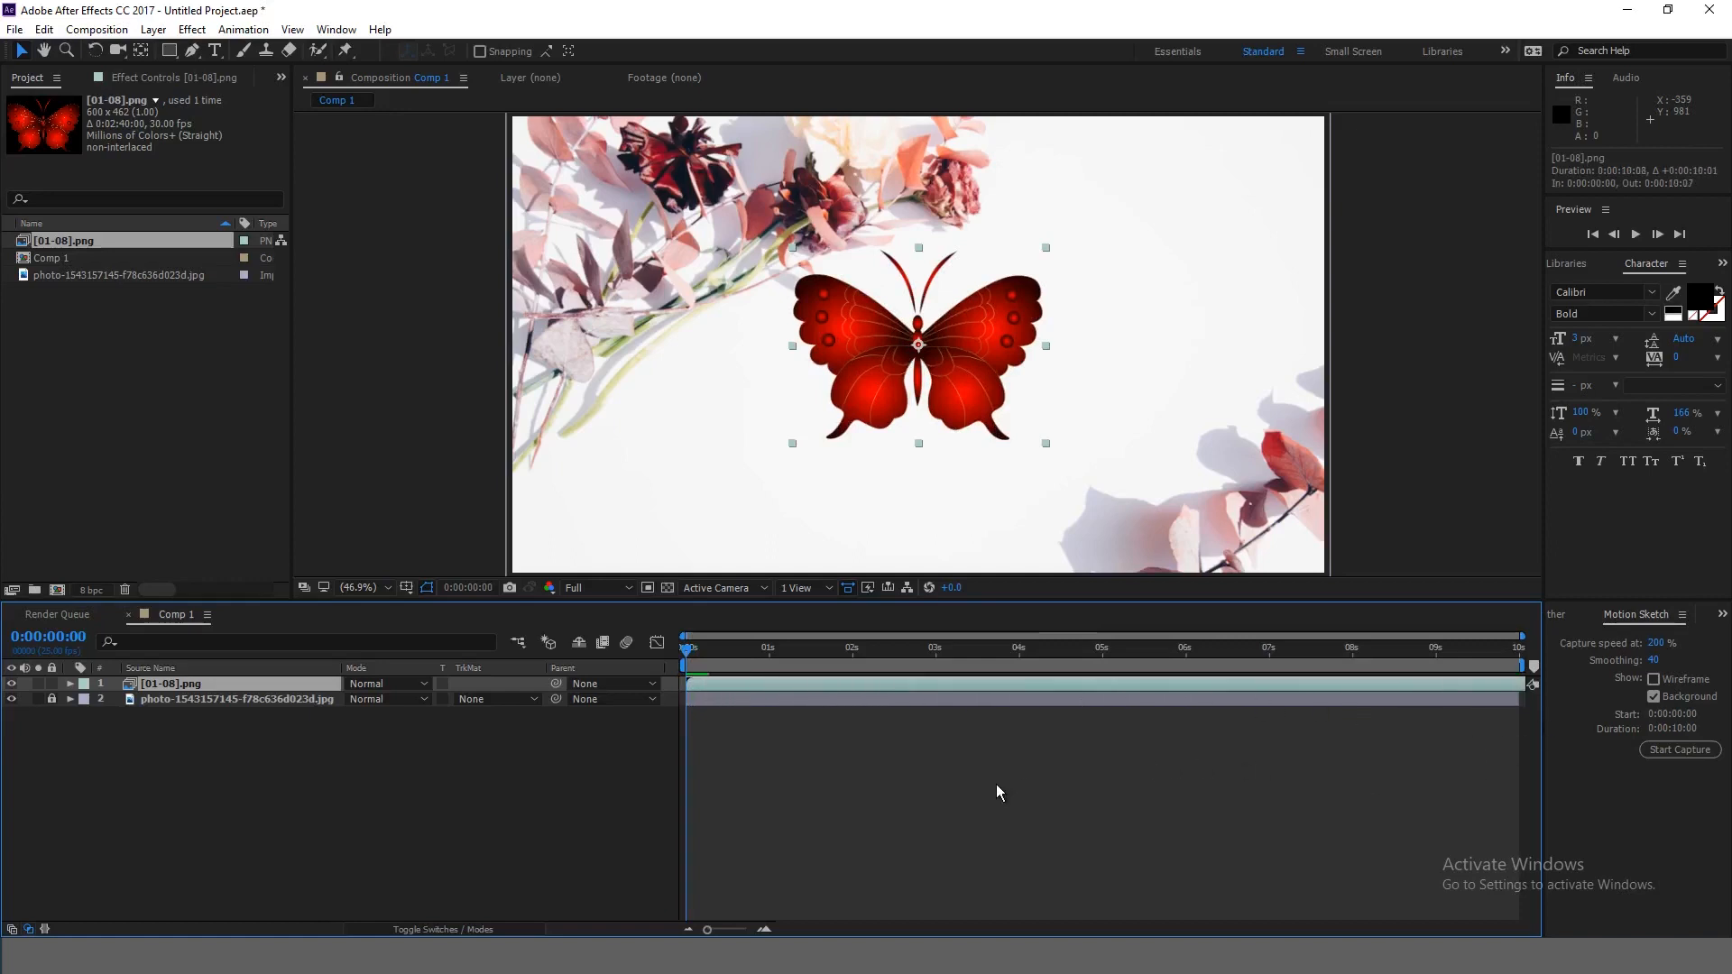
key(space)
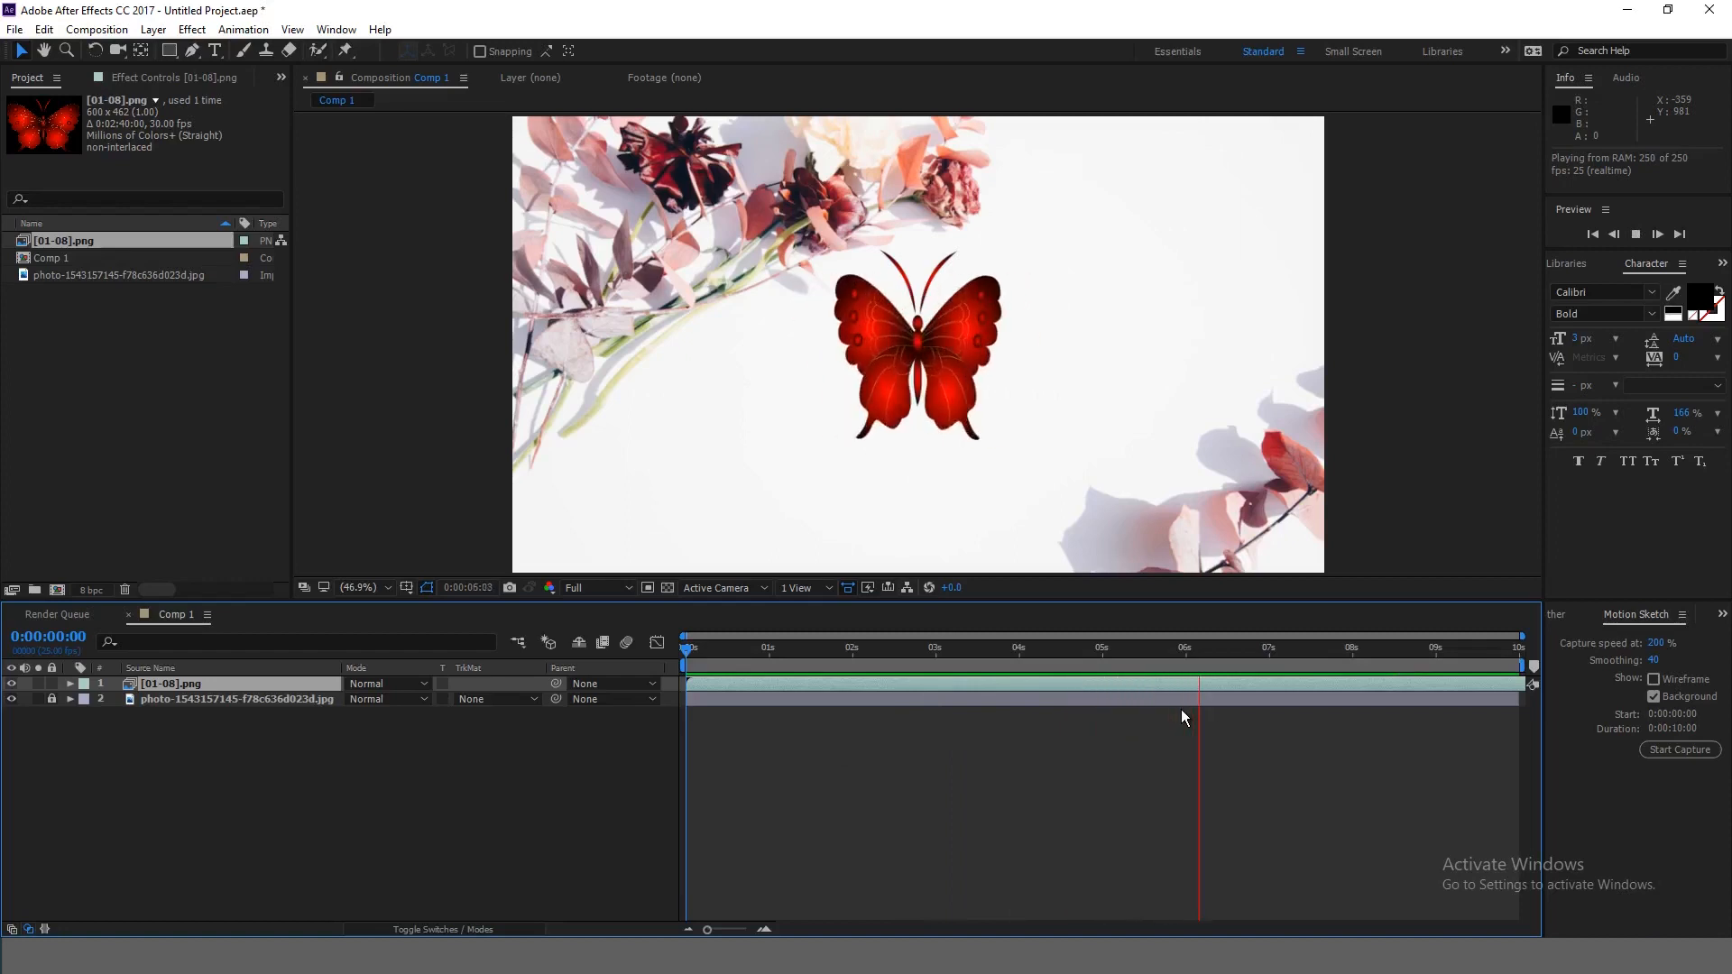
key(space)
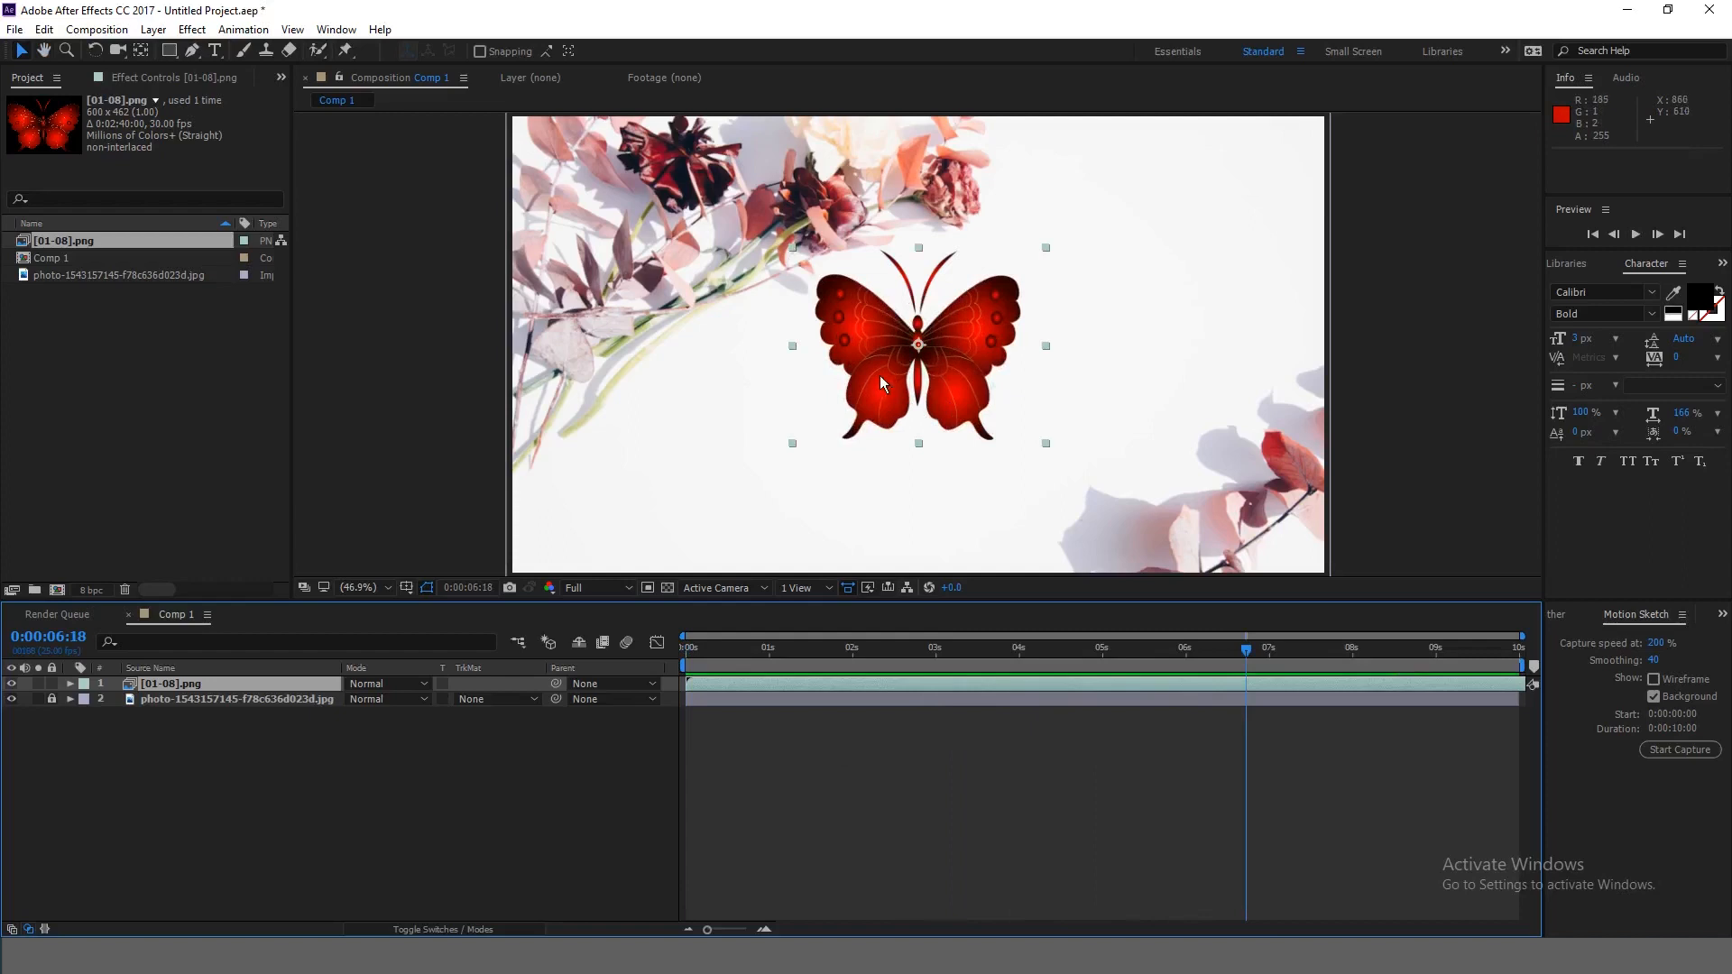
key(space)
key(space)
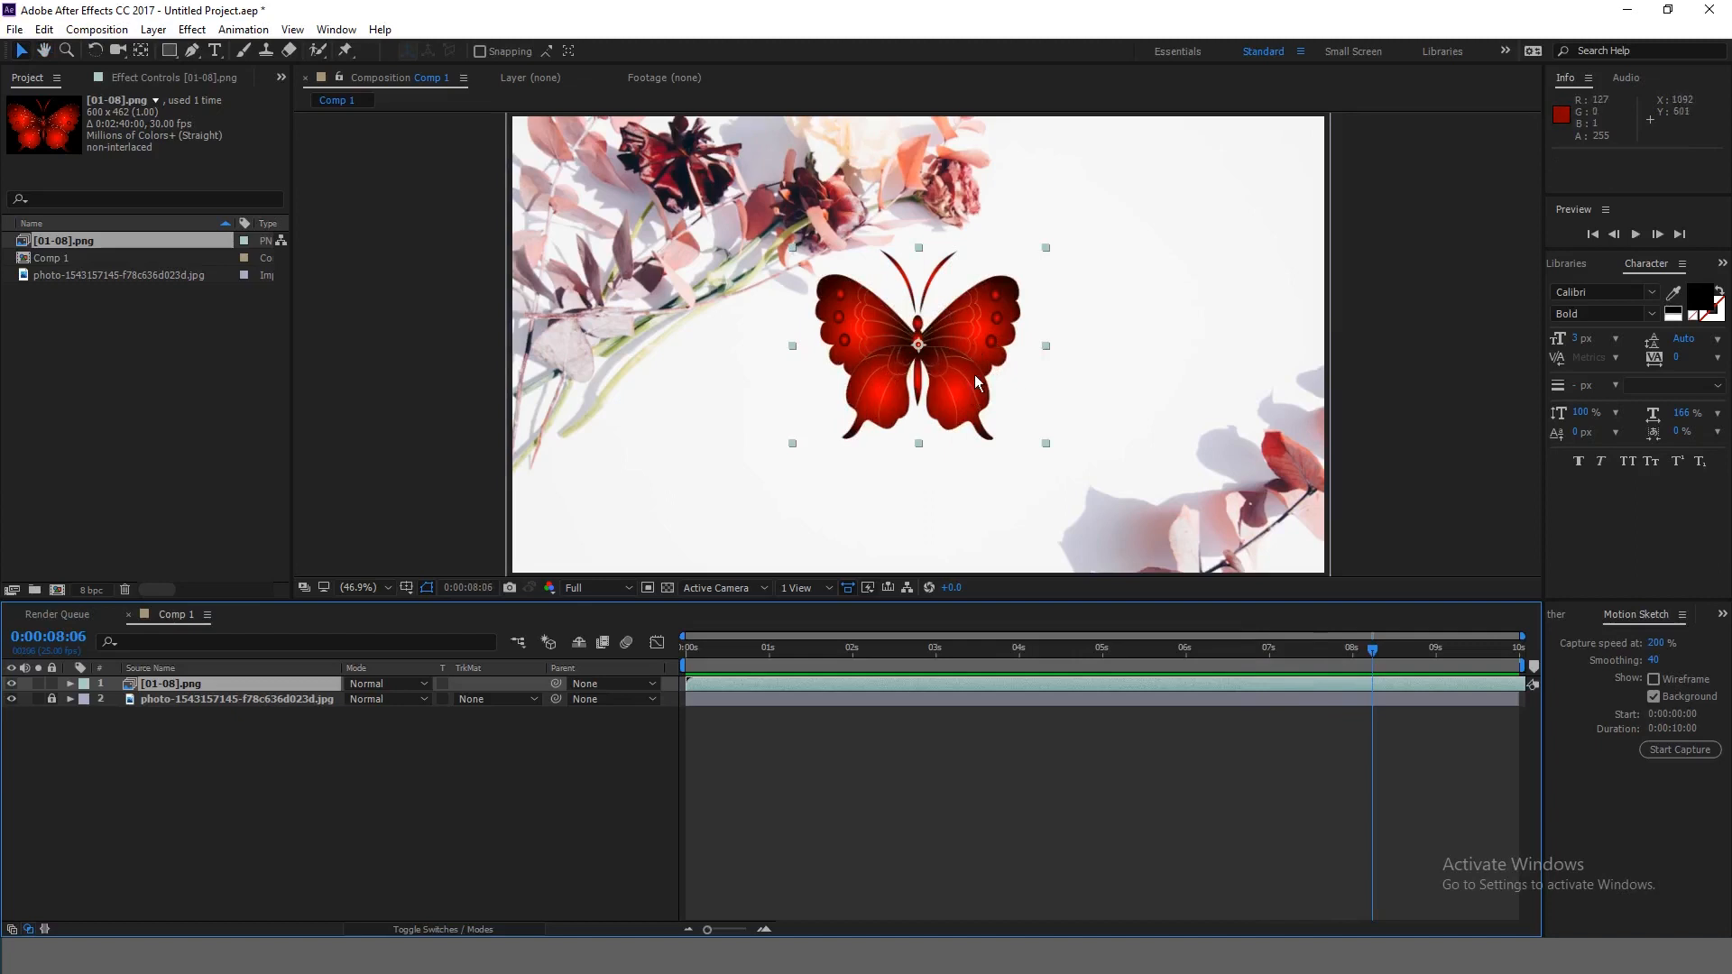
key(Home)
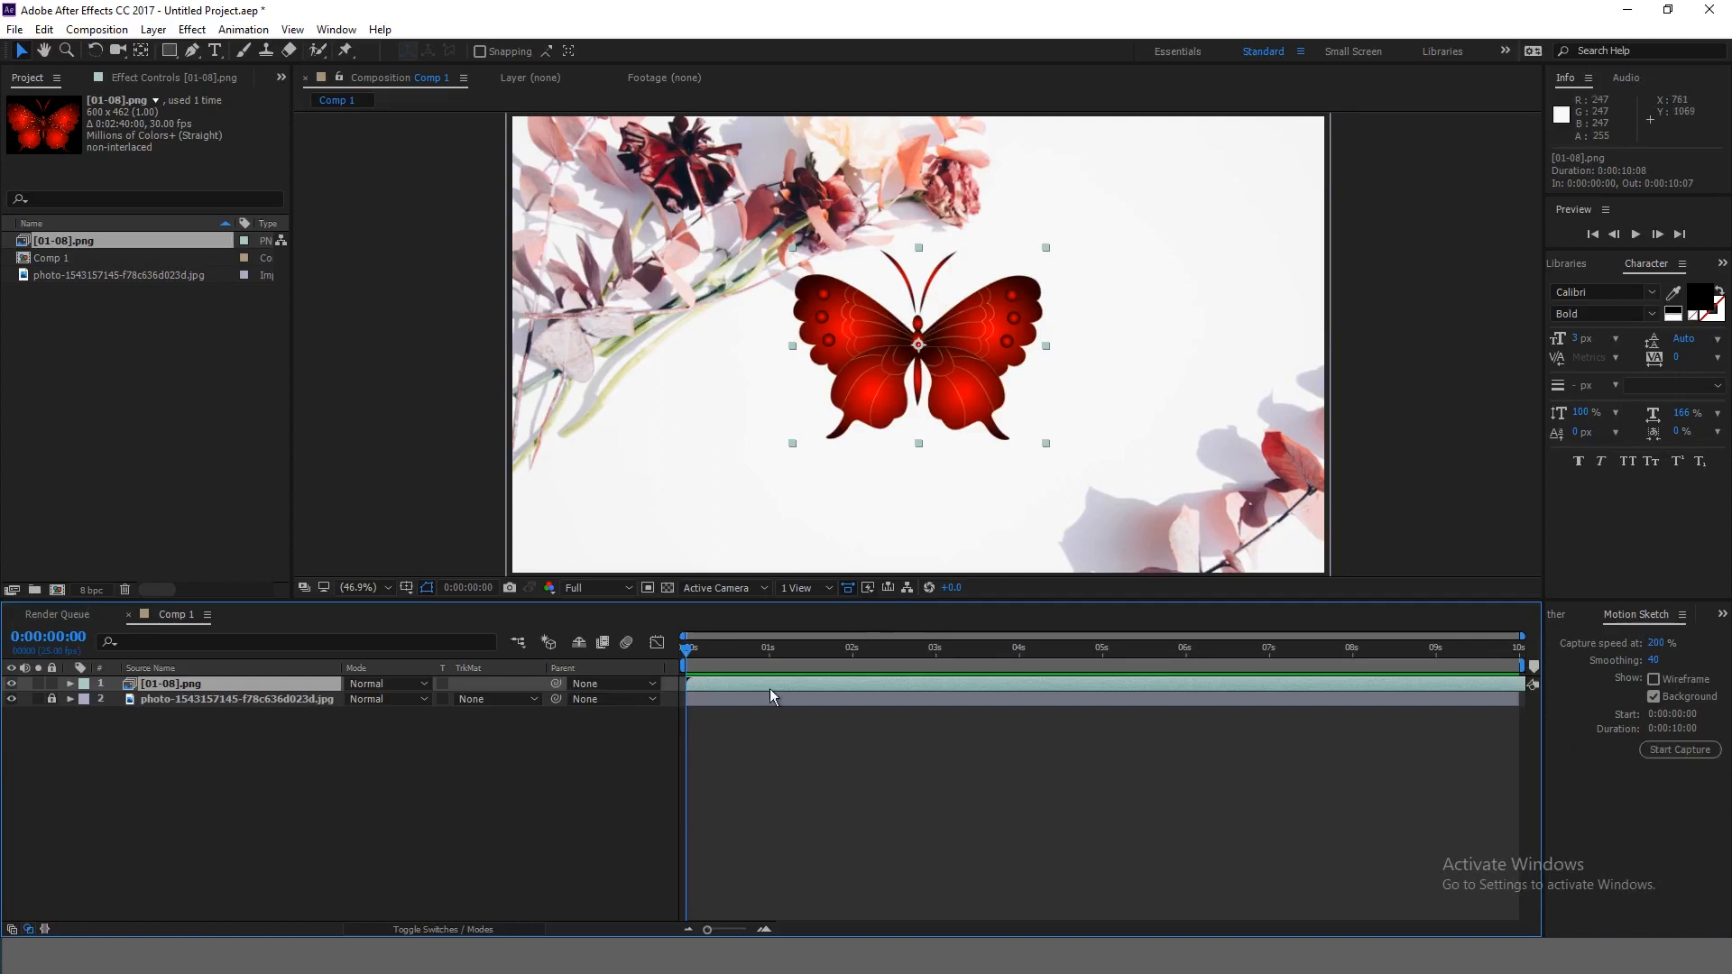
Step: Set the butterfly layer's scale to 30%
key(s)
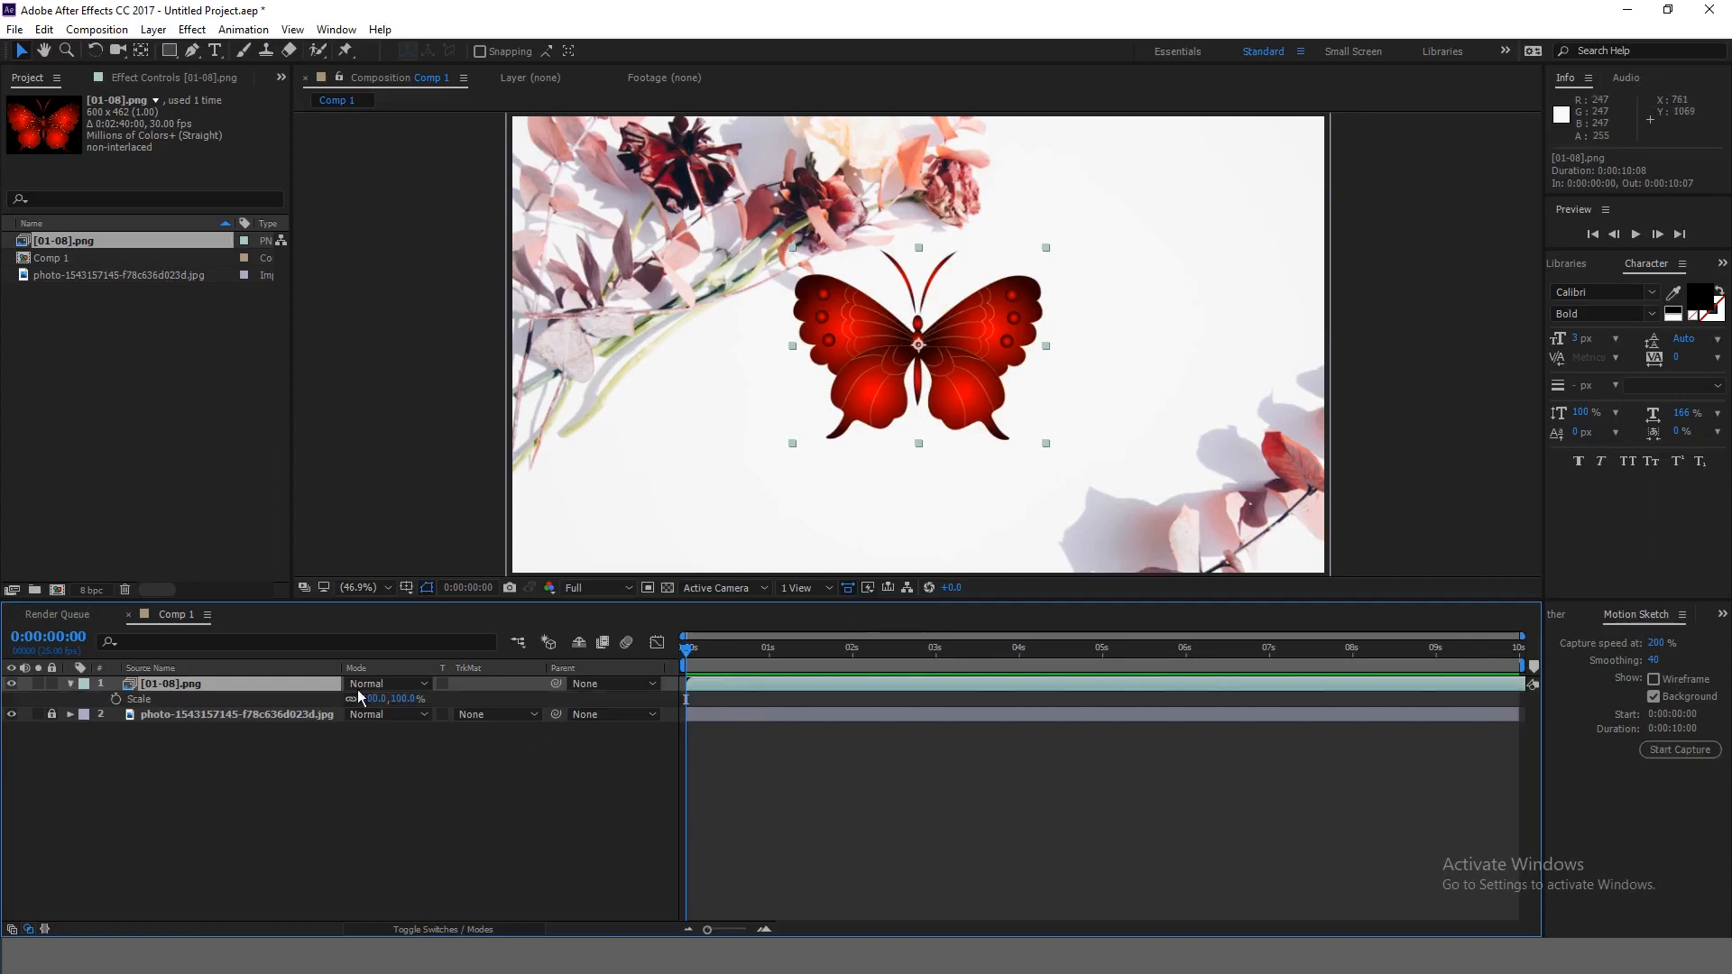
drag(375, 699, 316, 704)
key(Return)
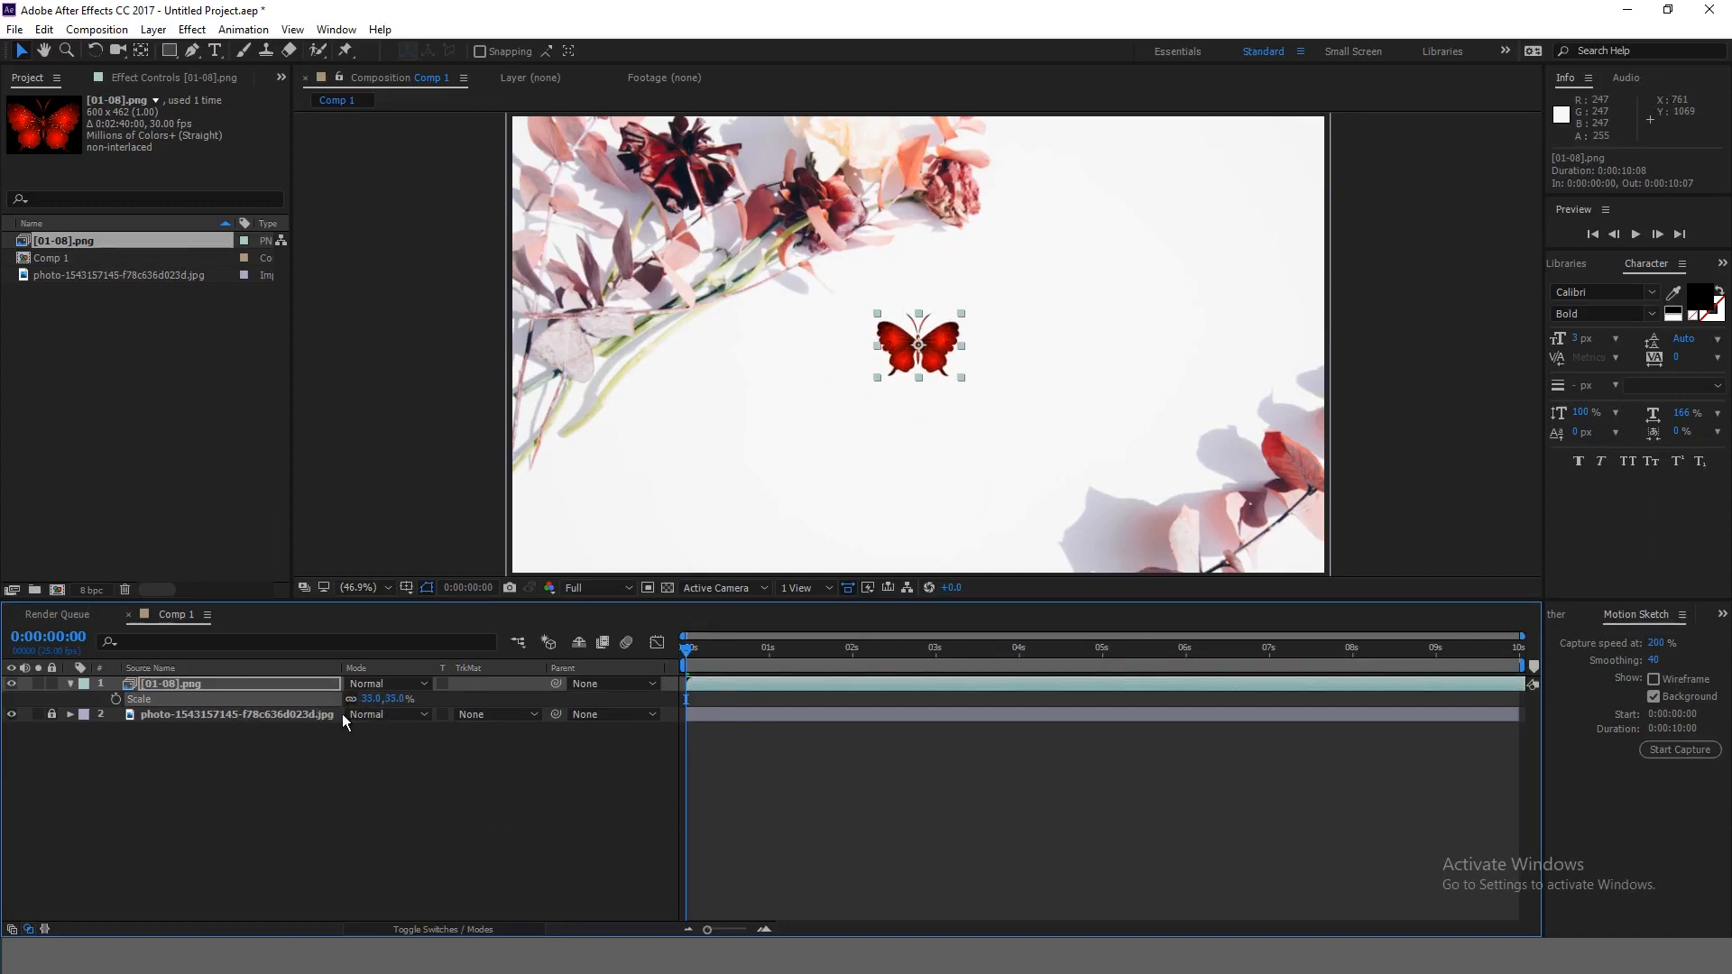
click(368, 699)
text(30)
key(Return)
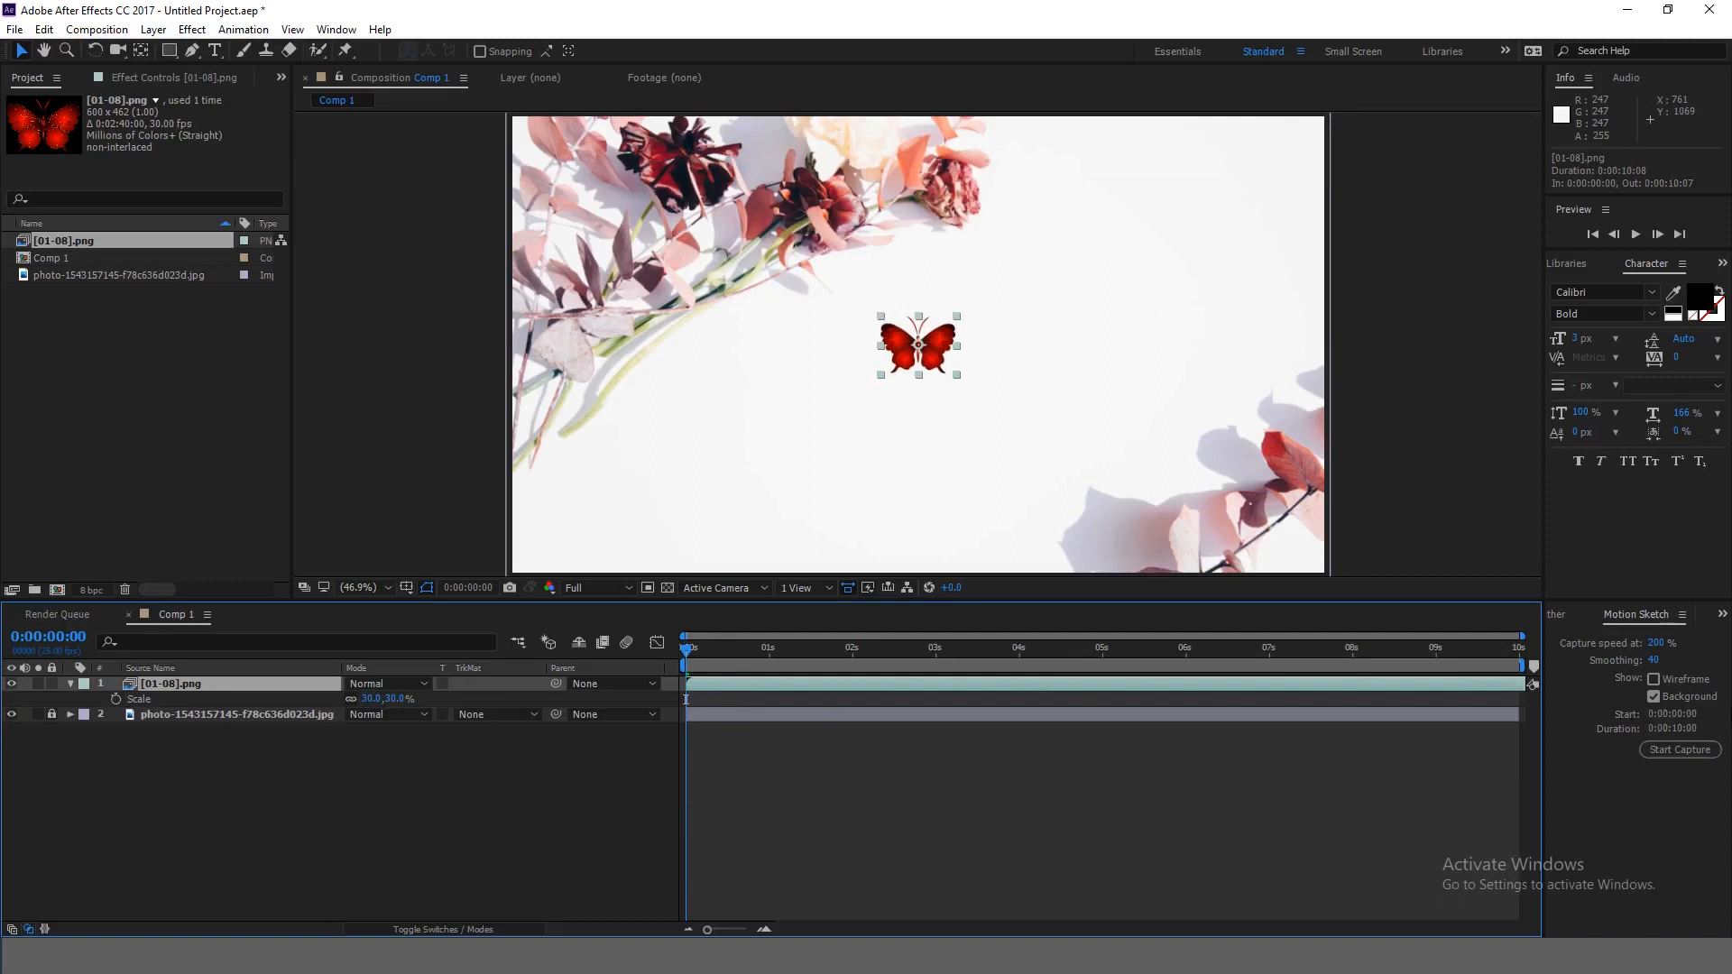
Step: Capture a curved flight path for the butterfly across the flower photo with Motion Sketch, preview it and return to the first frame
click(1671, 750)
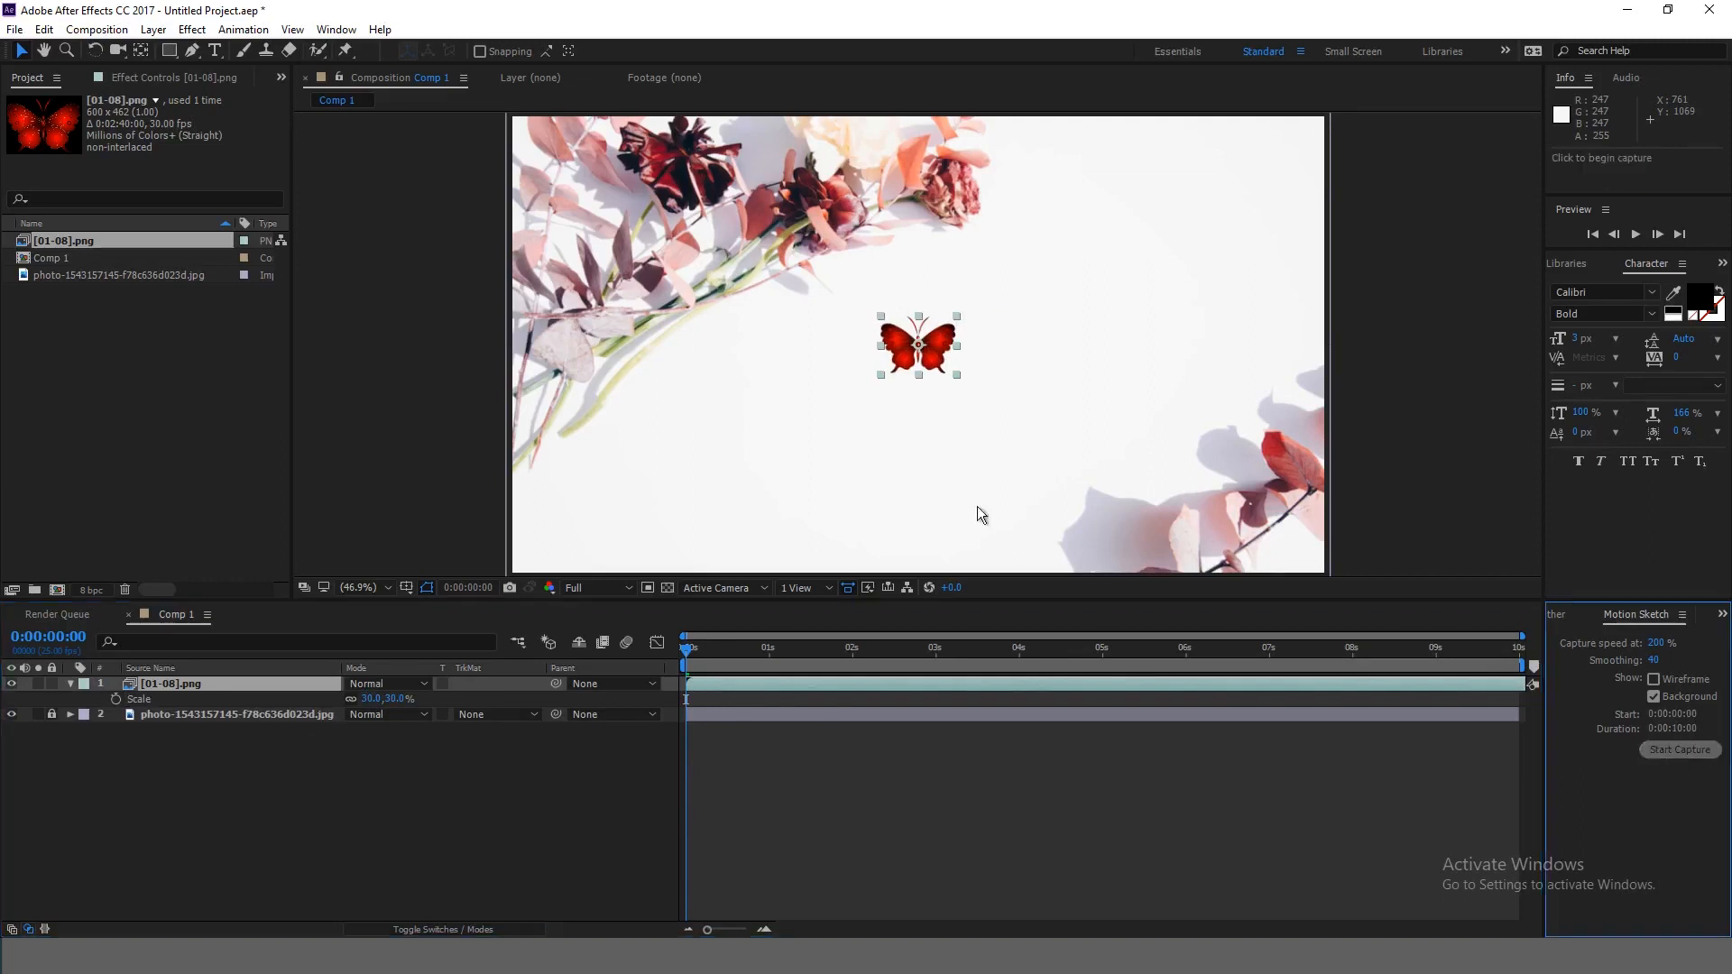
mouse_move(559, 375)
mouse_down()
mouse_move(542, 308)
mouse_move(571, 283)
mouse_move(648, 326)
mouse_move(800, 176)
mouse_move(897, 176)
mouse_move(1018, 241)
mouse_move(1117, 471)
mouse_move(1244, 538)
mouse_move(1312, 455)
mouse_move(1218, 368)
mouse_move(1194, 263)
mouse_up()
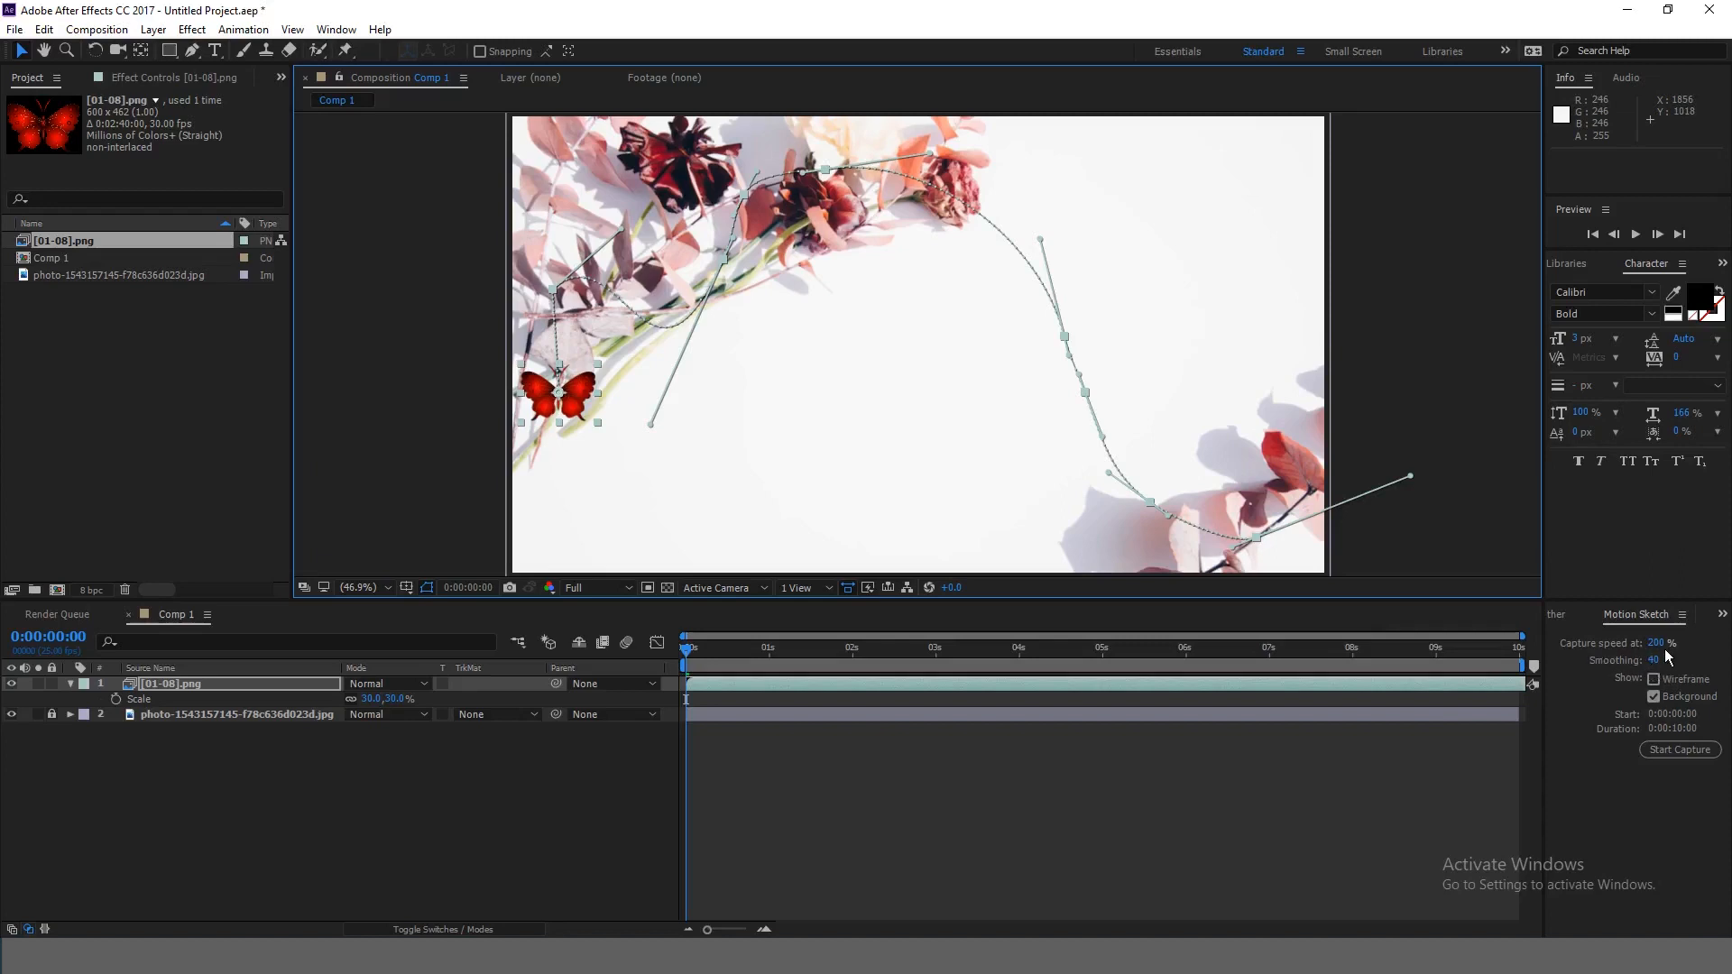
key(space)
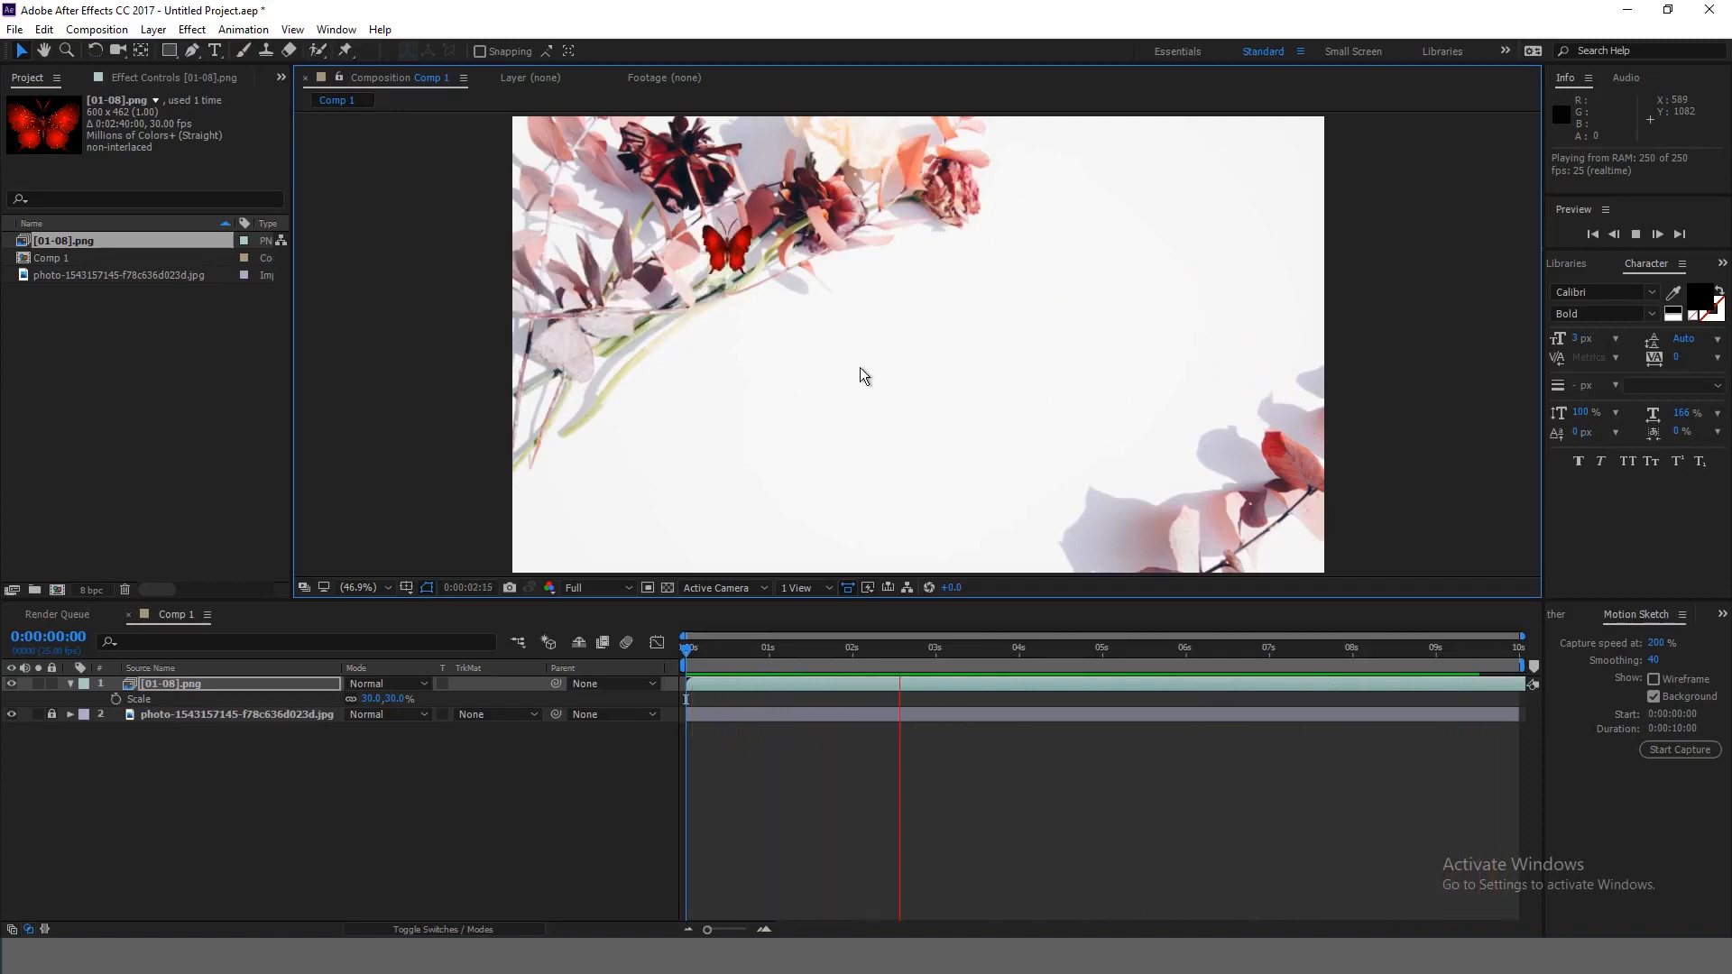
drag(911, 646, 690, 710)
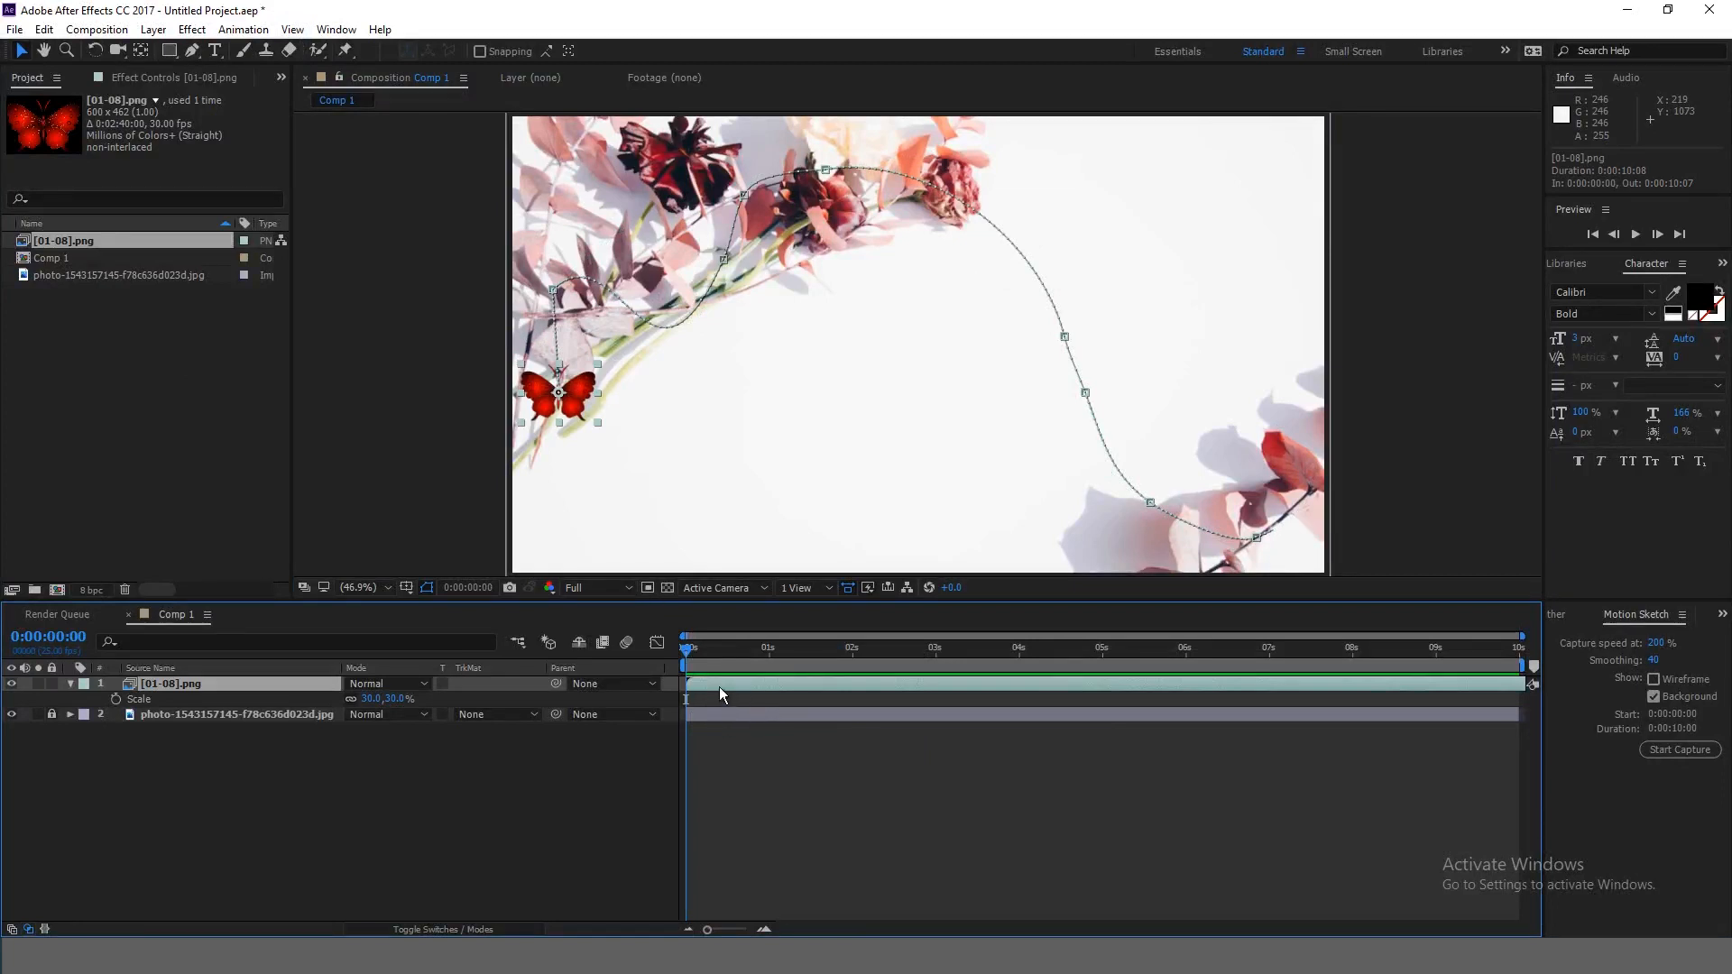
Step: Set the butterfly layer's auto-orientation to Orient Along Path
click(155, 31)
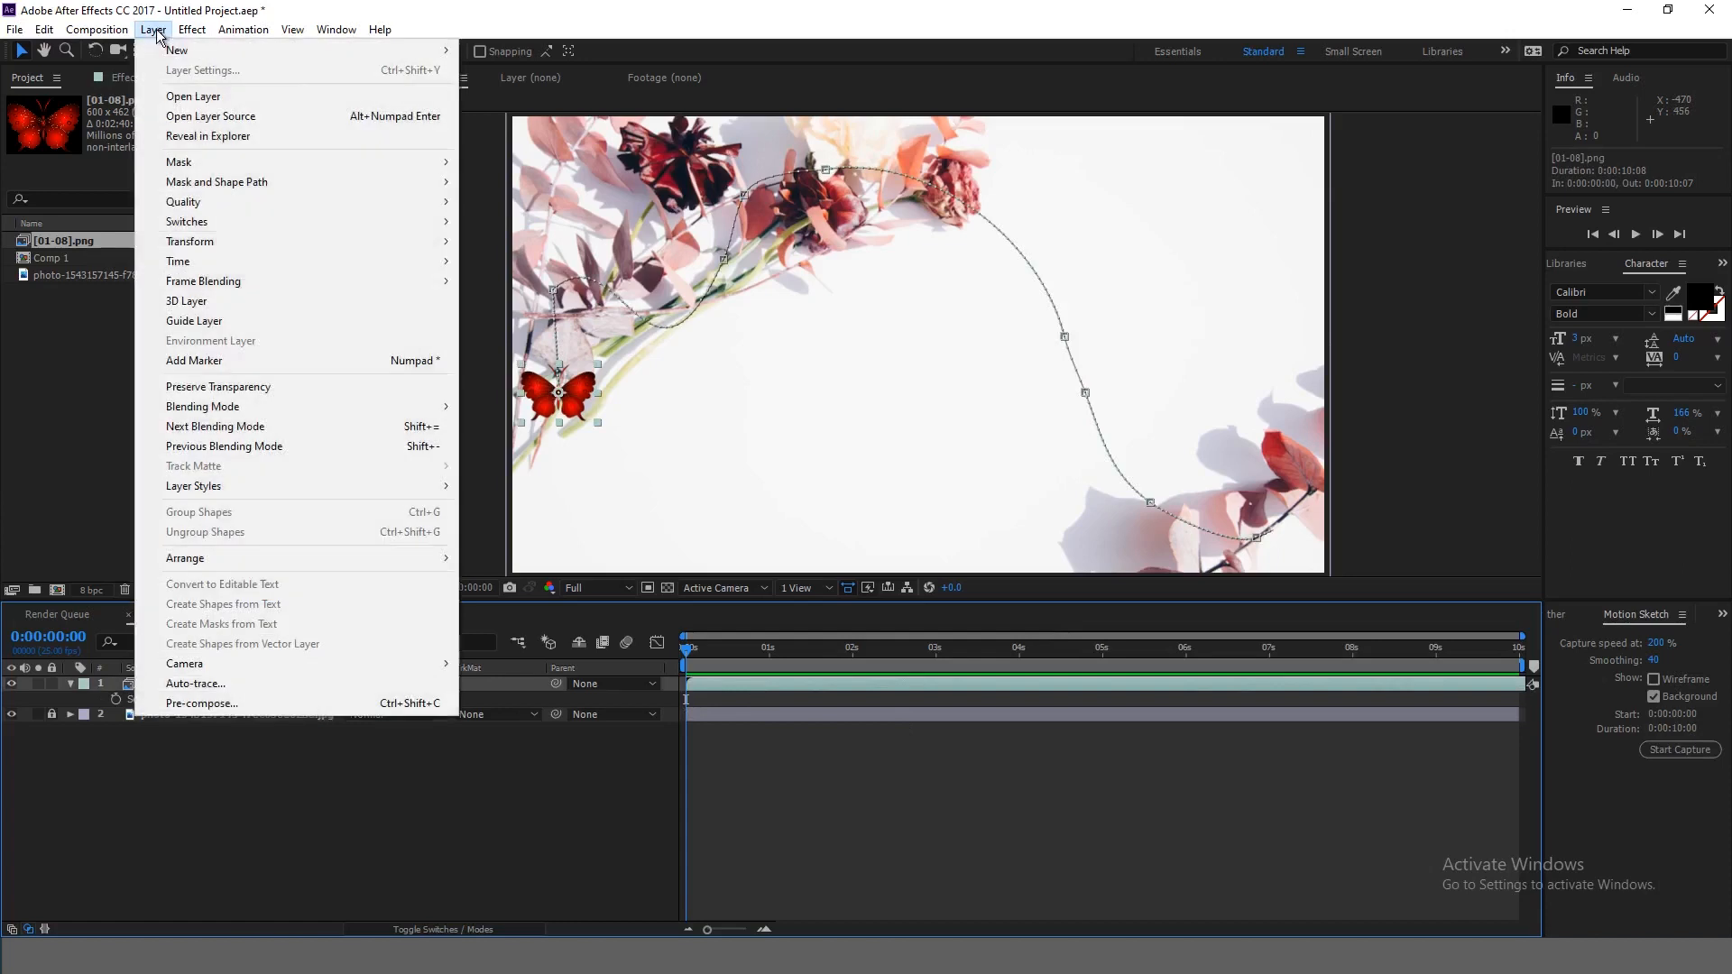
mouse_move(228, 245)
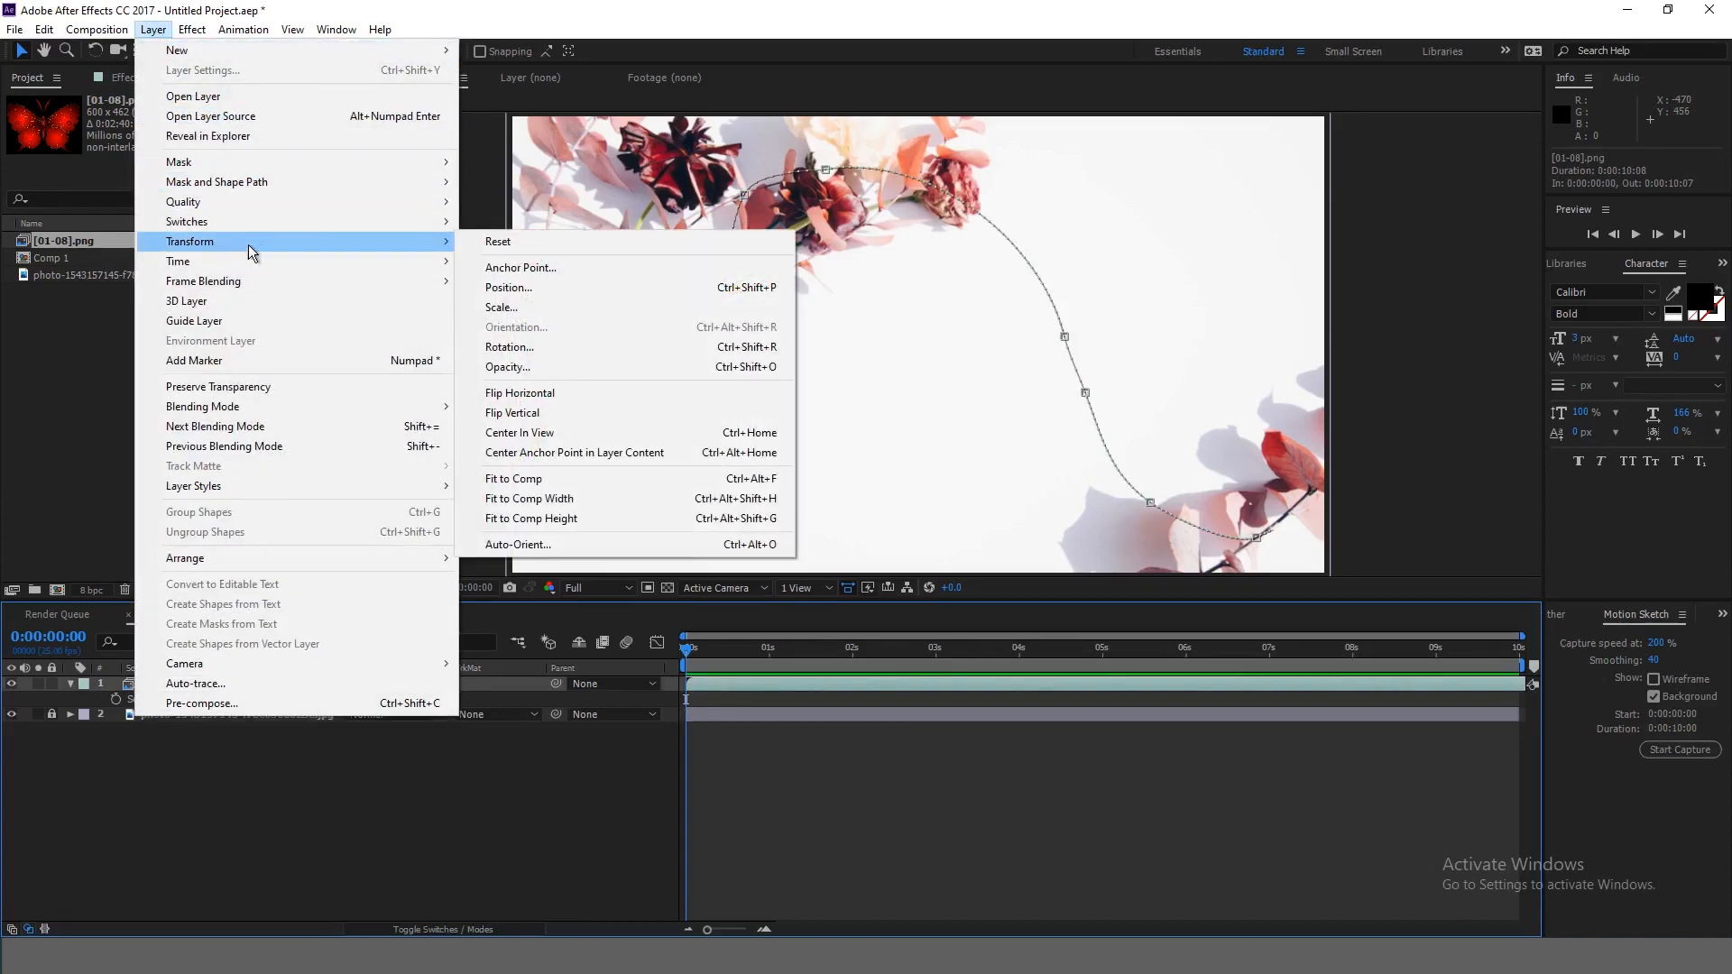
click(527, 547)
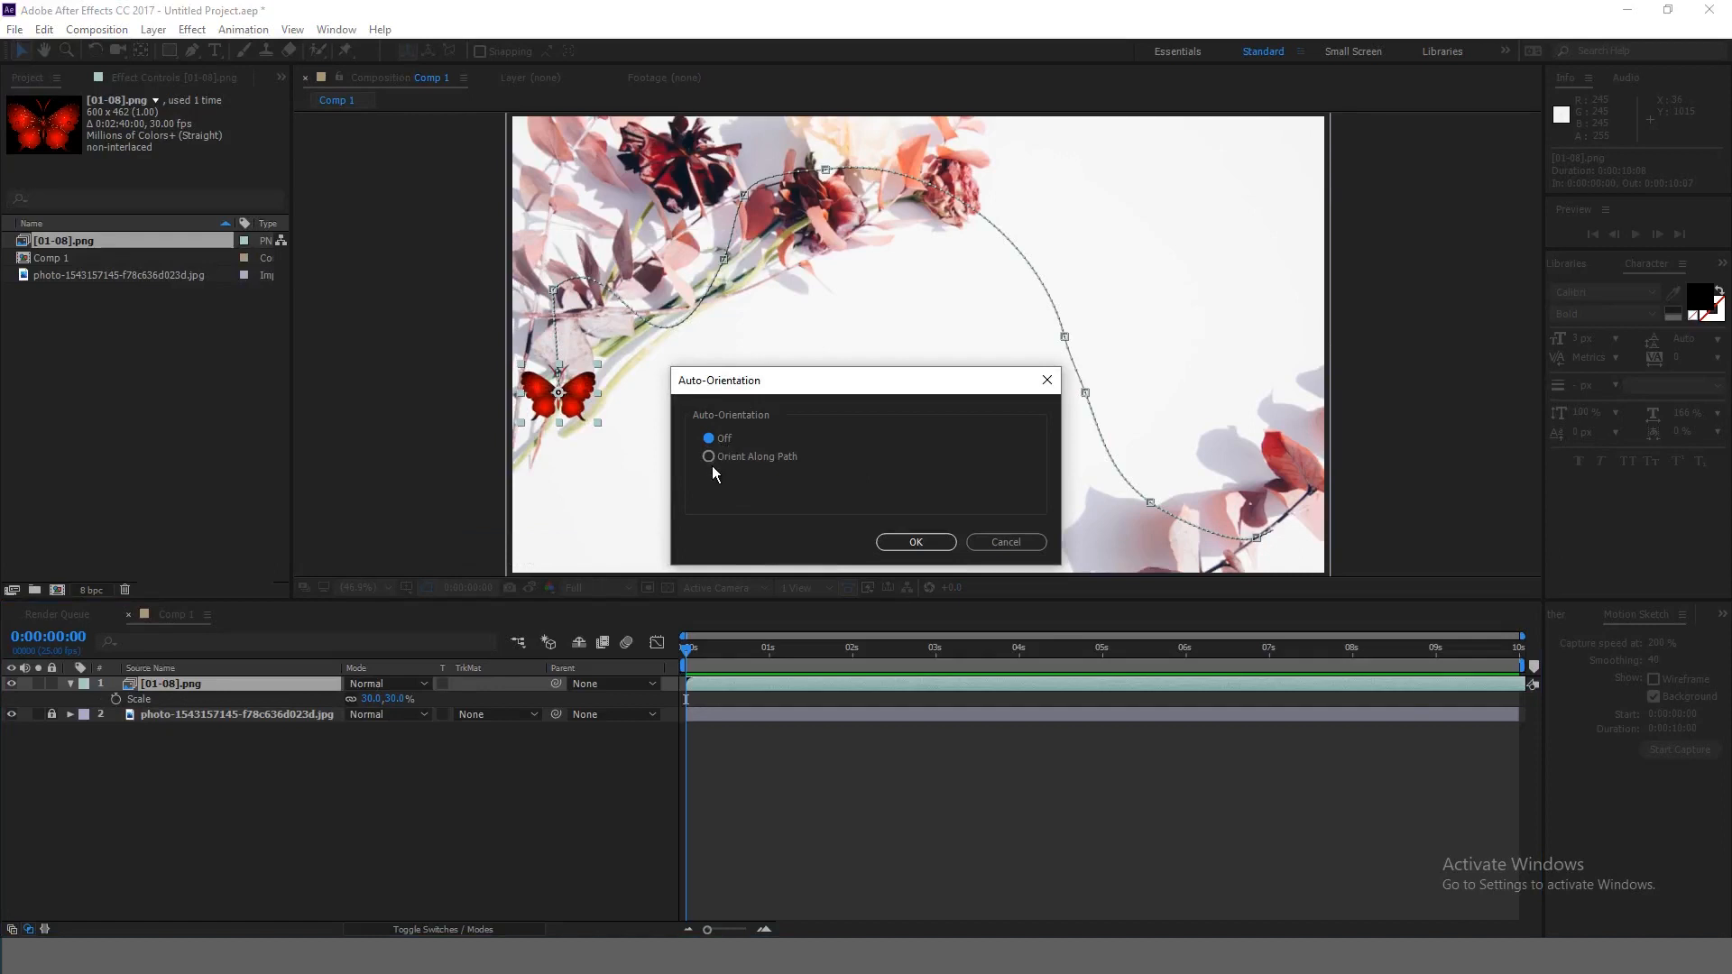
click(916, 543)
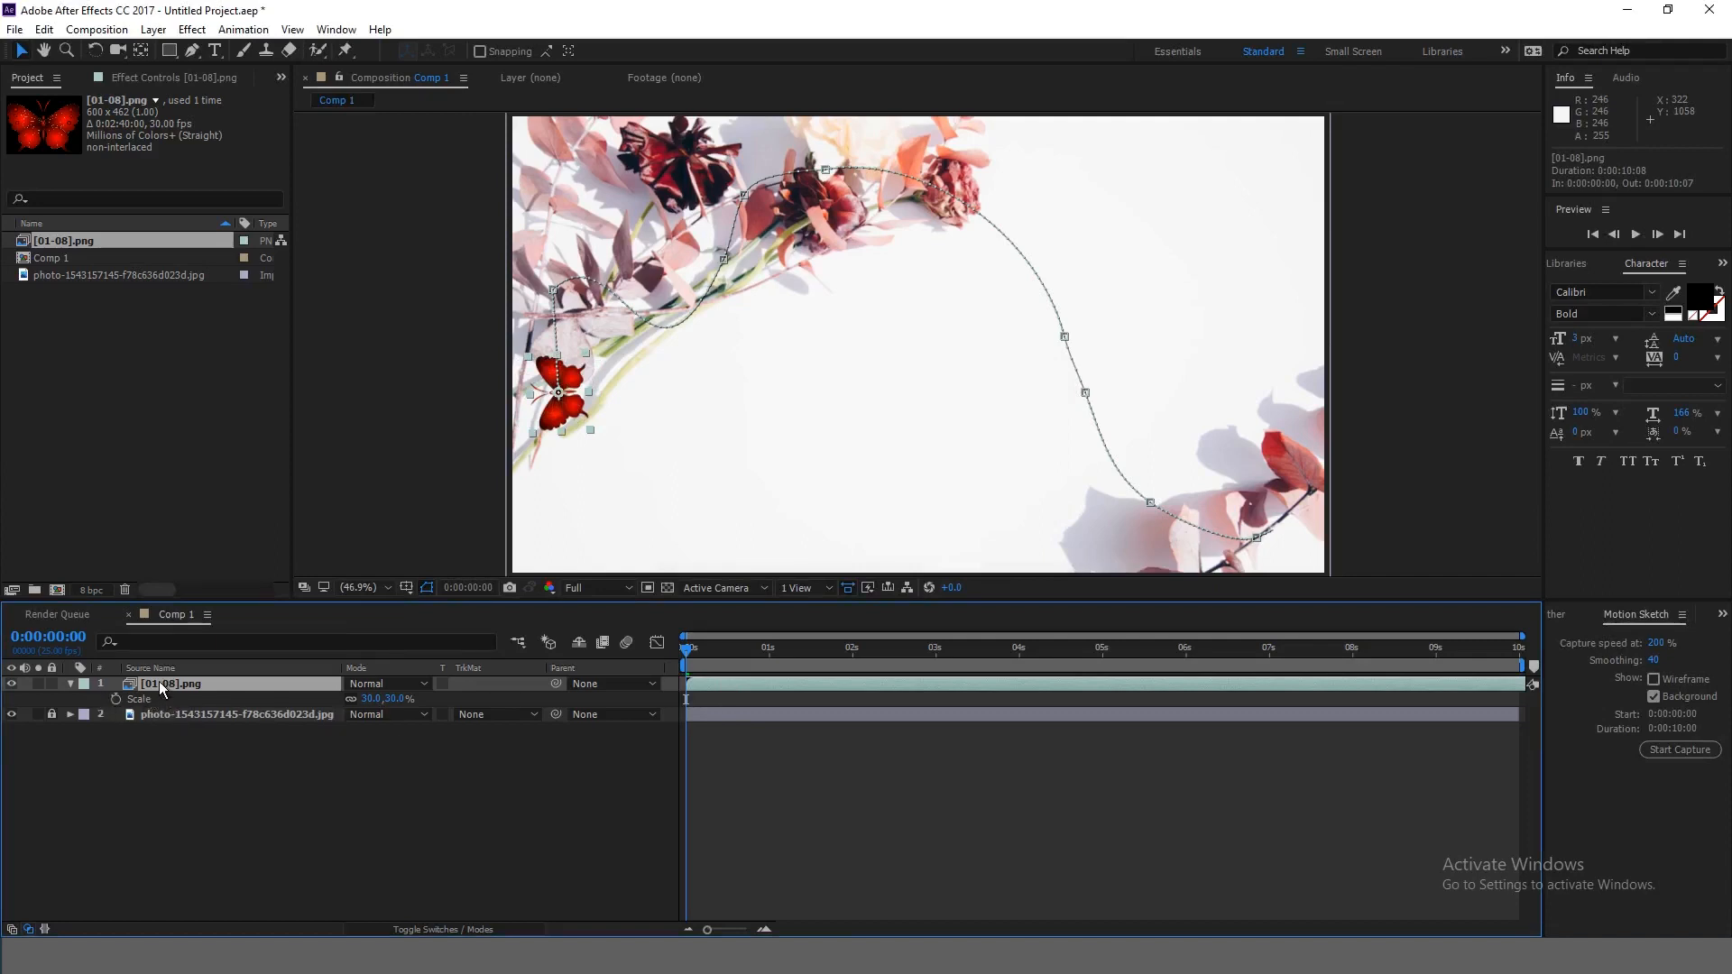
Step: Set the butterfly layer's rotation to 85° so it faces along its path, and preview the flight
click(72, 684)
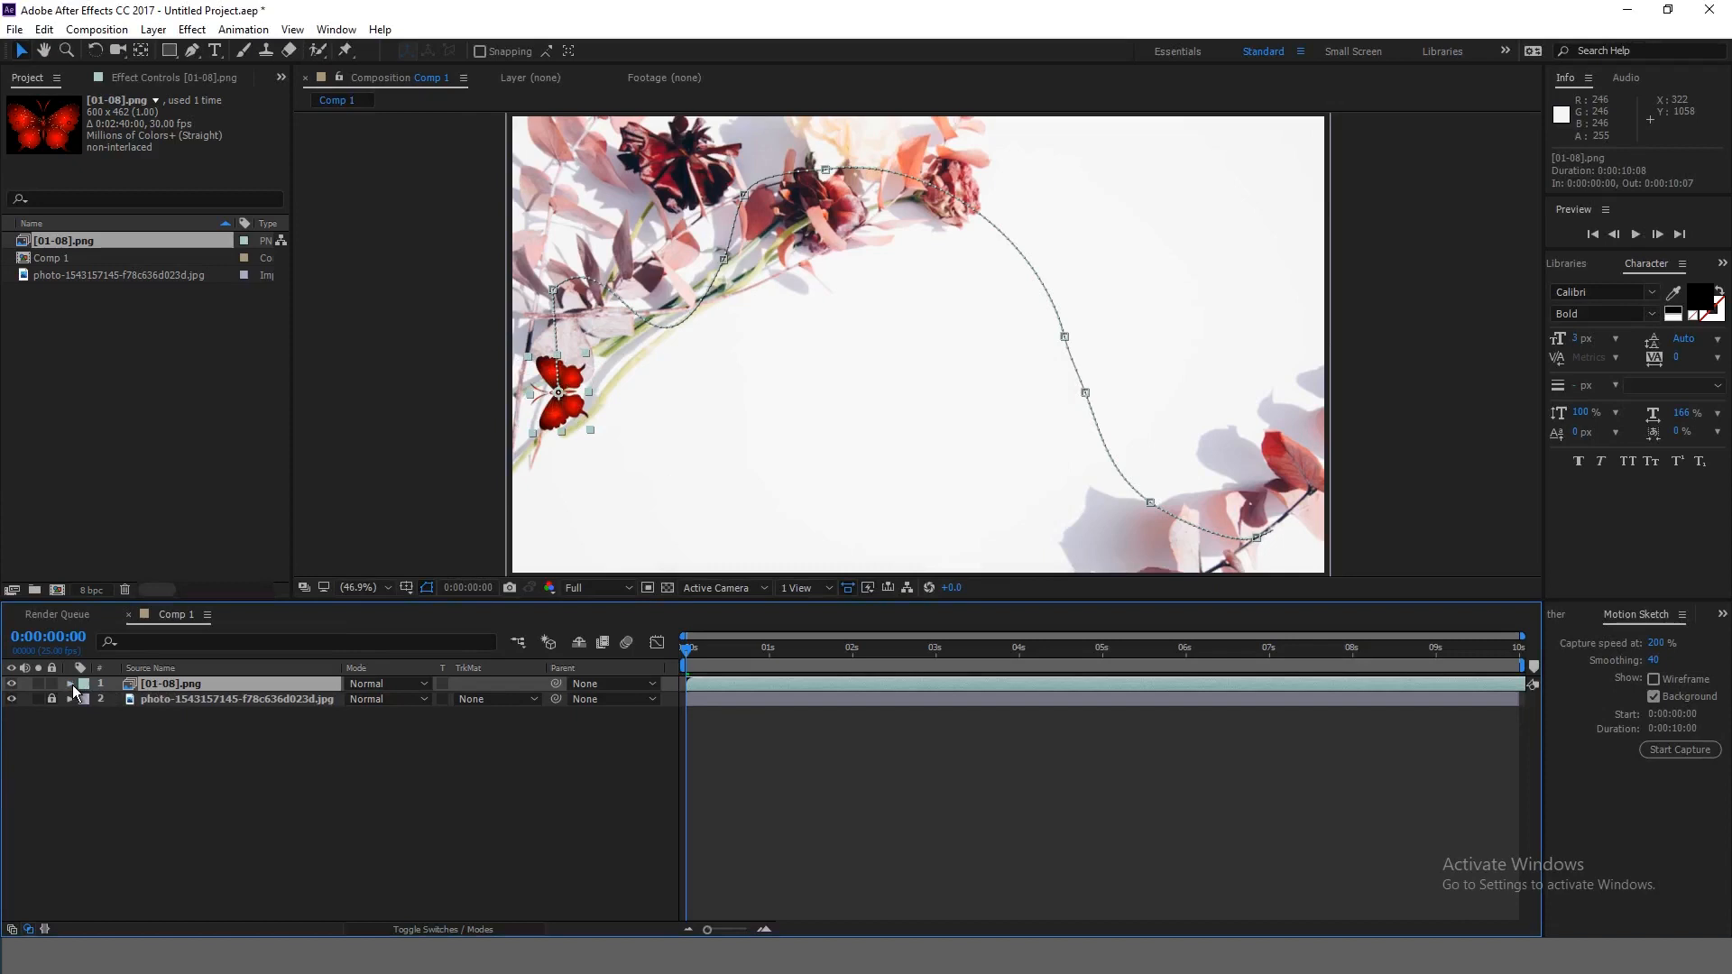
click(72, 685)
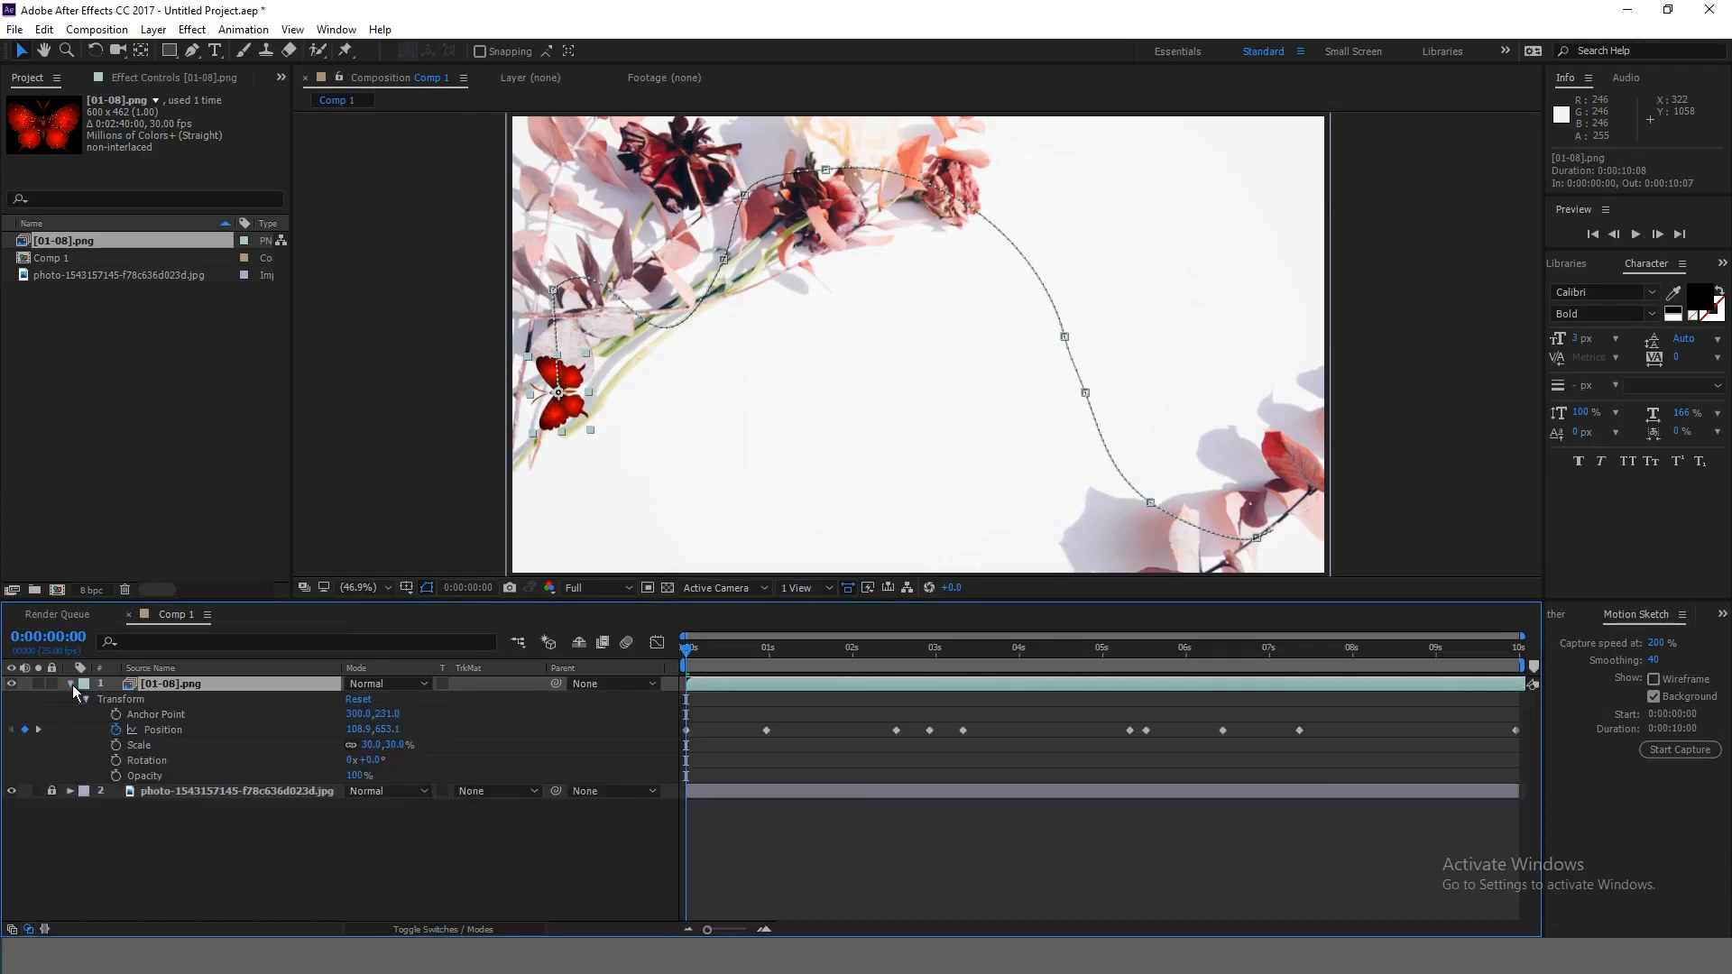
click(157, 763)
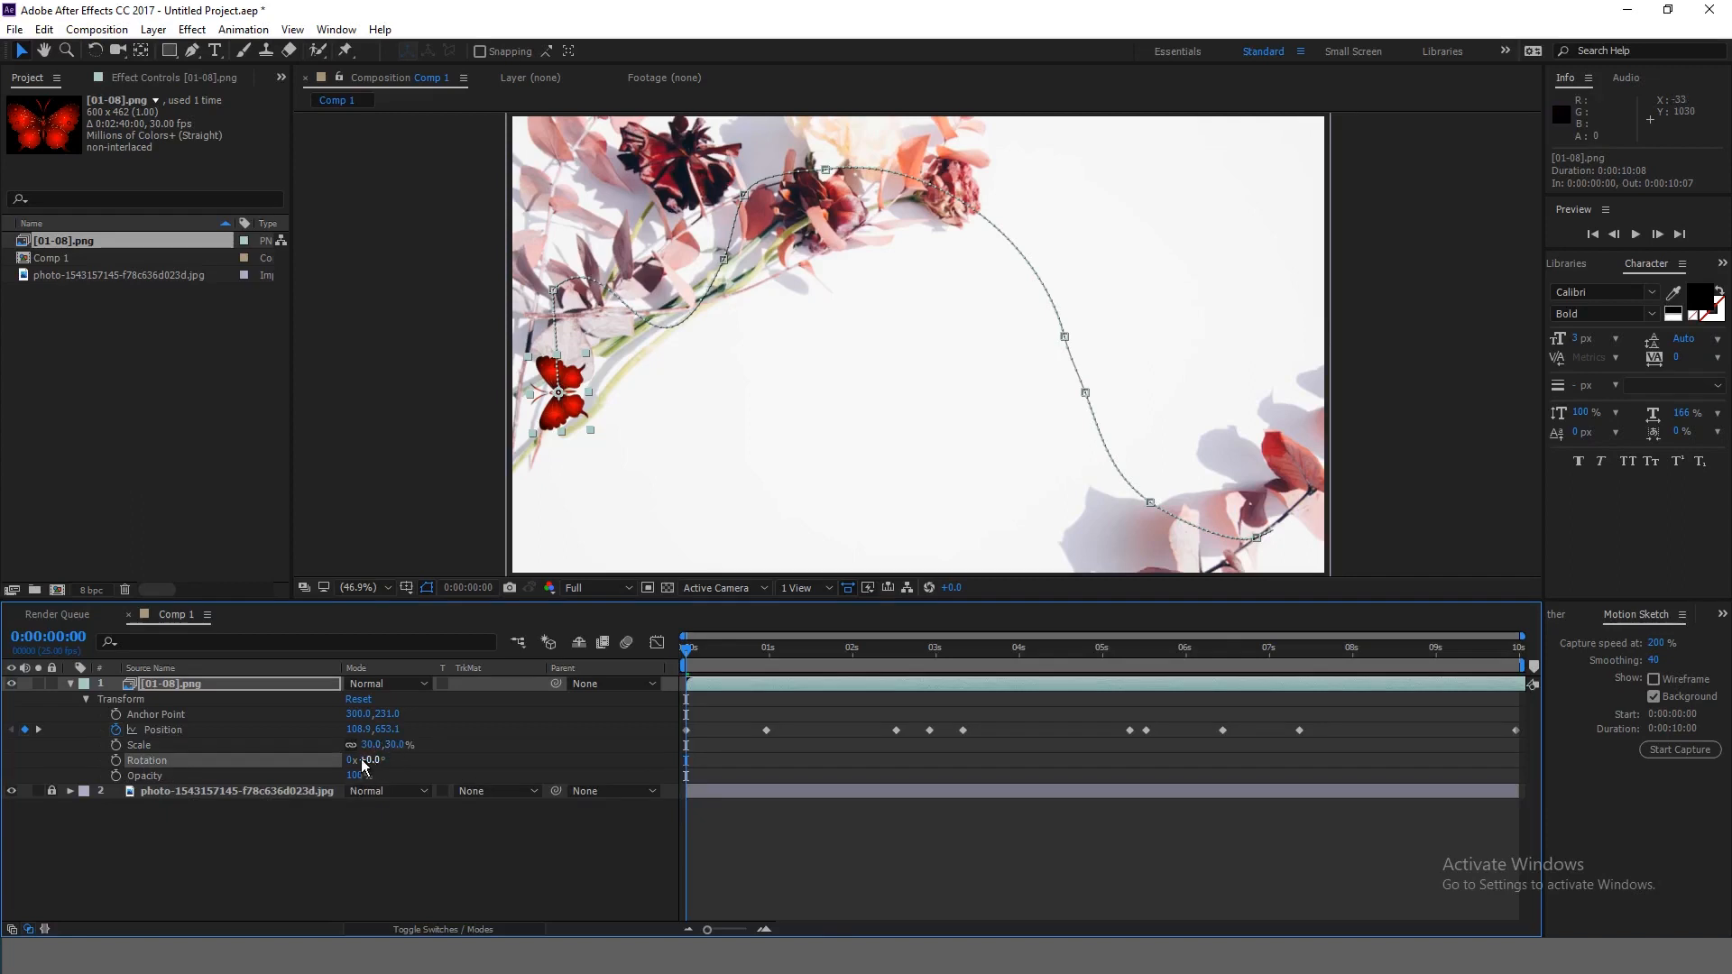
drag(367, 760, 432, 749)
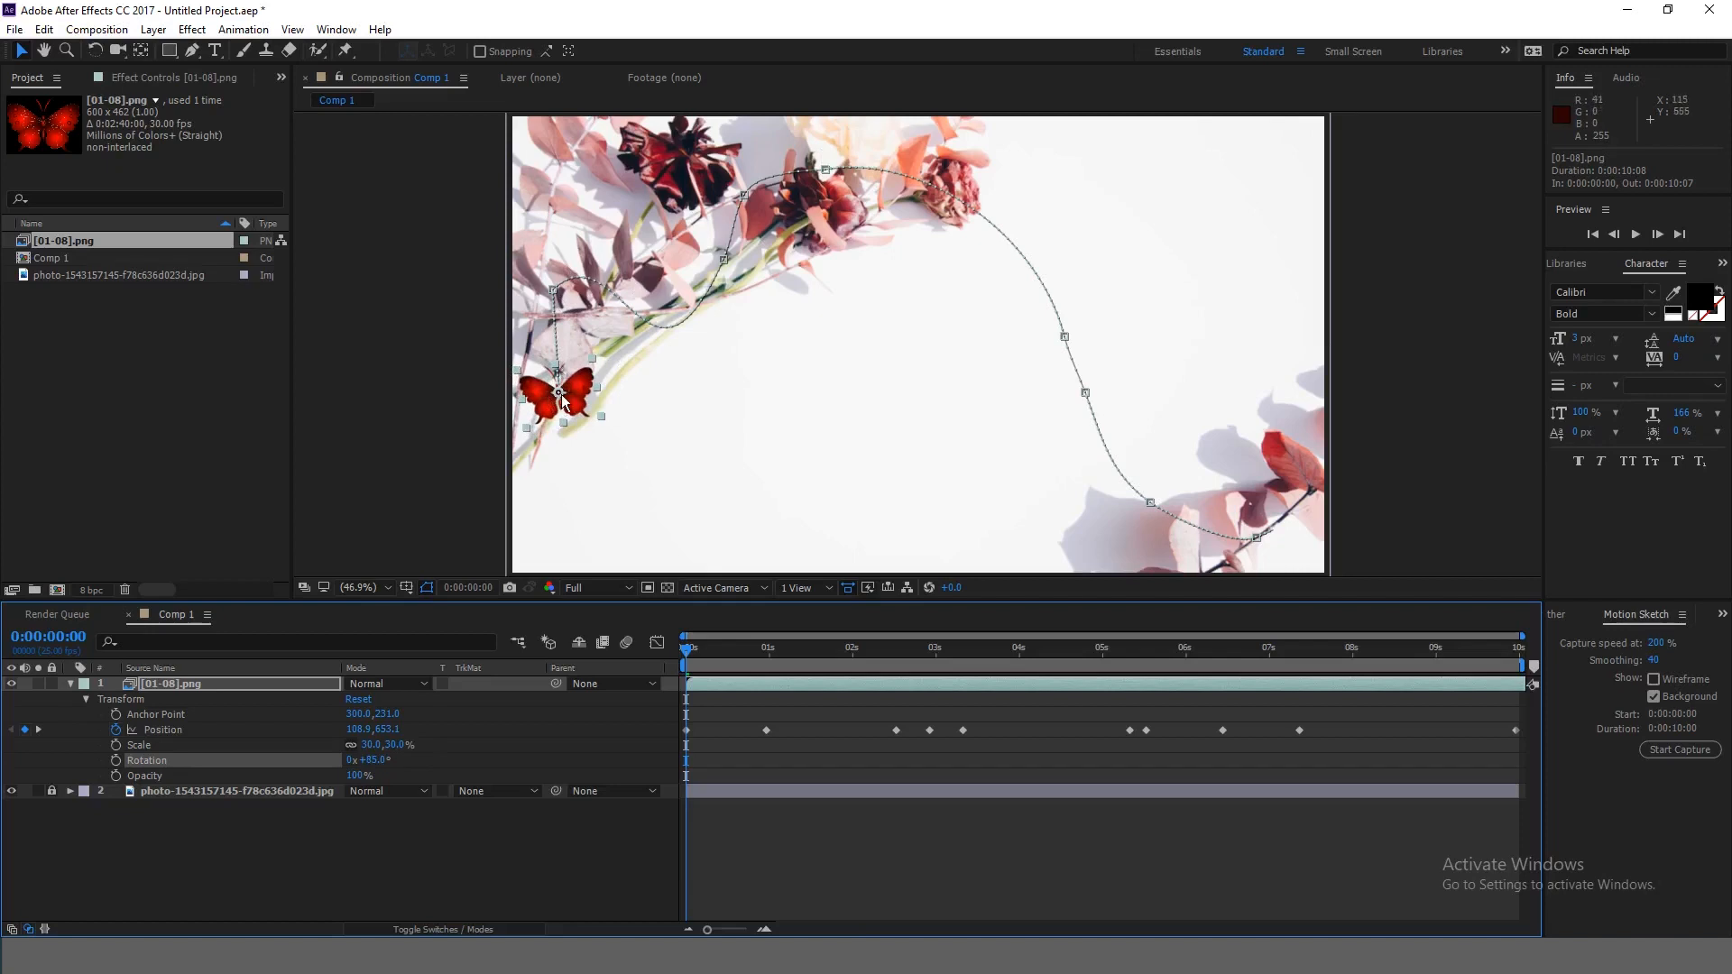
key(space)
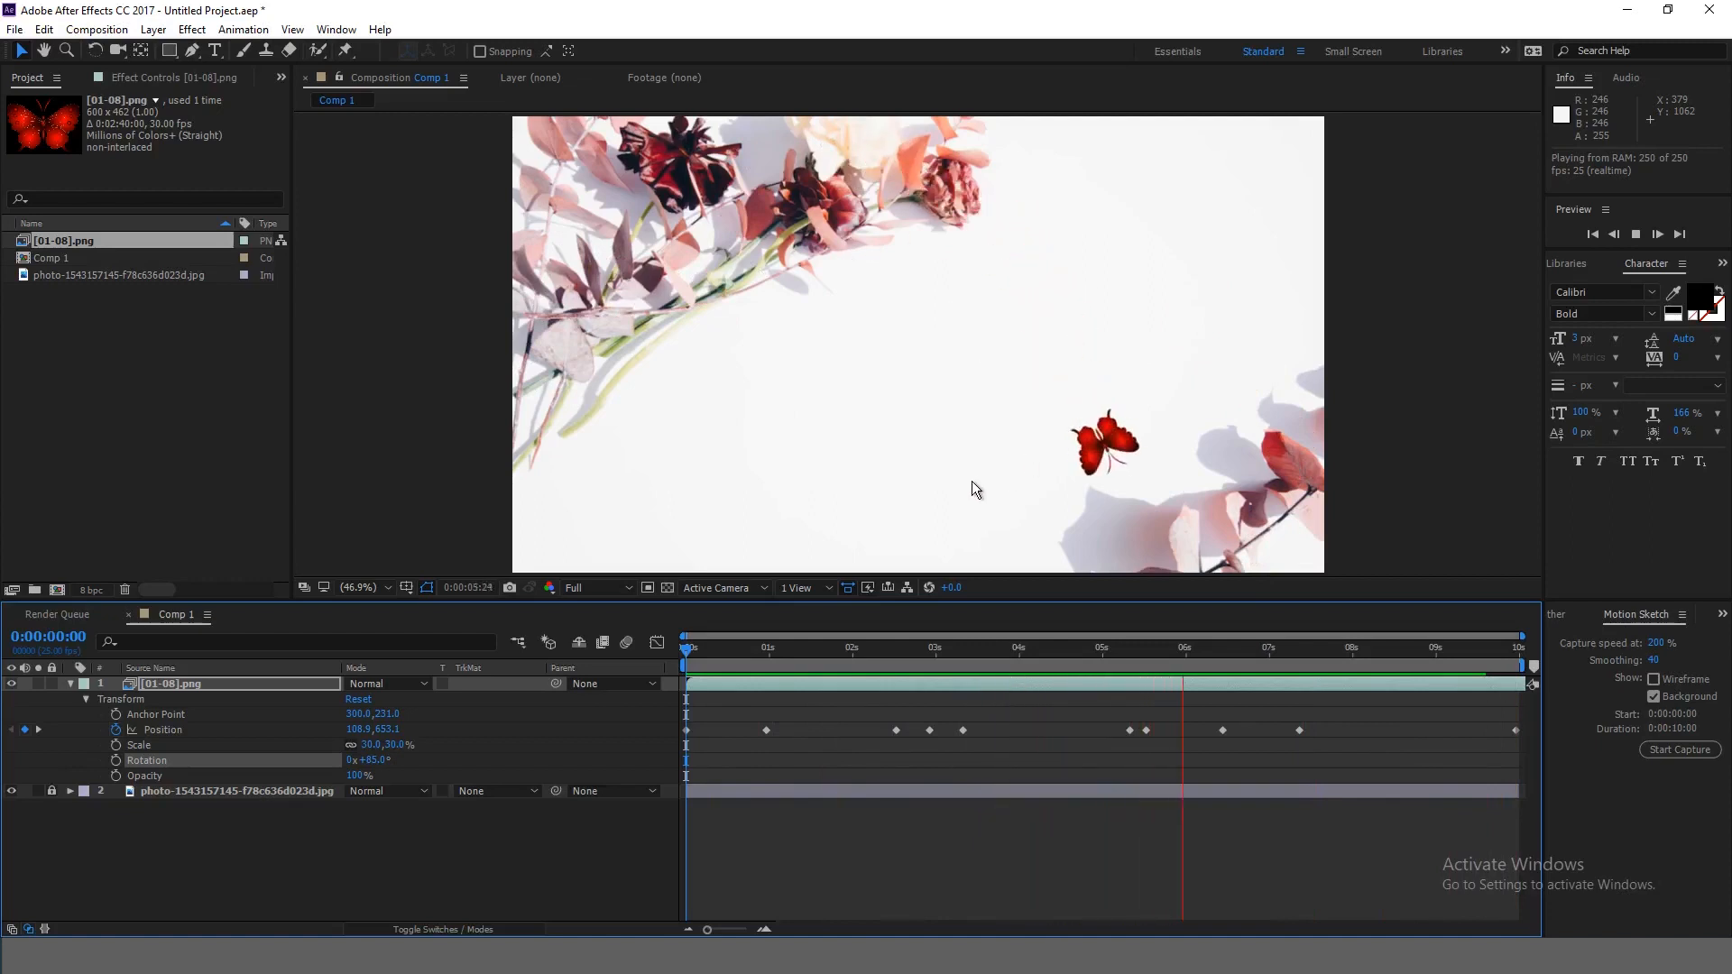
key(space)
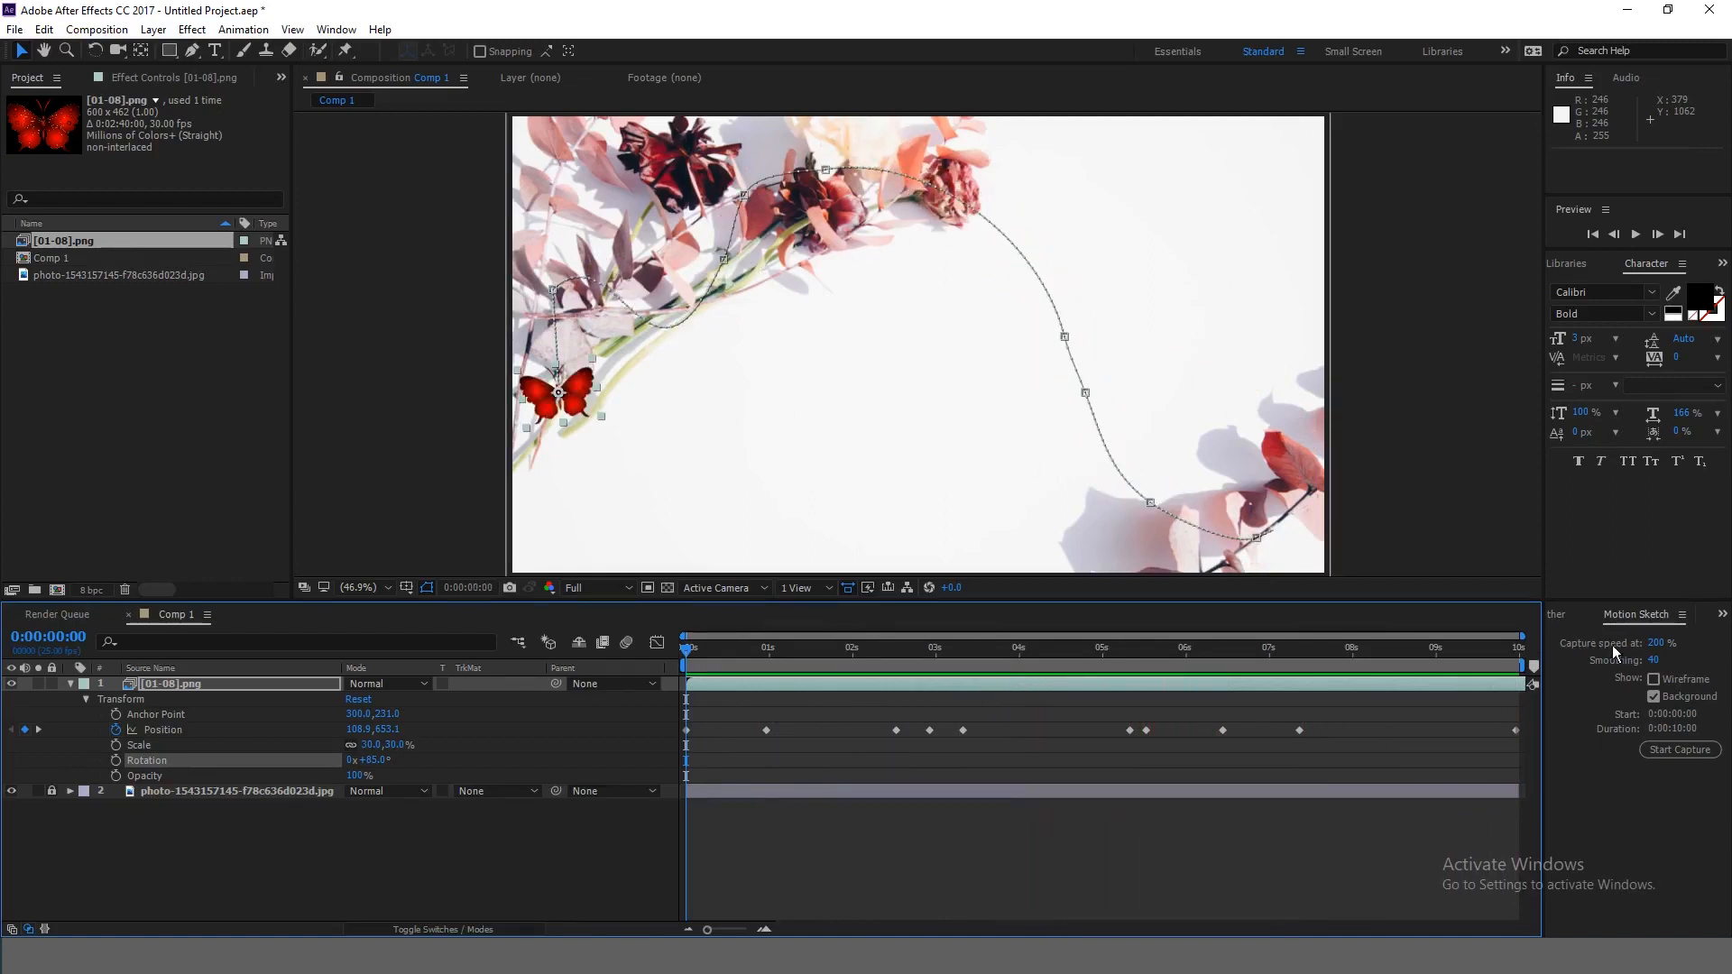
Step: Delete all of the butterfly layer's Position keyframes, keeping the new rotation
key(ctrl+z)
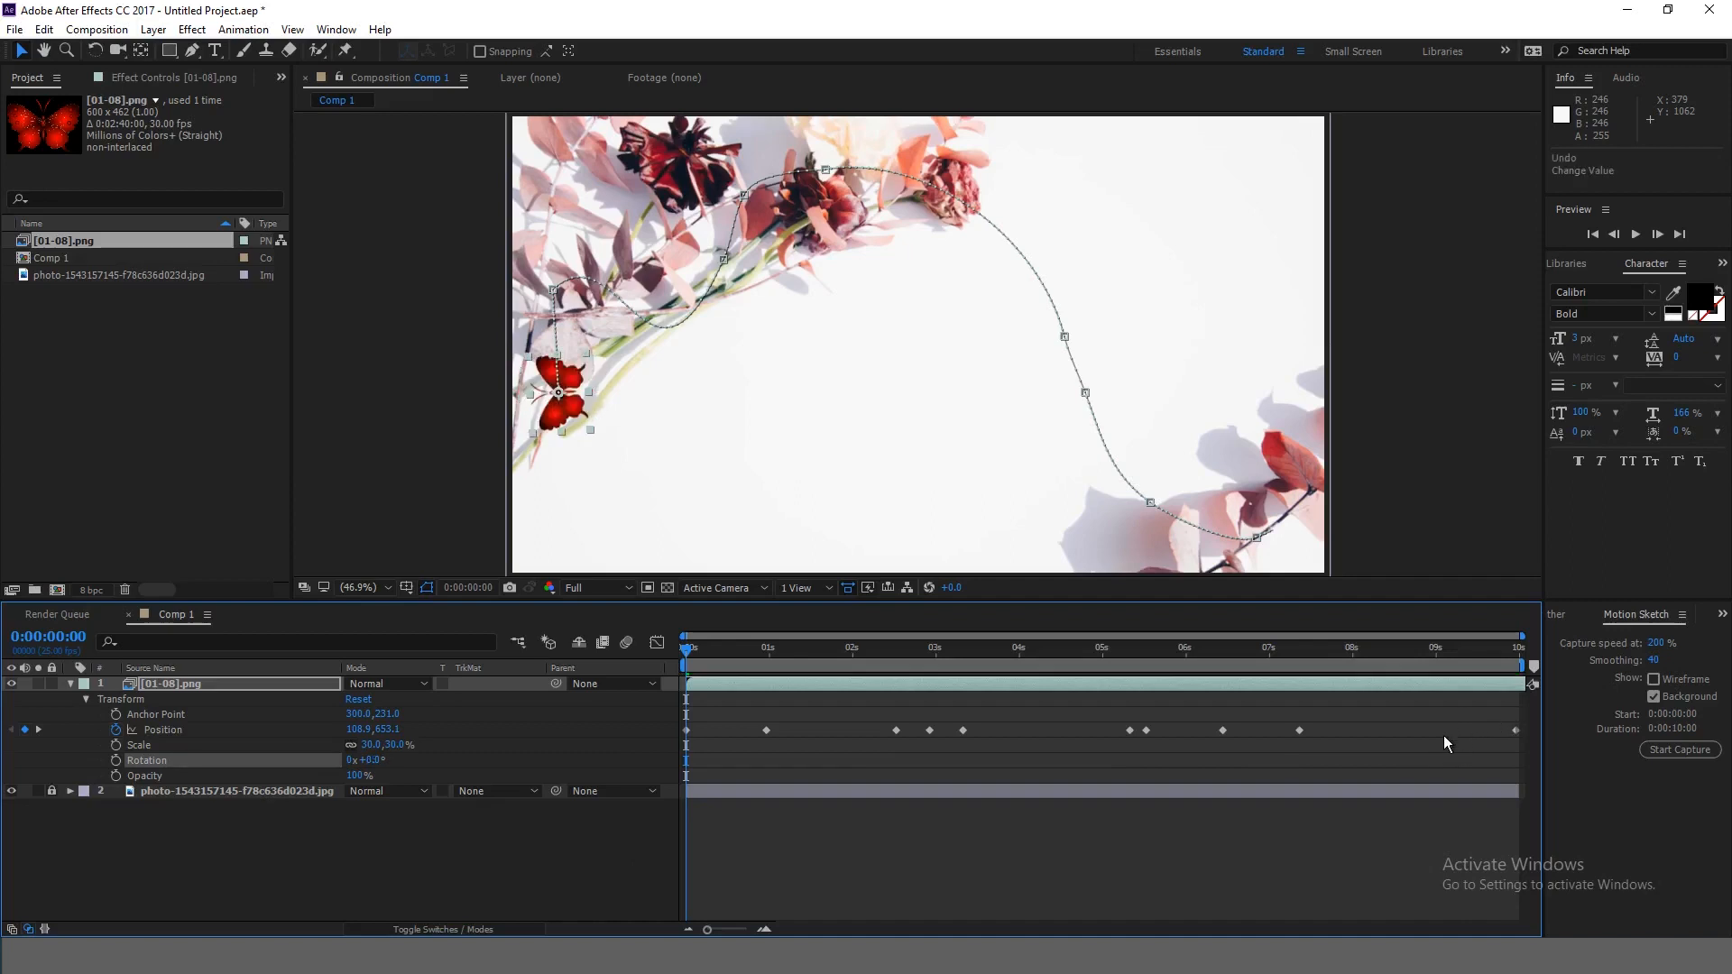
key(ctrl+shift+z)
drag(1518, 711, 639, 745)
key(Delete)
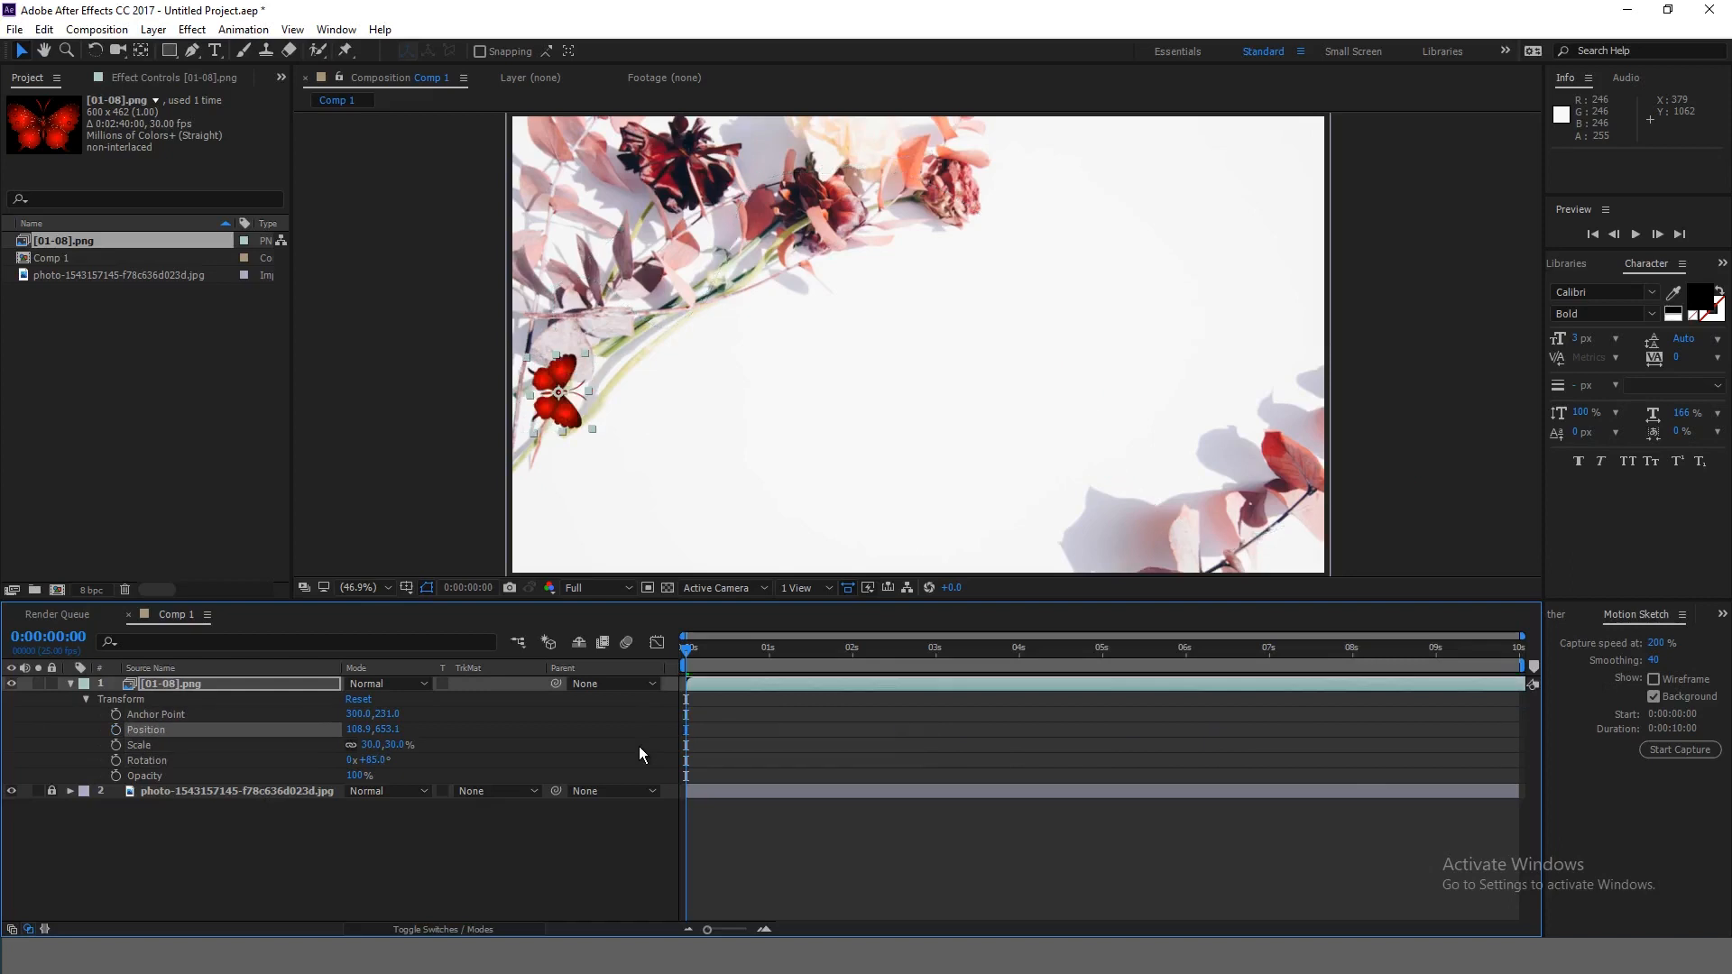
Step: Capture a winding flight path across the flower photo with Motion Sketch at 100% capture speed, preview it and scale the butterfly to 50%
click(1656, 643)
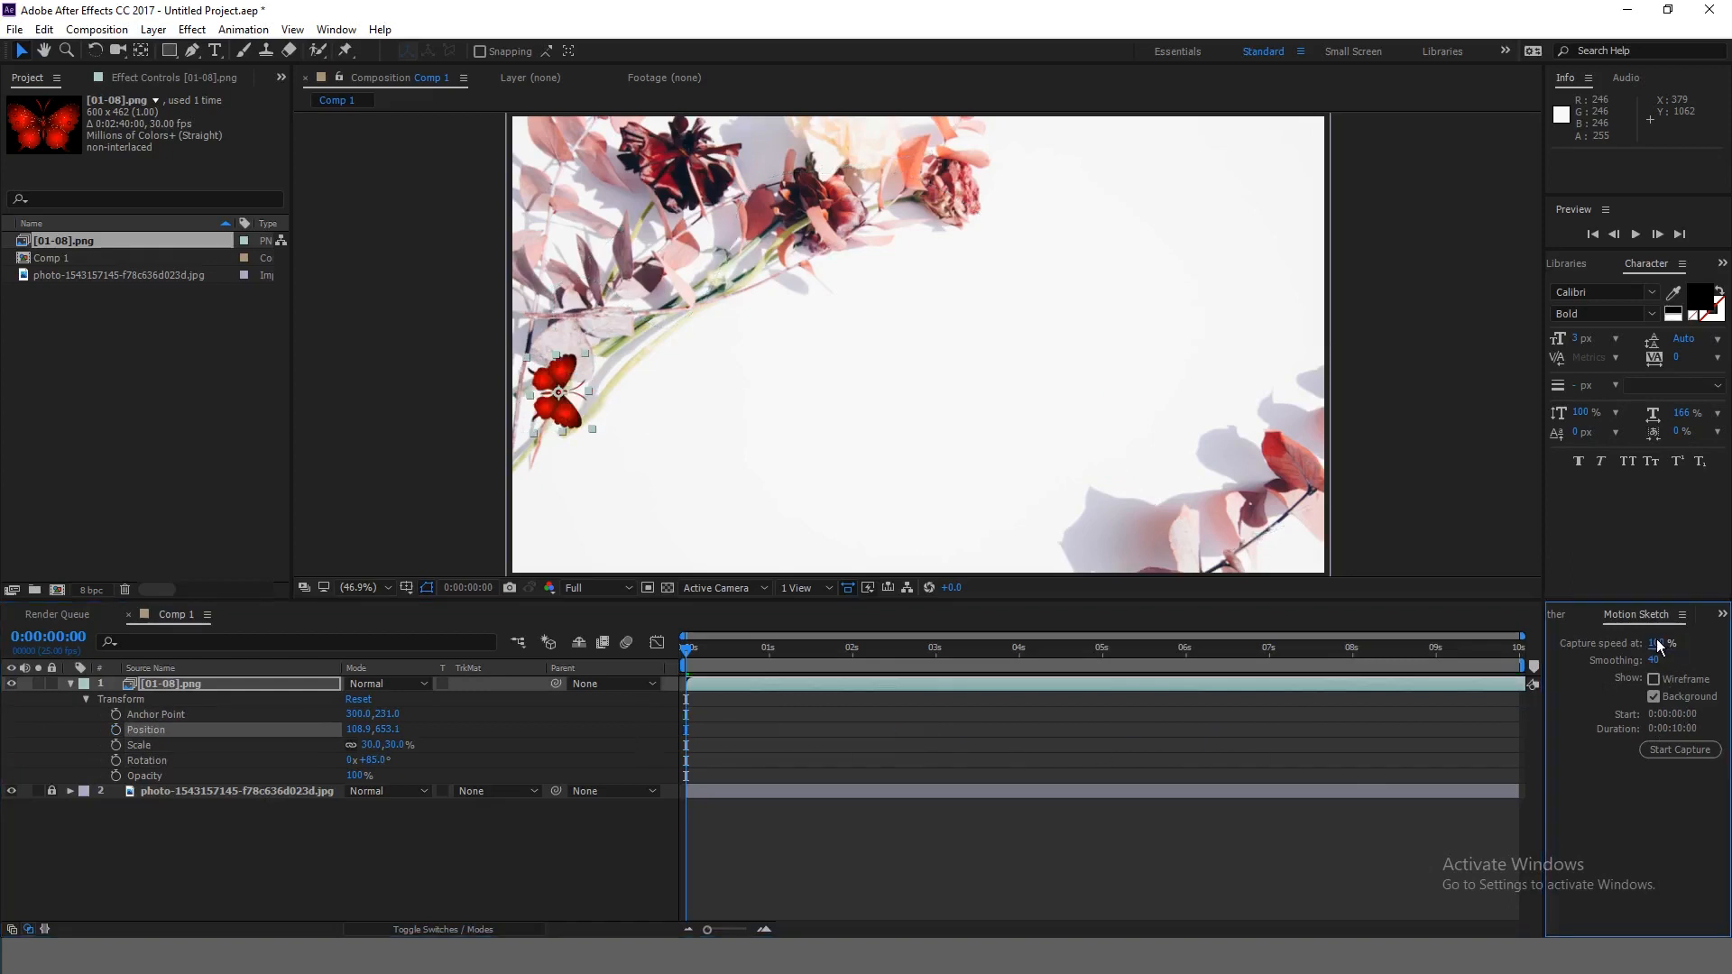
click(1667, 750)
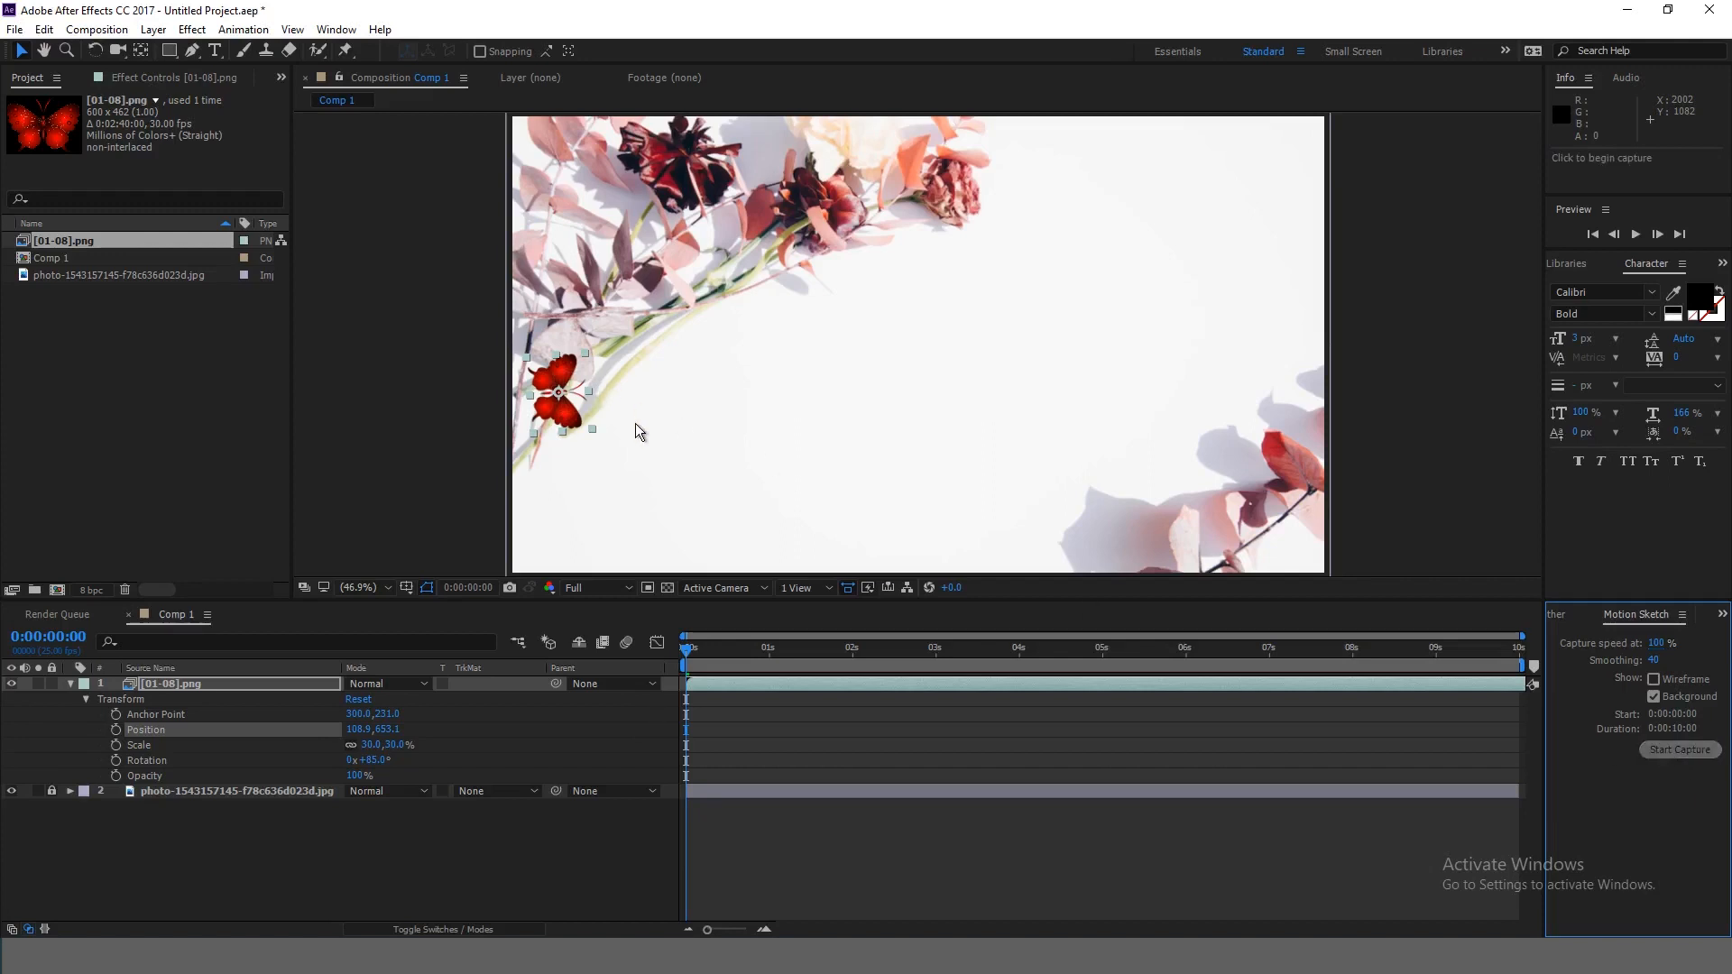
mouse_move(608, 377)
mouse_down()
mouse_move(649, 323)
mouse_move(583, 232)
mouse_move(696, 193)
mouse_move(752, 203)
mouse_move(830, 292)
mouse_move(898, 283)
mouse_move(939, 243)
mouse_move(934, 173)
mouse_move(959, 143)
mouse_move(982, 188)
mouse_move(1043, 228)
mouse_move(1050, 205)
mouse_move(1019, 164)
mouse_move(1233, 510)
mouse_move(1300, 510)
mouse_move(1288, 451)
mouse_move(1252, 460)
mouse_move(1201, 525)
mouse_move(1130, 541)
mouse_move(1048, 468)
mouse_move(1113, 349)
mouse_up()
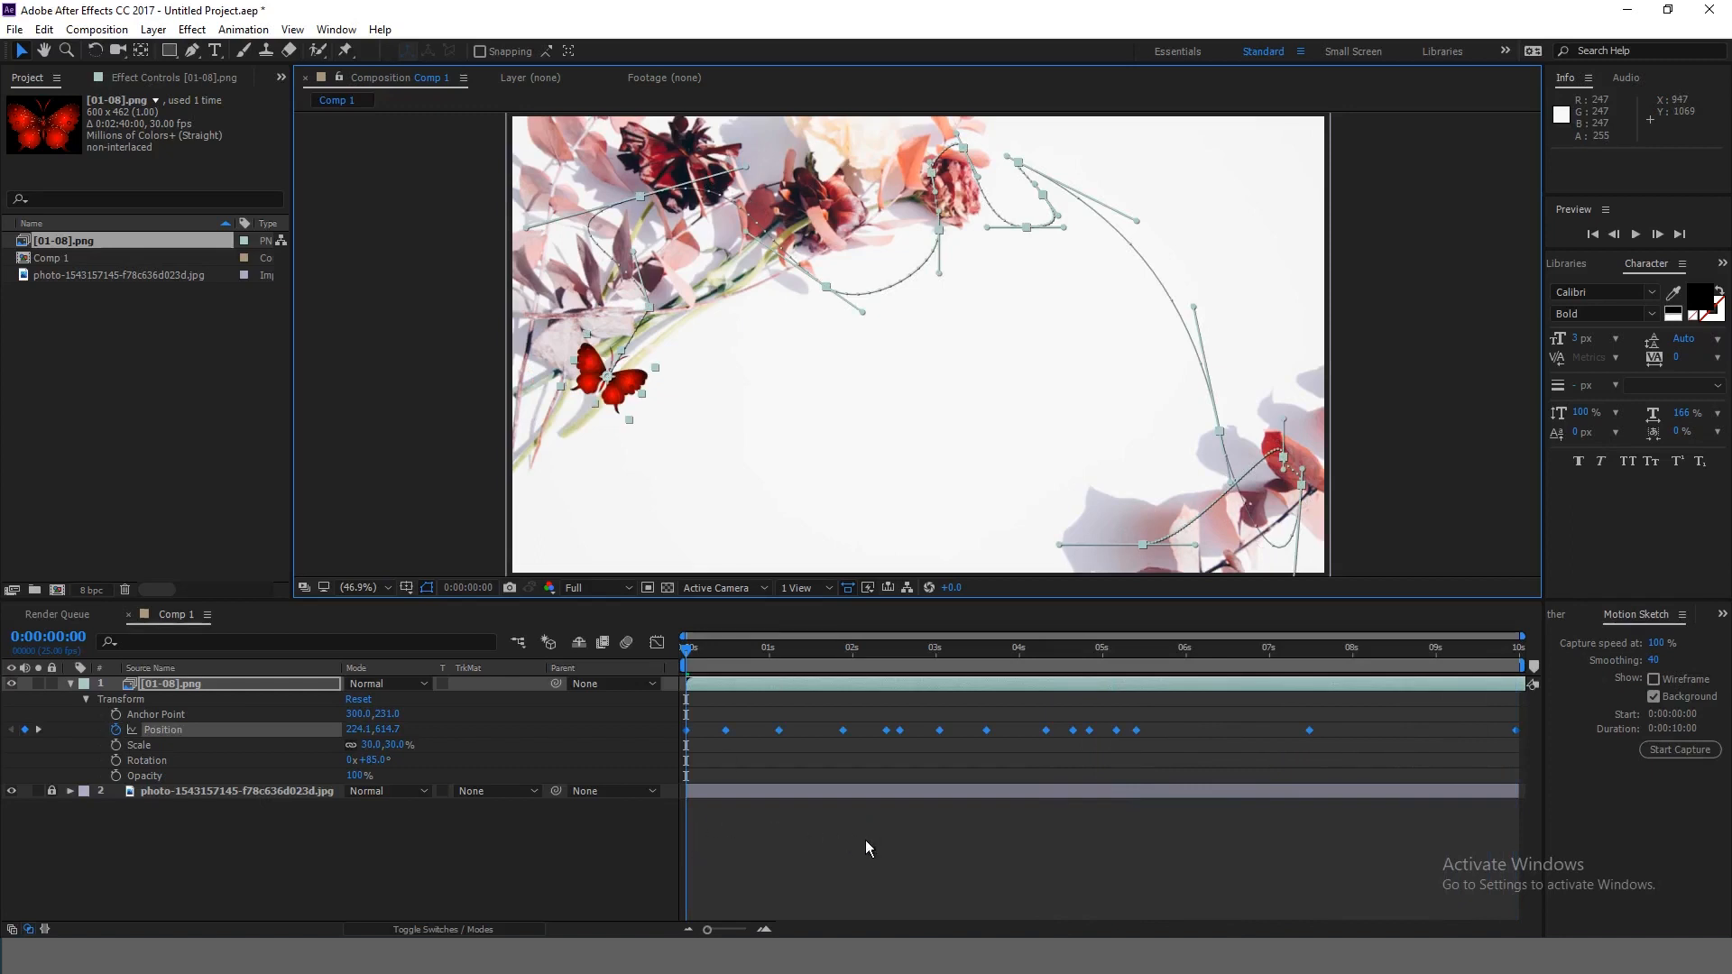
key(space)
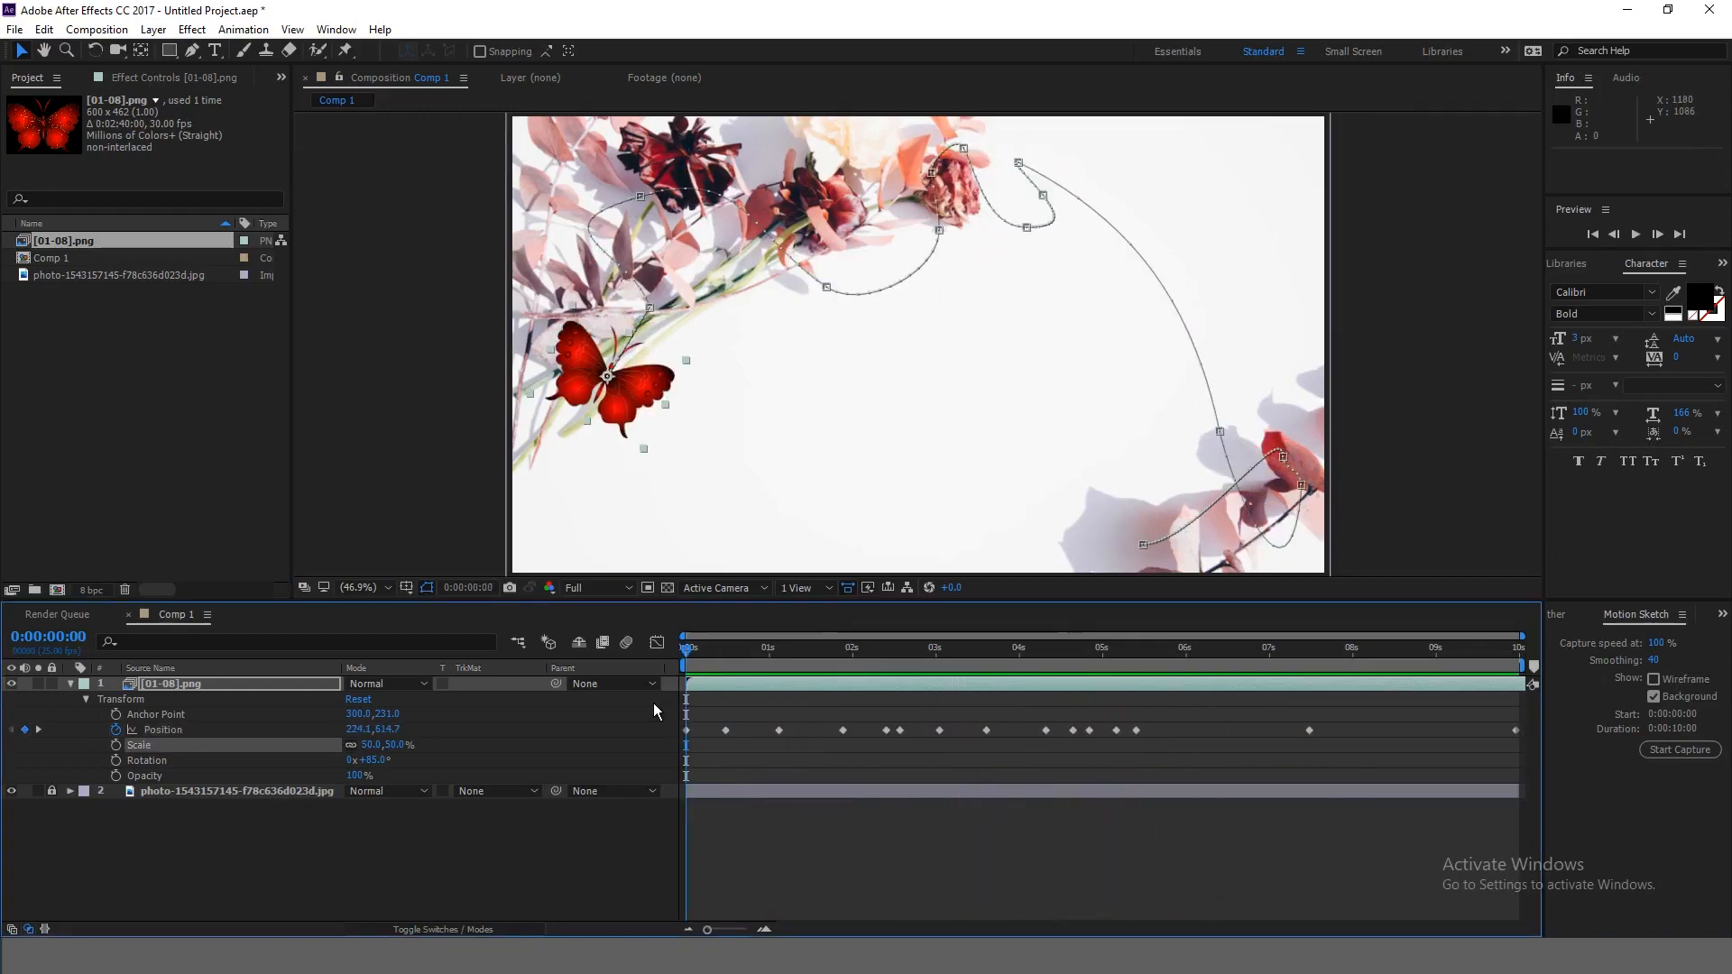
Step: Shorten the Comp 1 work area to end at about 6 seconds and extend it back to the full 10 seconds
drag(685, 713, 659, 739)
mouse_move(1524, 674)
mouse_down()
mouse_move(1297, 698)
mouse_move(1202, 679)
mouse_up()
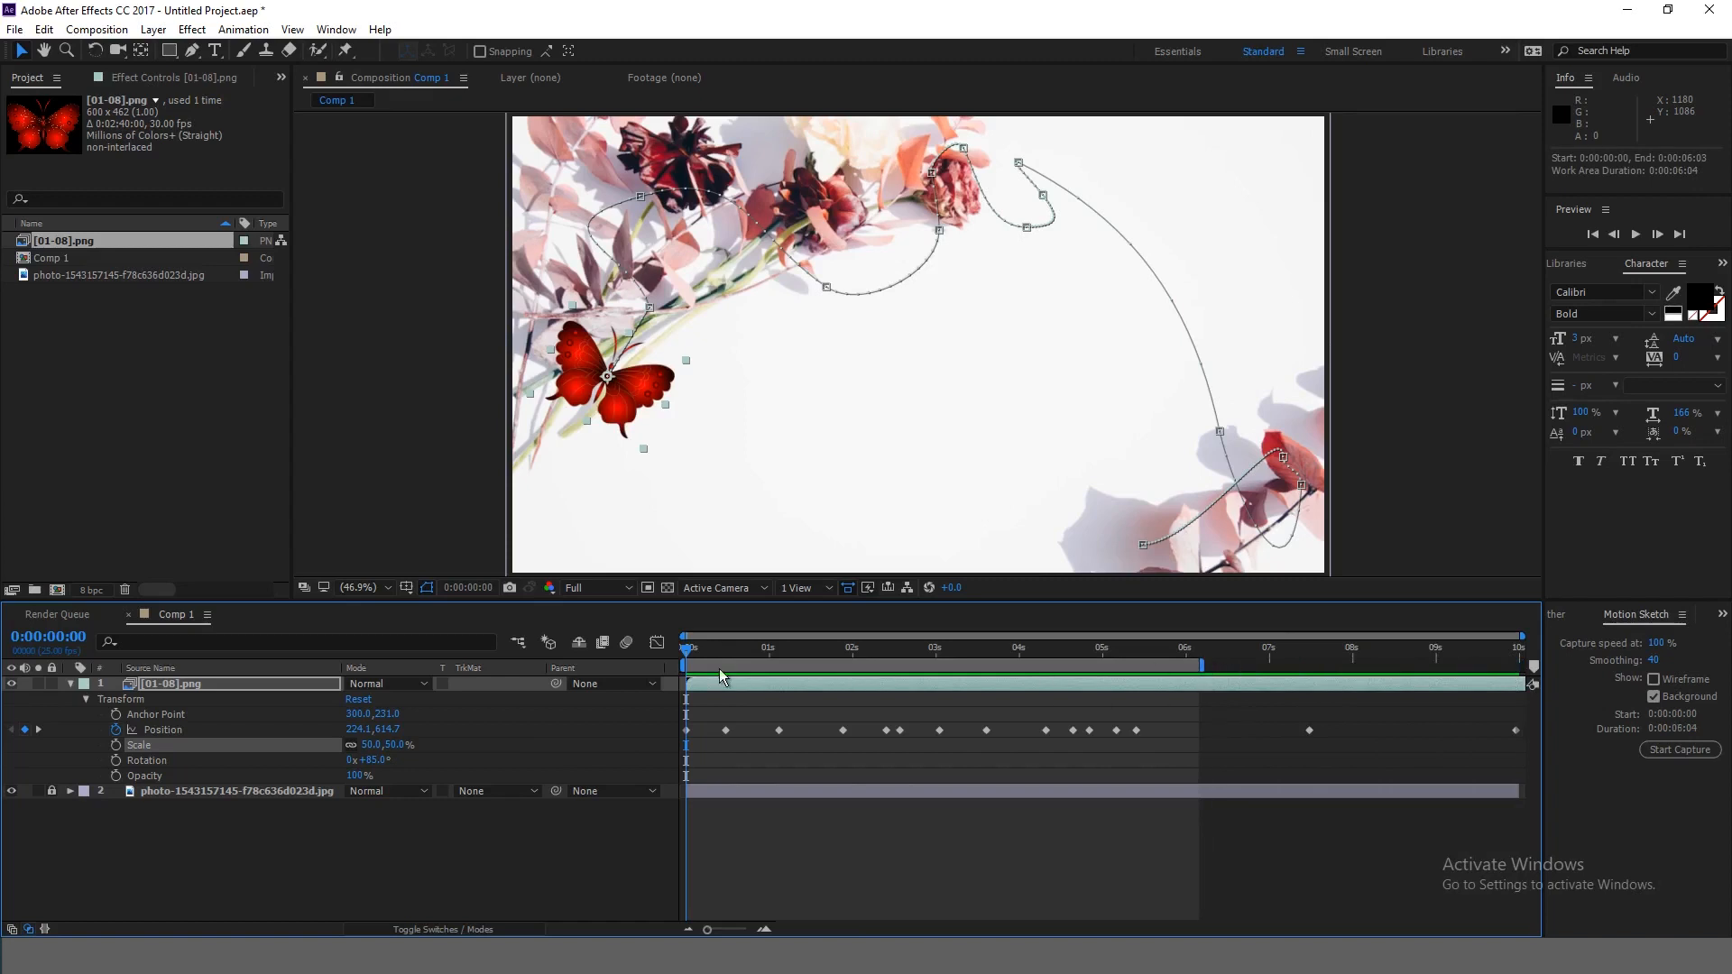
drag(686, 672, 616, 681)
drag(1287, 664, 1553, 677)
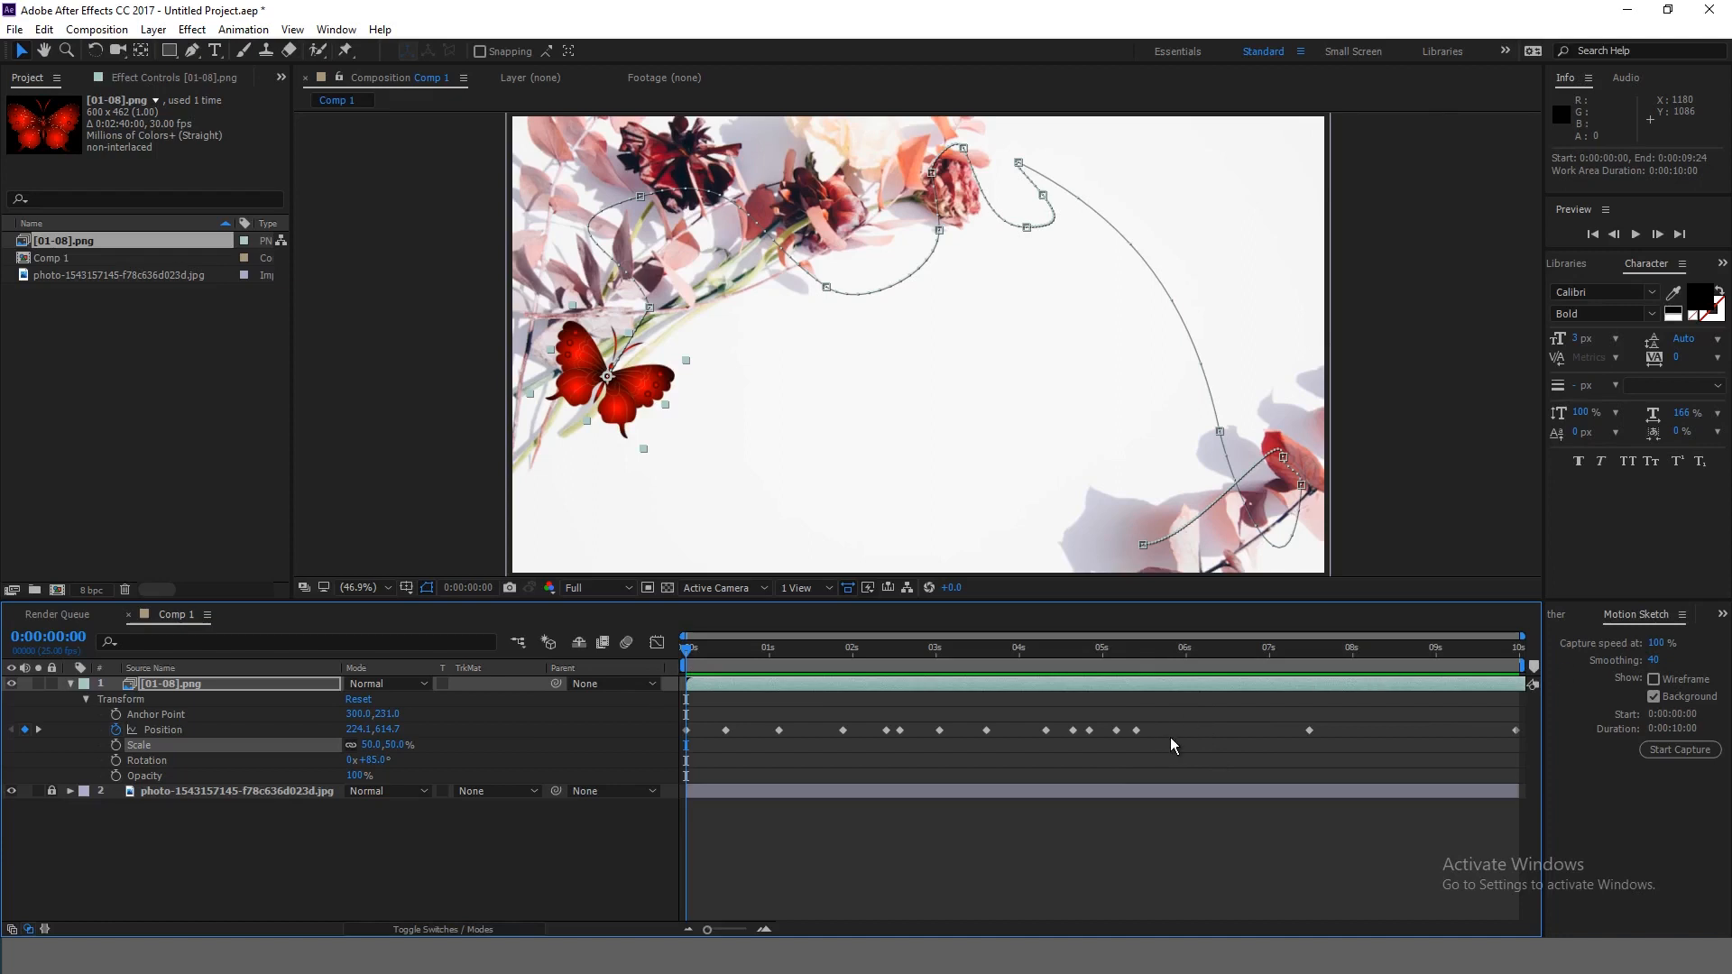
Step: Add Comp 1 to the render queue and configure its output module as QuickTime with RGB + Alpha channels
key(ctrl+m)
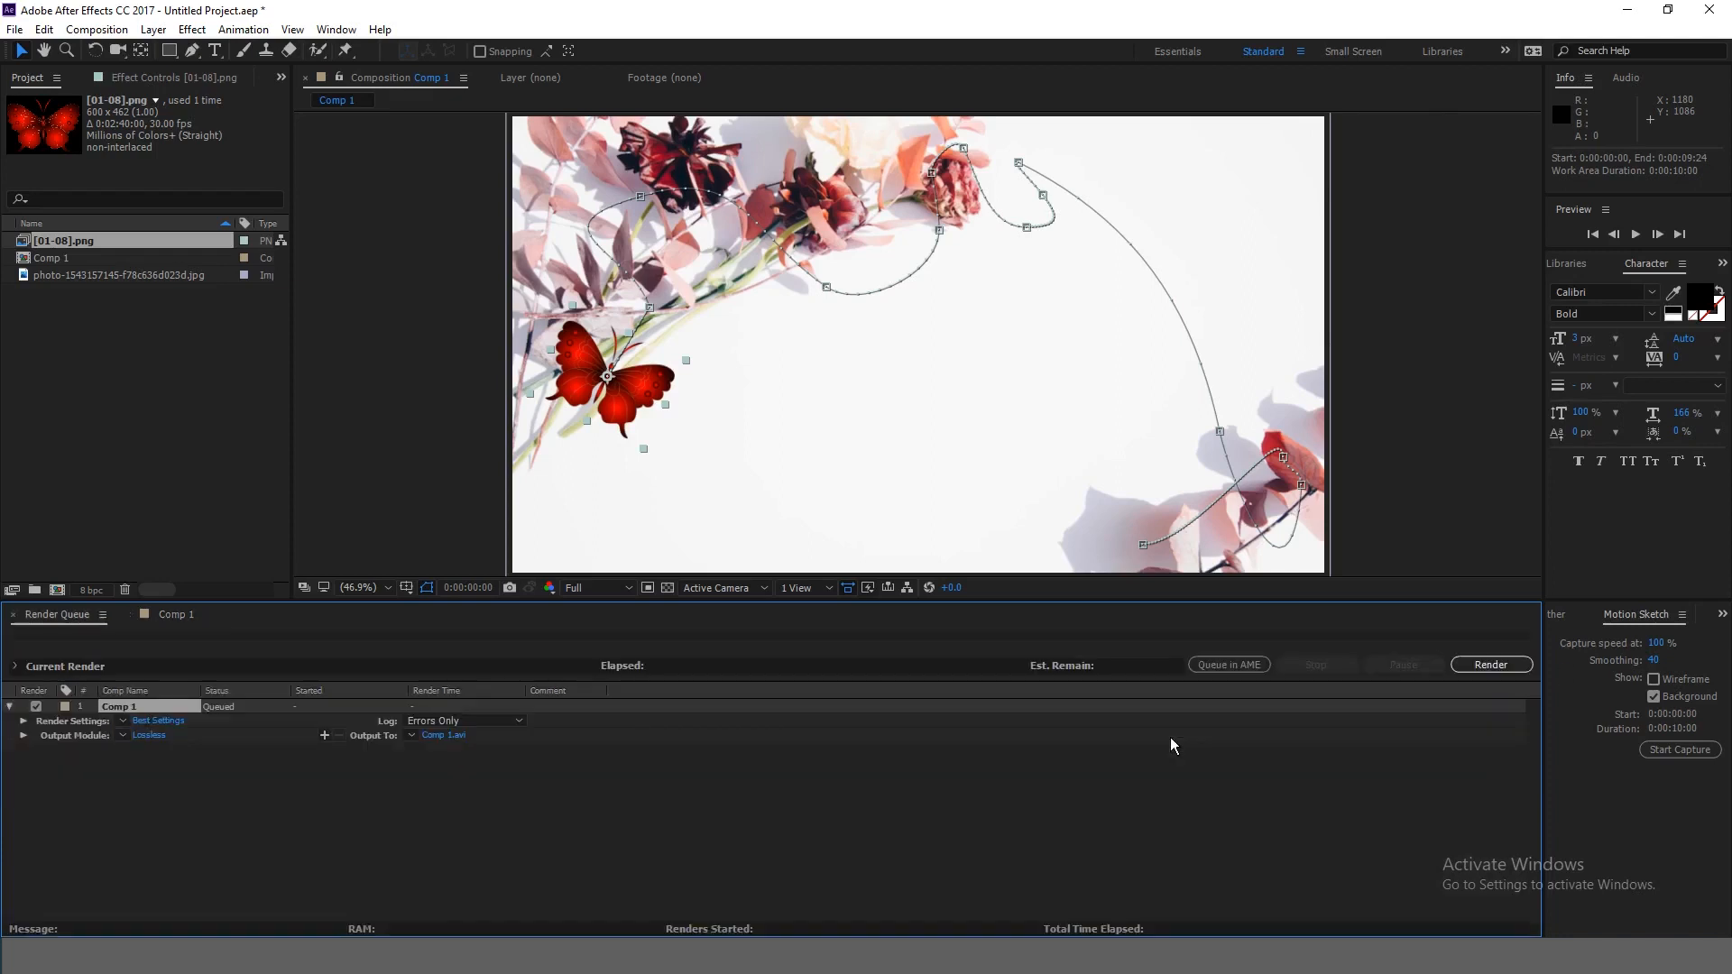
click(149, 735)
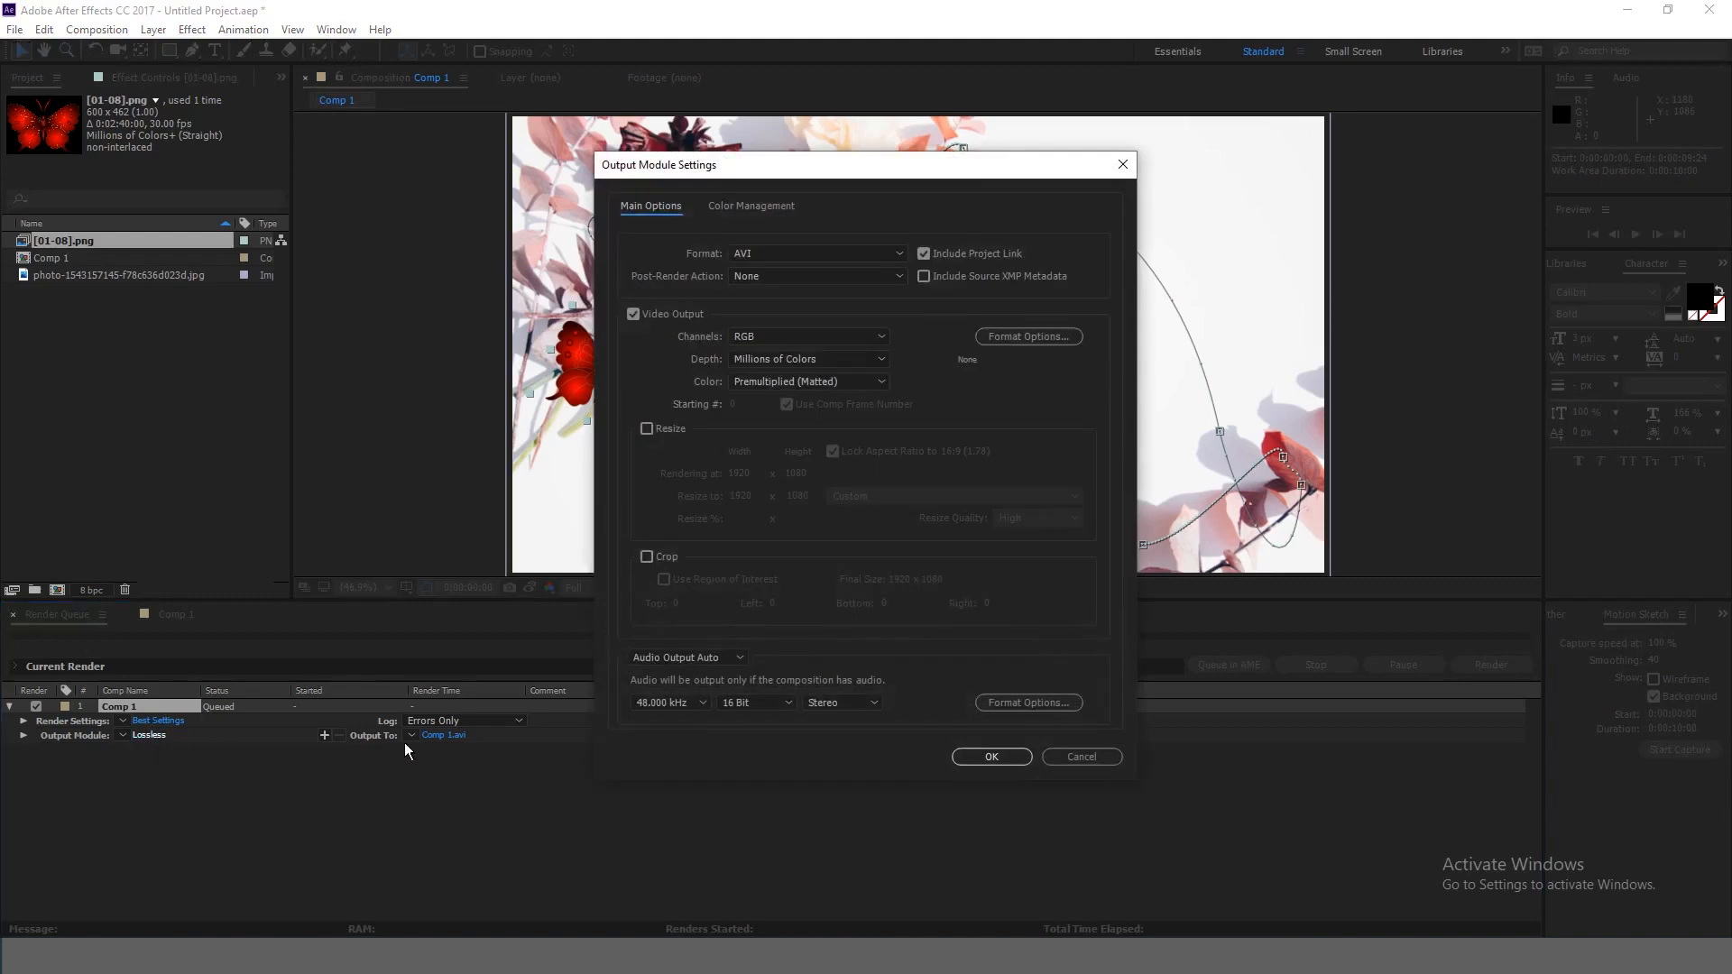
click(777, 255)
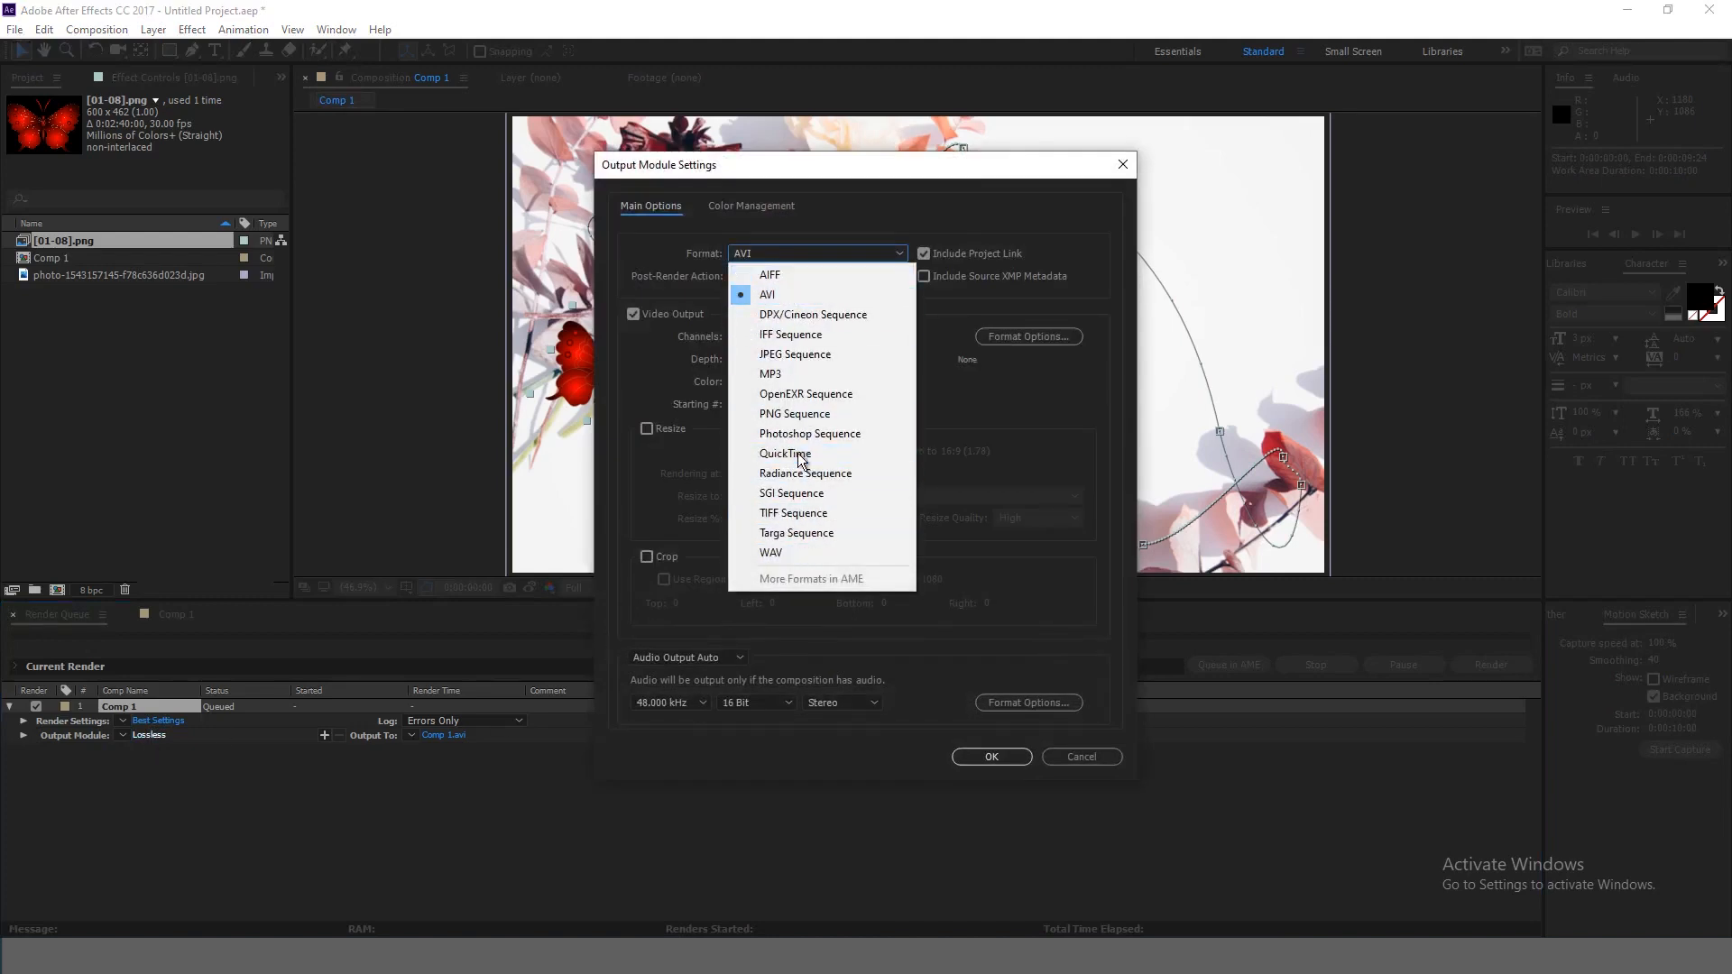
click(798, 453)
click(789, 256)
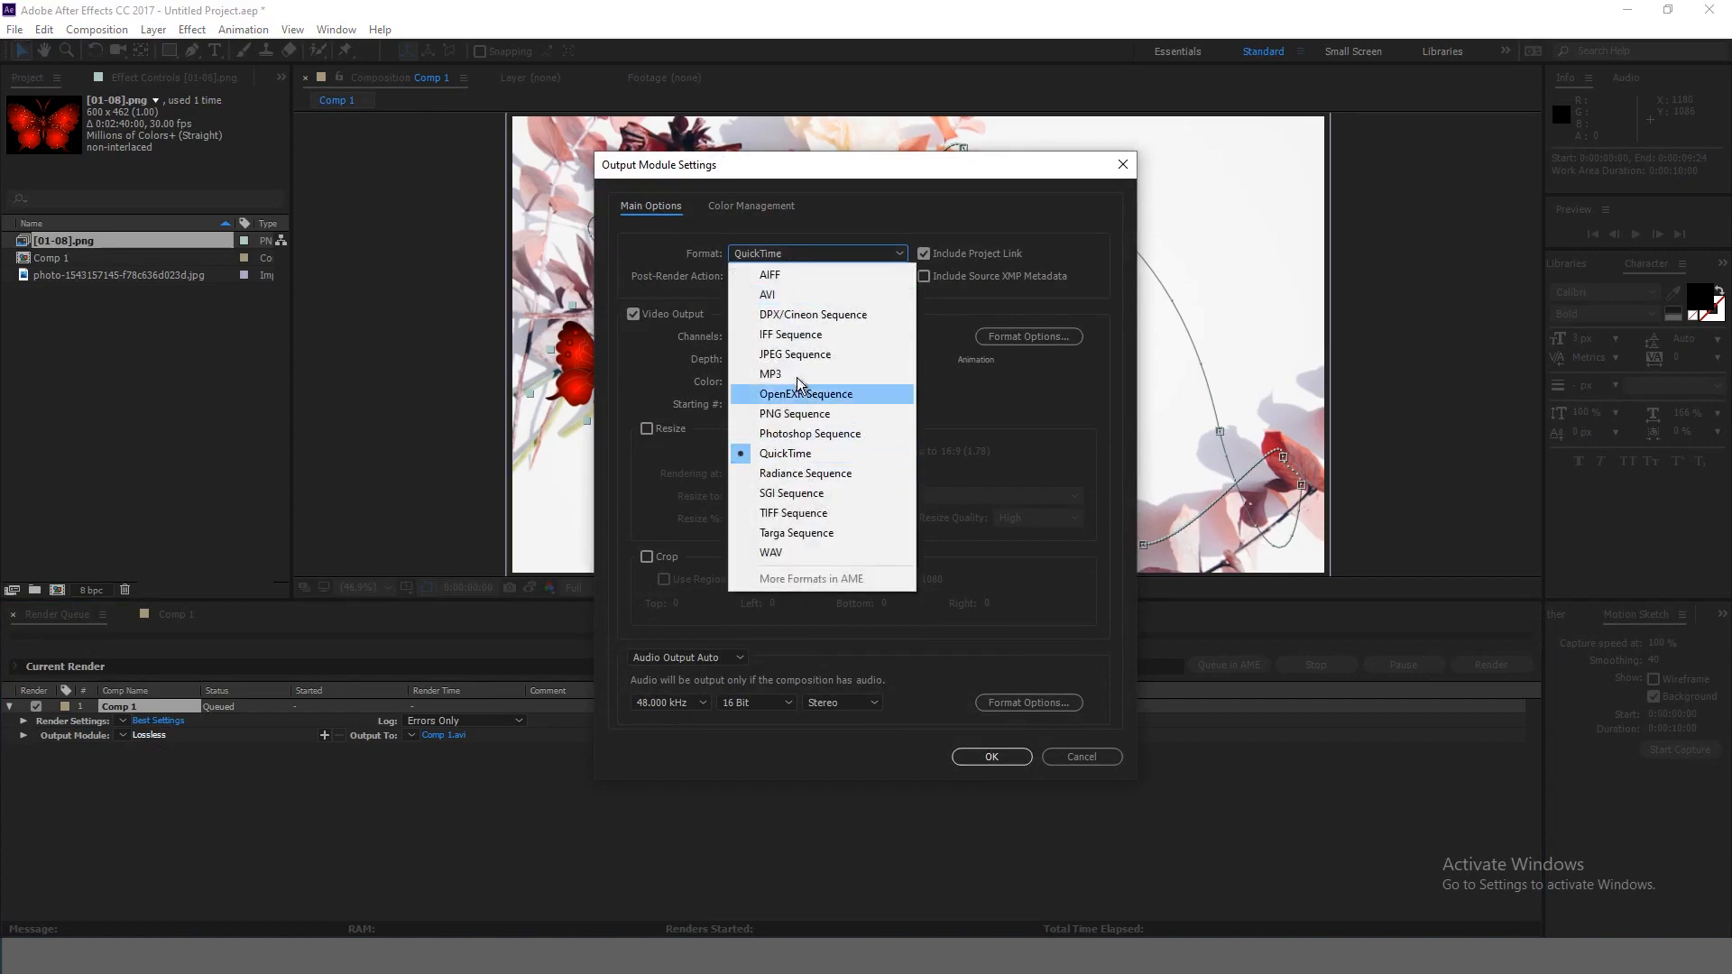
click(794, 452)
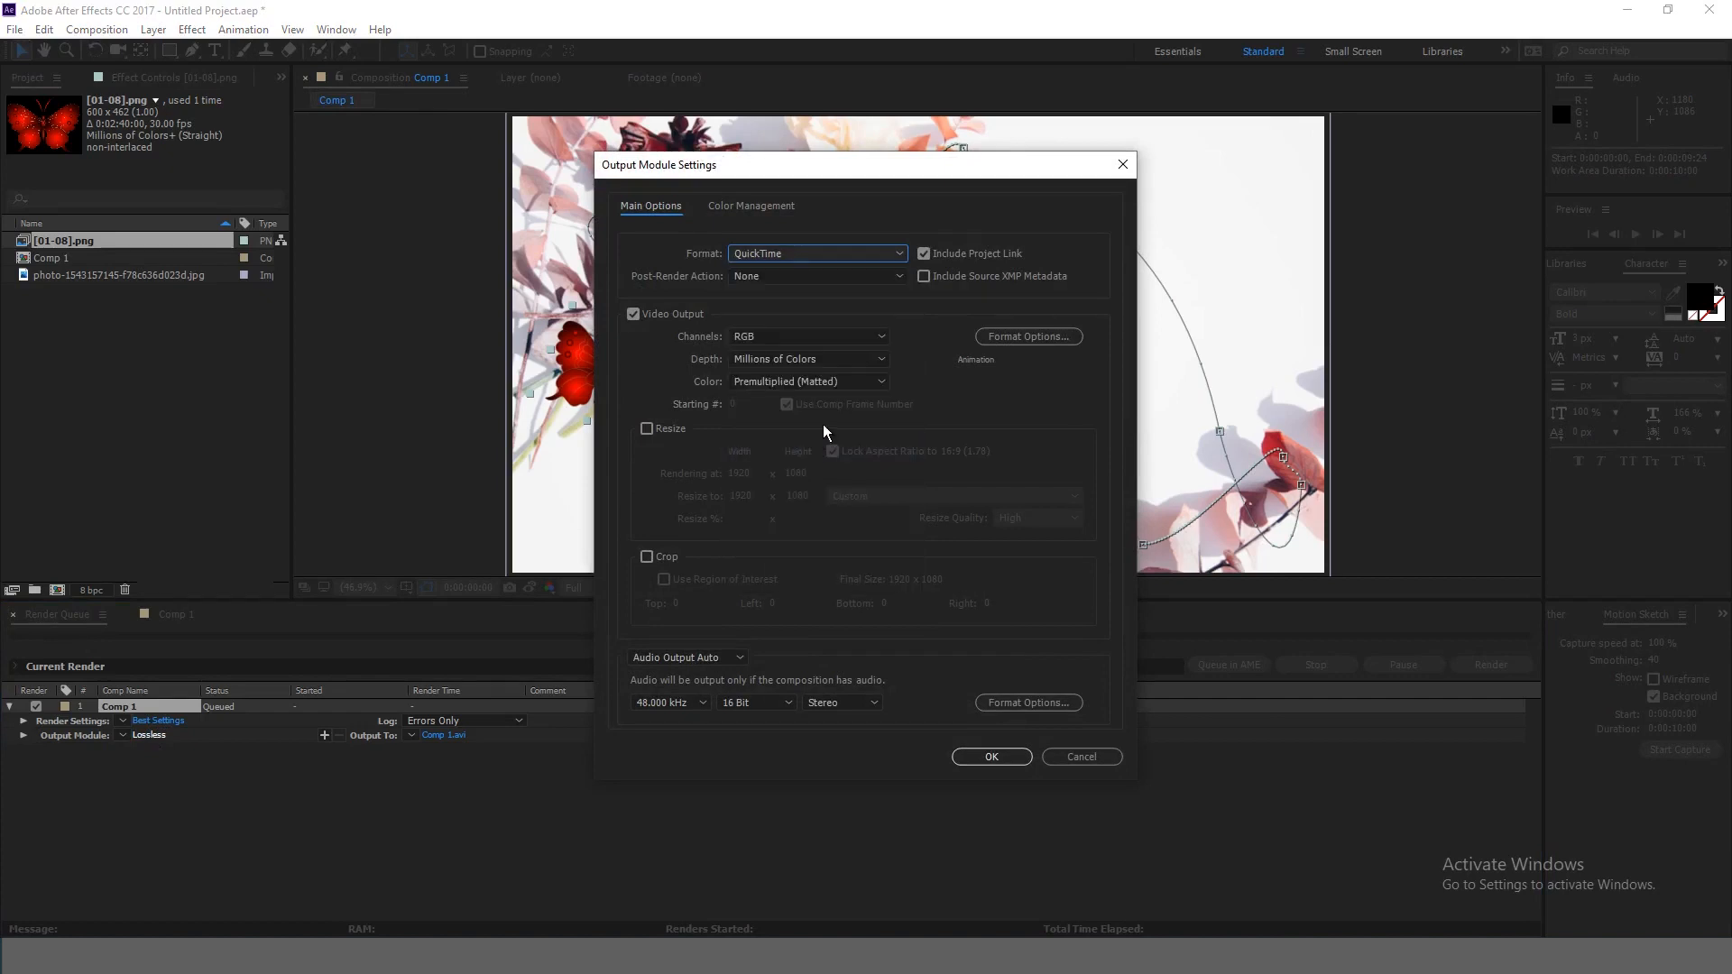
click(767, 337)
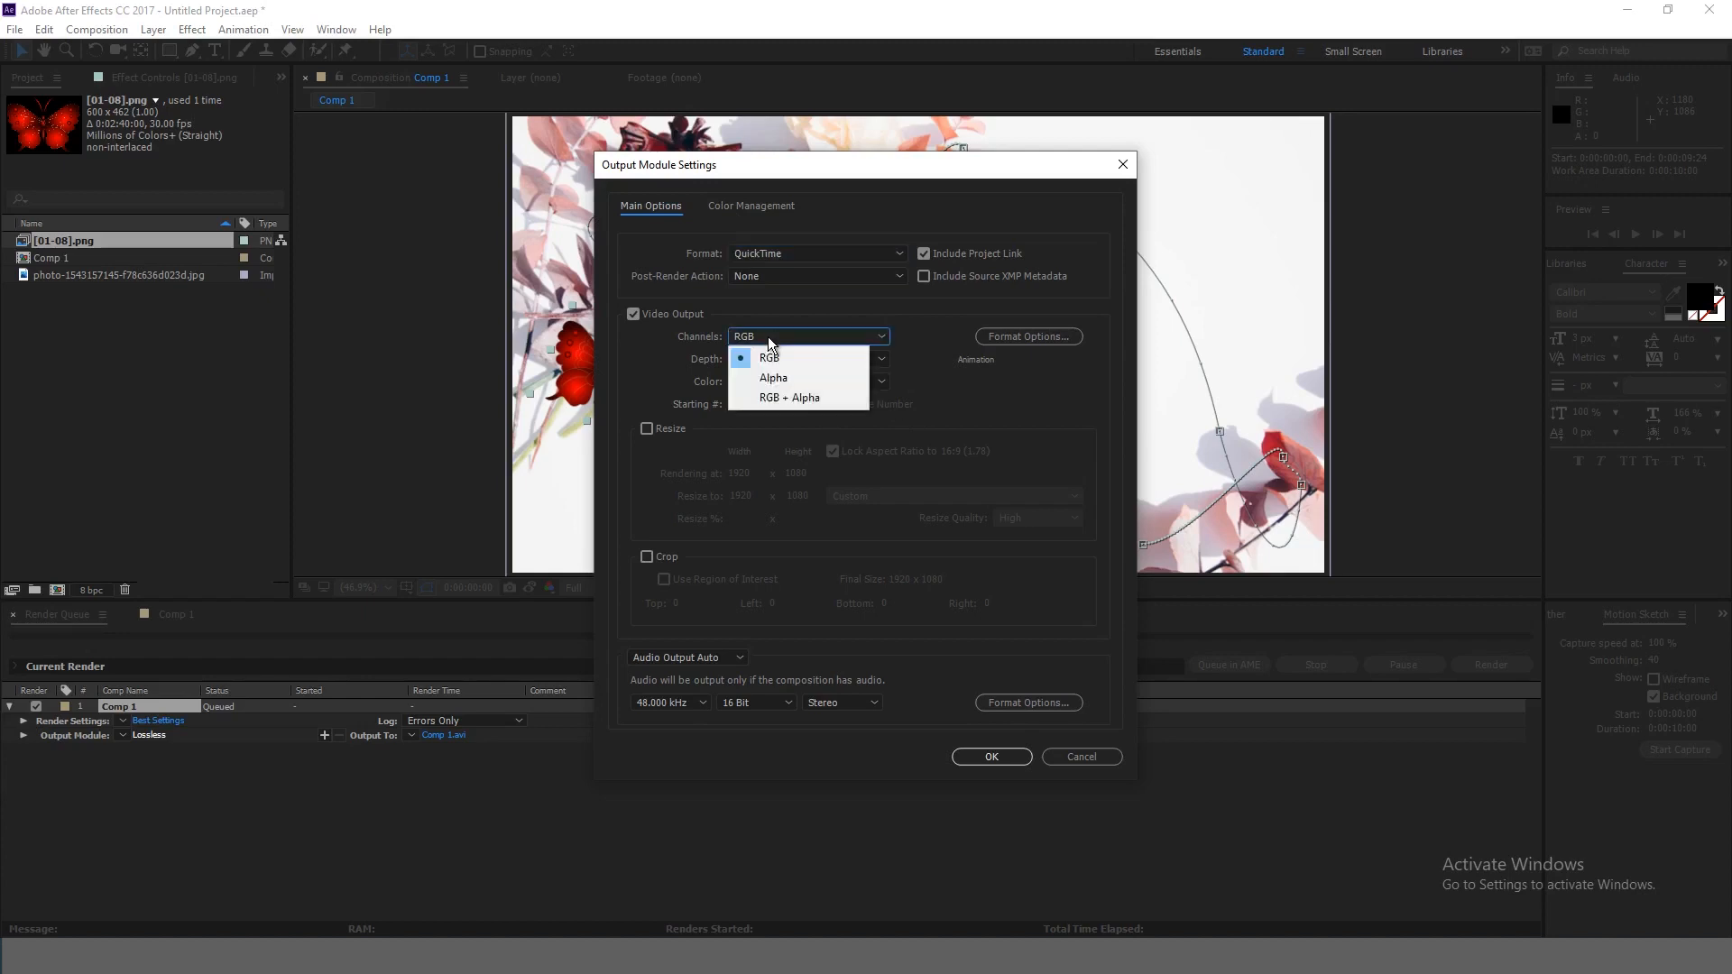
click(798, 398)
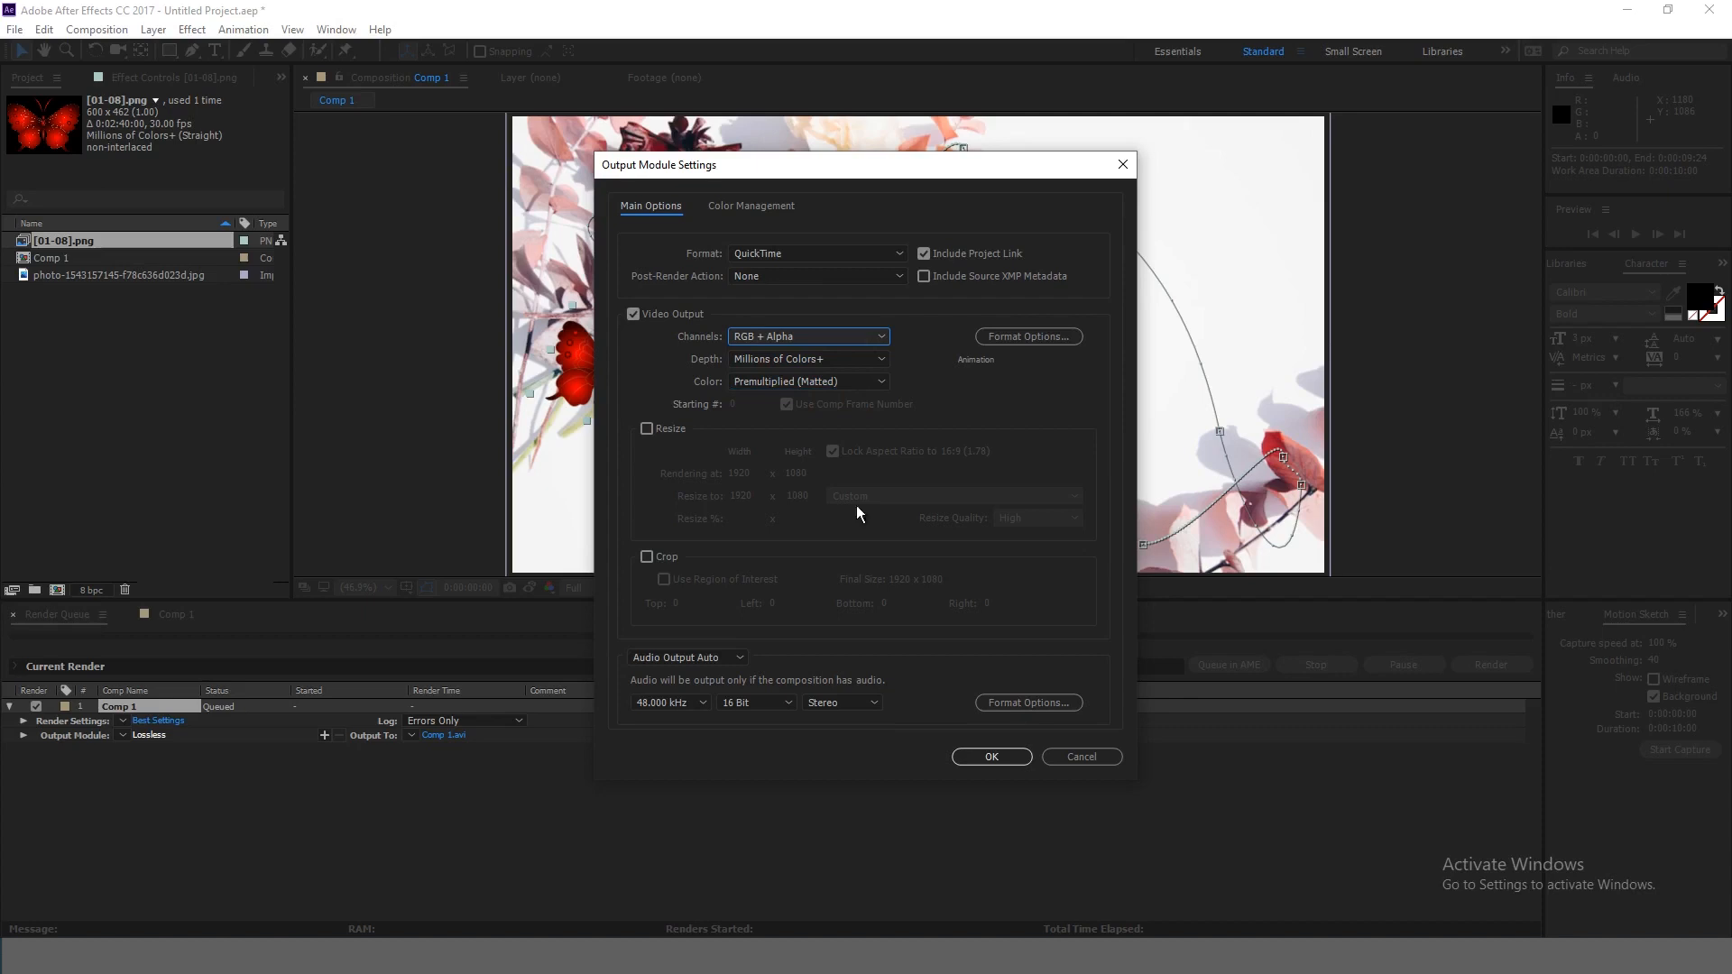
click(995, 758)
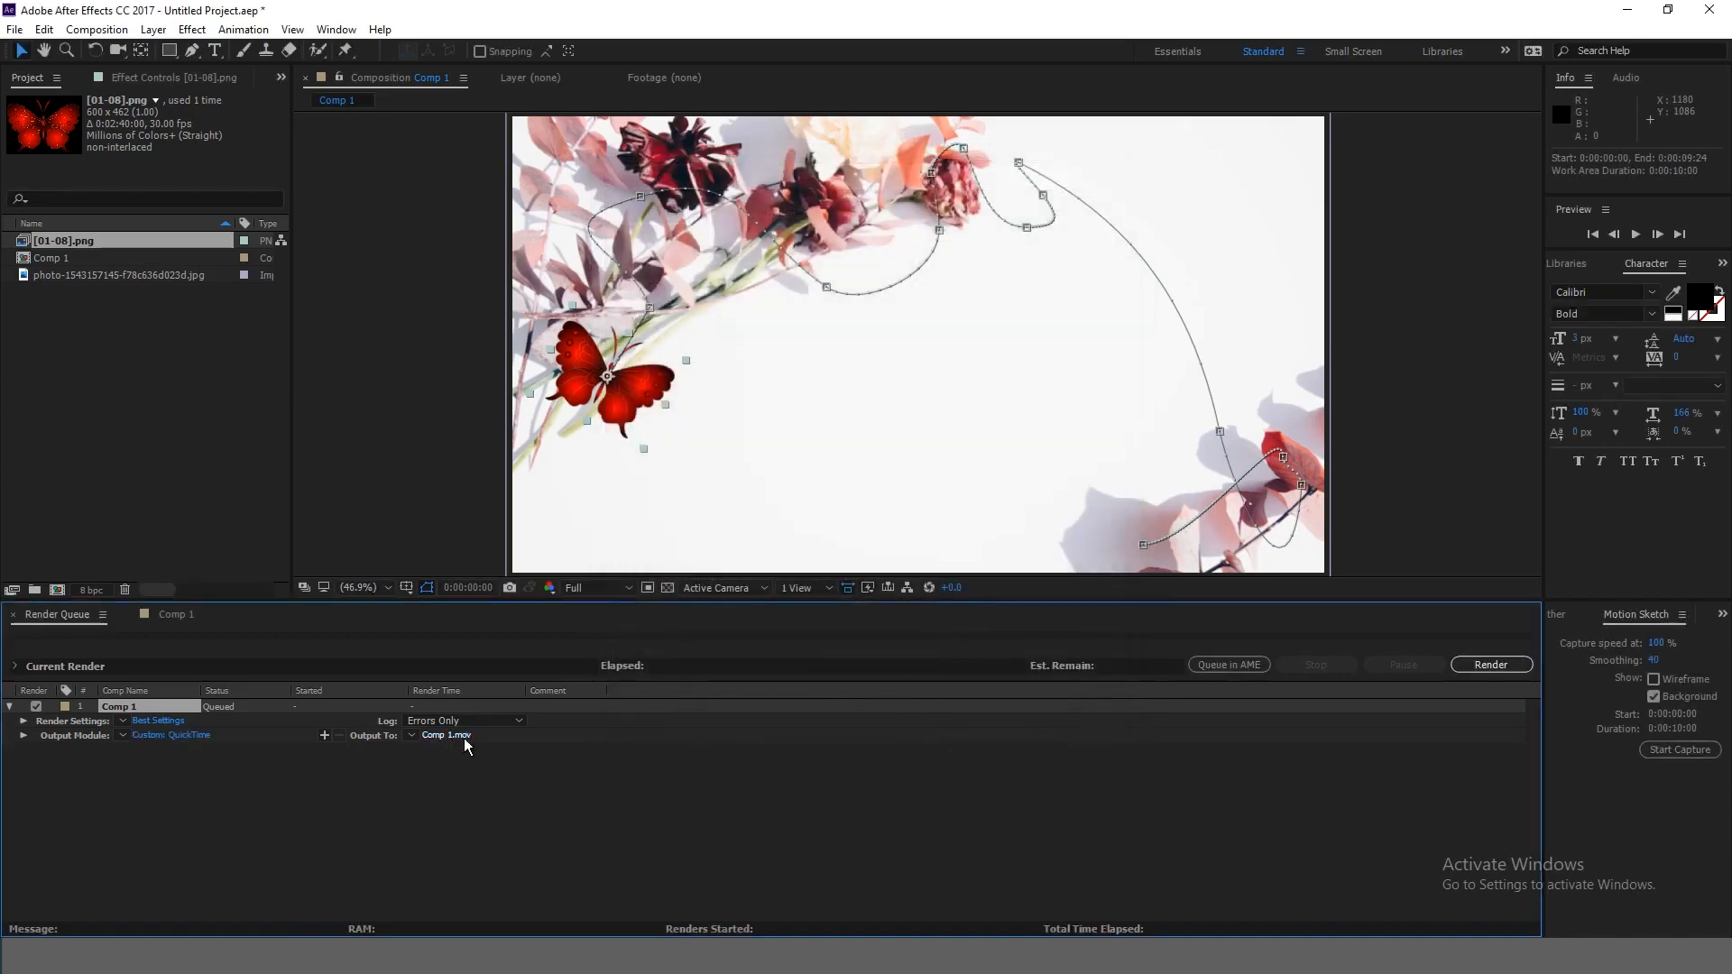
Step: Set the render output to Comp 1.mov in a new folder named OUT inside AE 03 and render the composition
click(438, 736)
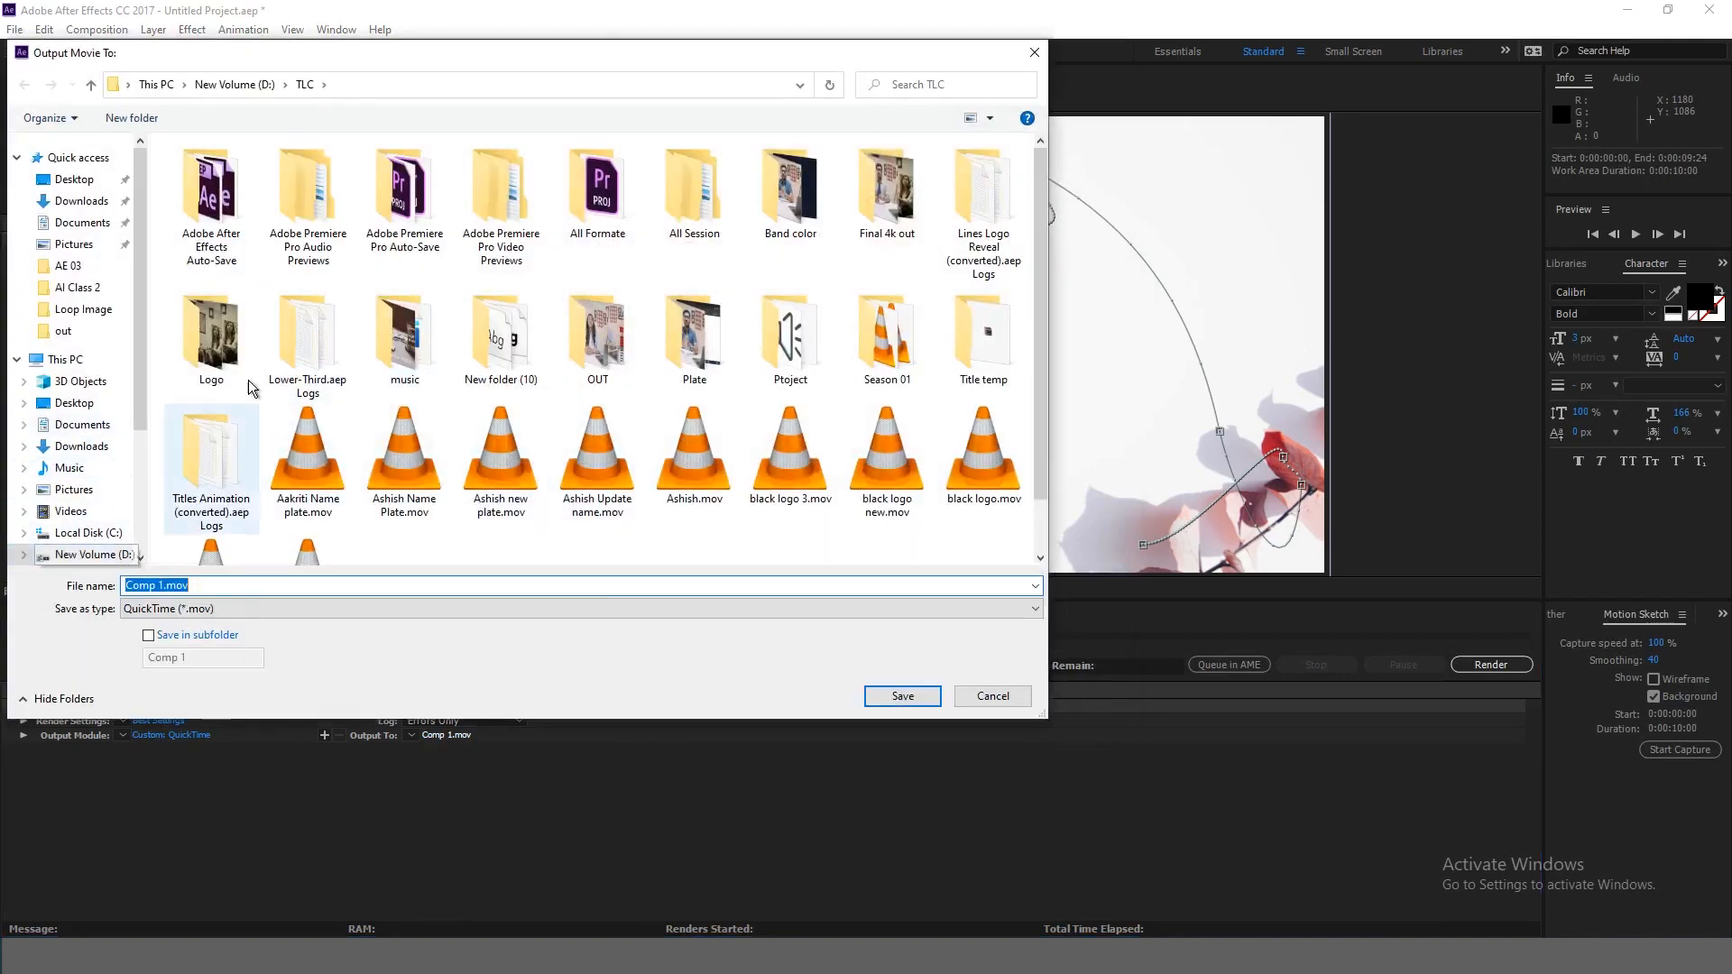
click(68, 266)
click(157, 126)
text(OUT)
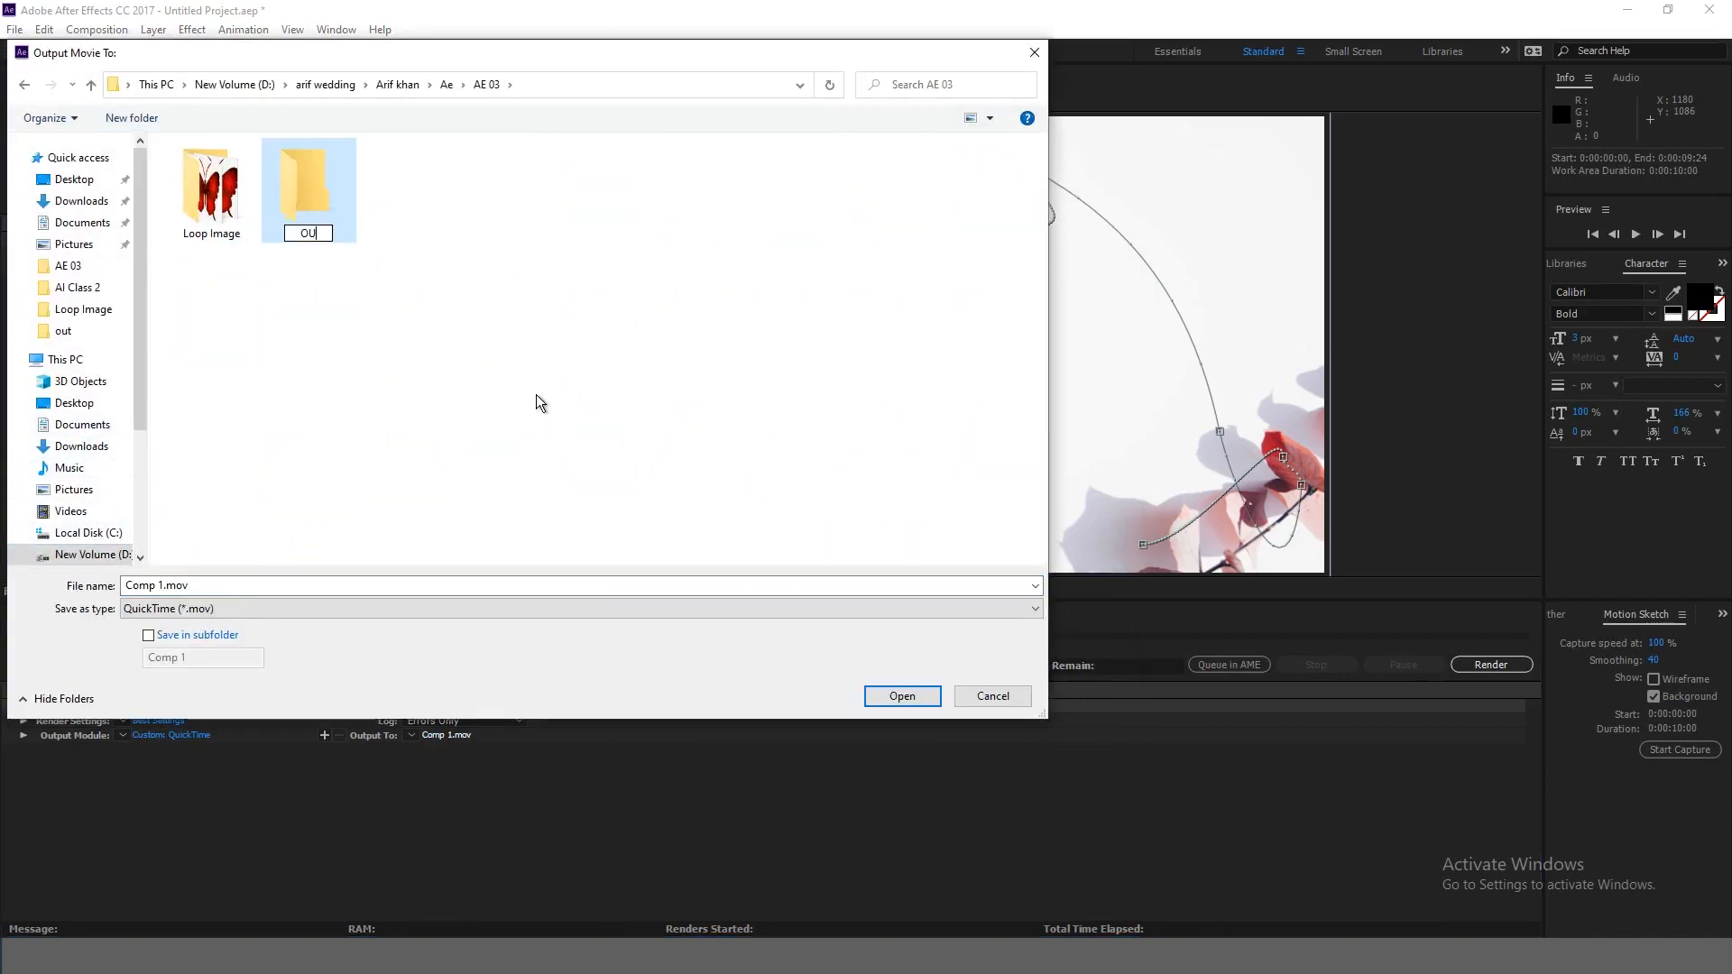
key(Return)
key(Return)
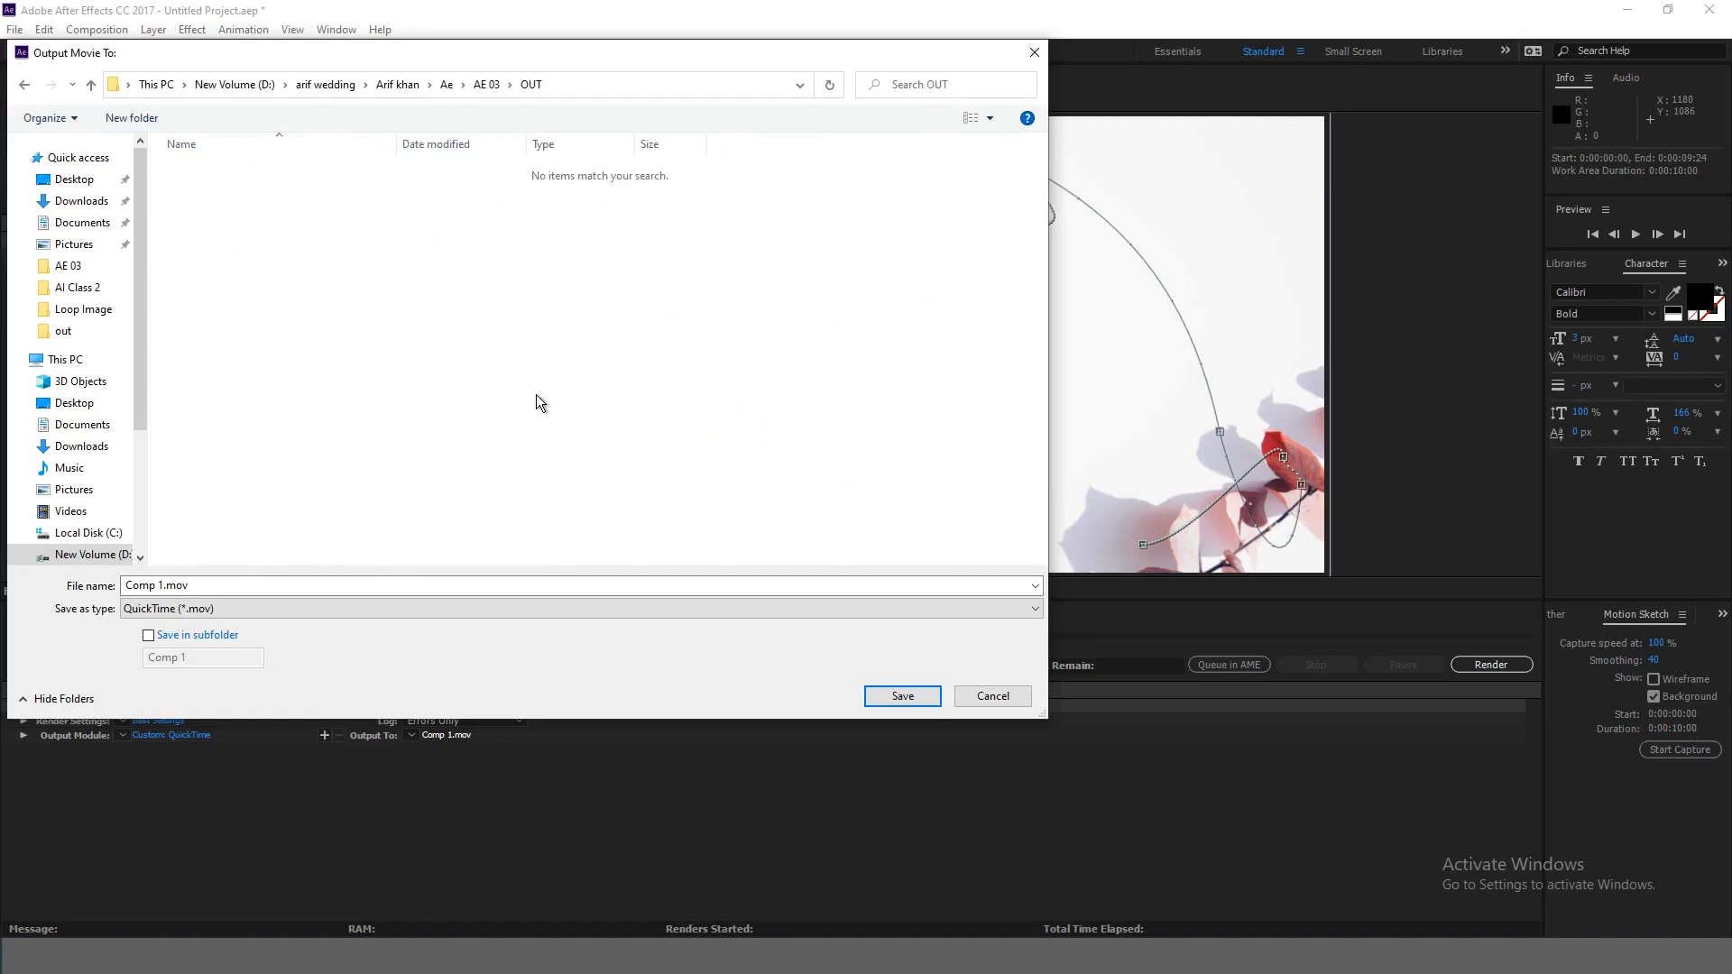
click(907, 695)
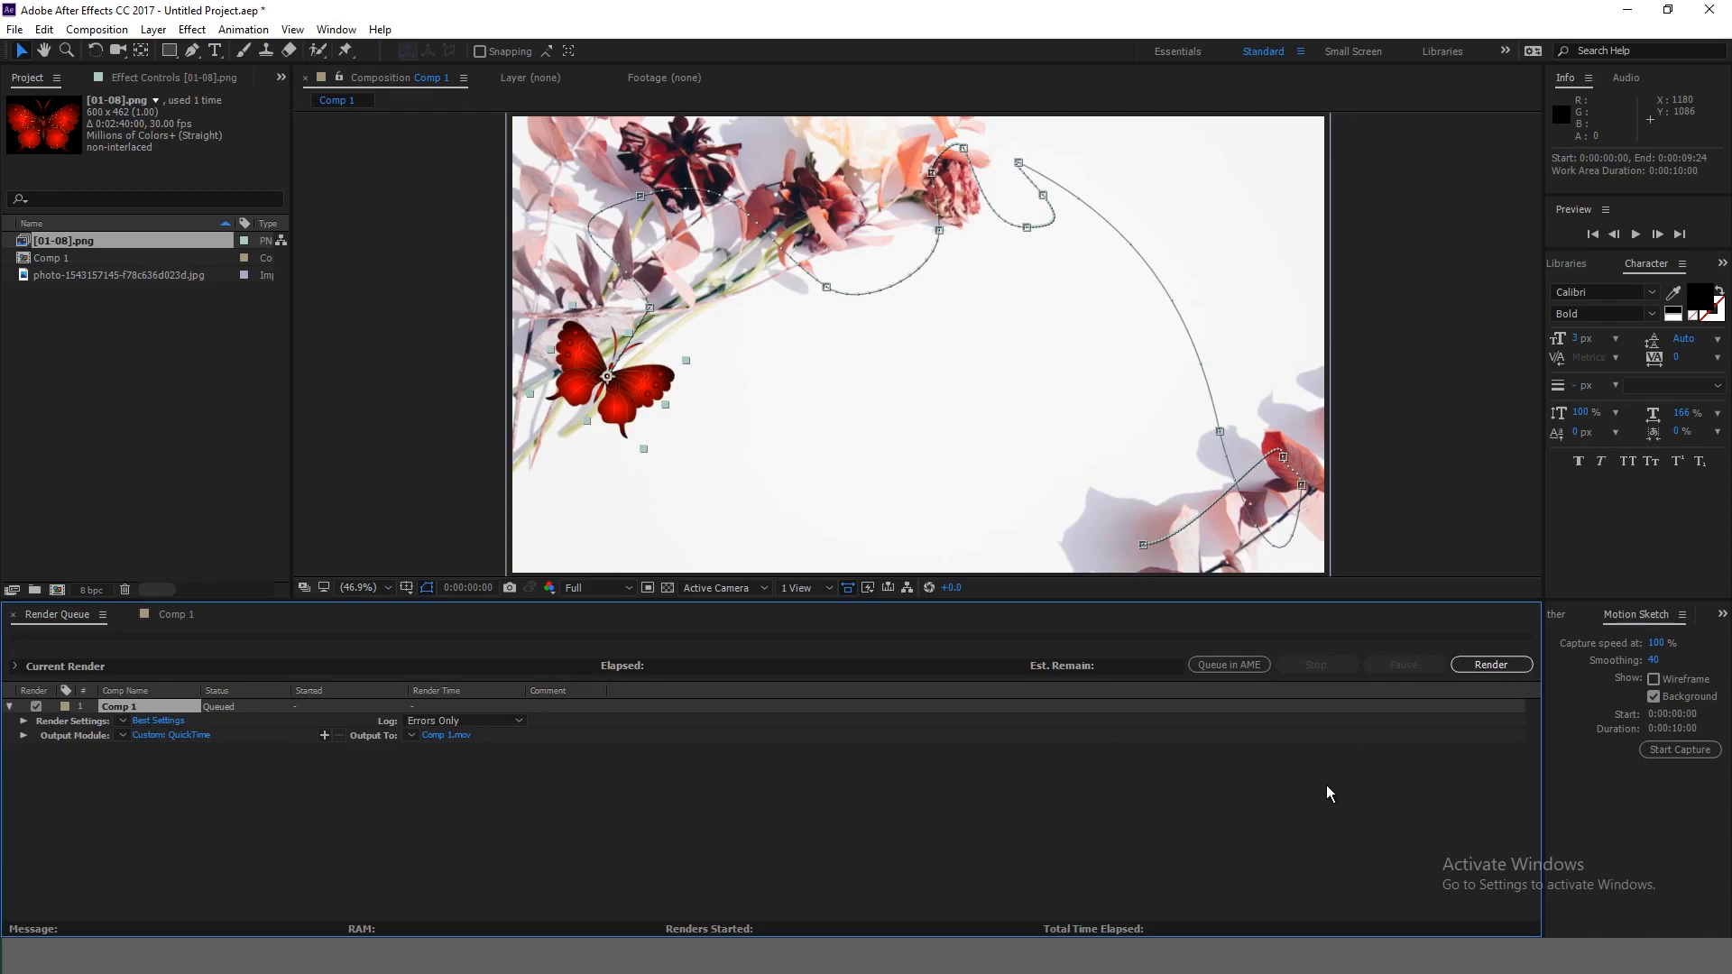
click(1488, 668)
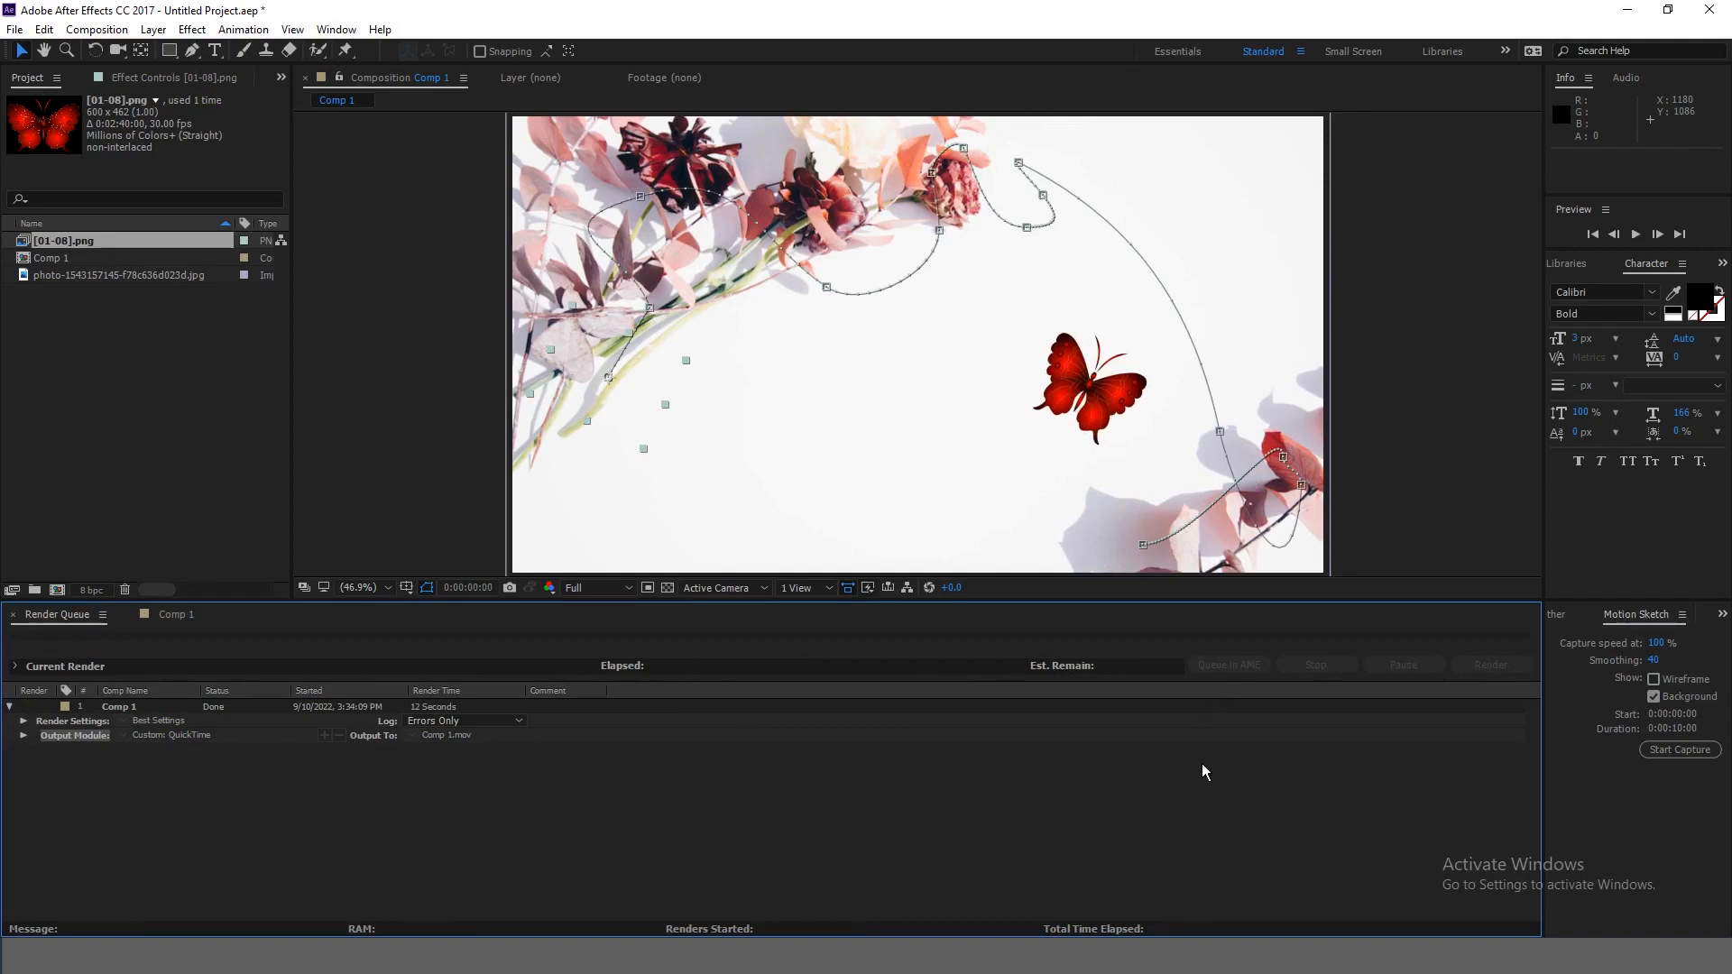
Step: Switch to File Explorer and play the rendered Comp 1.mov from the OUT folder in AE 03
key(alt+Tab)
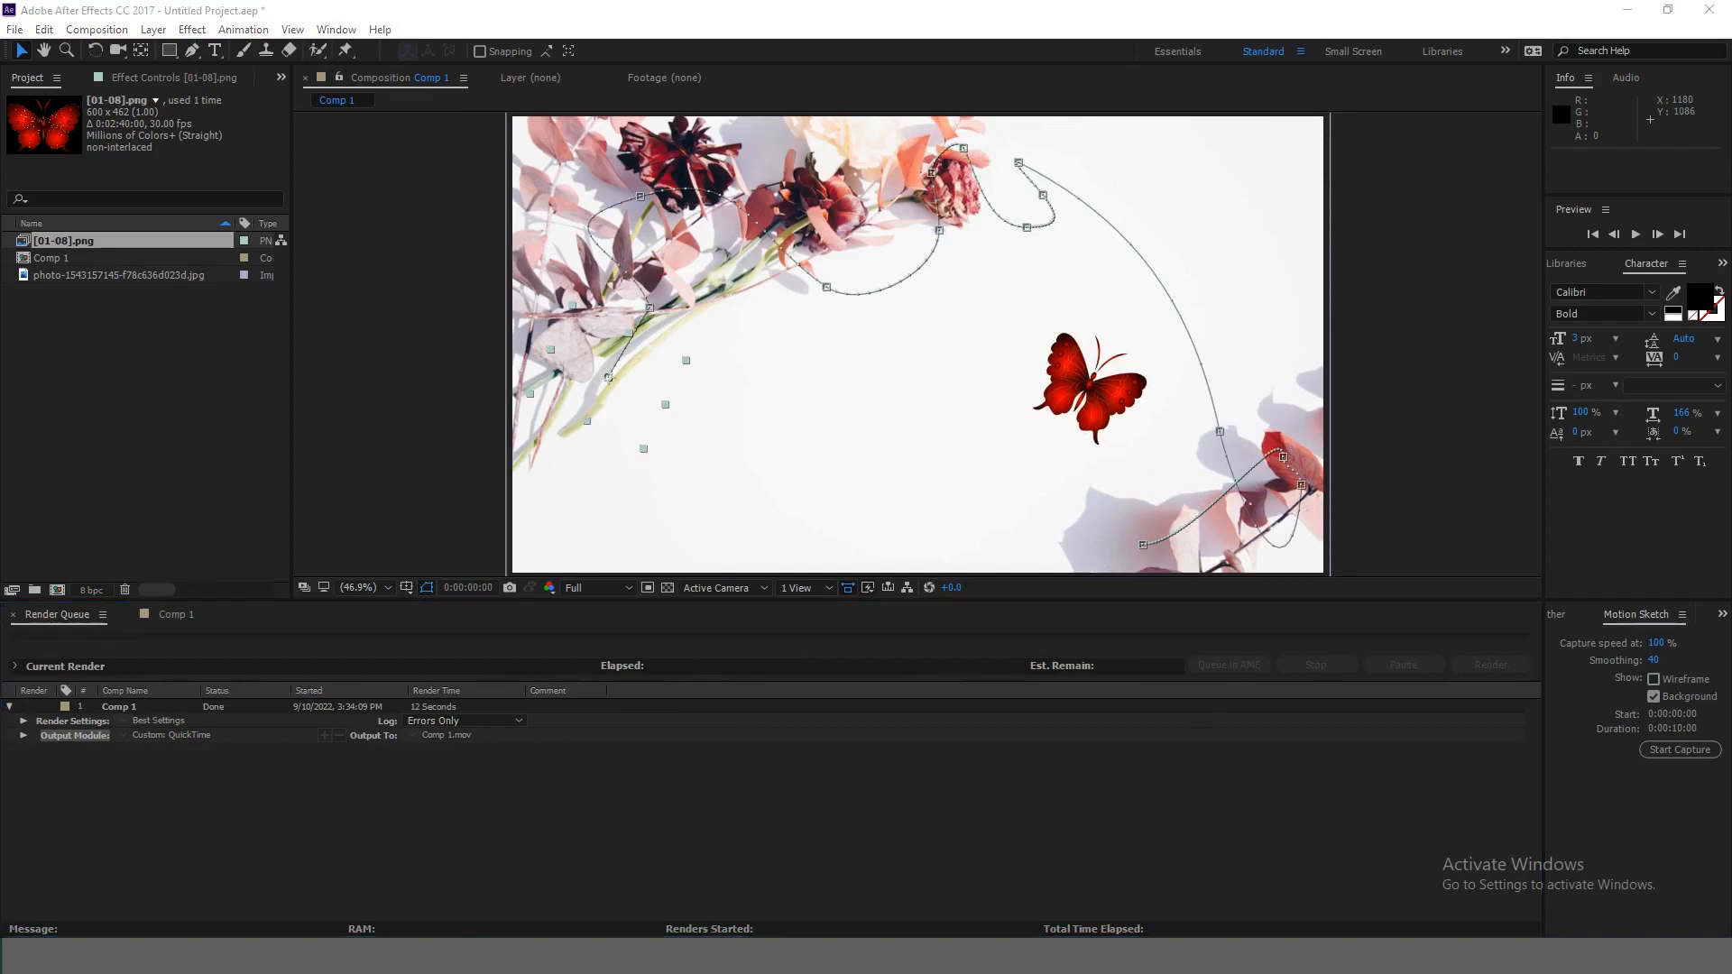
click(479, 171)
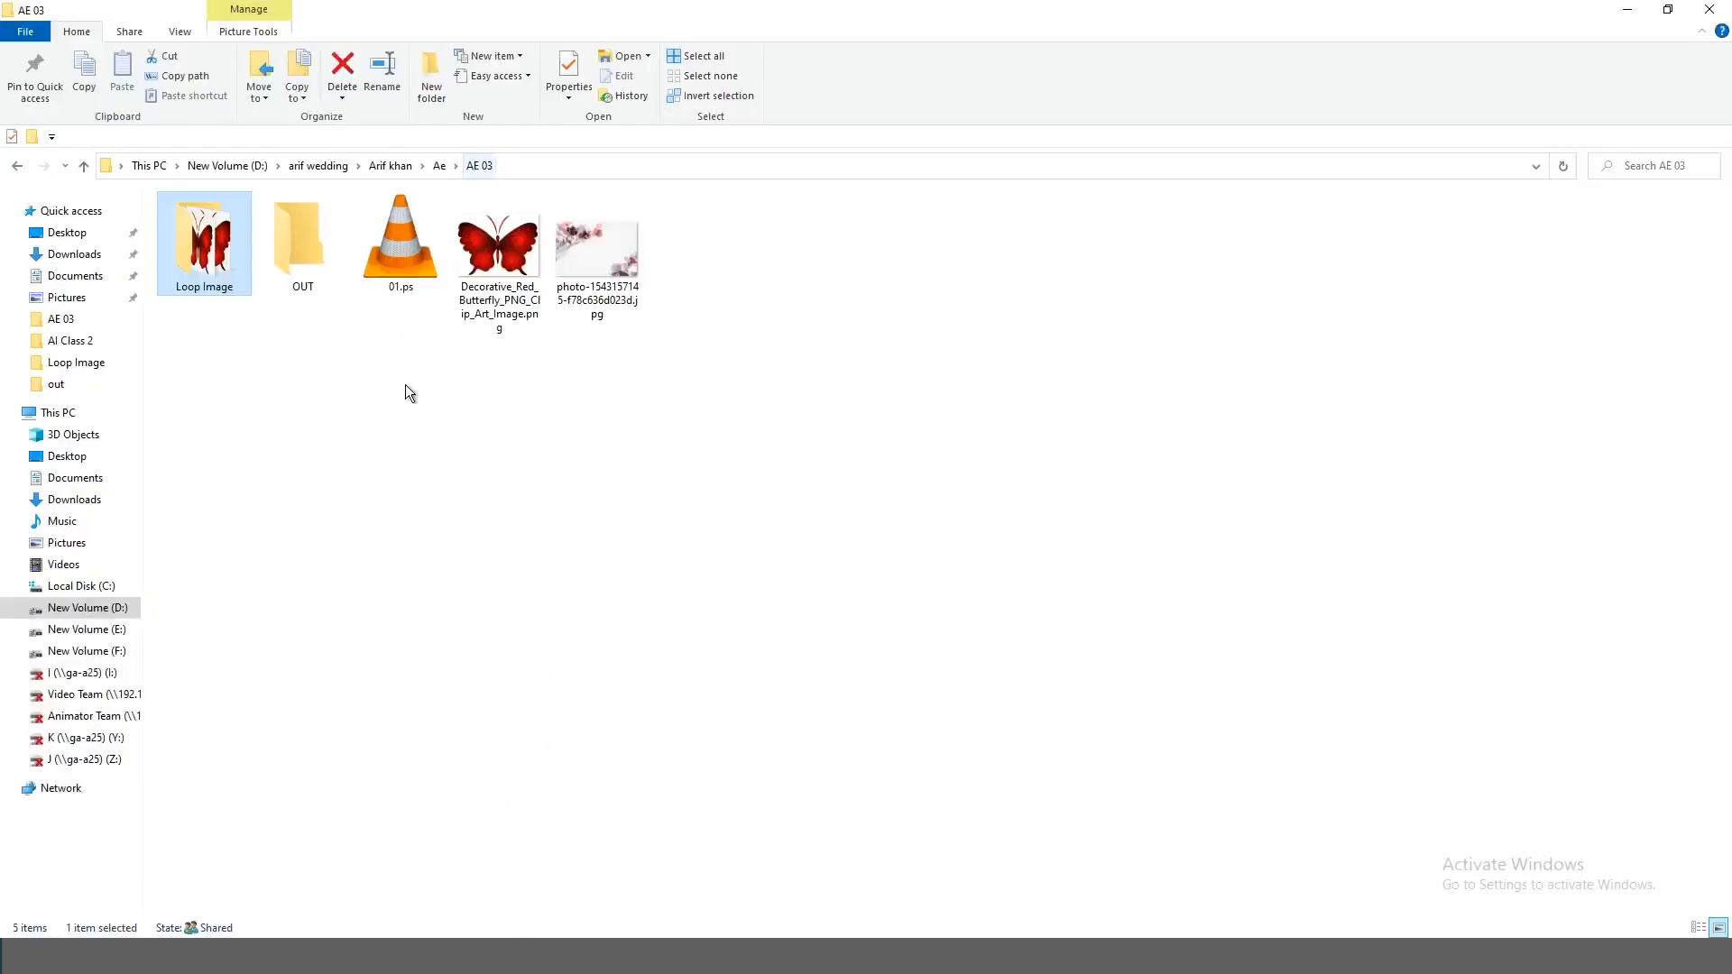
double_click(301, 236)
double_click(209, 276)
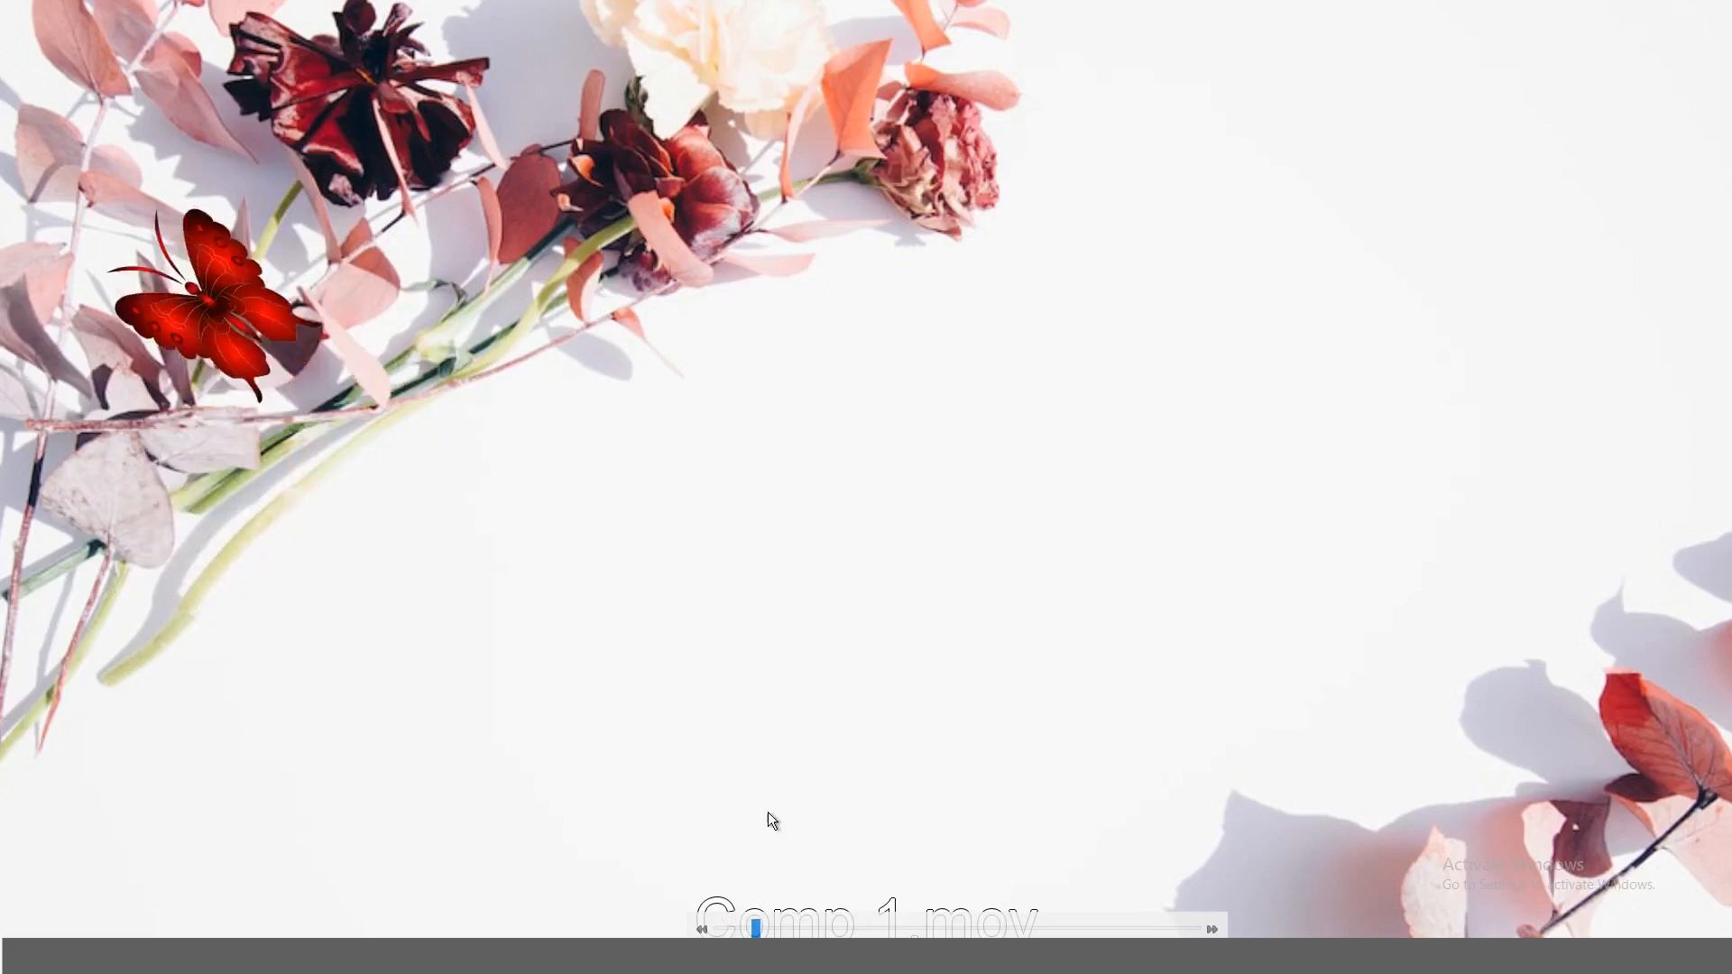